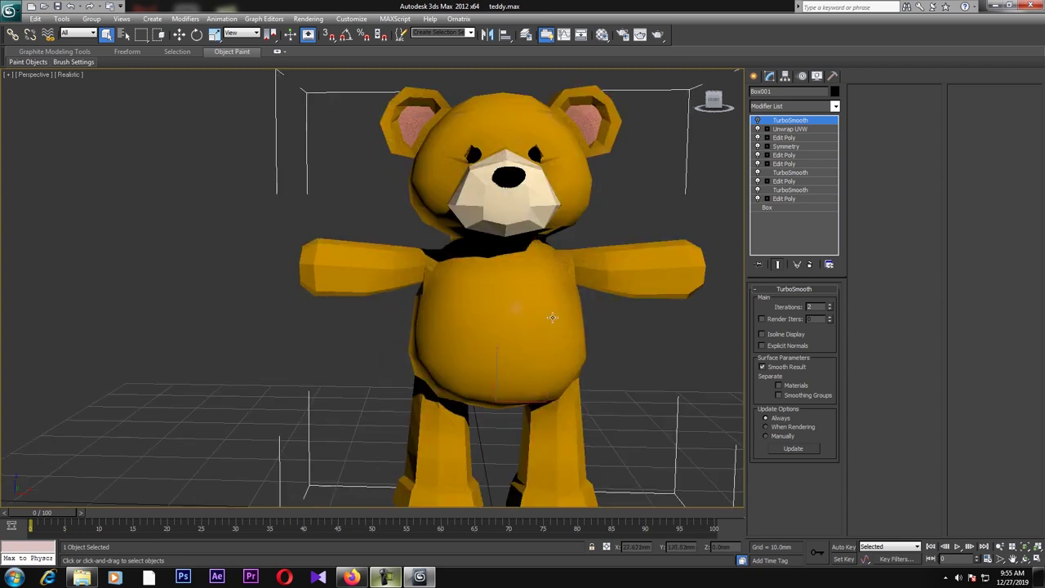
Turn on see-through display for the teddy bear model and freeze it
scroll(543, 320, up, 5)
key(z)
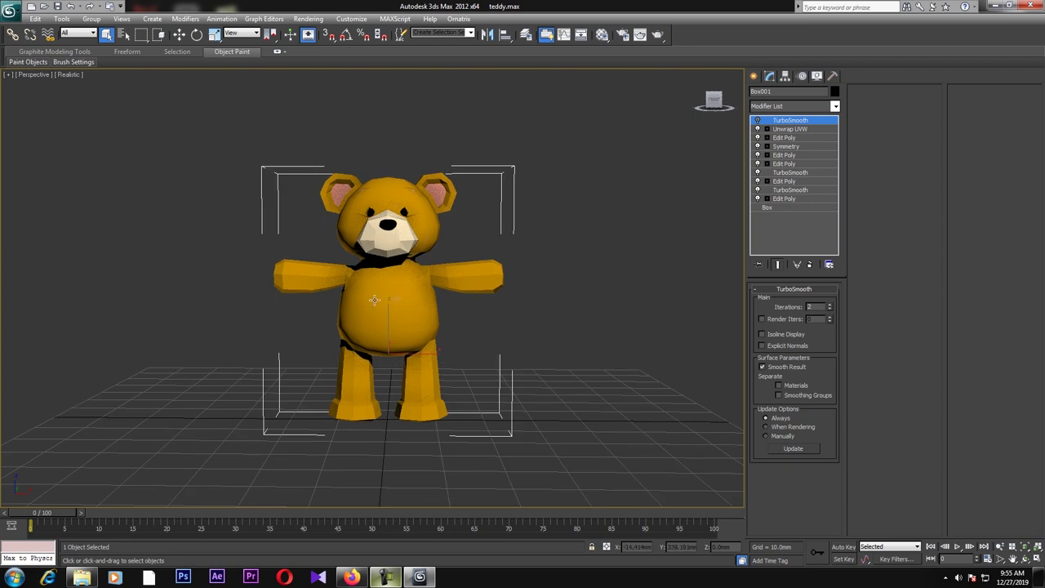
right_click(373, 300)
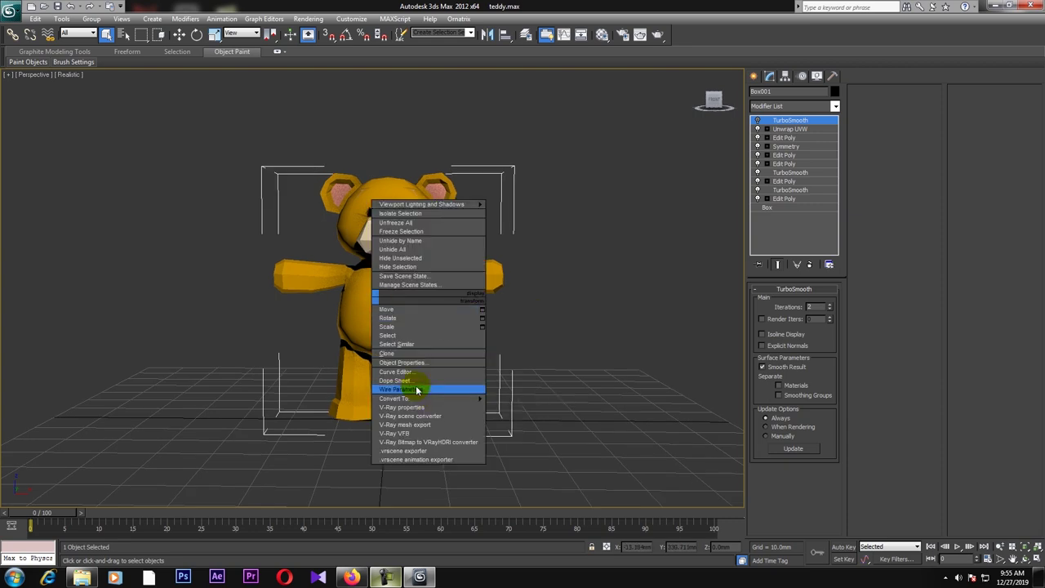
click(651, 315)
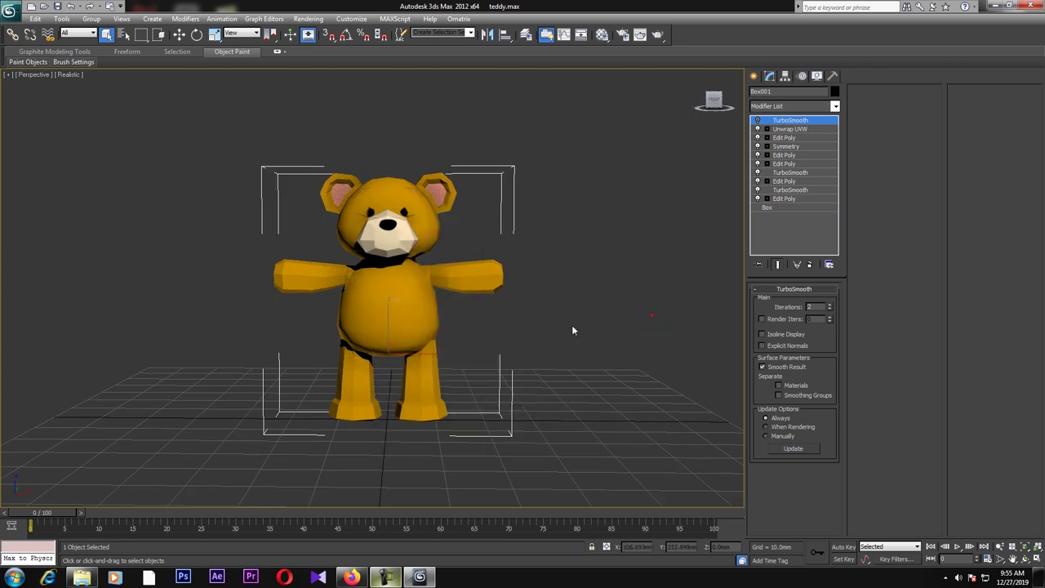
right_click(424, 306)
click(511, 101)
key(alt+x)
right_click(418, 304)
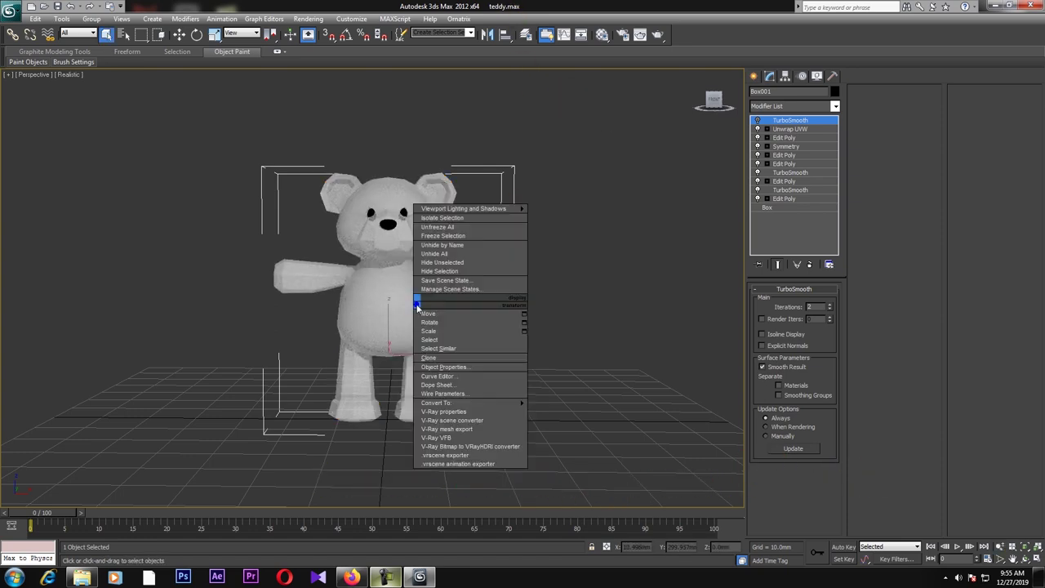
click(459, 235)
Display the Perspective view of the bear in wireframe
key(F4)
key(F3)
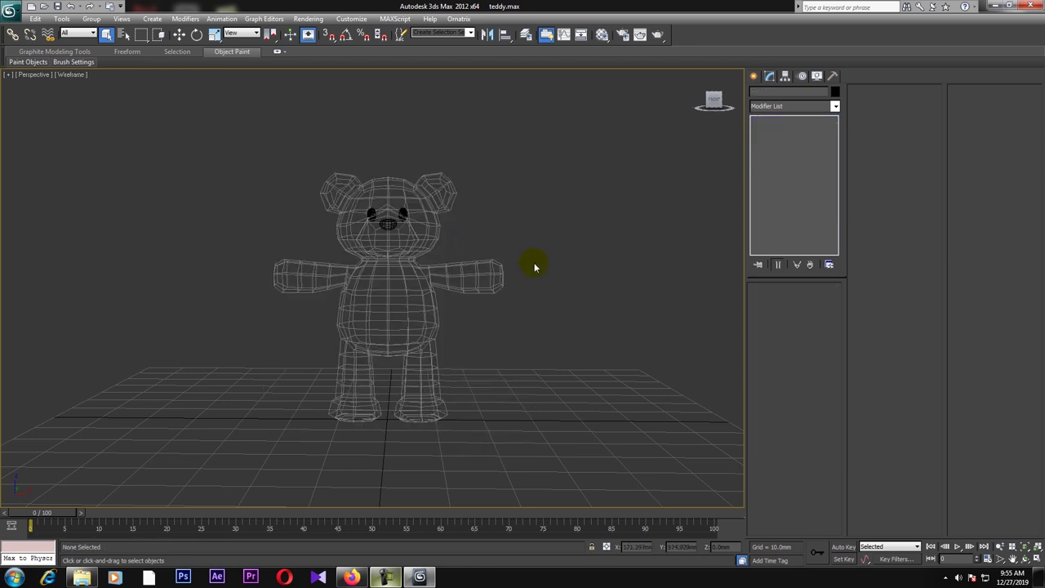
scroll(552, 220, up, 3)
scroll(552, 217, down, 4)
scroll(551, 221, down, 2)
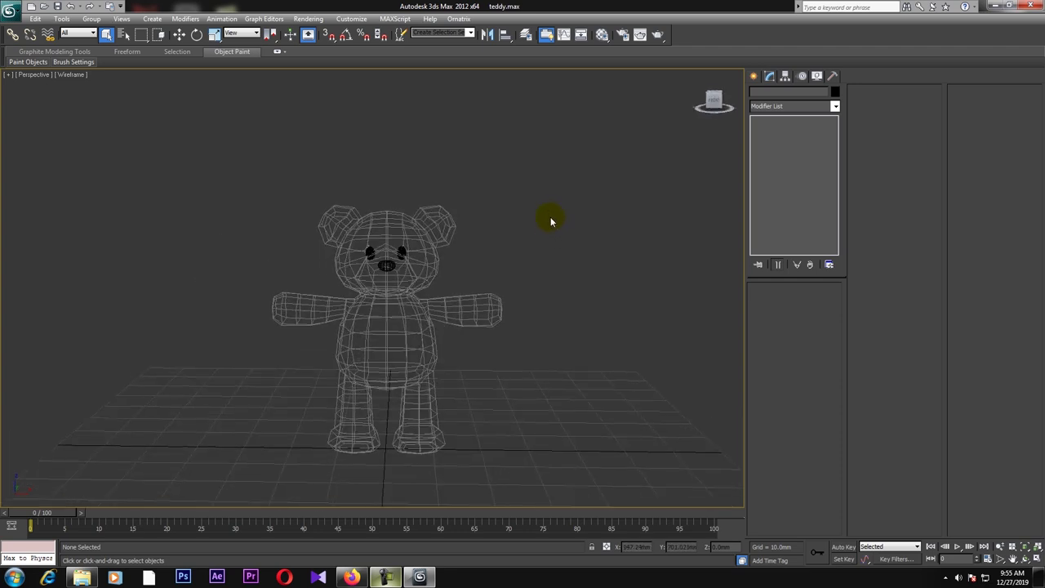
Show all four viewports and make the Front view active, framed on the bear
key(alt+w)
click(582, 161)
scroll(581, 161, up, 5)
middle_drag(579, 154, 578, 184)
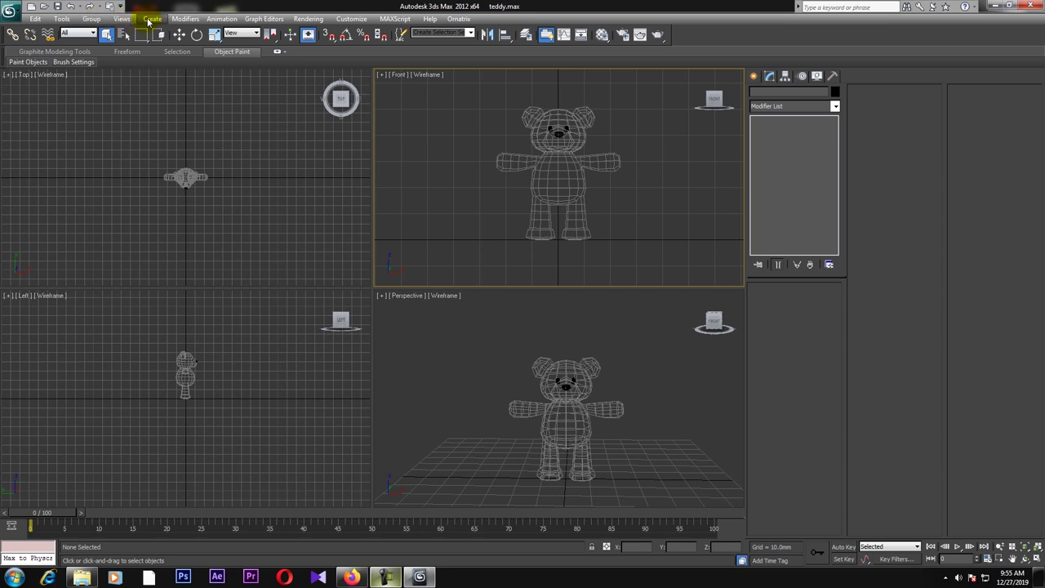
Open the Bone Tools for building the bear's skeleton
click(152, 18)
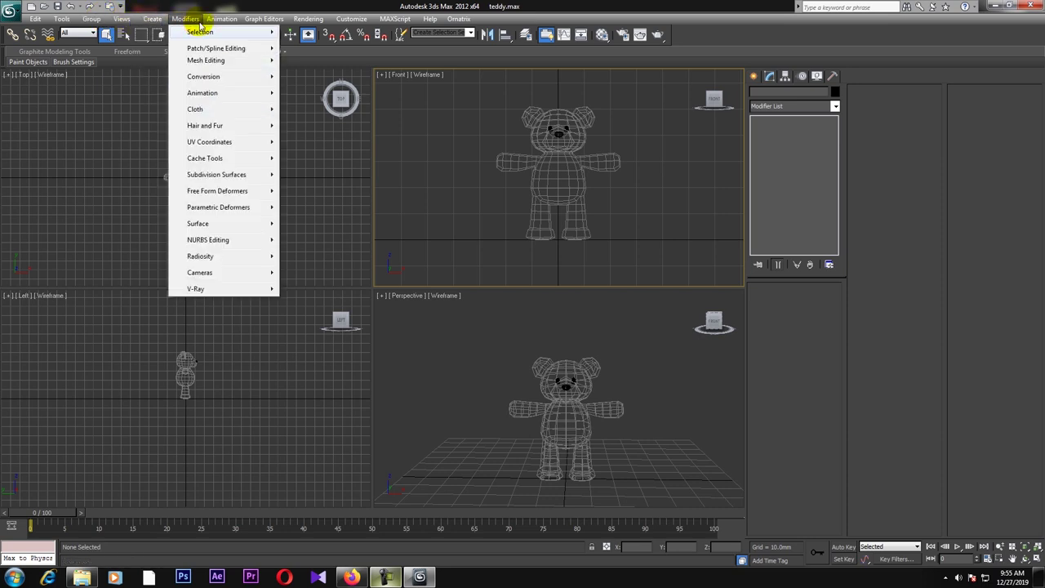
click(224, 20)
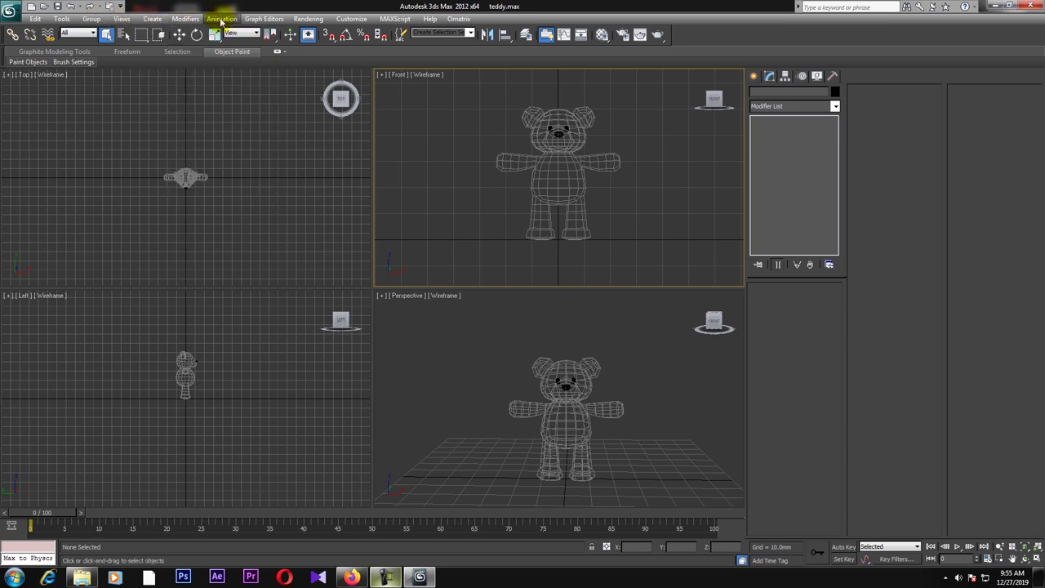
click(222, 19)
click(239, 246)
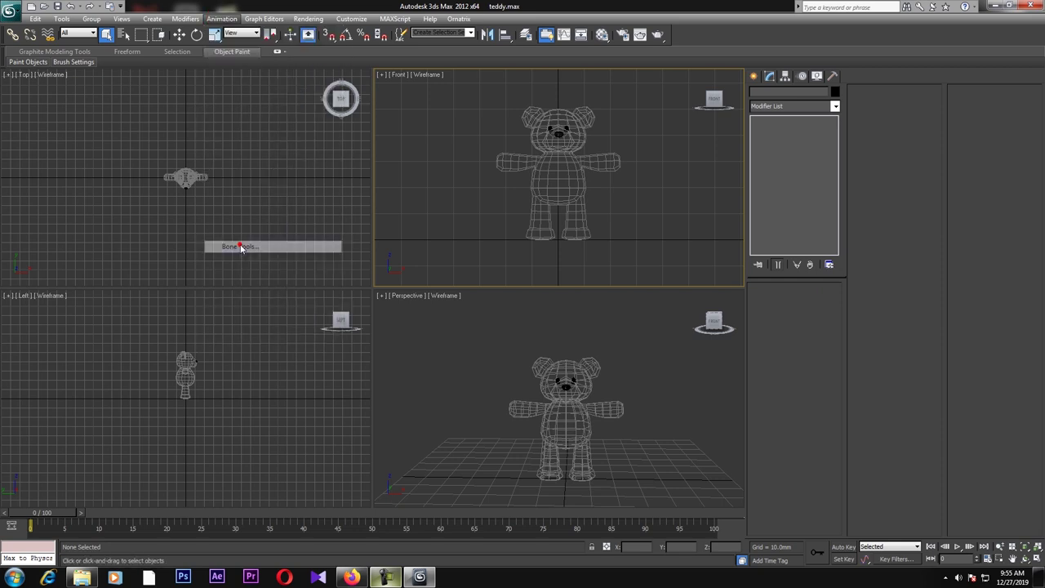
click(63, 152)
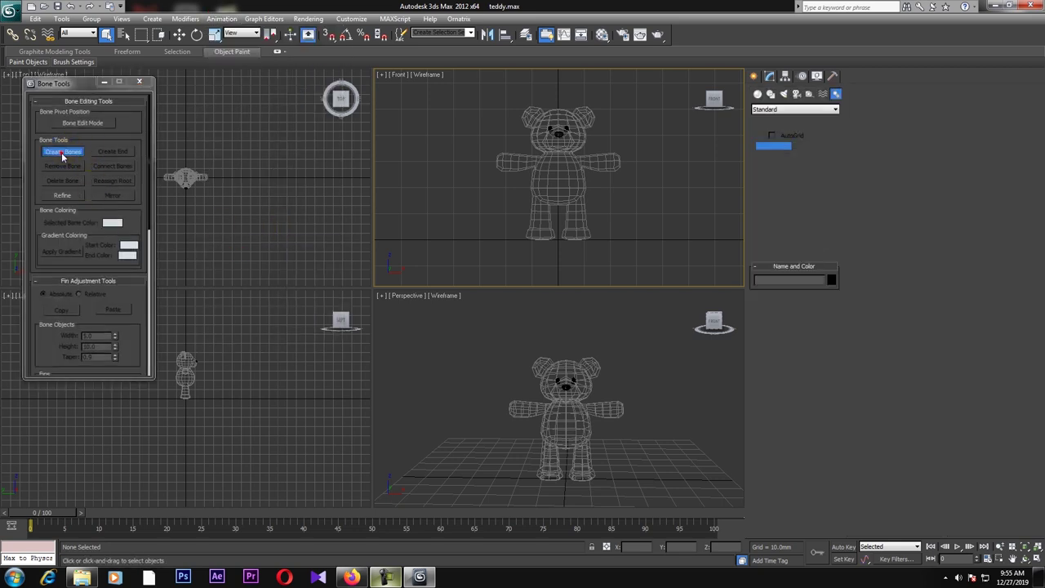
scroll(549, 177, up, 3)
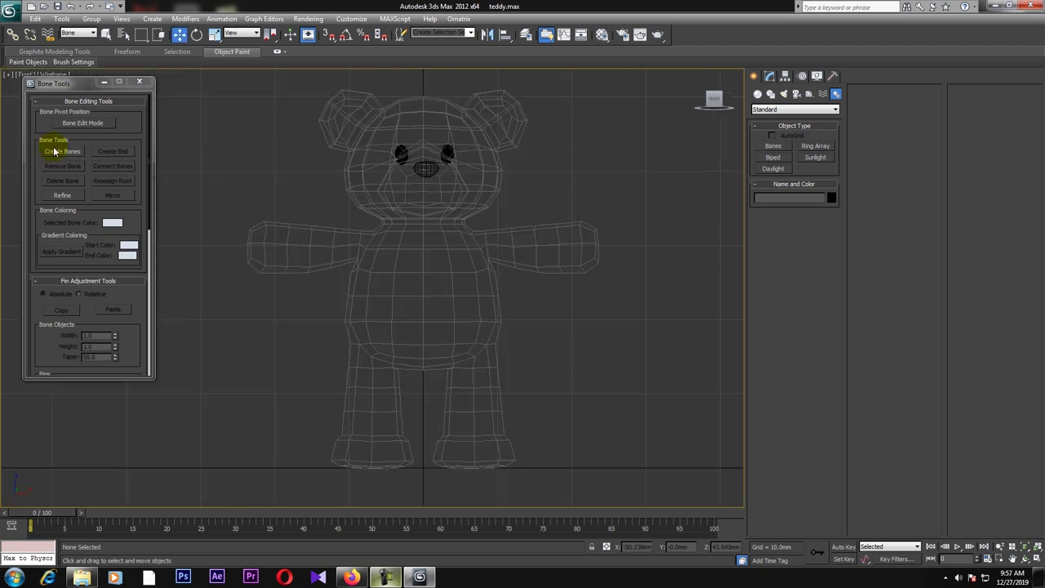
Create a pelvis bone on the centre line, running from the lower belly down to the crotch
click(59, 151)
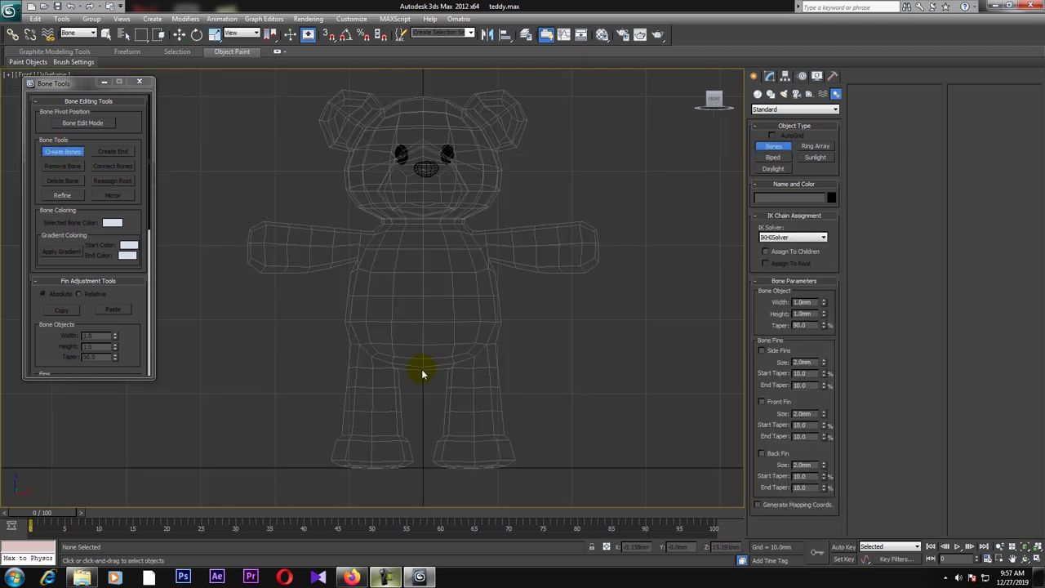
click(424, 326)
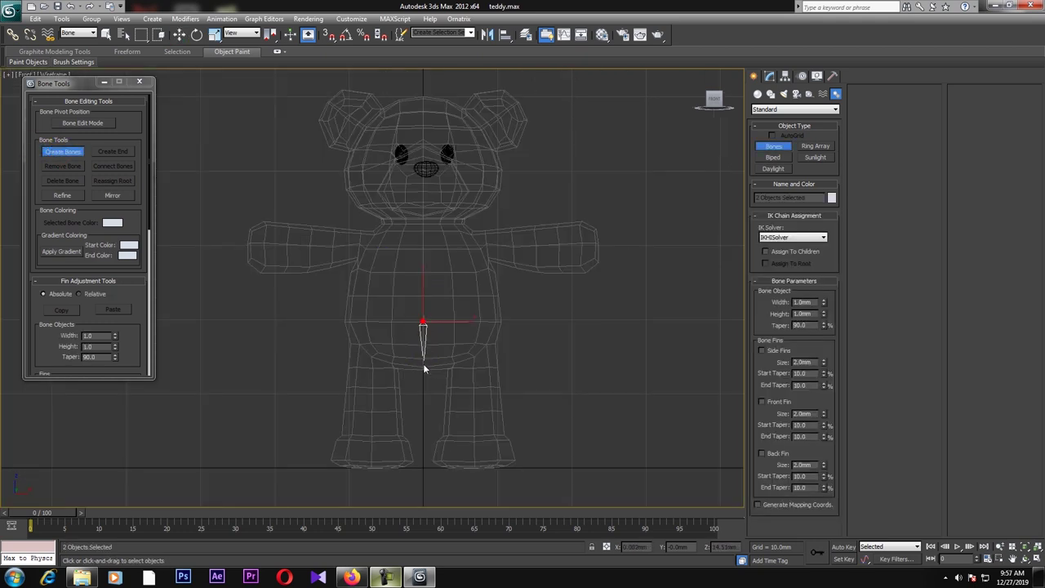
click(424, 373)
right_click(422, 320)
Create a spine bone from the belly up to the neck and a head bone reaching the top of the head
click(422, 322)
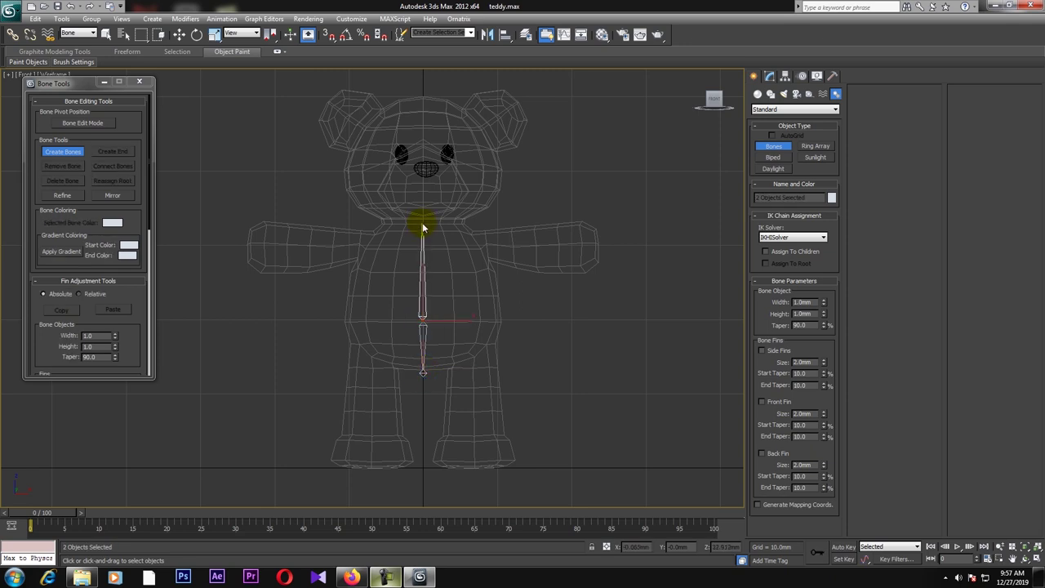
click(422, 104)
right_click(424, 89)
Create a two-bone chain along the bear's right arm, from the shoulder through the elbow to the hand
click(360, 252)
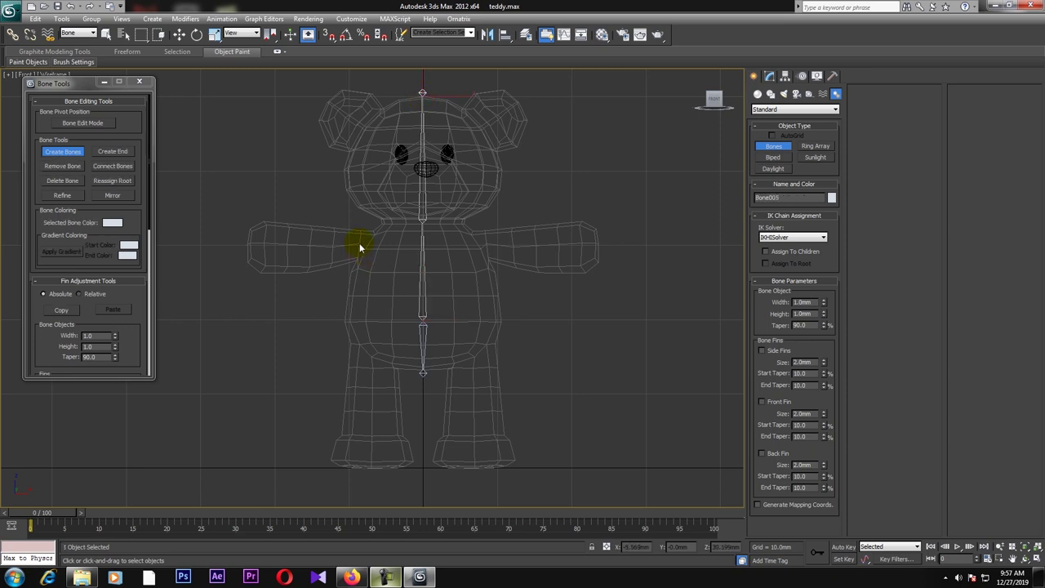
click(359, 248)
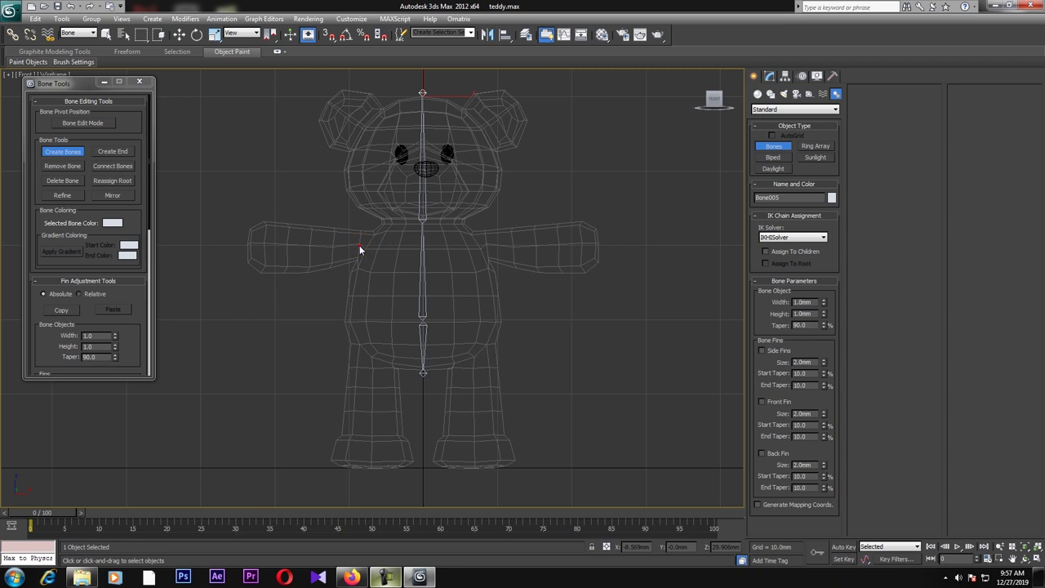
click(310, 249)
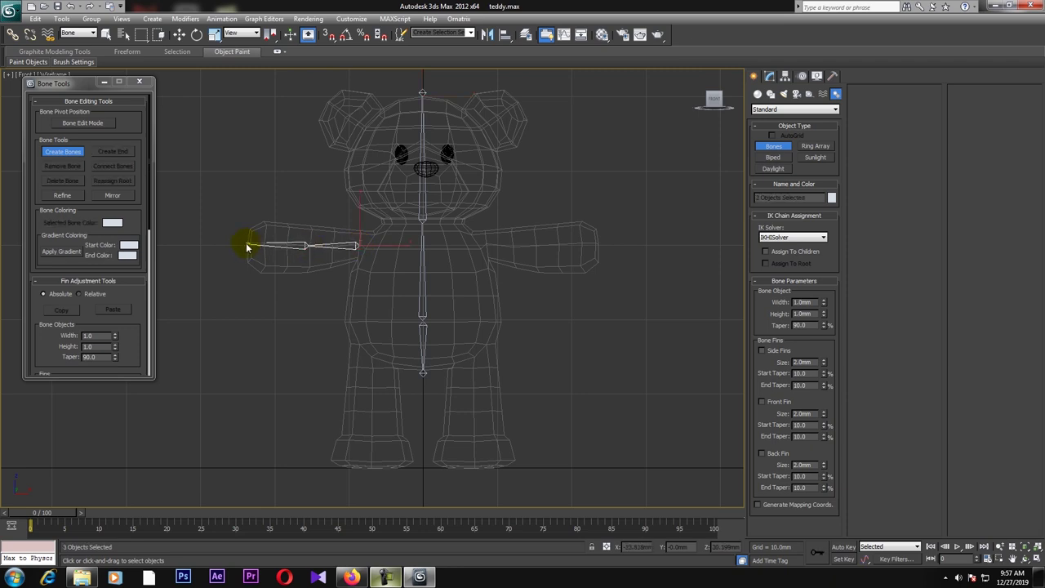
right_click(242, 248)
click(483, 252)
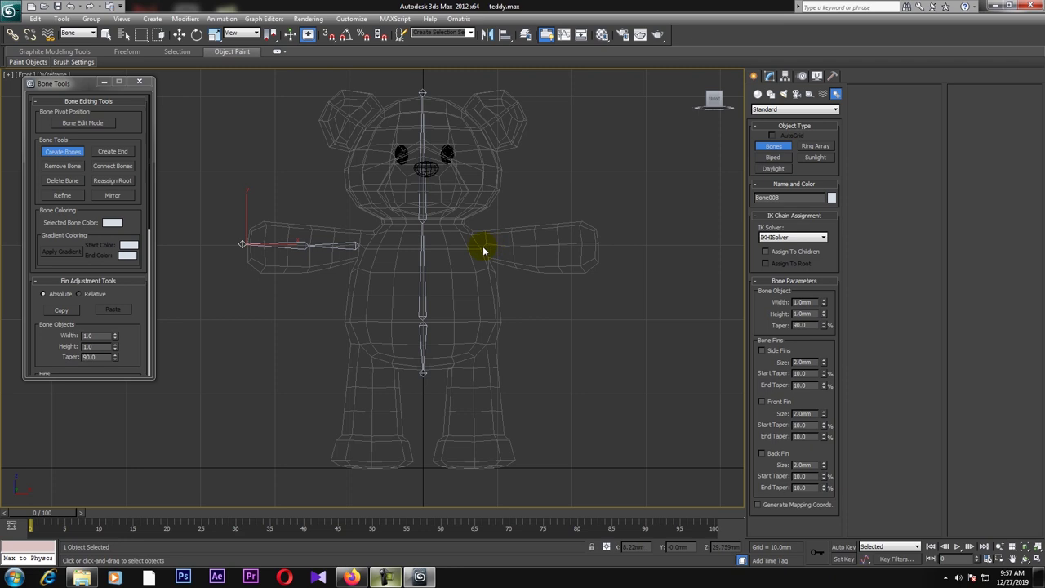
Create a two-bone chain from the hip to the foot of the bear's right leg and a single bone in its right ear
click(371, 360)
click(372, 411)
right_click(371, 469)
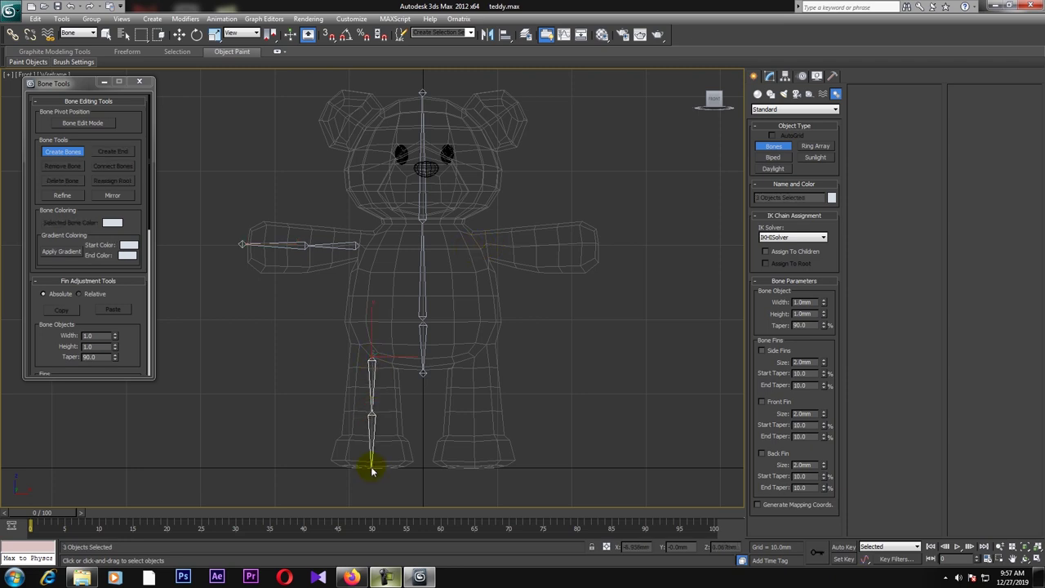
right_click(371, 482)
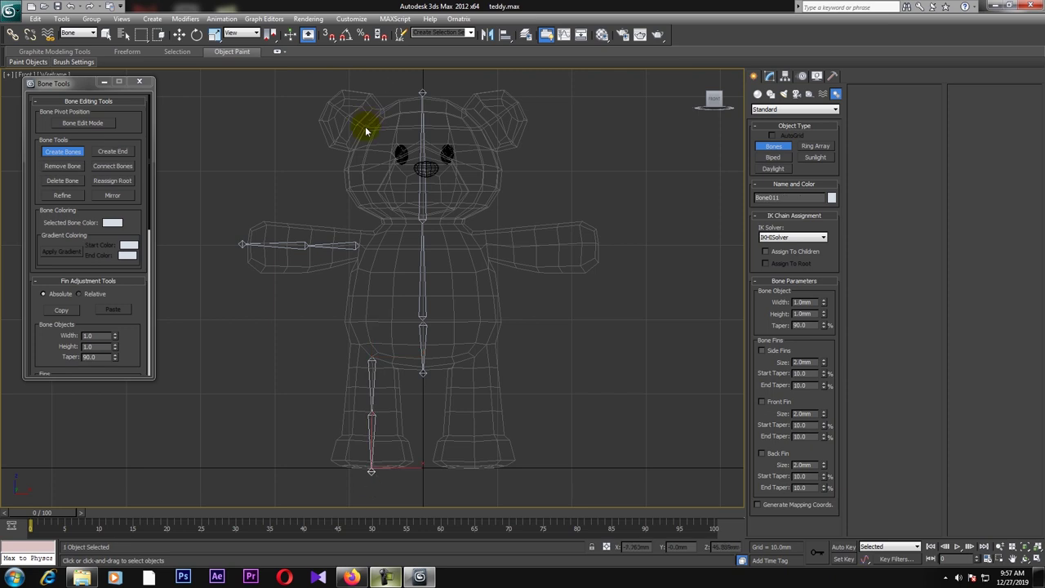
click(360, 127)
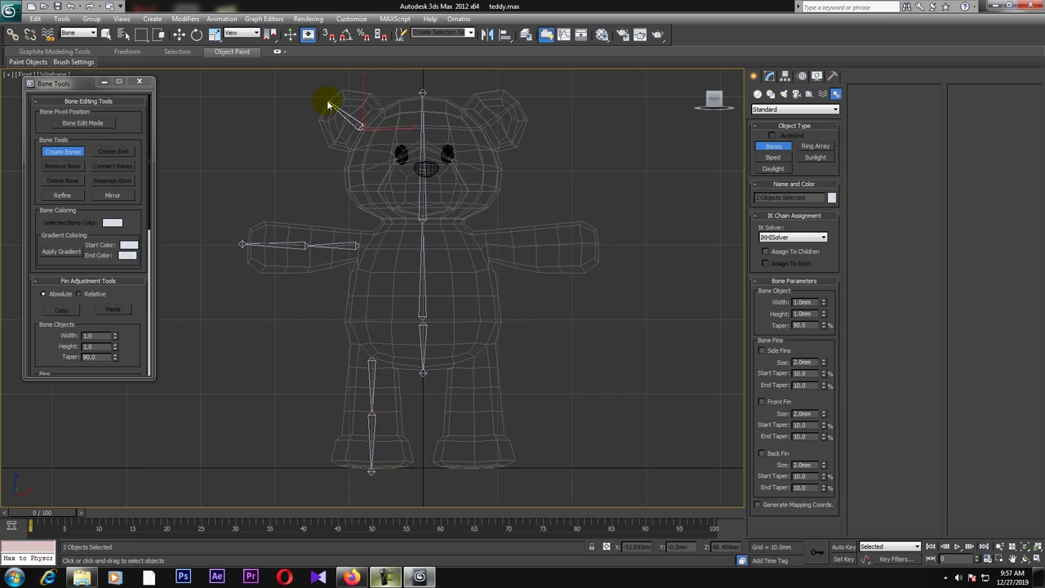
right_click(313, 95)
Select the spine bone and centre it by resetting its X position to 0 mm
click(180, 34)
click(421, 214)
click(425, 297)
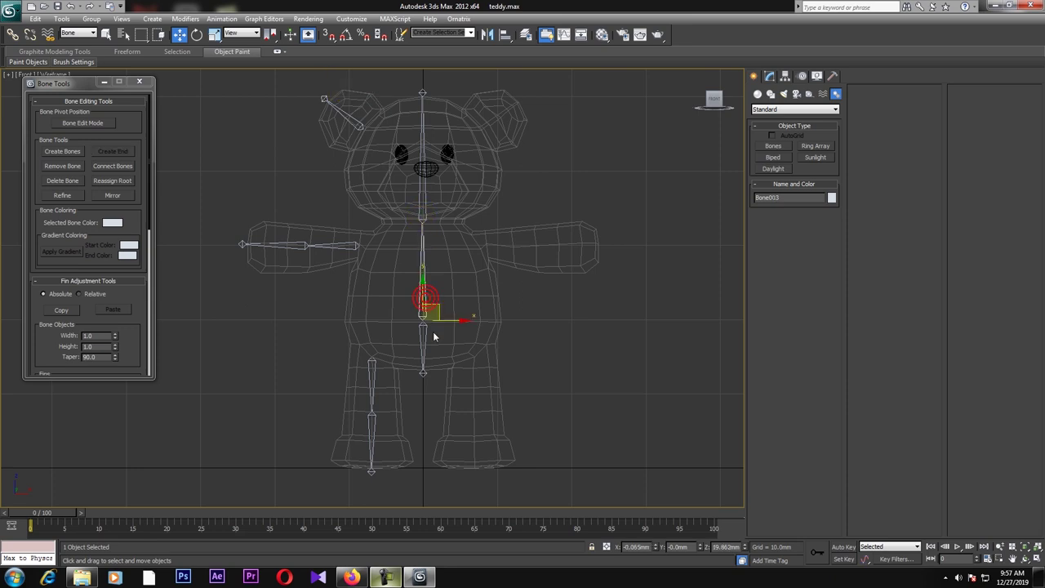
scroll(432, 332, up, 3)
scroll(450, 341, up, 2)
scroll(450, 340, up, 3)
middle_drag(527, 373, 303, 312)
scroll(305, 313, up, 2)
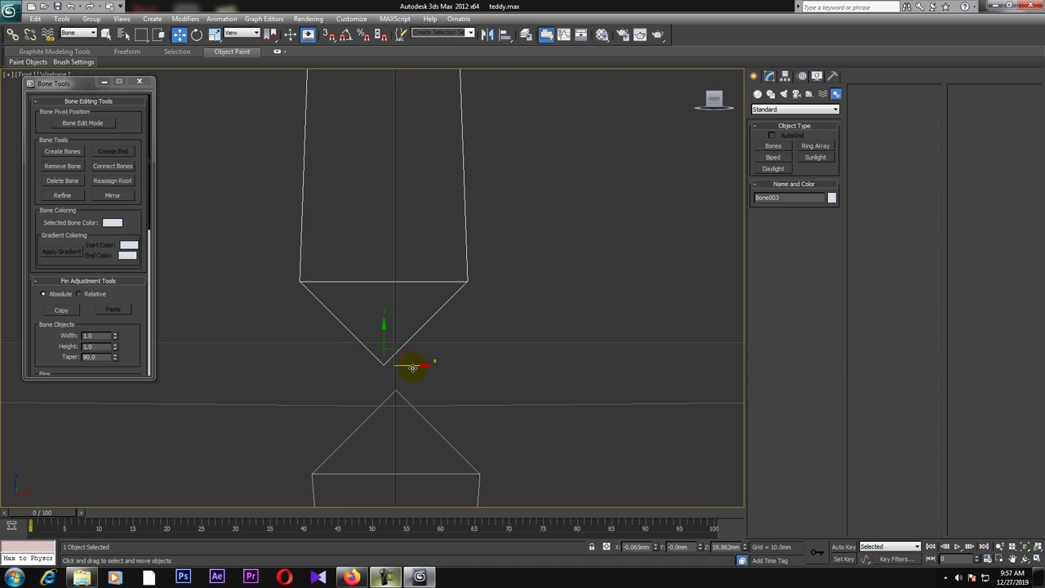
right_click(656, 548)
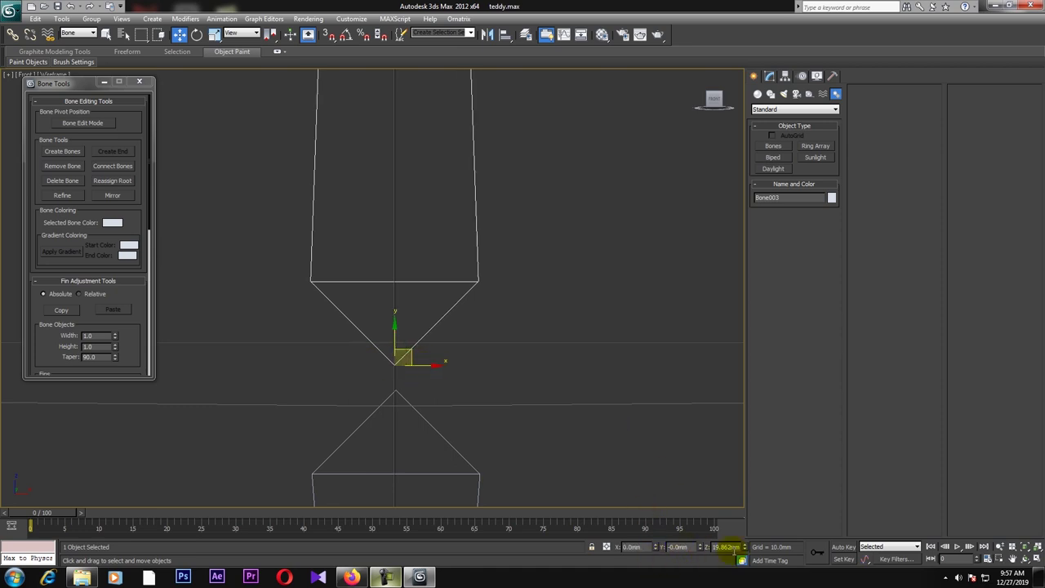
Examine the head bone and its end bone for alignment with the vertical centre line
middle_drag(492, 201, 506, 431)
middle_drag(467, 214, 470, 447)
scroll(446, 195, down, 6)
middle_drag(436, 141, 471, 483)
scroll(434, 235, up, 3)
middle_drag(463, 175, 411, 286)
scroll(412, 286, up, 3)
click(488, 285)
scroll(534, 261, down, 3)
middle_drag(476, 114, 487, 394)
scroll(401, 226, up, 2)
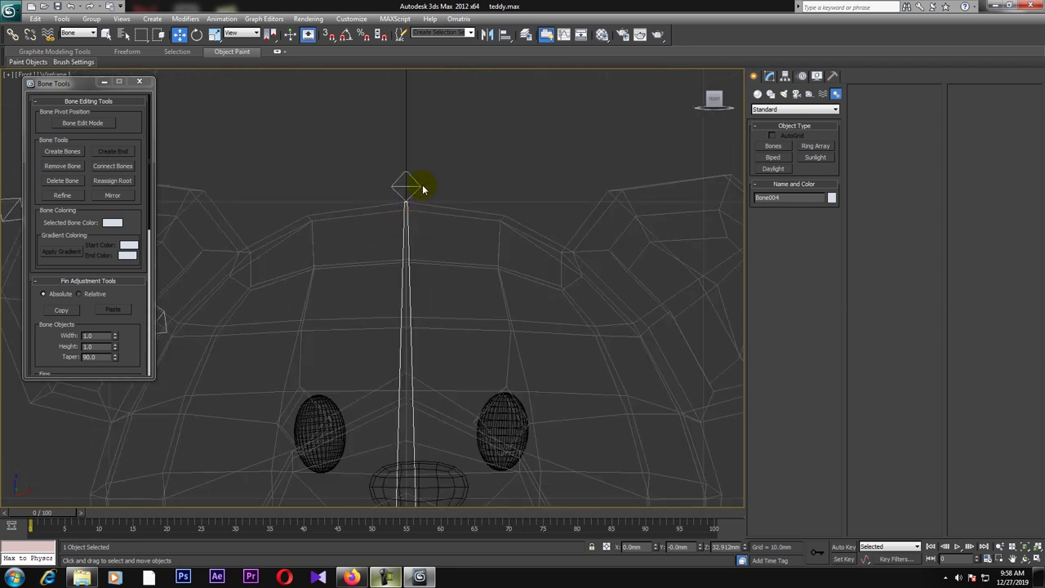
scroll(460, 384, down, 4)
scroll(473, 263, up, 5)
middle_drag(435, 175, 417, 291)
scroll(417, 292, up, 5)
click(449, 205)
Examine how the spine, arm and leg bones sit inside the bear's body
middle_drag(485, 326, 470, 51)
scroll(466, 111, down, 2)
scroll(466, 110, down, 2)
middle_drag(458, 170, 465, 512)
middle_drag(473, 383, 461, 543)
mouse_move(459, 266)
middle_down()
mouse_move(463, 475)
mouse_move(454, 346)
middle_up()
mouse_move(399, 320)
middle_down()
mouse_move(413, 277)
mouse_move(524, 168)
middle_up()
middle_drag(508, 340, 486, 230)
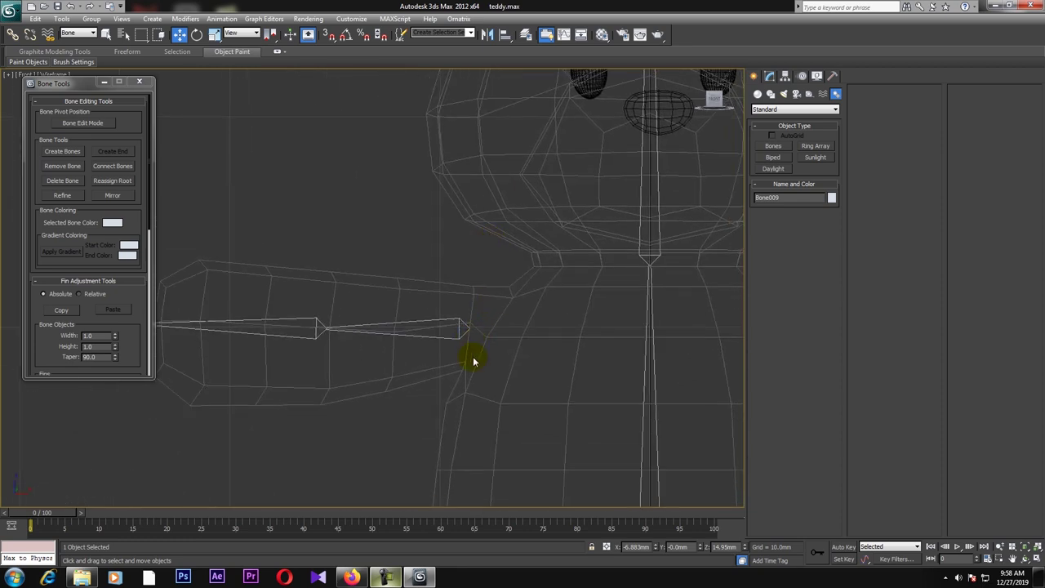
scroll(472, 360, down, 5)
scroll(487, 354, up, 2)
scroll(487, 354, down, 2)
middle_drag(473, 343, 463, 302)
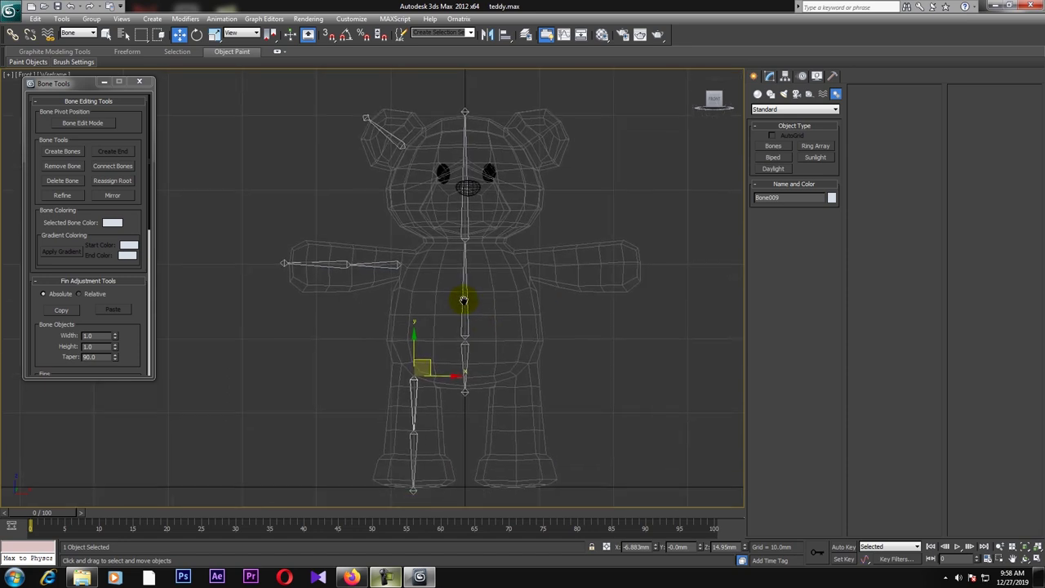
Select the whole right arm bone chain and mirror it on the X axis with the Y bone axis flipped
click(396, 267)
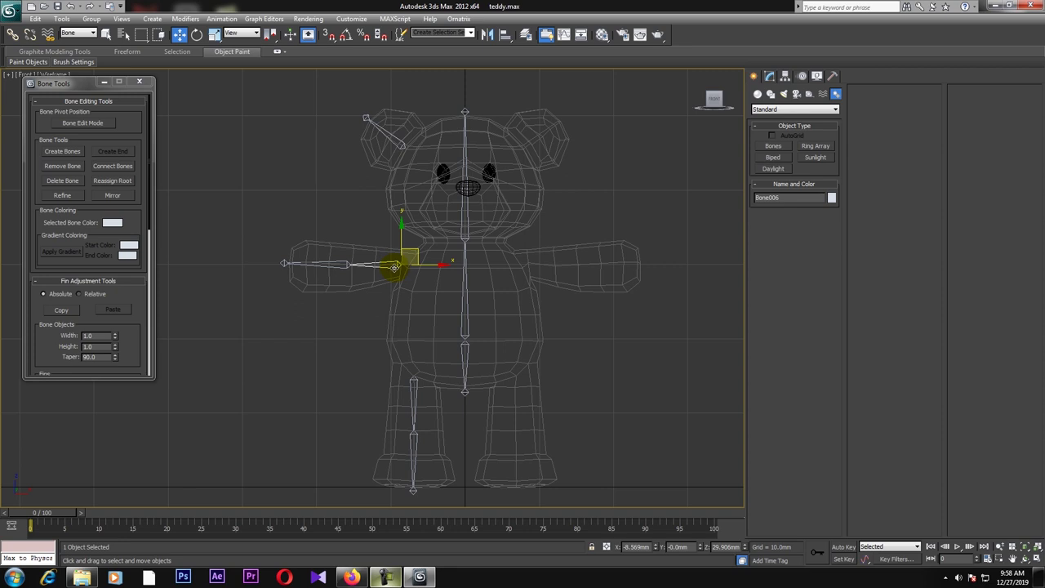
double_click(394, 267)
right_click(394, 266)
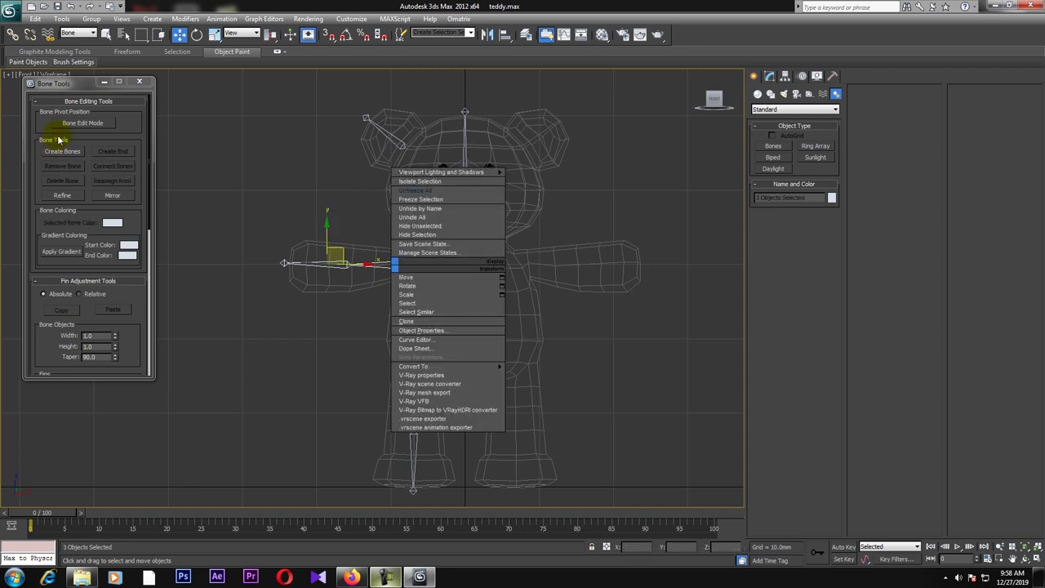
click(112, 195)
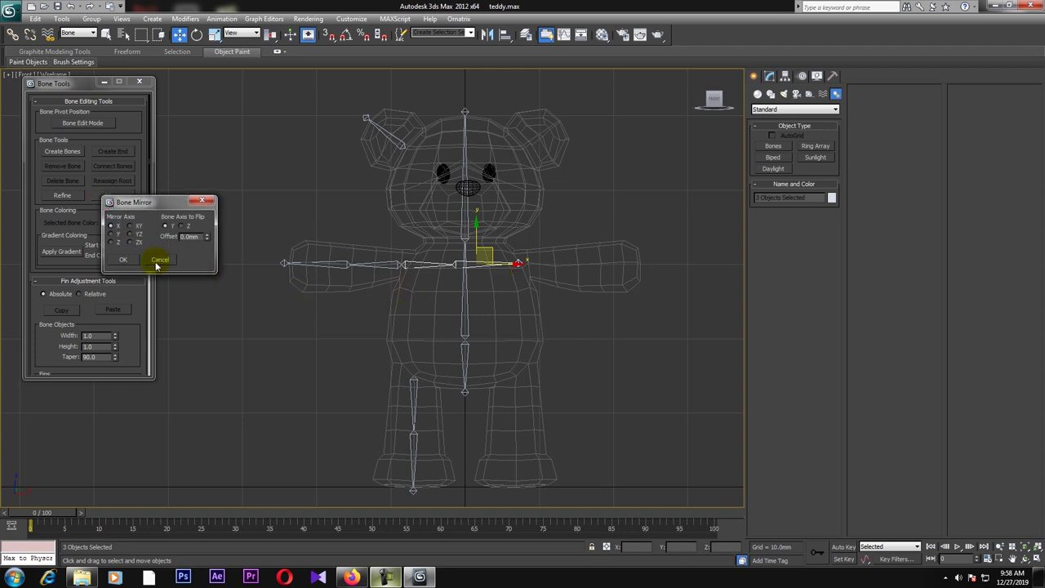
click(127, 259)
click(291, 349)
Move the mirrored arm chain into the left arm by setting its root bone's X position to 8.569 mm
click(382, 265)
double_click(637, 546)
click(424, 264)
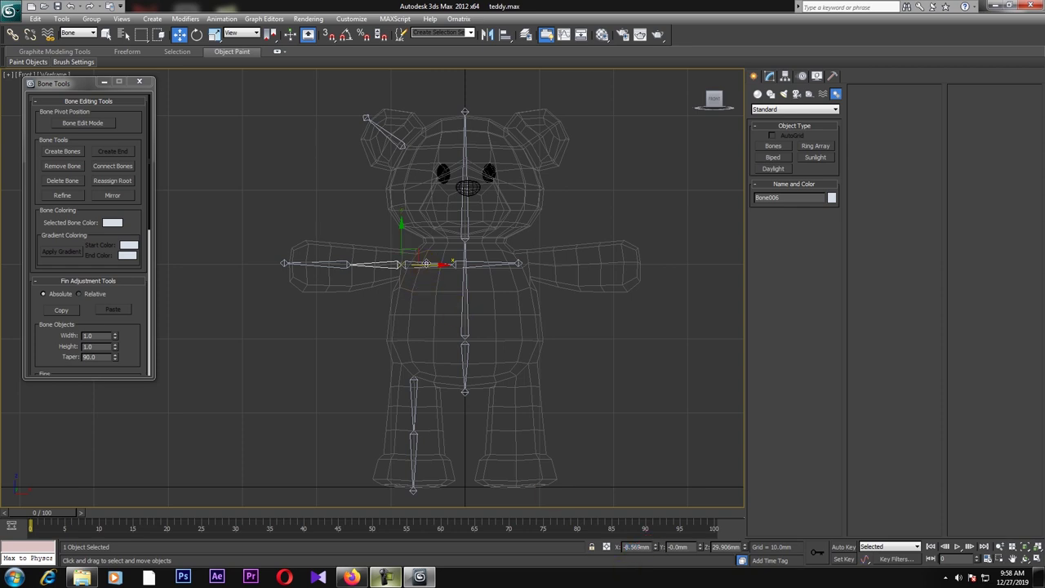
drag(650, 547, 568, 560)
text(8.569)
key(Return)
click(680, 418)
Copy the X position value of the right leg's upper bone, then clear the selection
middle_drag(509, 399, 519, 370)
click(424, 359)
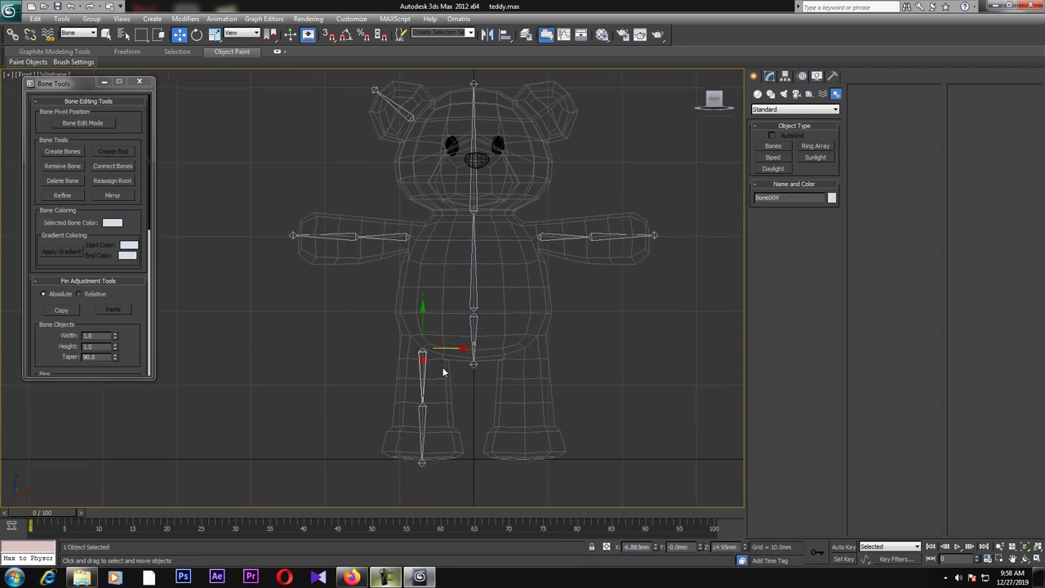
double_click(636, 546)
key(ctrl+c)
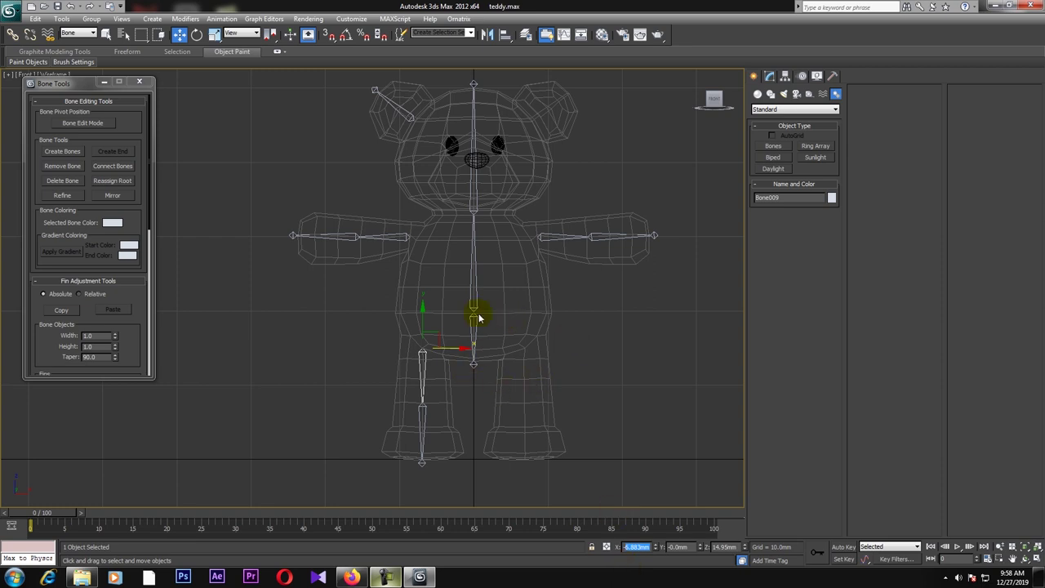
click(454, 376)
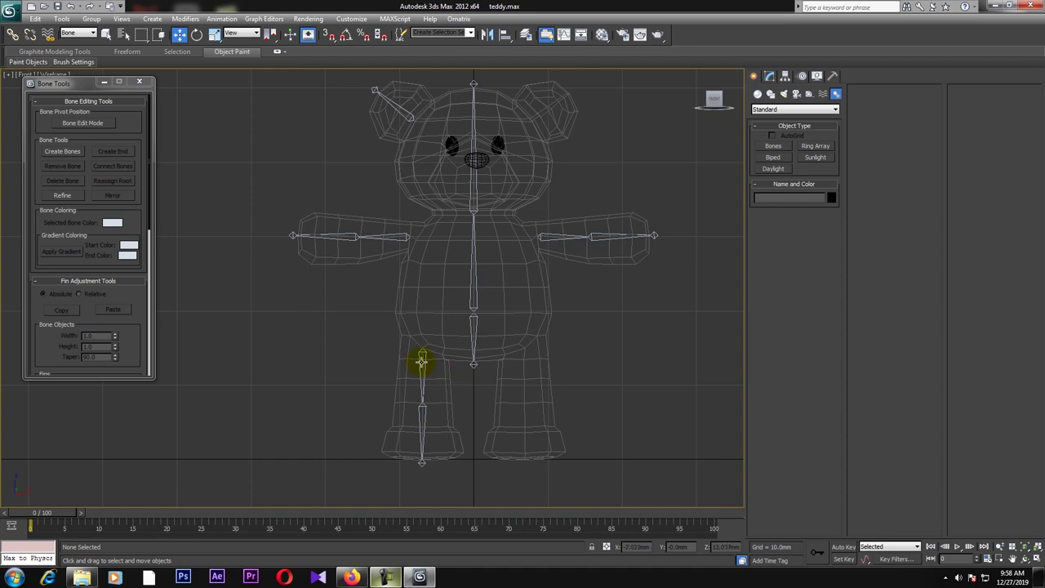
Try to mirror the whole right leg bone chain on the X axis with a 0 mm offset
click(421, 361)
double_click(421, 362)
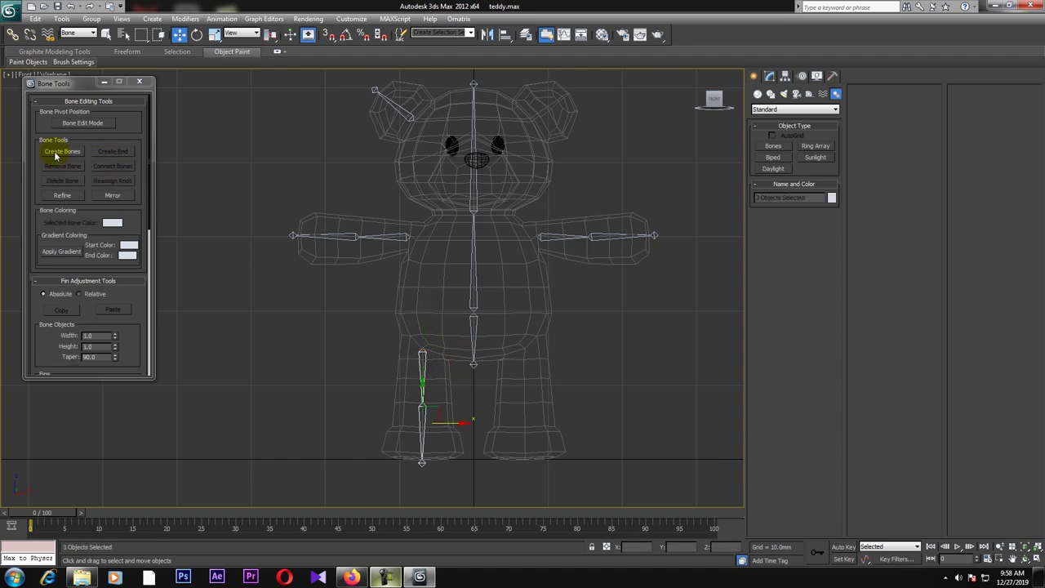
click(103, 195)
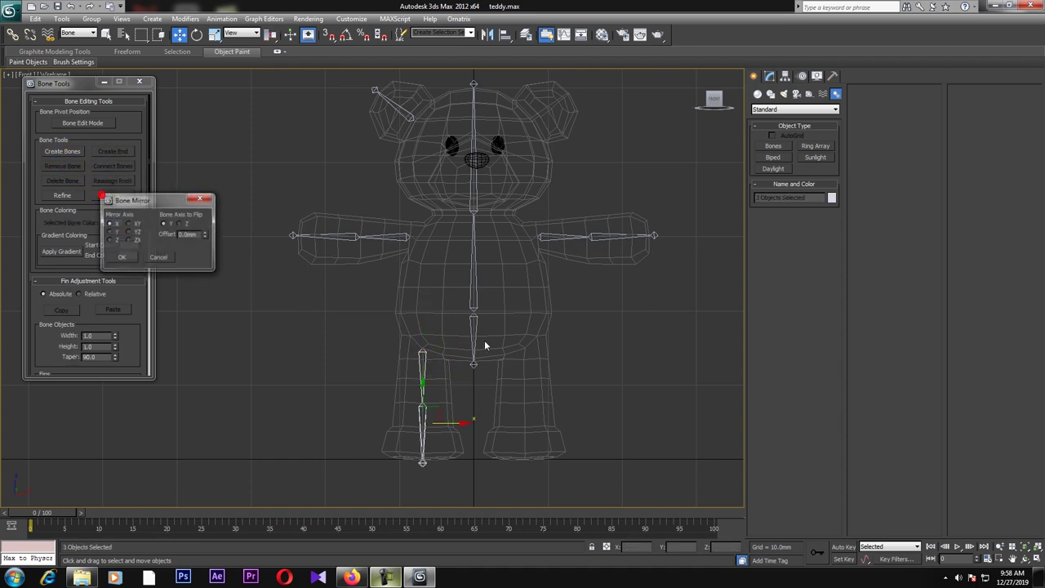
click(122, 256)
Select the whole right leg bone chain and mirror it on the X axis with the Y bone axis flipped and a 10 mm offset
click(423, 369)
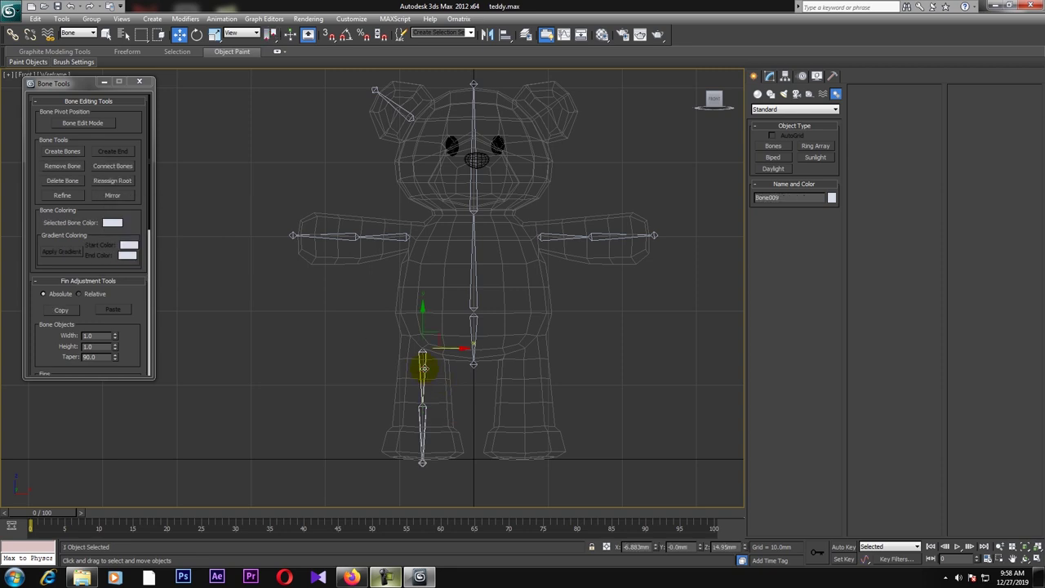
double_click(424, 369)
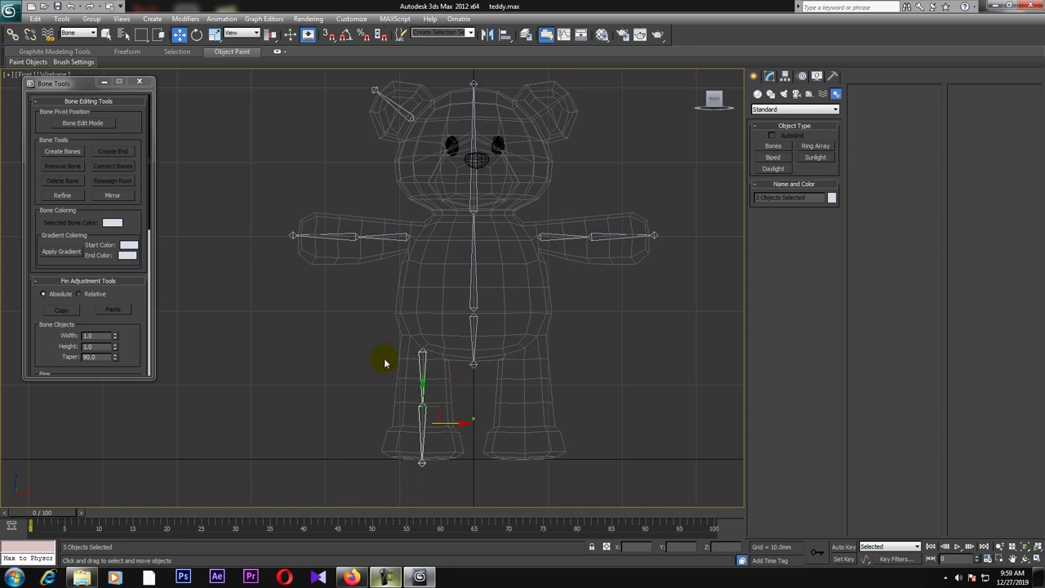
drag(447, 435, 448, 471)
click(112, 195)
mouse_move(212, 239)
mouse_down()
mouse_move(217, 171)
mouse_move(224, 240)
mouse_move(228, 231)
mouse_up()
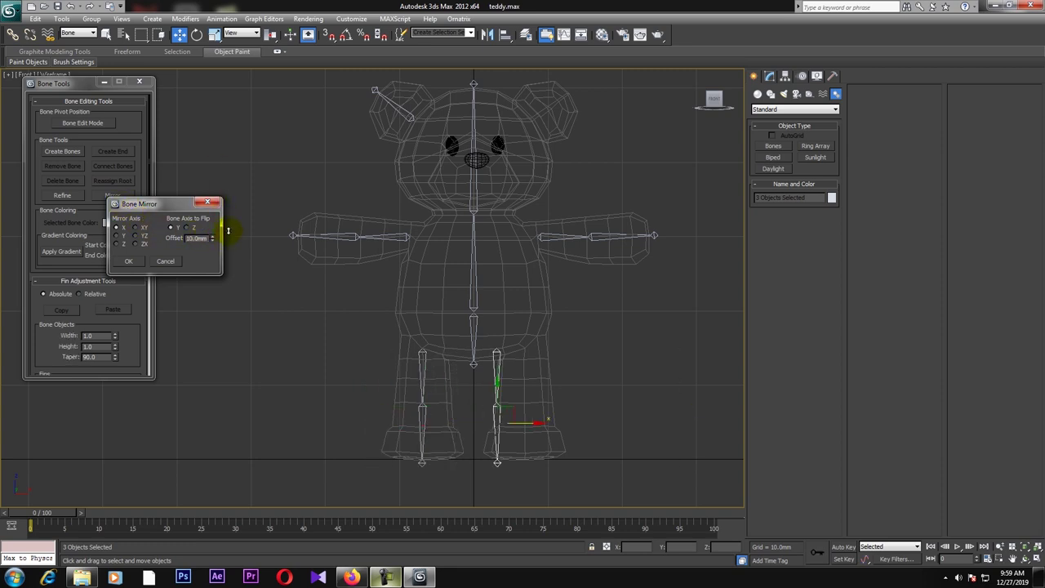
click(128, 261)
Move the mirrored leg chain into the left leg by setting its root bone's X position to 6.883 mm, then clear the selection
click(526, 368)
click(498, 379)
drag(622, 557, 603, 557)
key(ctrl+v)
key(Return)
click(650, 390)
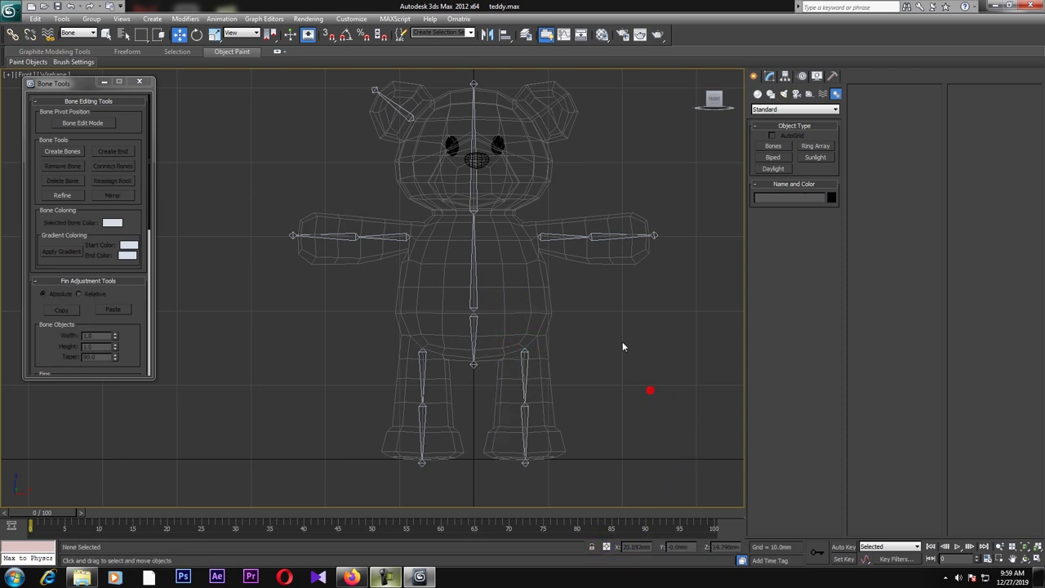
Select the right ear's bone chain and mirror it on the X axis with the Y bone axis flipped and a 10 mm offset
middle_drag(622, 346, 600, 429)
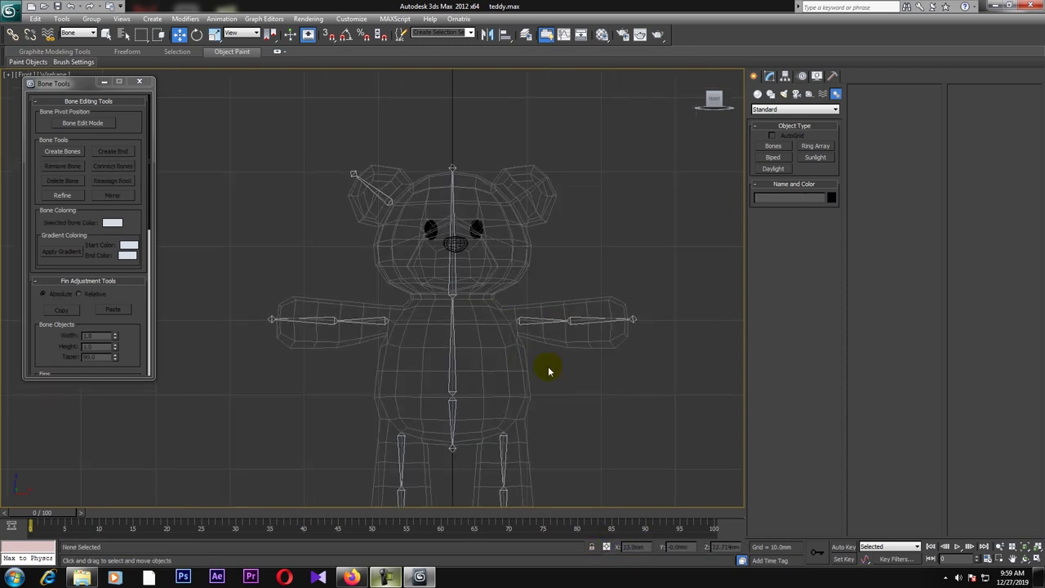
click(383, 201)
ctrl+click(380, 199)
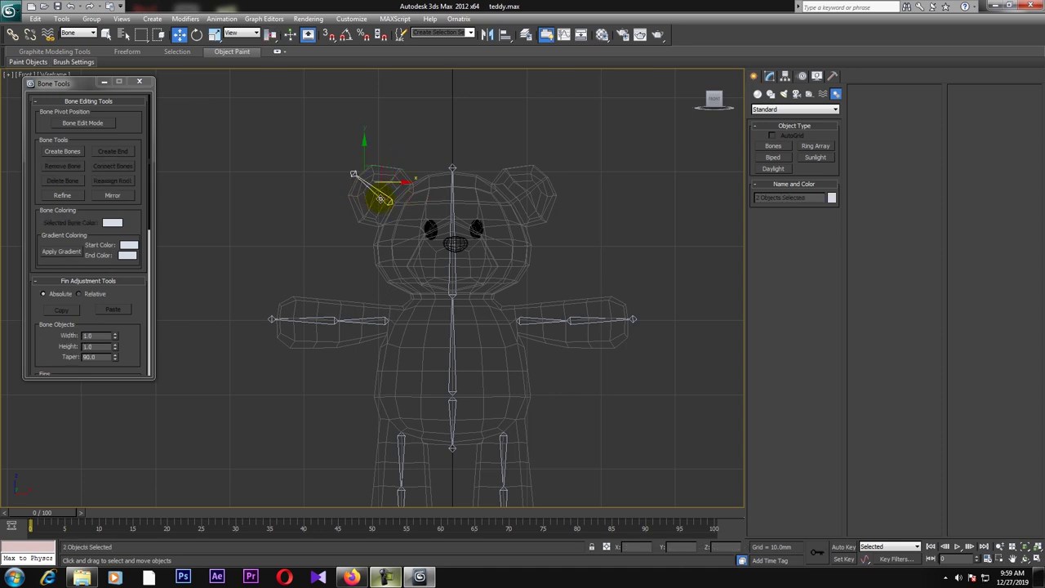
click(111, 195)
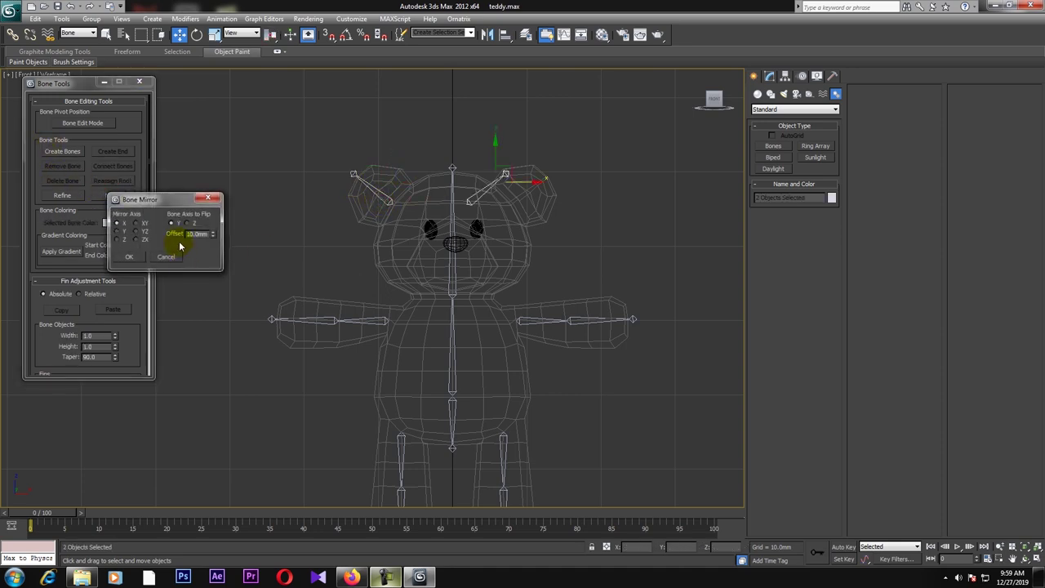
click(131, 257)
Move the mirrored ear chain into the left ear by setting its root bone's X position to 8.056 mm, then clear the selection
click(471, 204)
click(386, 200)
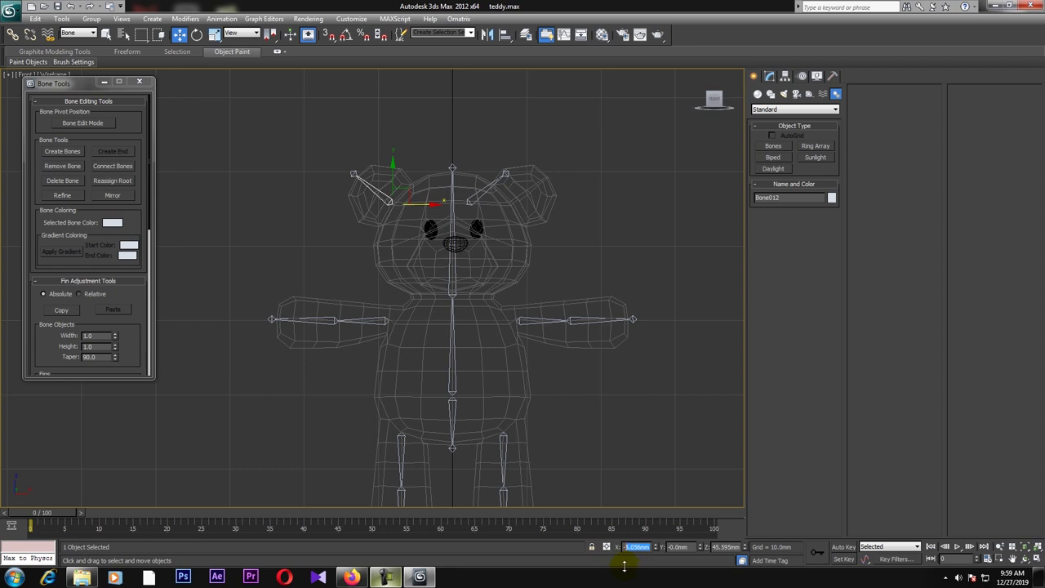
click(481, 189)
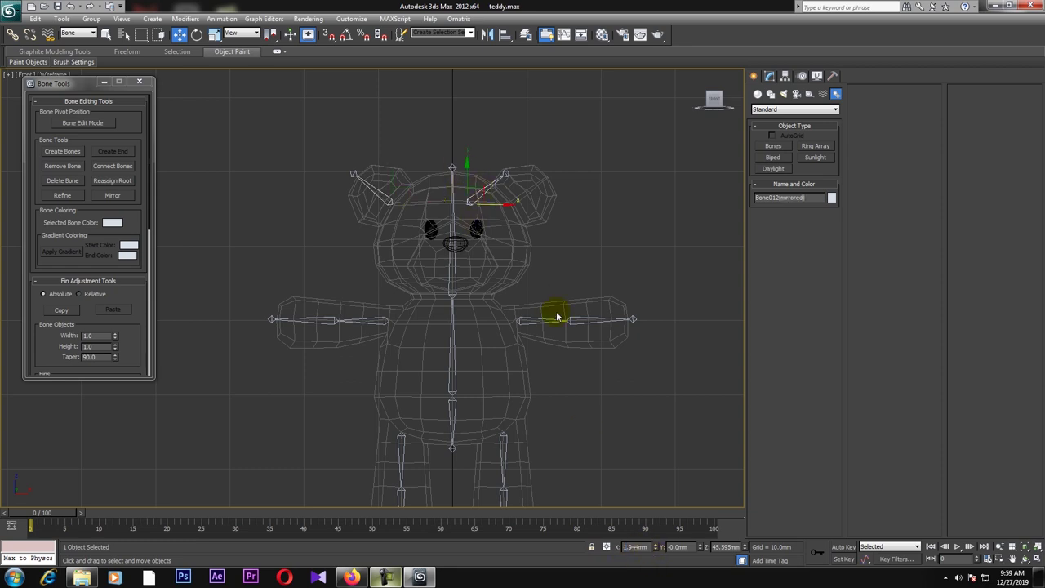
double_click(636, 547)
text(8.056mm)
key(Return)
click(650, 238)
scroll(608, 261, down, 3)
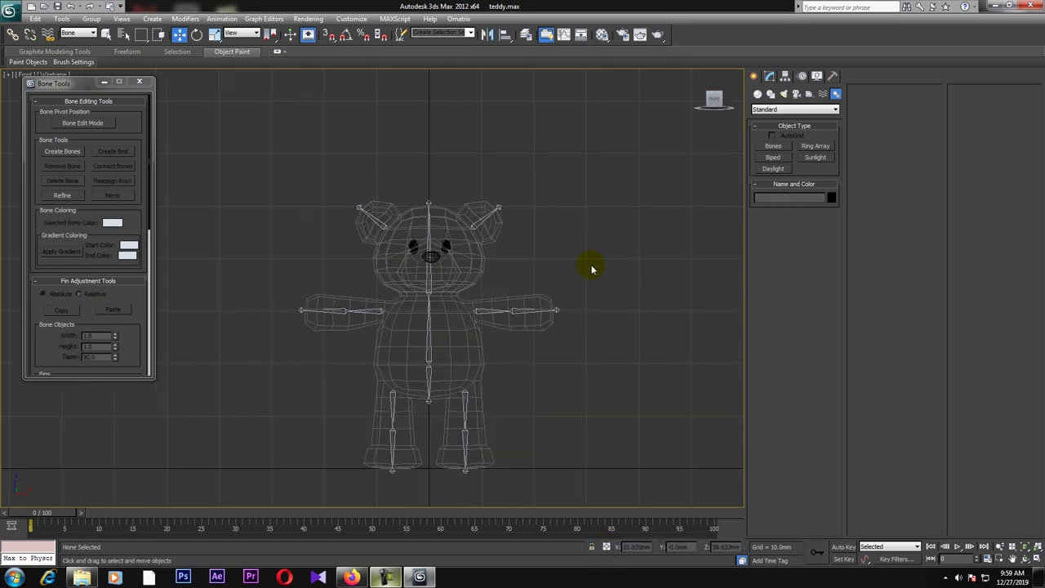
Select both ear bone chains and move them backward in the Left view so they sit inside the ears
key(alt+w)
click(194, 390)
scroll(205, 393, up, 2)
middle_drag(194, 317, 250, 402)
scroll(233, 391, up, 2)
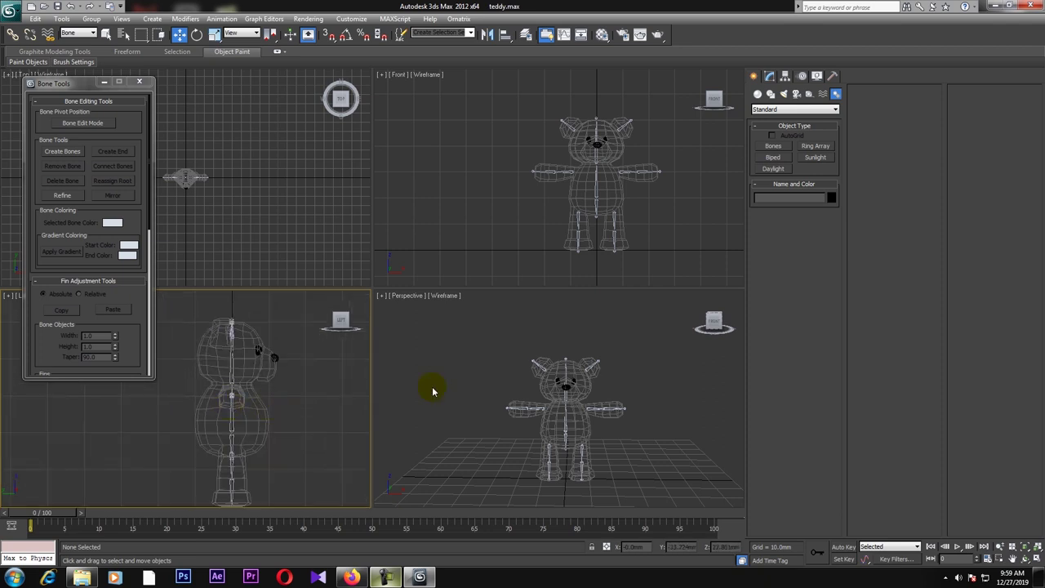
scroll(261, 360, up, 5)
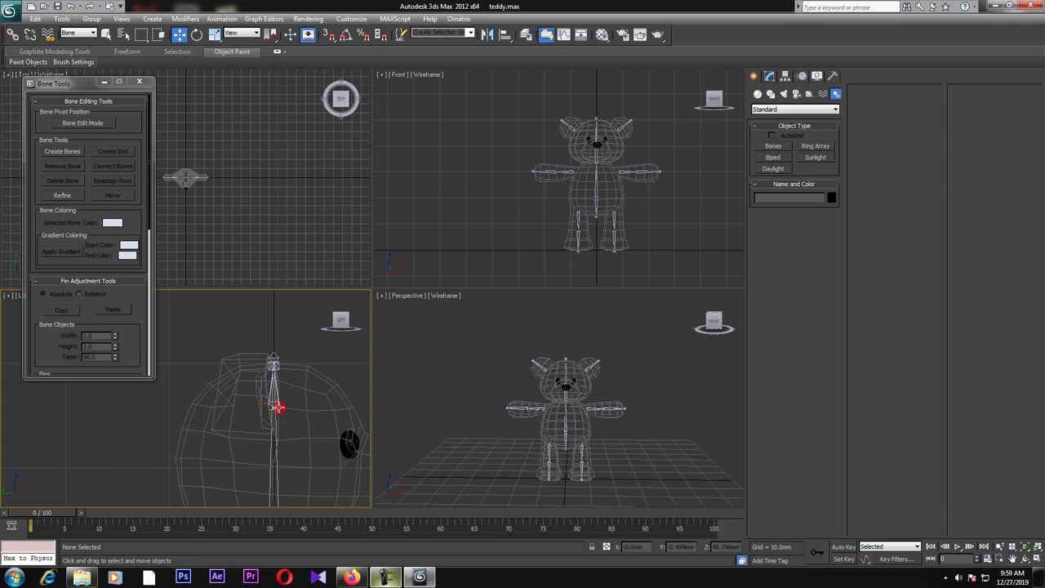
click(278, 407)
click(560, 181)
drag(572, 128, 576, 134)
ctrl+drag(654, 105, 616, 136)
right_click(302, 410)
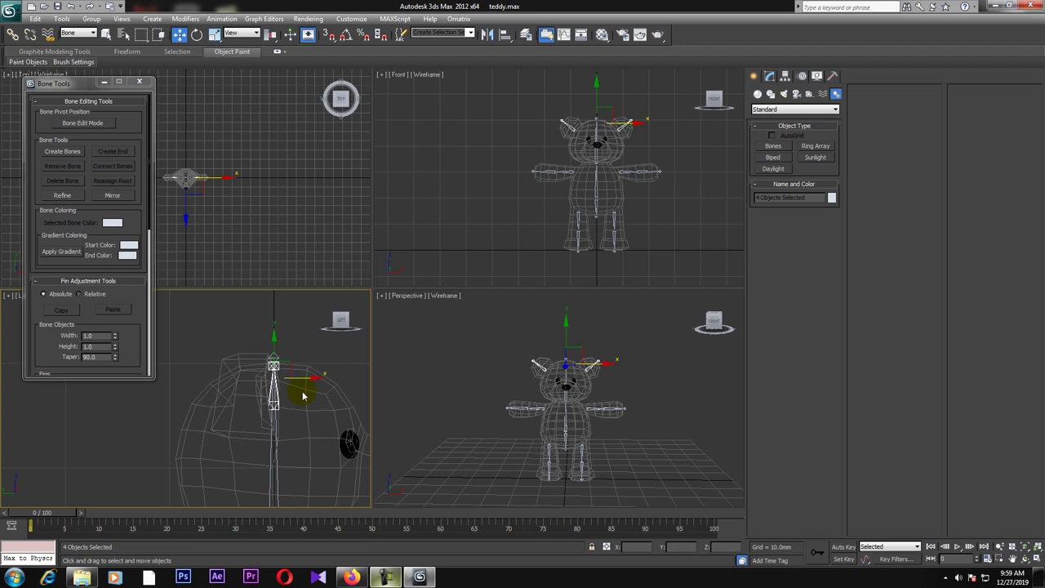
drag(308, 377, 282, 383)
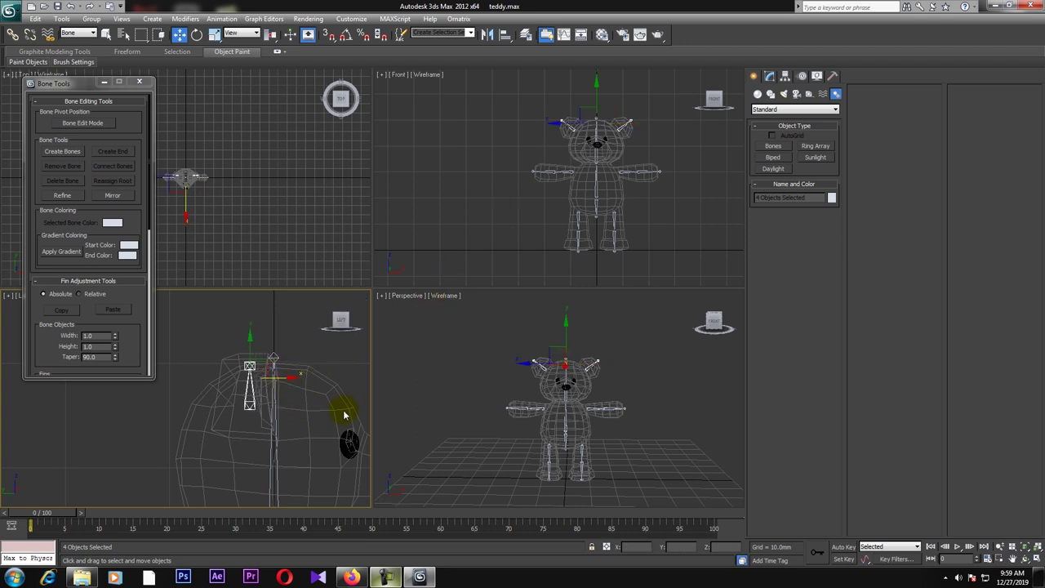
Examine how the leg bones sit inside the legs in the Left view, and clear the bone selection
scroll(343, 413, down, 3)
middle_drag(264, 448, 284, 407)
scroll(285, 406, up, 3)
click(478, 408)
click(637, 451)
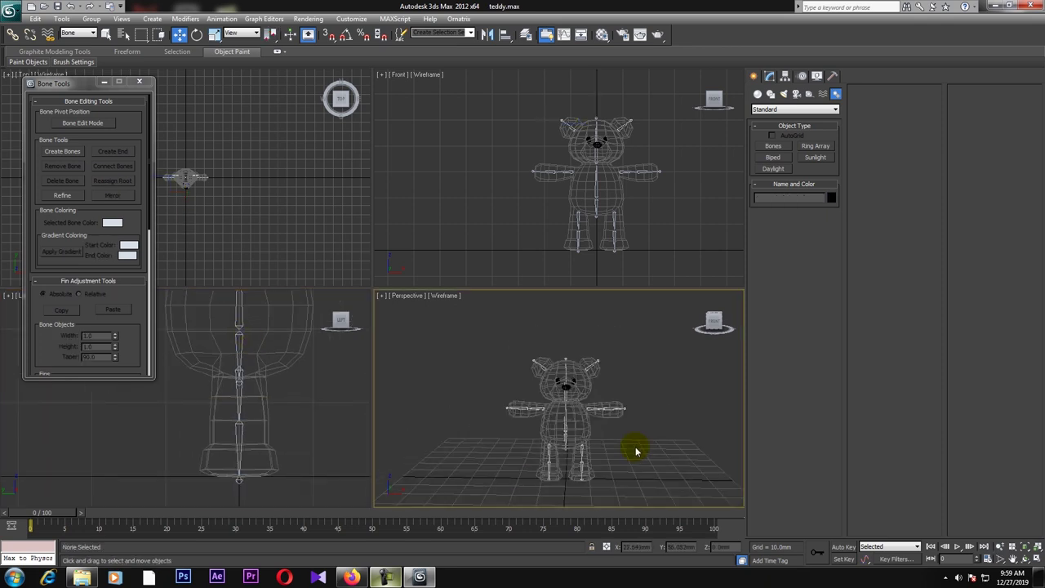
click(566, 210)
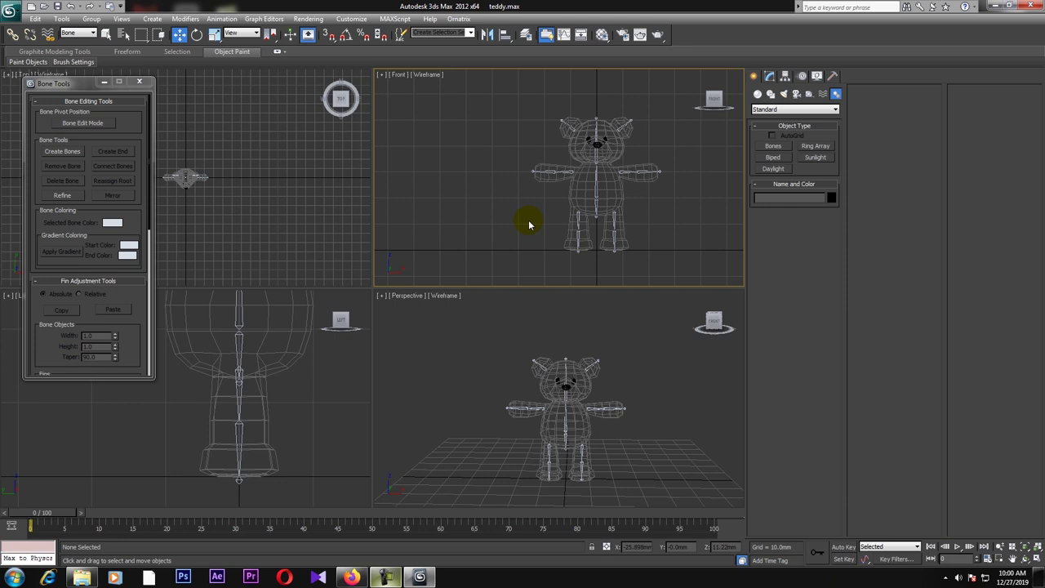
click(617, 375)
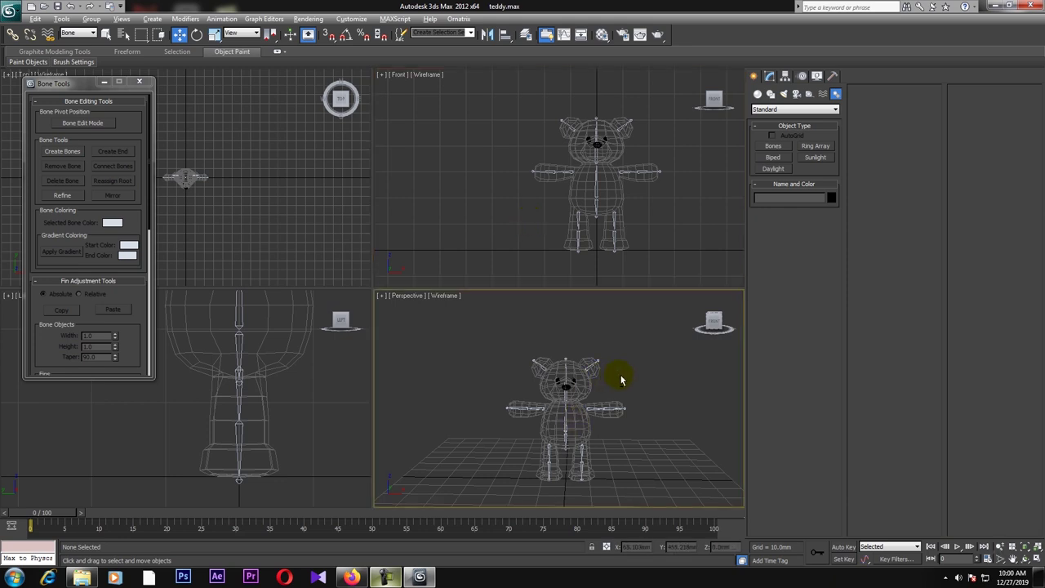
Maximize the Perspective view and display the bear shaded with edged faces
key(alt+w)
scroll(481, 326, up, 5)
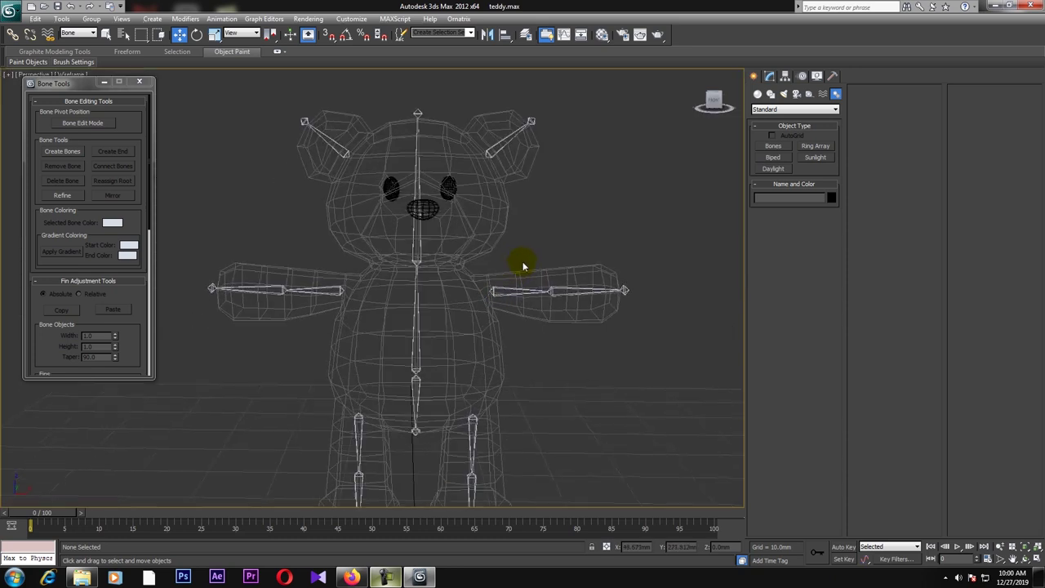
right_click(523, 258)
click(591, 306)
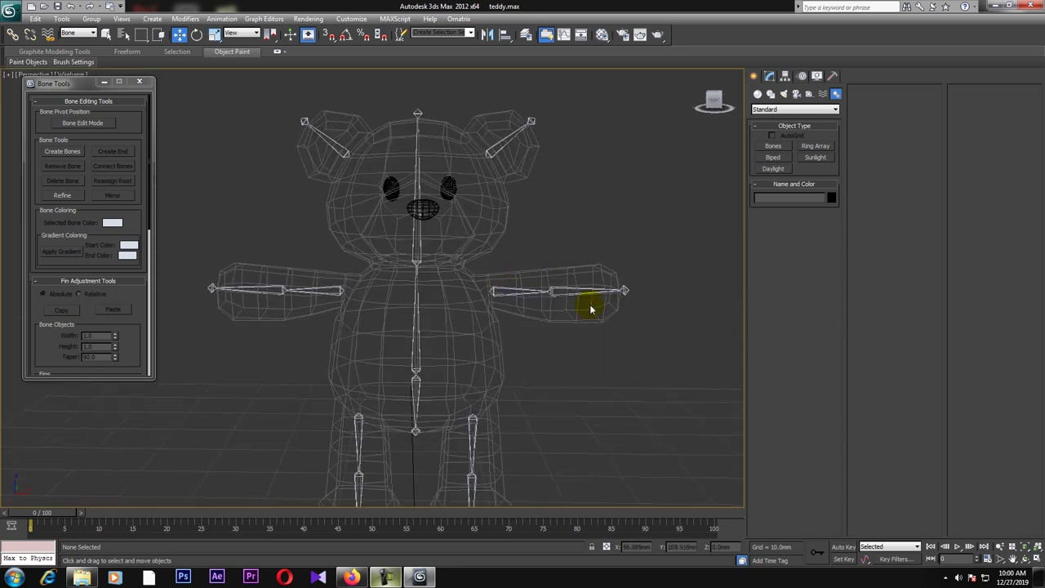
key(F3)
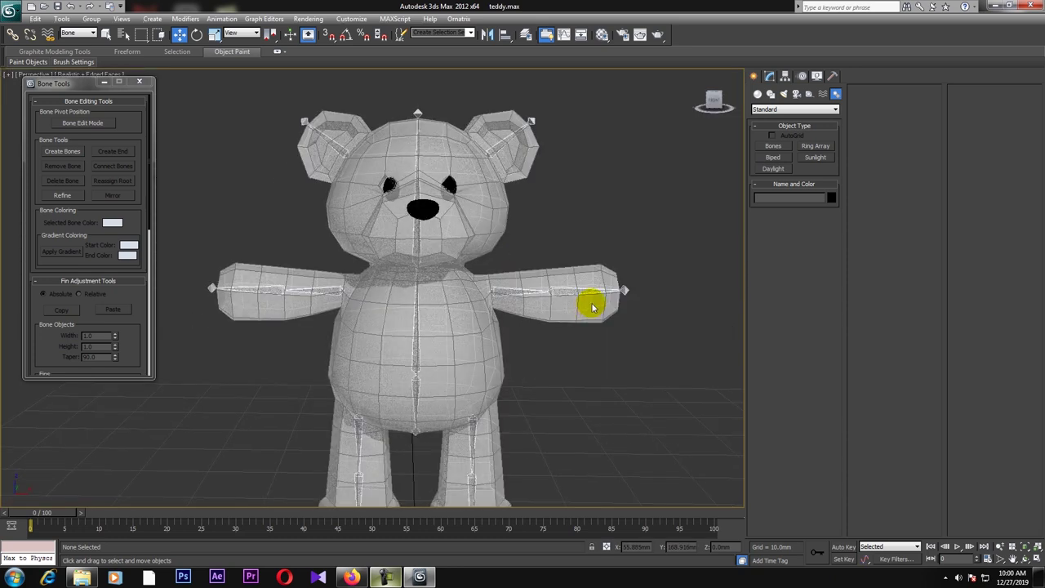
right_click(497, 267)
mouse_move(571, 168)
click(596, 145)
right_click(486, 218)
click(512, 136)
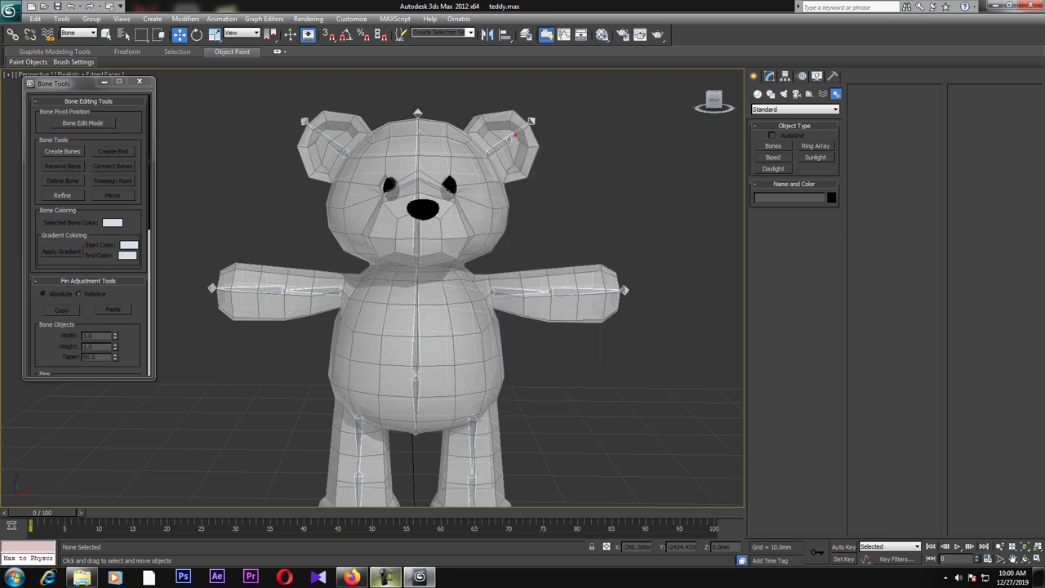
Set the selection filter to All and turn off see-through display for the bear mesh
click(80, 33)
click(78, 41)
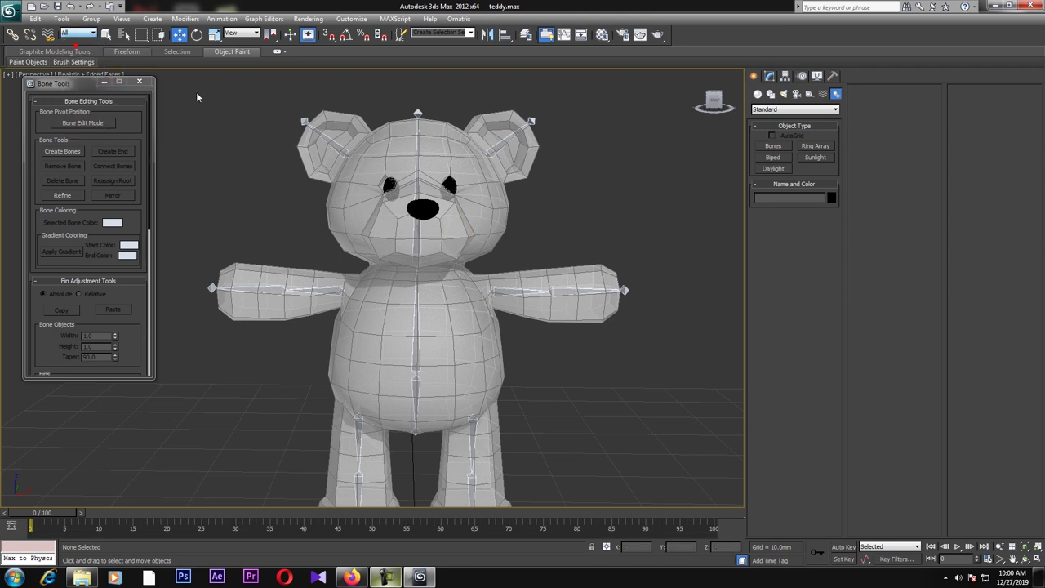
click(384, 246)
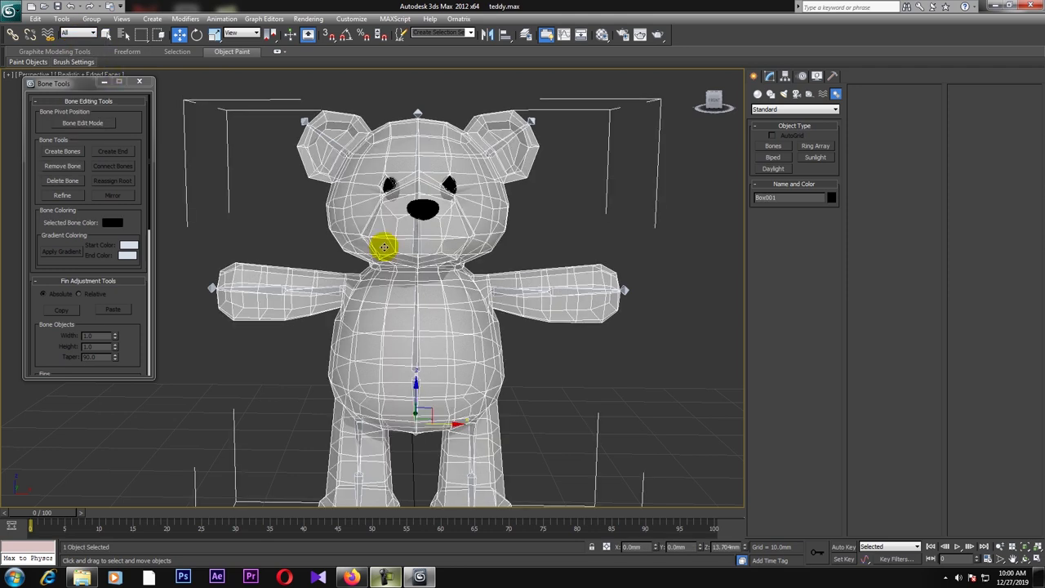
key(alt+x)
click(501, 259)
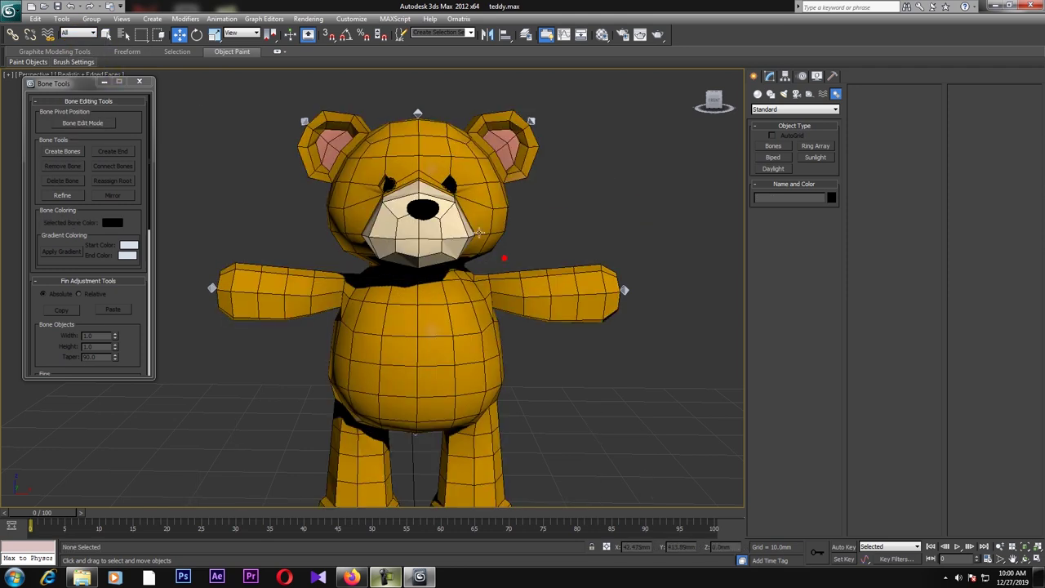
Create two new layers in the layer manager
click(525, 35)
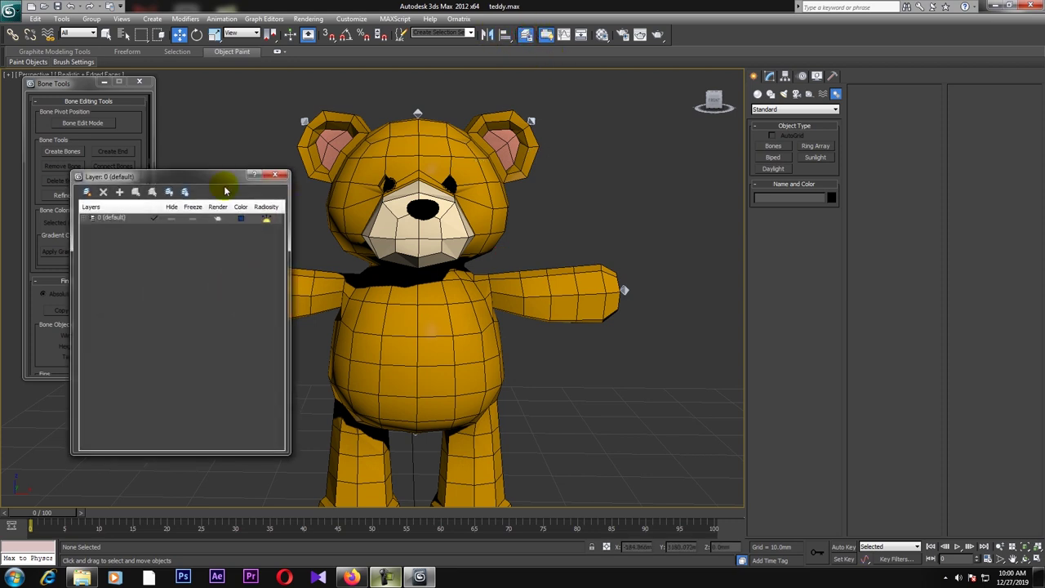
click(86, 192)
click(87, 192)
Rename the first new layer as mesh
click(114, 227)
click(121, 228)
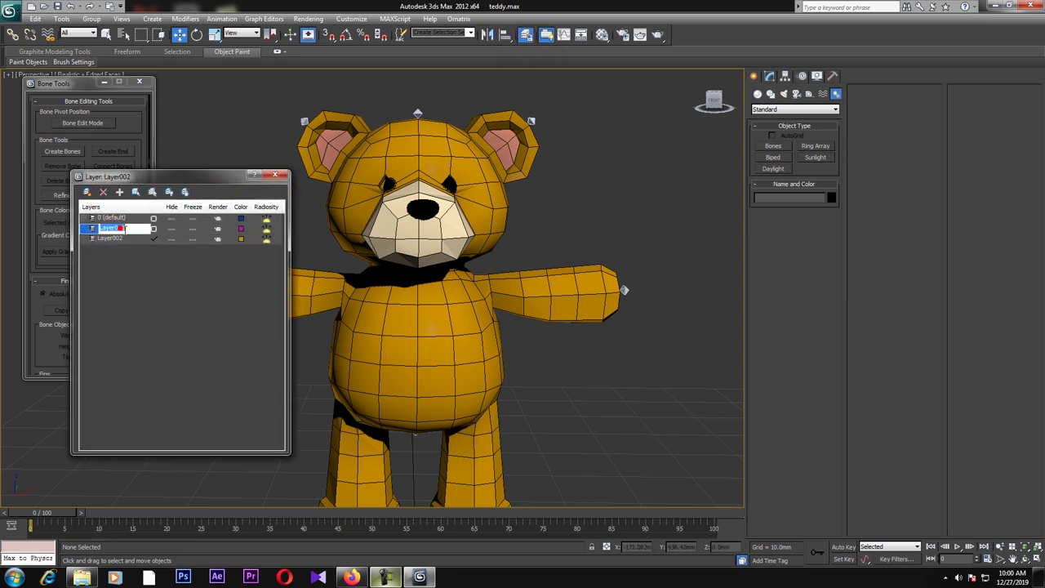
text(mesg)
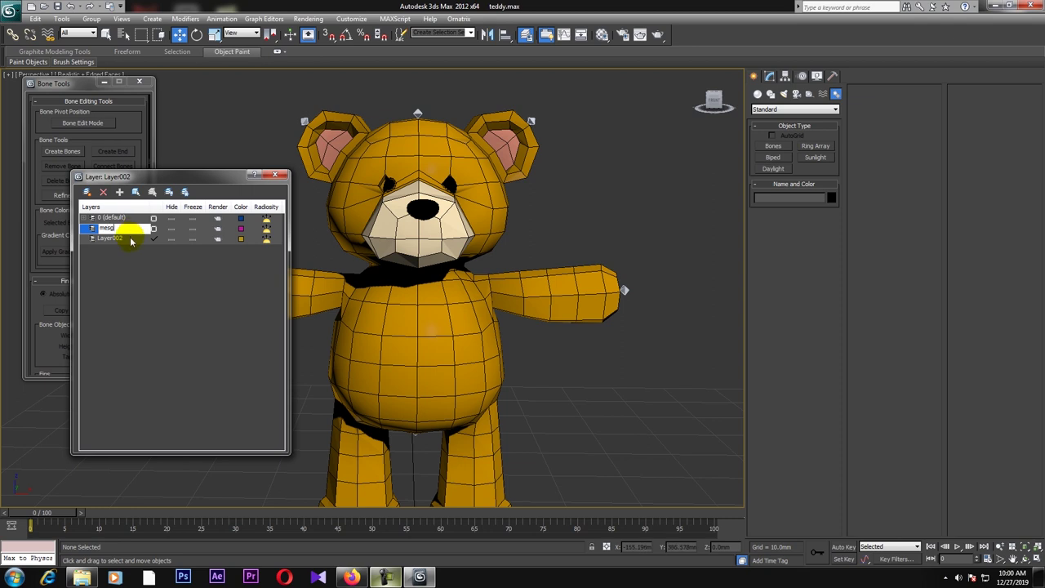
click(118, 219)
double_click(110, 230)
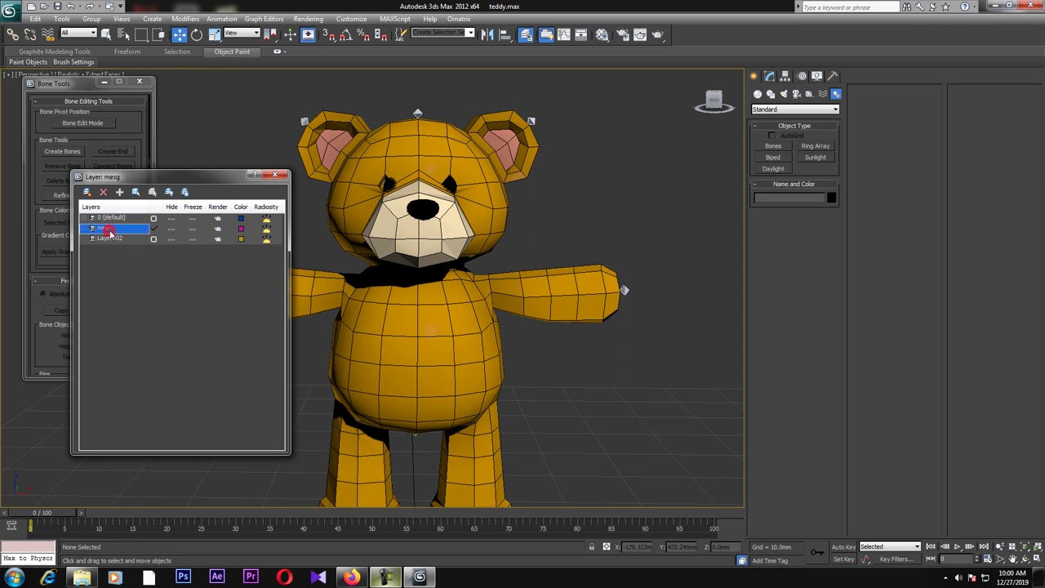
key(BackSpace)
text(h)
key(Return)
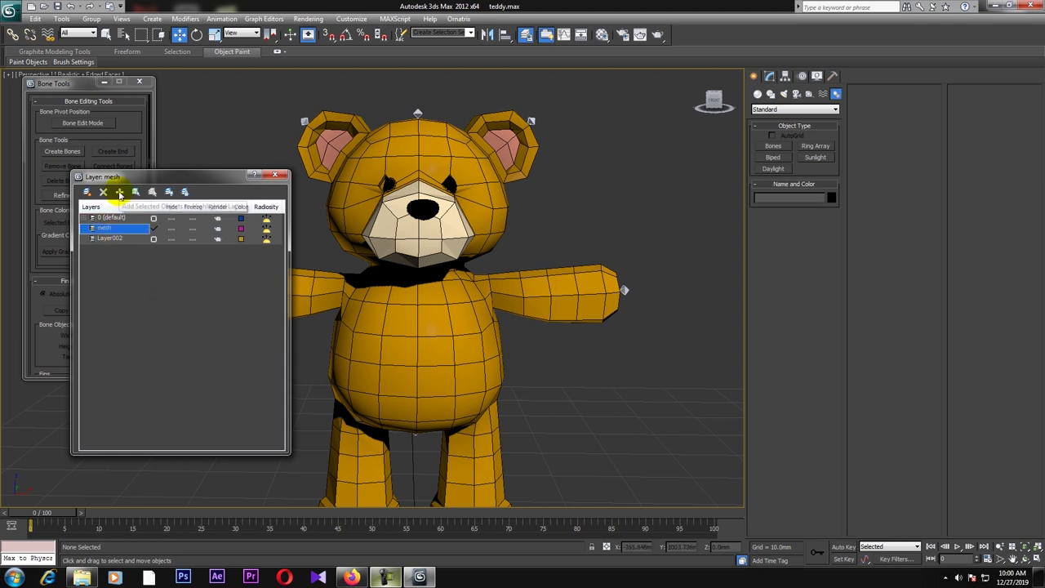
Select the bear mesh and rename the second new layer as bones
click(376, 347)
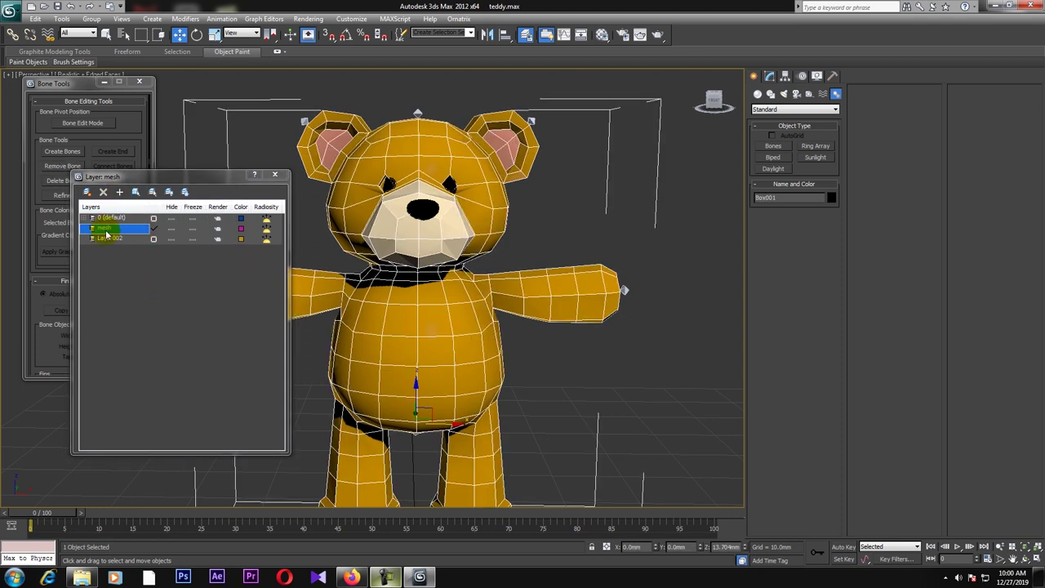
click(140, 300)
click(109, 239)
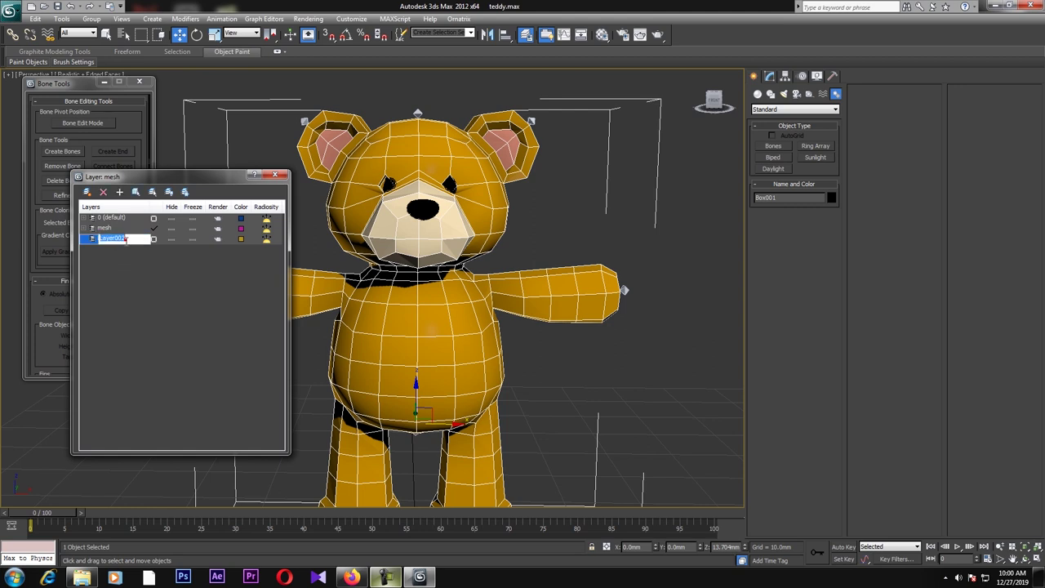
text(bones)
key(Return)
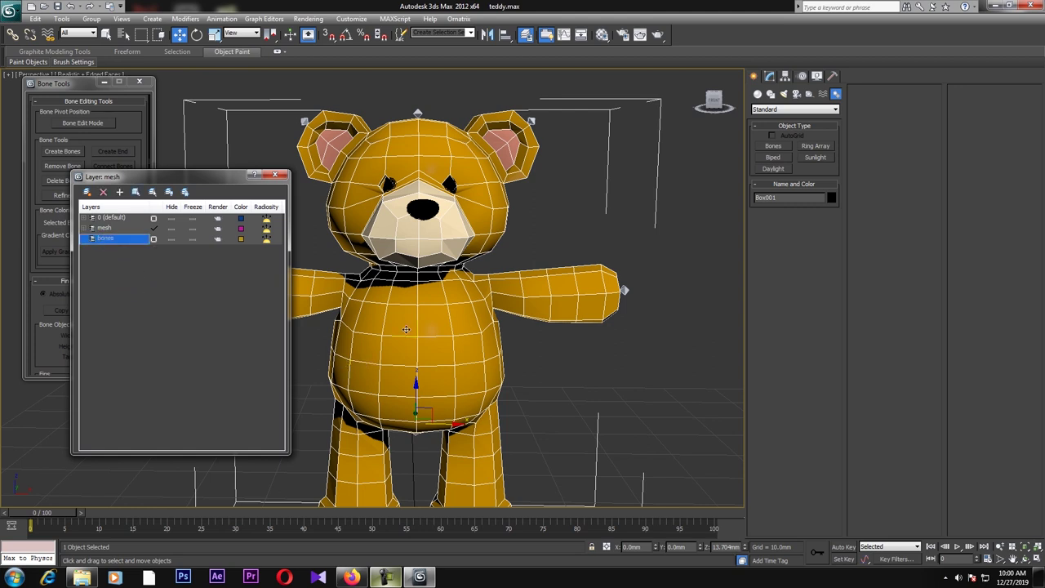
Set the selection filter to Bone, select all the bones in the bear, and add them to the bones layer
click(79, 32)
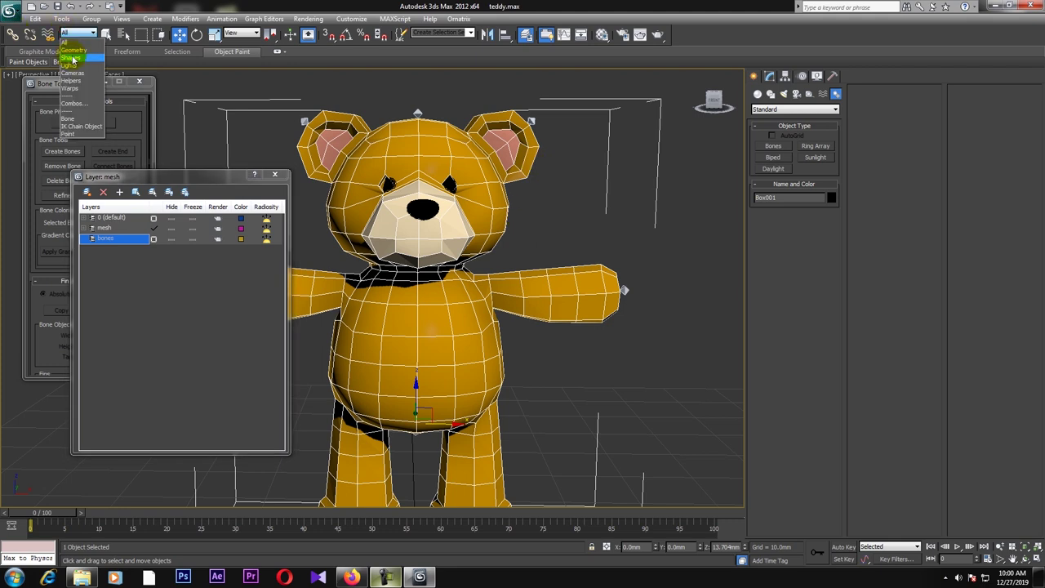
click(73, 120)
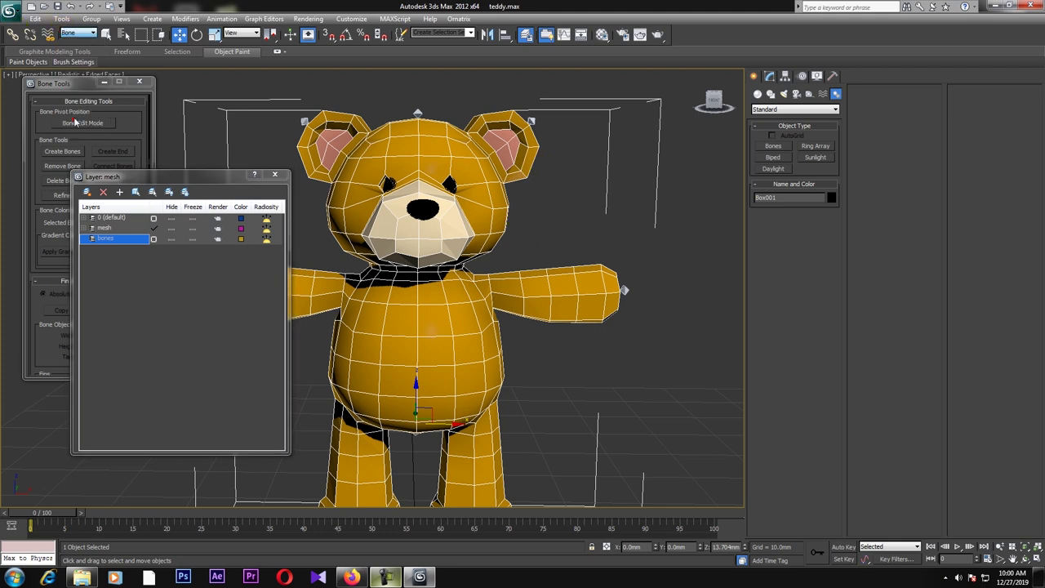
click(604, 227)
scroll(600, 228, down, 5)
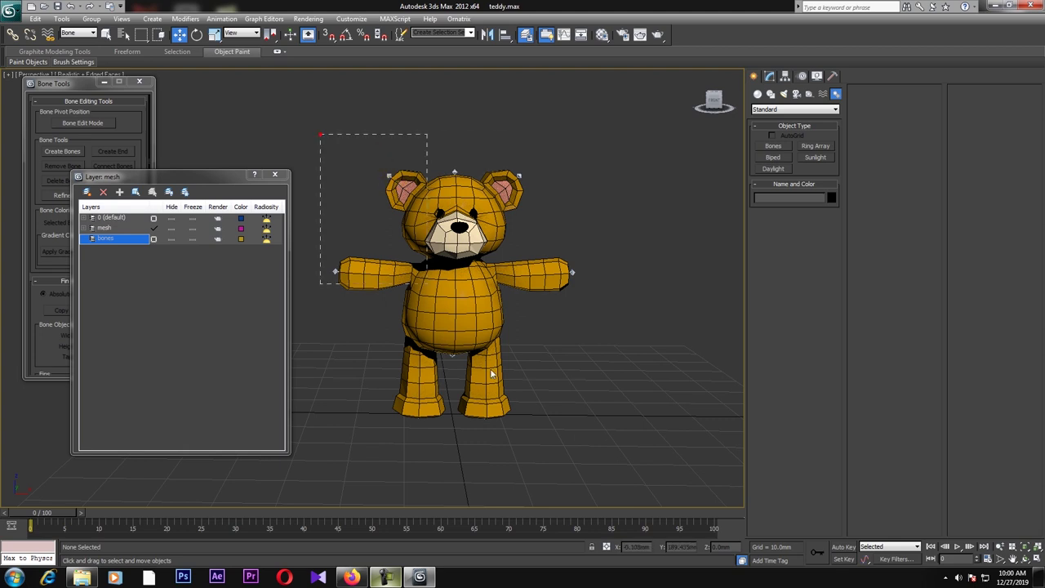
drag(490, 374, 492, 376)
click(120, 192)
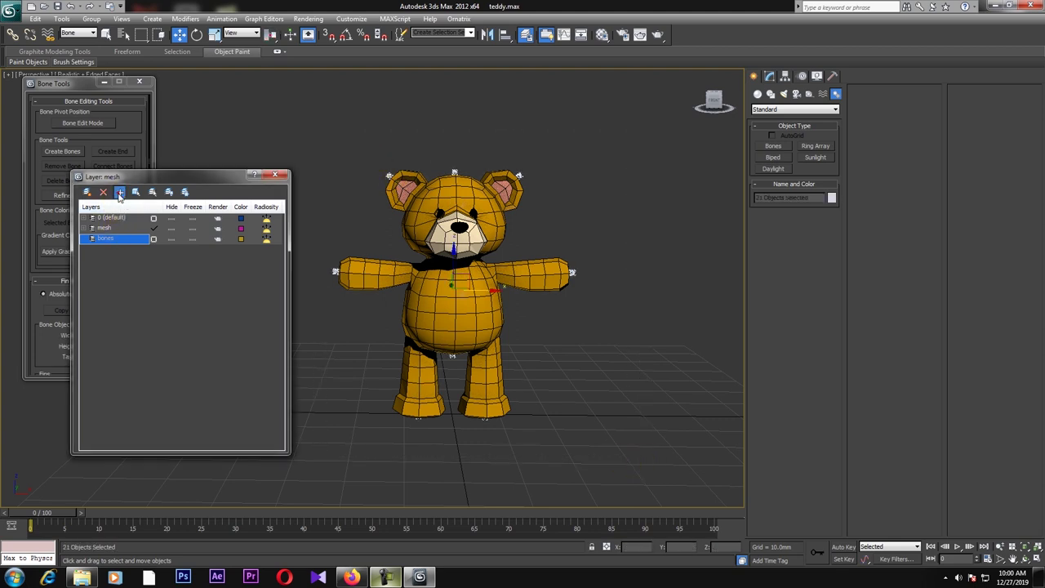
Hide and show the bones layer to check how the bones are separated from the mesh
click(171, 238)
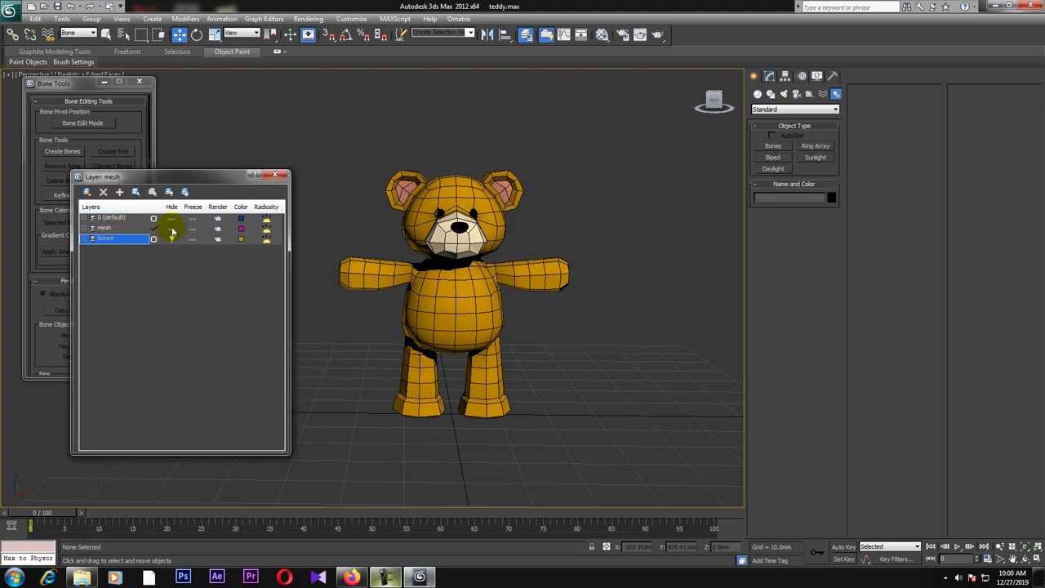
click(171, 231)
click(172, 232)
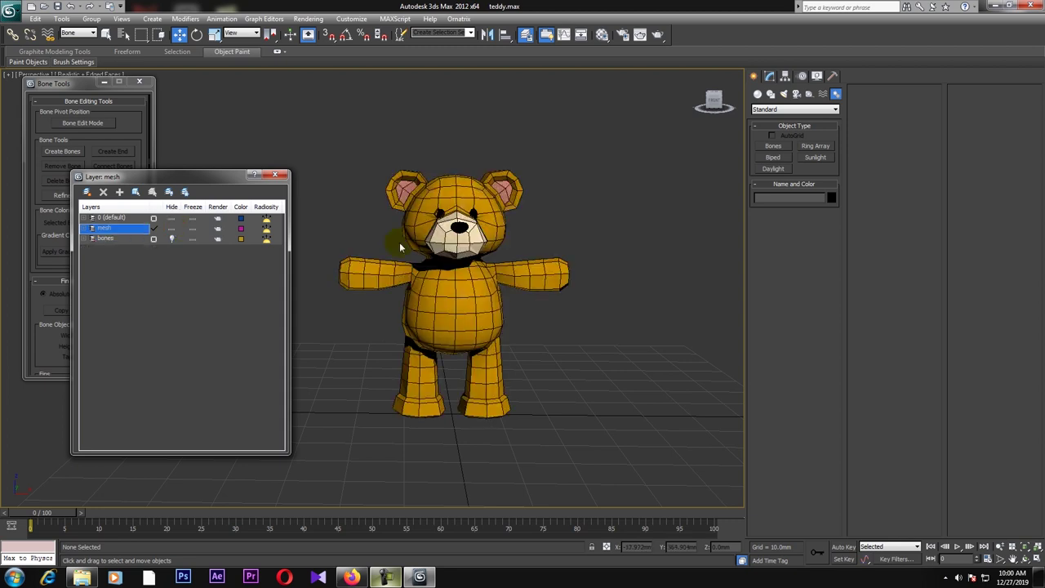
scroll(406, 239, up, 4)
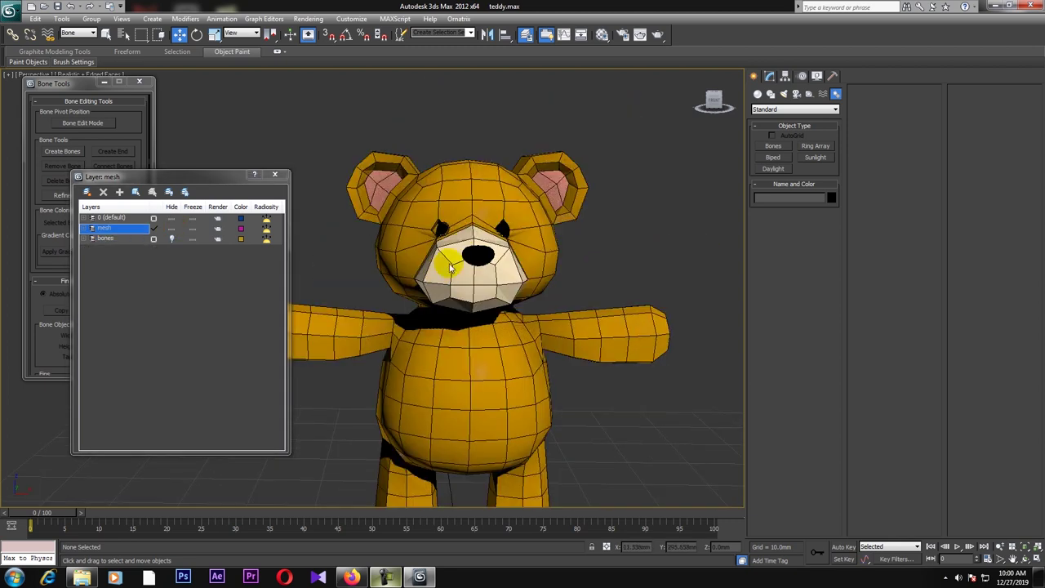
click(116, 219)
click(113, 228)
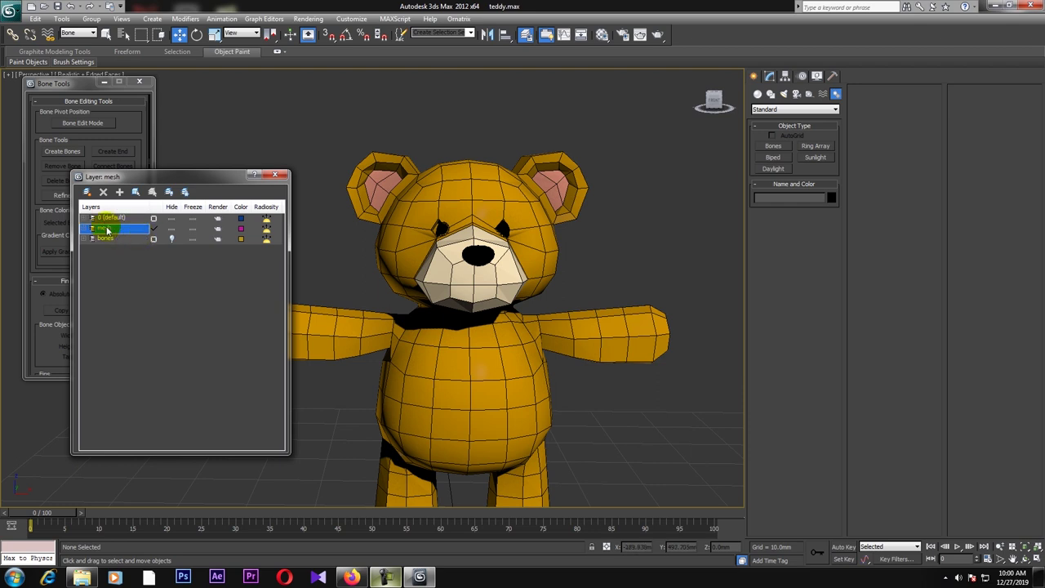
click(122, 239)
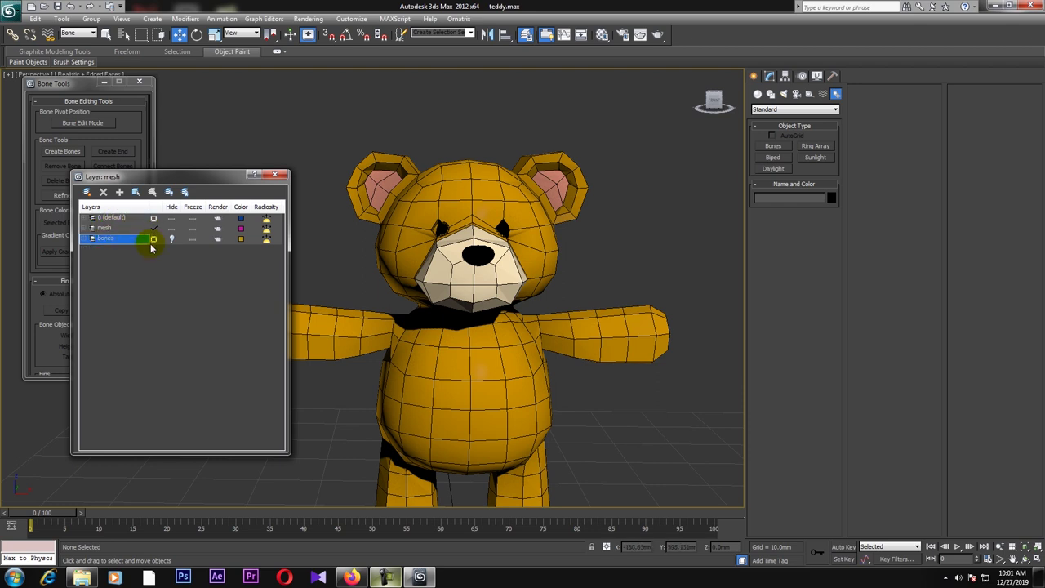
click(146, 228)
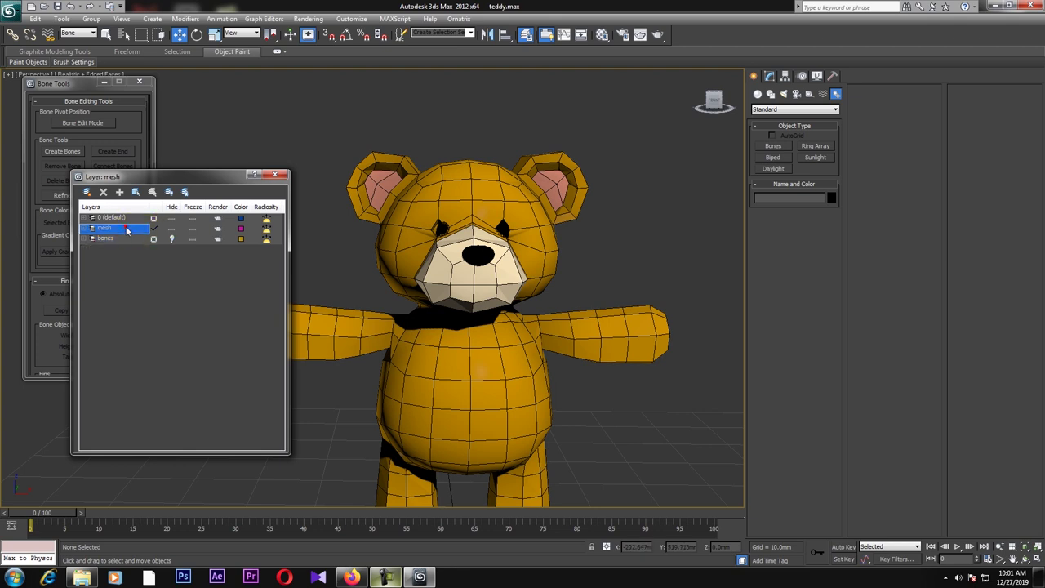
click(172, 238)
Close the layer manager
scroll(472, 283, down, 3)
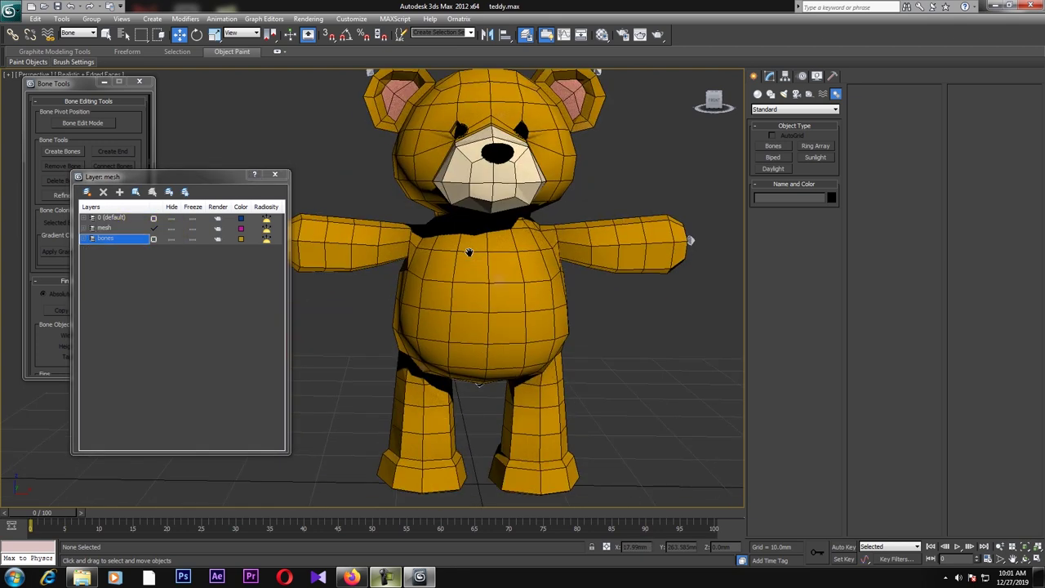
scroll(472, 283, down, 1)
drag(245, 177, 257, 192)
click(164, 255)
click(153, 245)
click(287, 192)
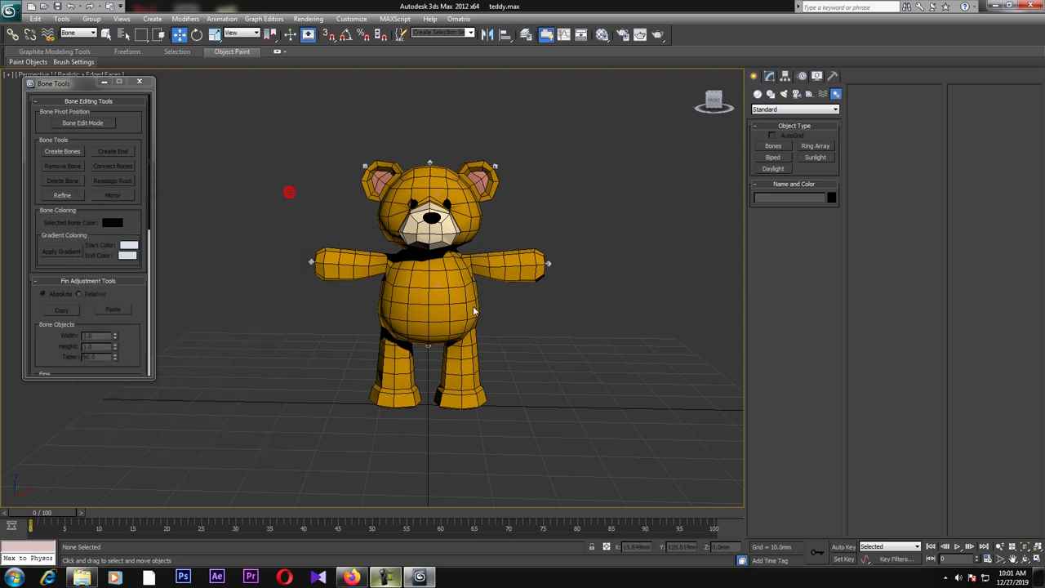
Set the selection filter to All and select the bear mesh
click(78, 32)
click(84, 47)
click(440, 295)
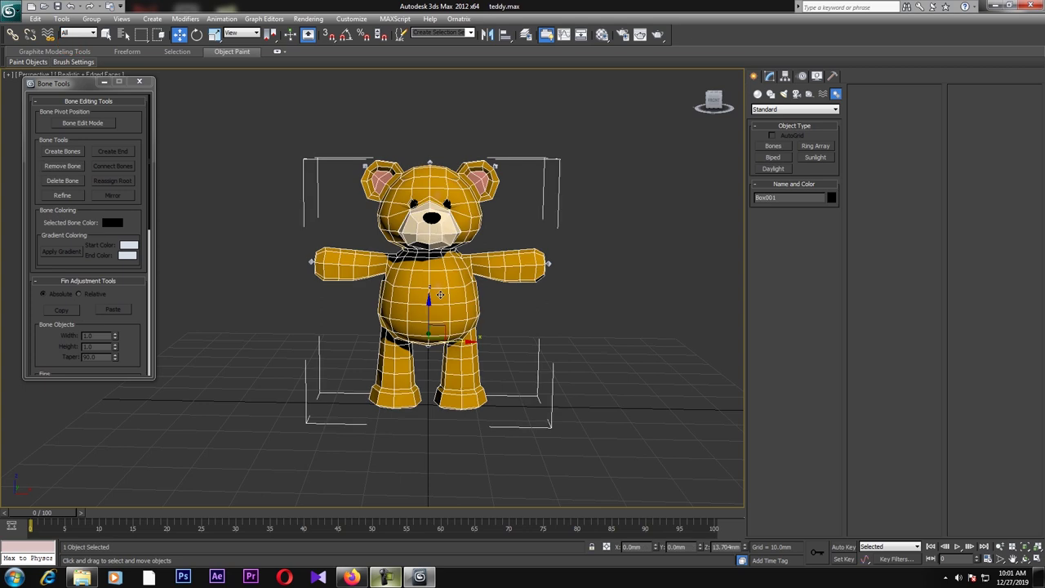
Add a Skin modifier to the bear mesh and place it directly below the topmost TurboSmooth
click(770, 75)
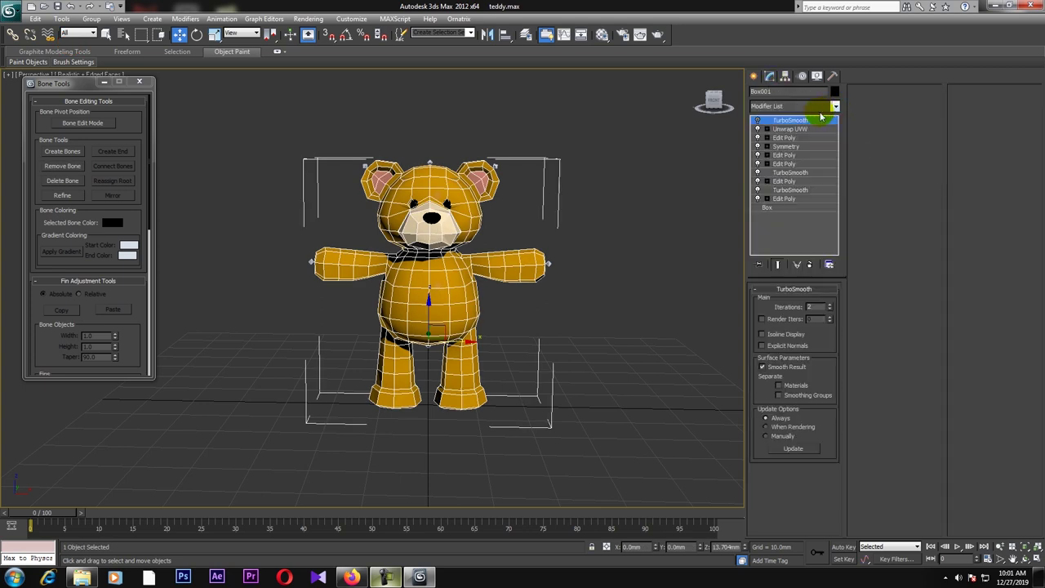
click(834, 107)
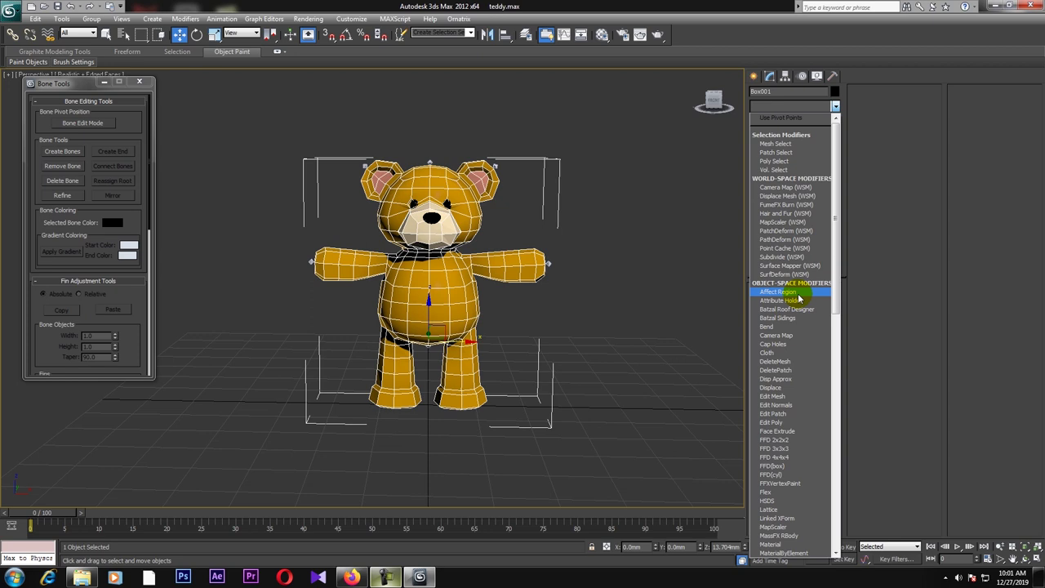
key(s)
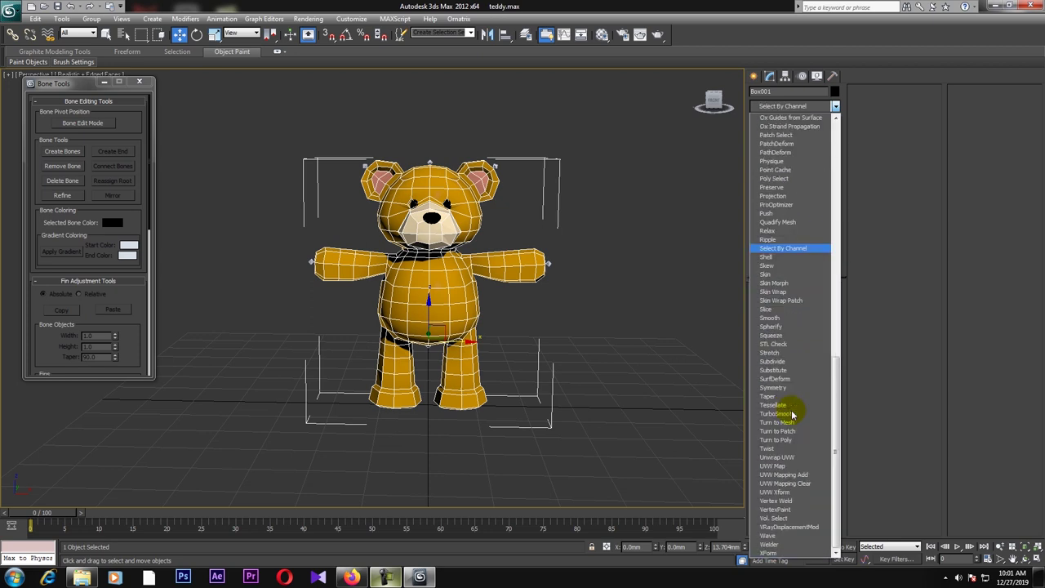
click(767, 275)
drag(780, 122, 785, 137)
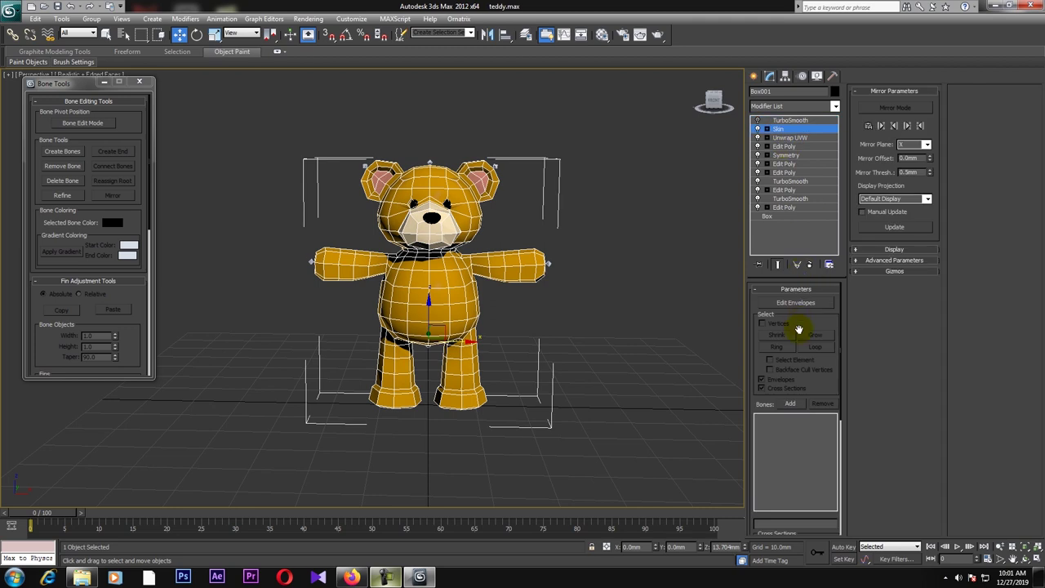
Add the bones from Bone006 through Bone013(mirrored) to the Skin modifier
click(791, 406)
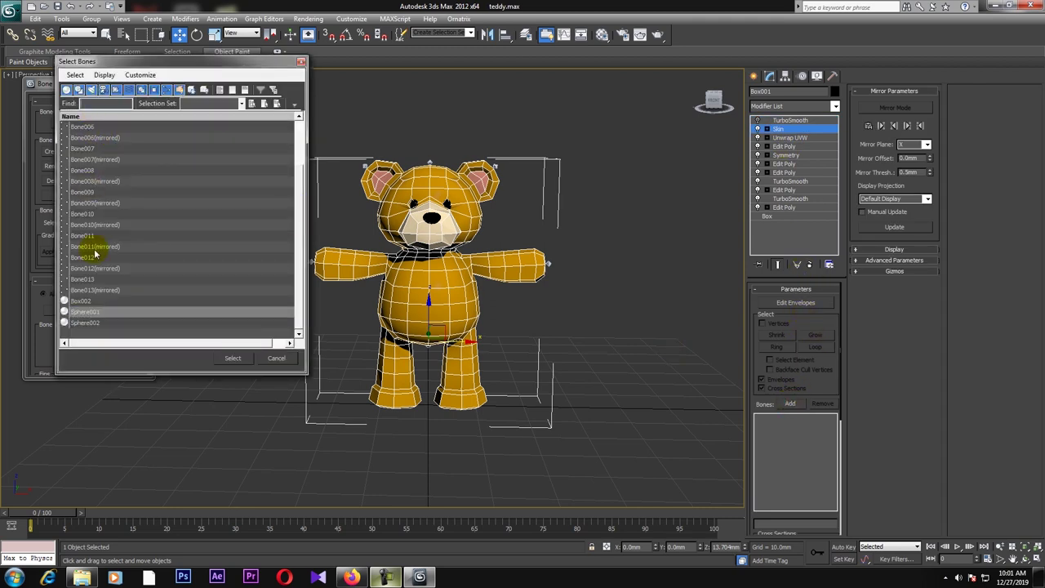
click(81, 128)
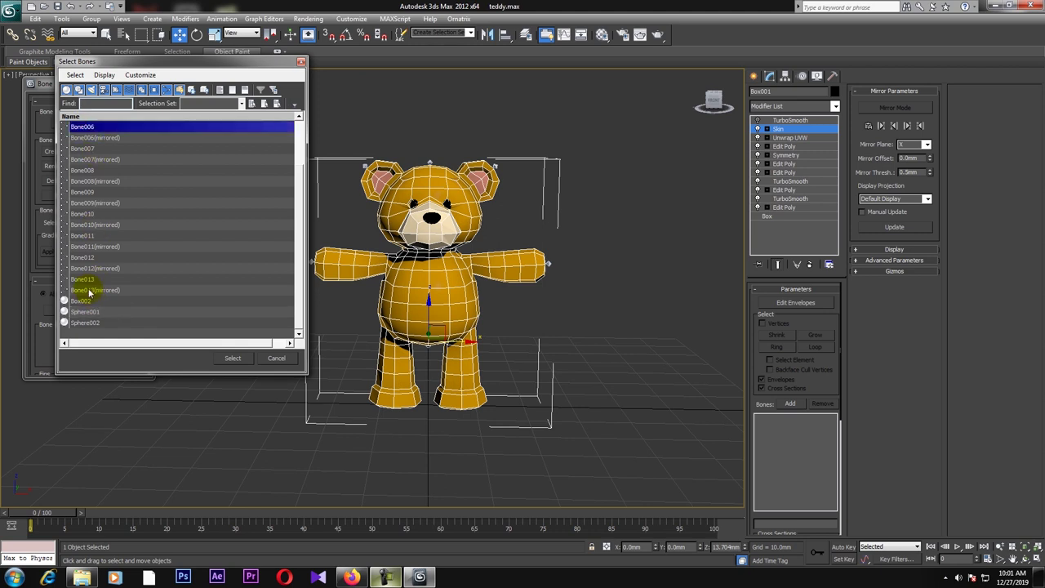
shift+click(89, 290)
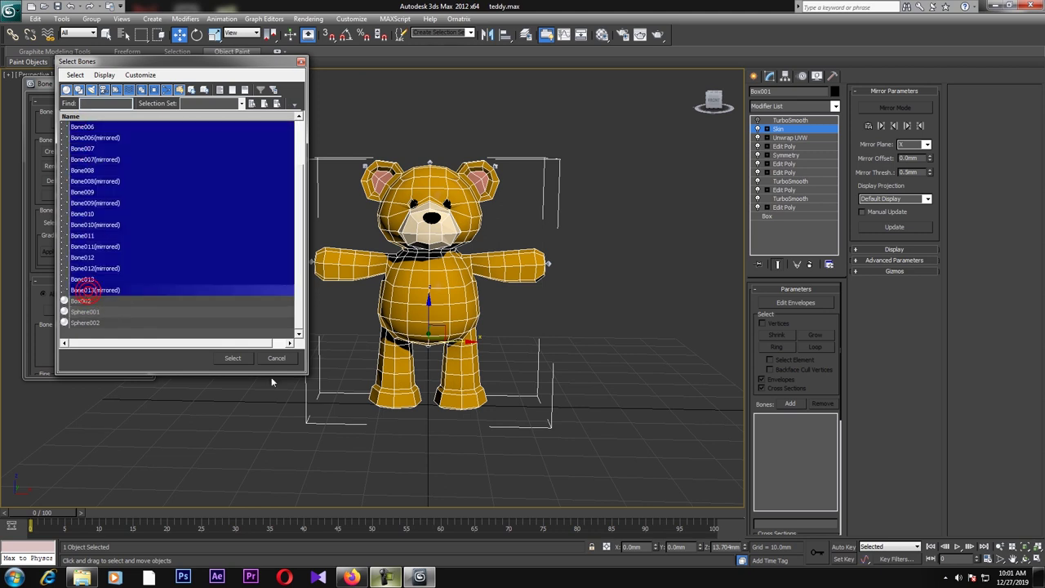
click(232, 357)
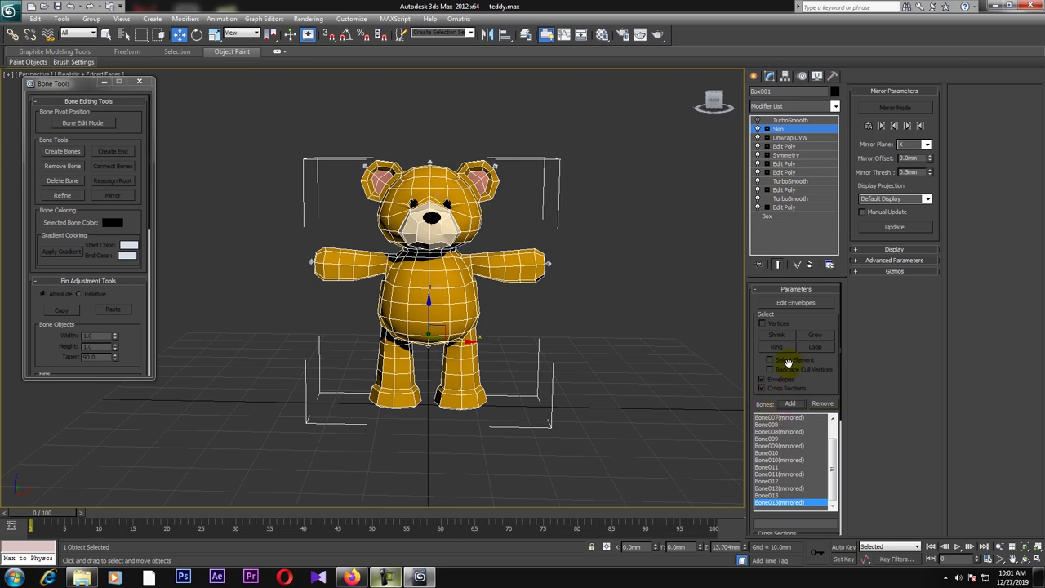
Start editing the skin envelopes with vertex selection enabled, and open the Weight Tool in place of Bone Tools
click(801, 304)
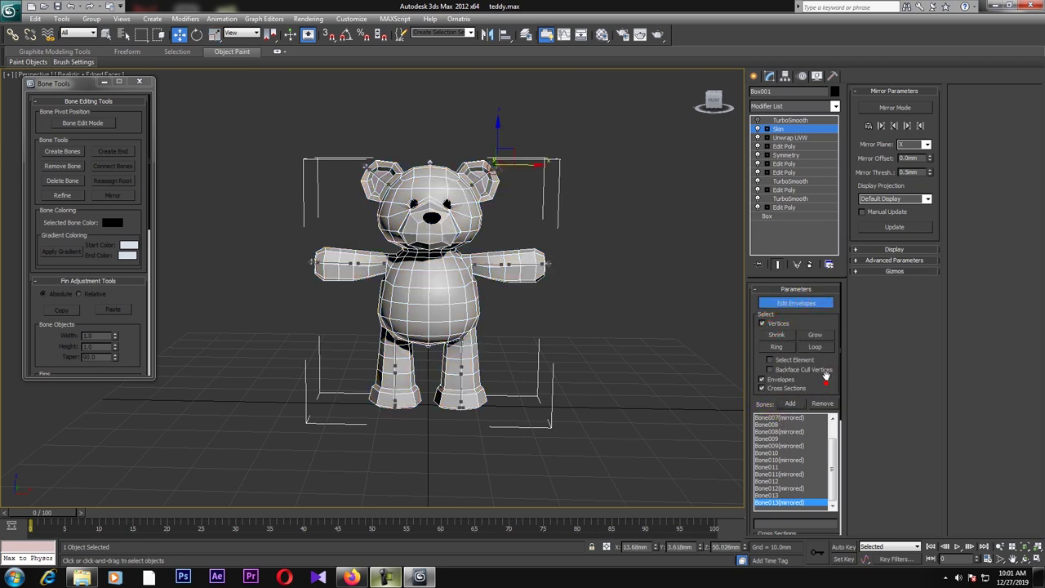
scroll(826, 375, down, 5)
click(764, 484)
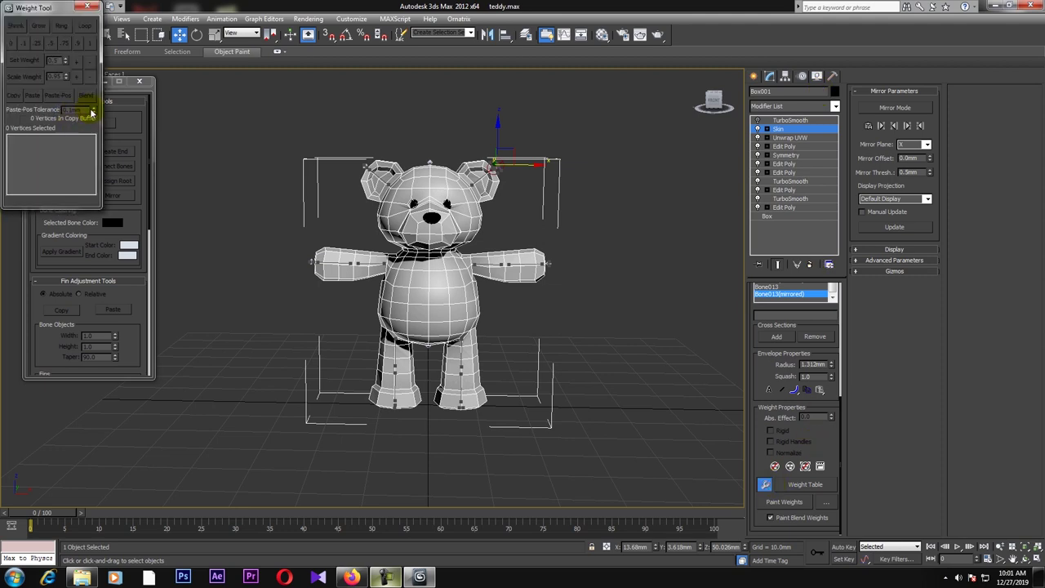
click(140, 83)
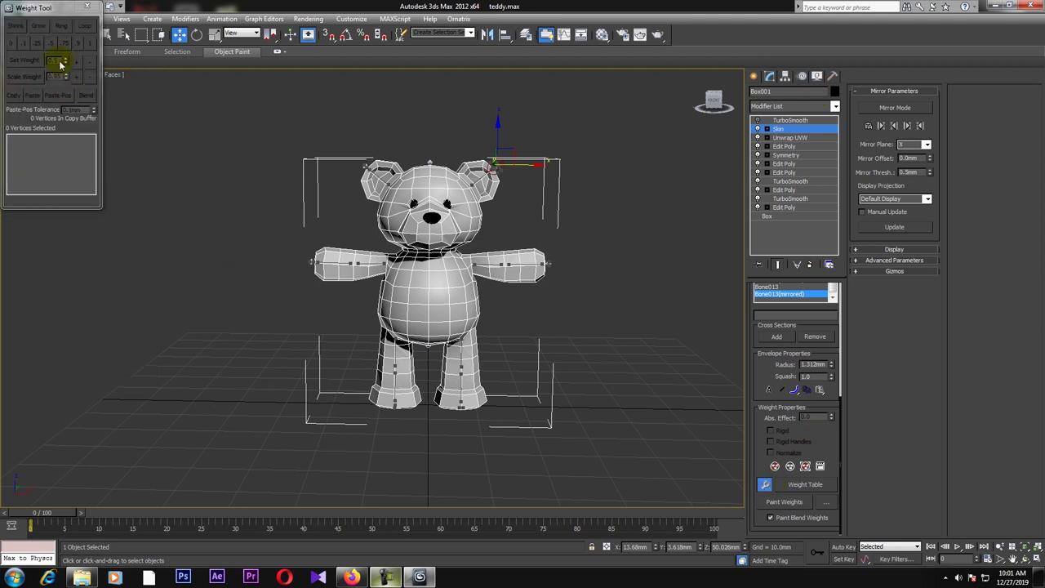
drag(43, 14, 81, 100)
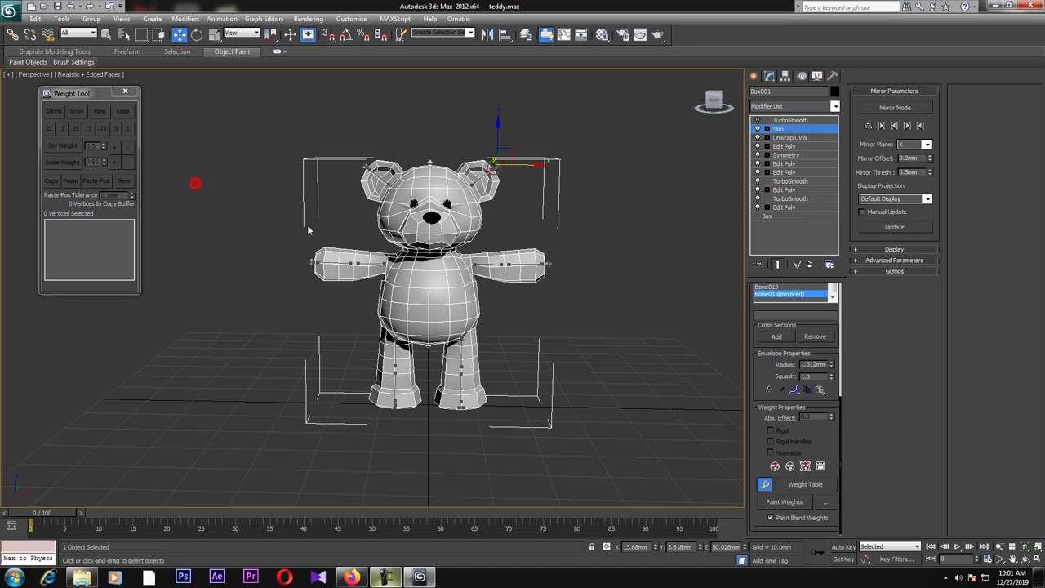
Examine the envelopes and bones inside the bear in shaded and wireframe display
scroll(333, 227, up, 5)
scroll(360, 206, up, 1)
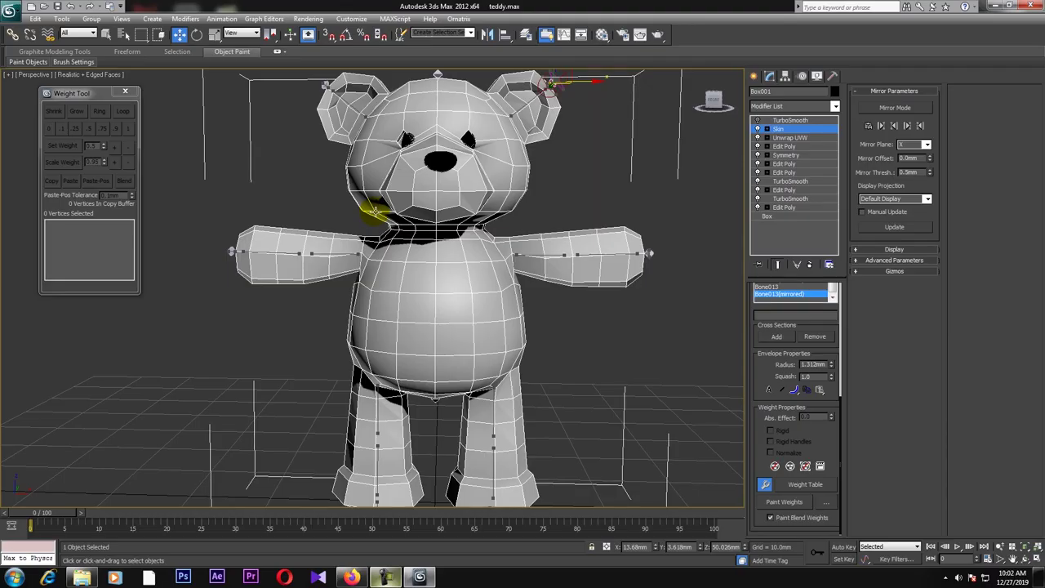
scroll(560, 201, down, 3)
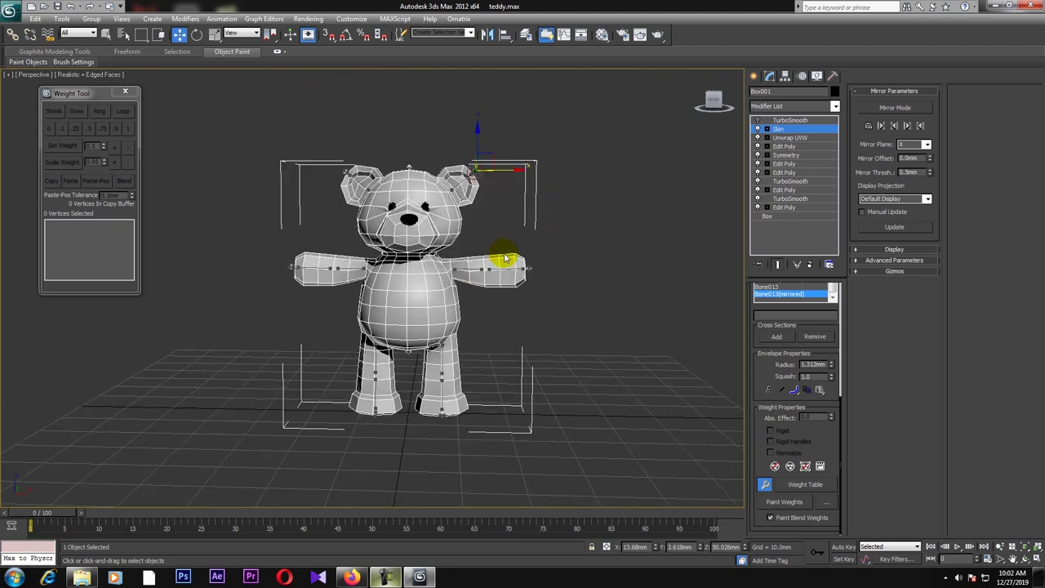
click(401, 299)
click(531, 328)
scroll(440, 306, up, 3)
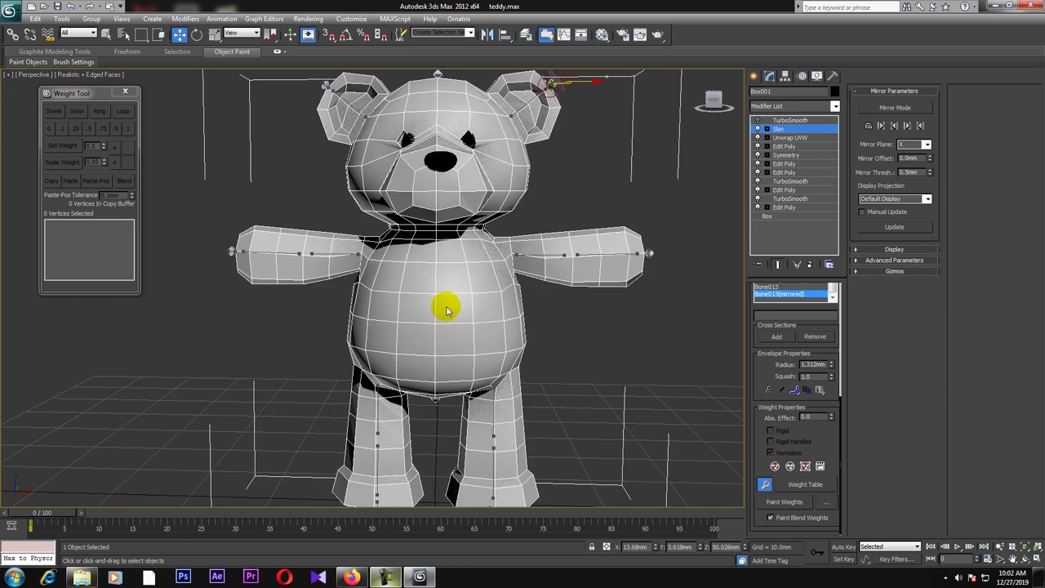
key(F3)
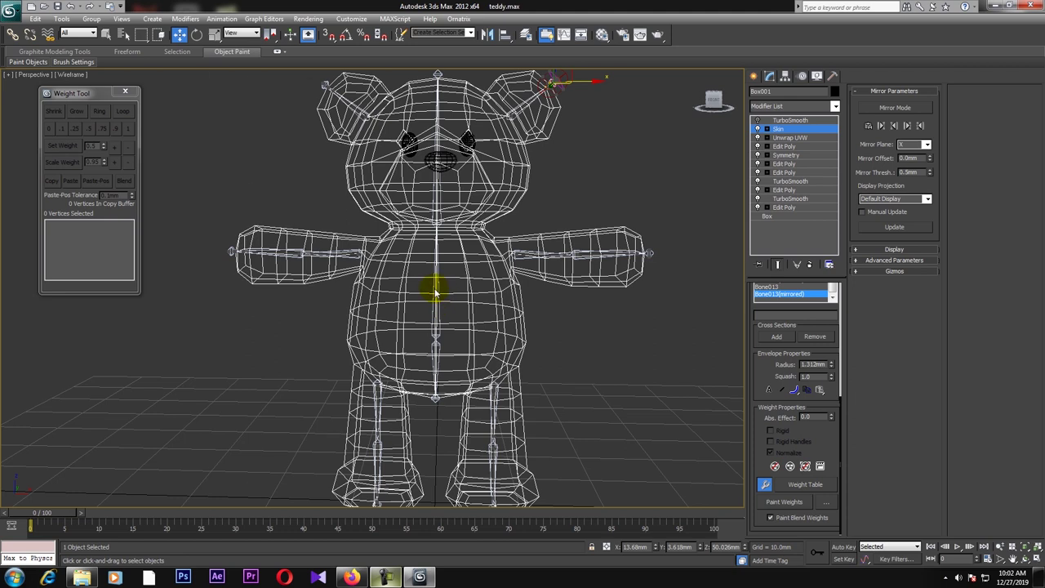
key(F3)
scroll(435, 289, down, 3)
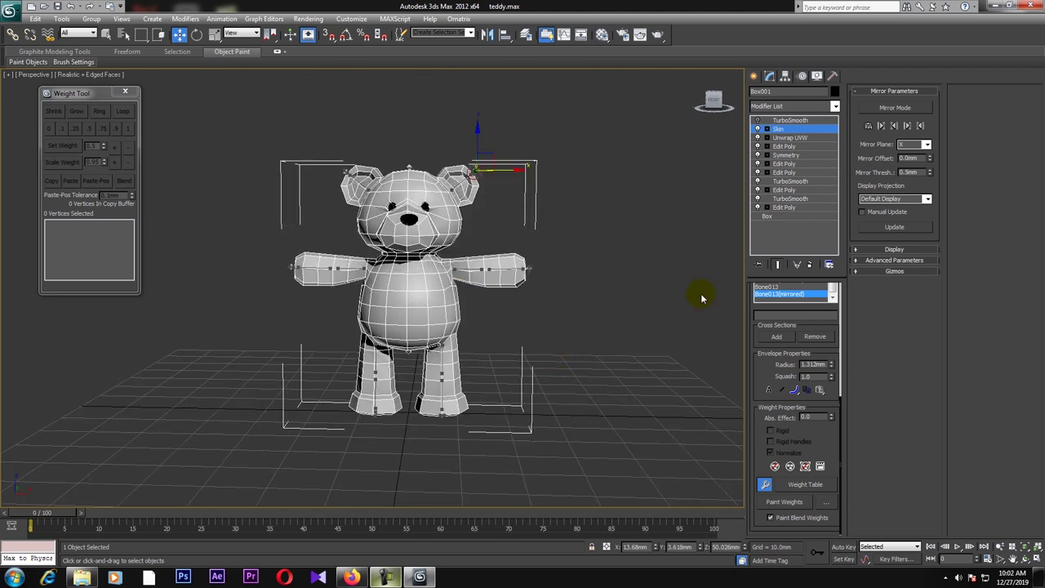
Examine which mesh areas each skin bone influences, going through the bone list from Bone006 to Bone013(mirrored)
scroll(751, 346, up, 5)
scroll(783, 375, up, 2)
click(768, 331)
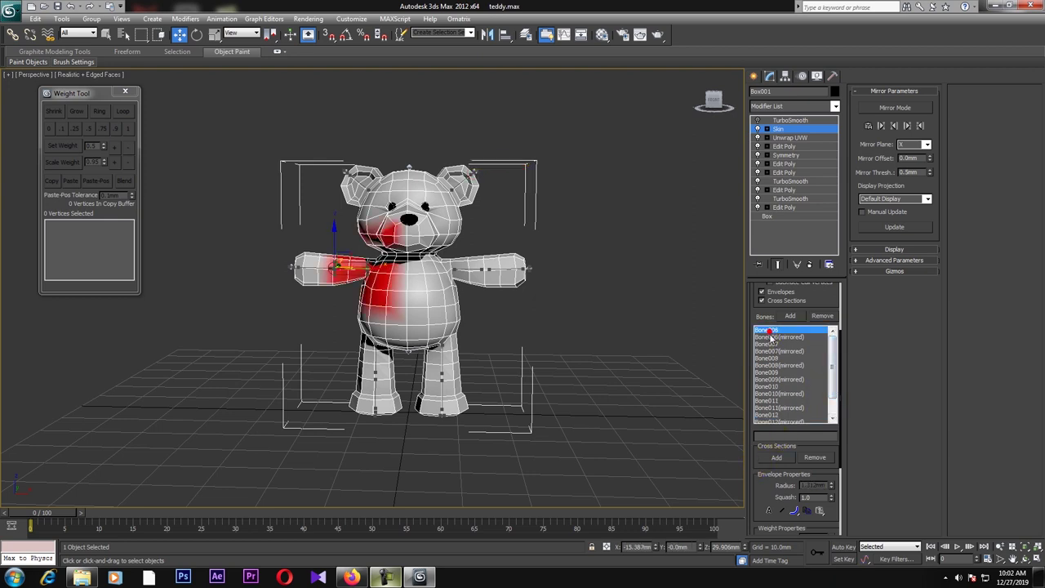
click(769, 337)
click(769, 344)
click(769, 359)
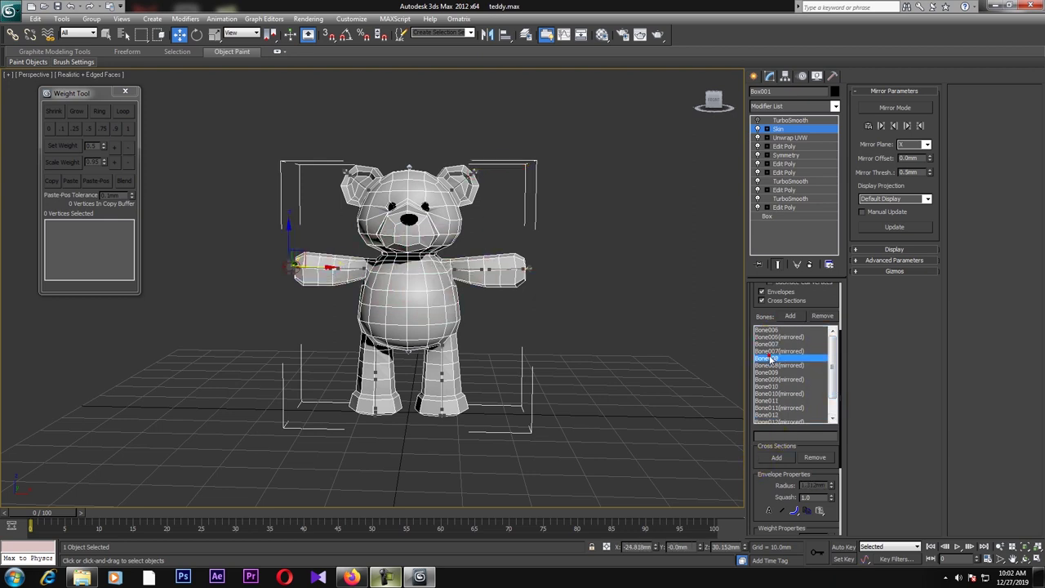
click(769, 365)
click(769, 380)
click(768, 393)
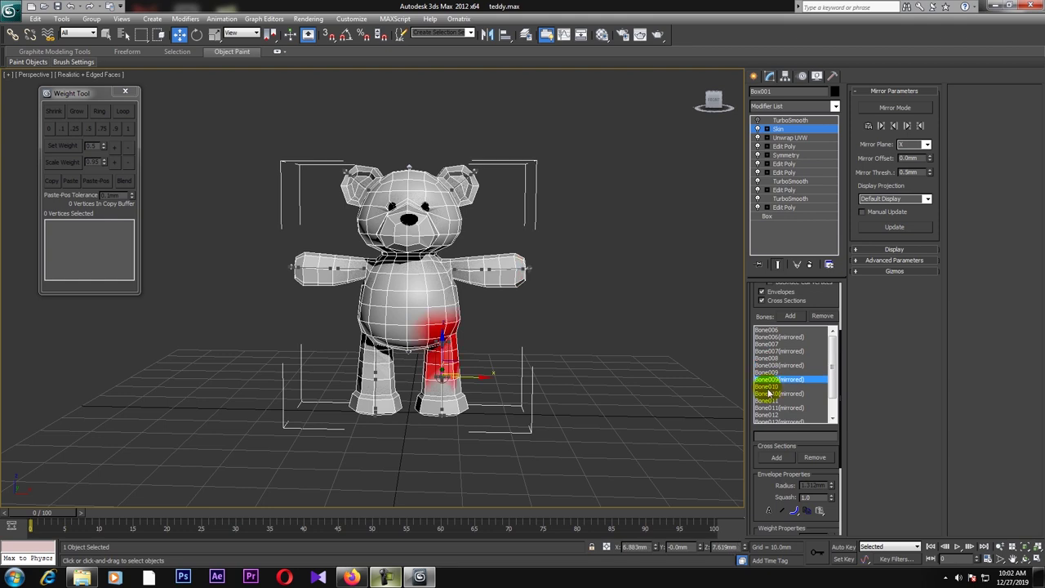
scroll(776, 388, down, 1)
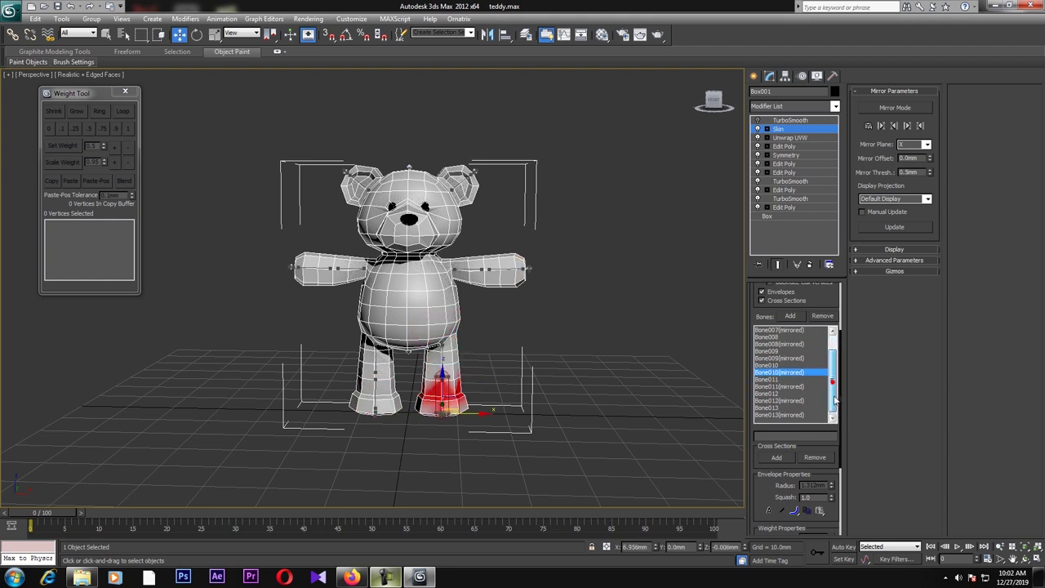
click(778, 386)
click(771, 393)
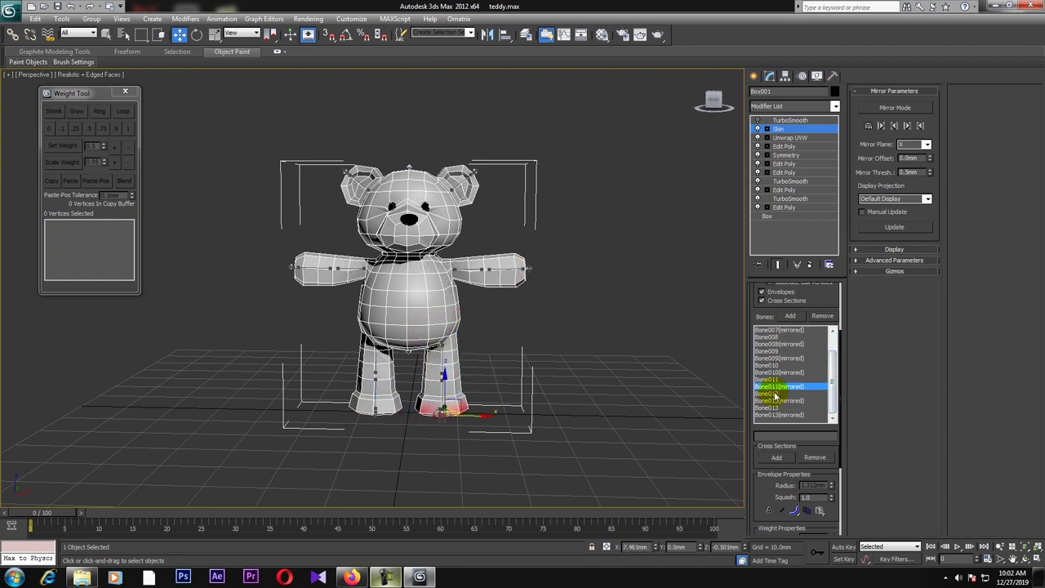
click(771, 400)
click(771, 415)
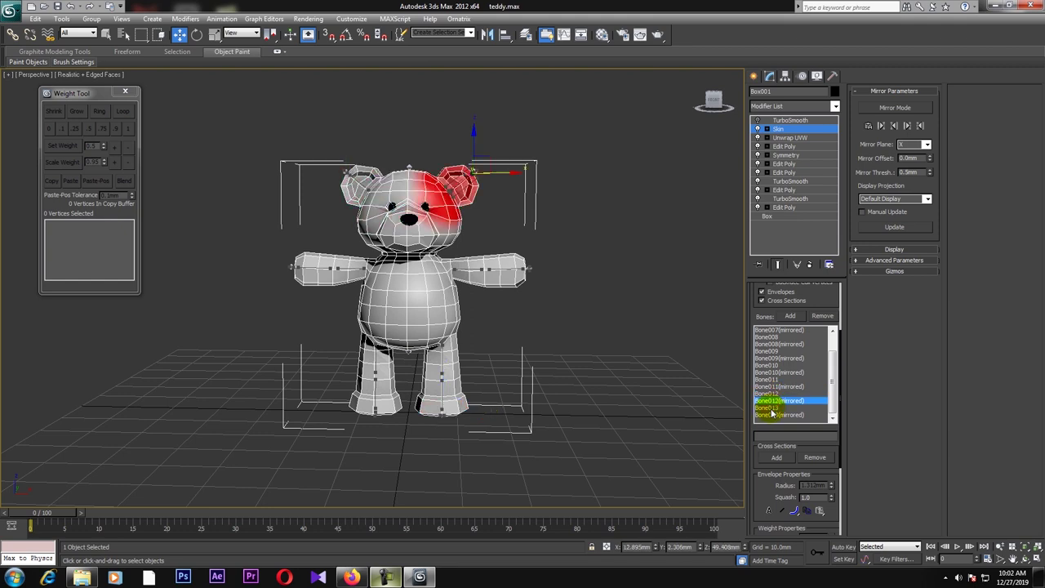
click(769, 407)
click(773, 416)
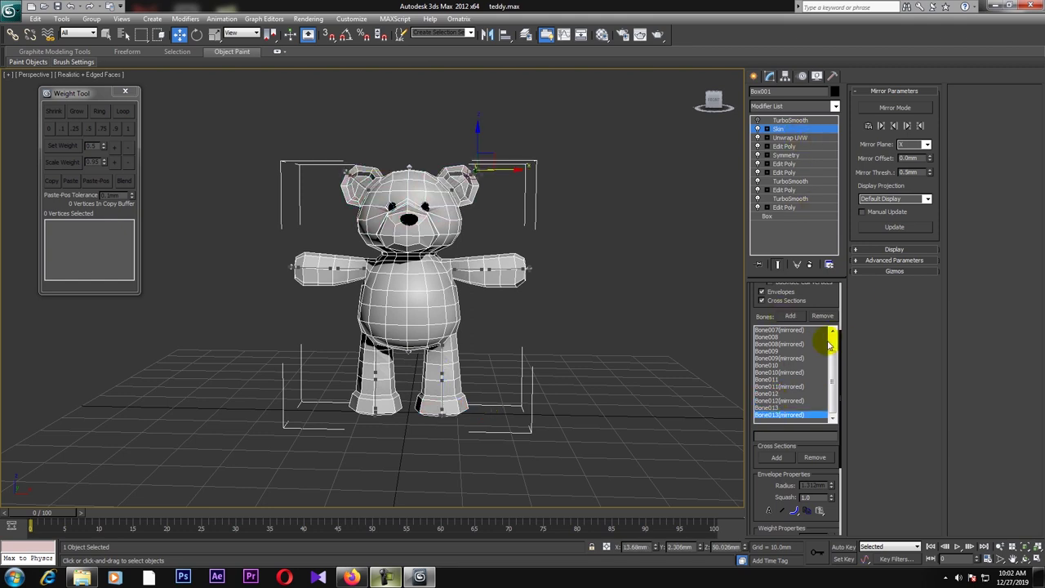
Add the bones from Bone001 through Bone005 to the Skin modifier
drag(829, 330, 819, 406)
click(789, 404)
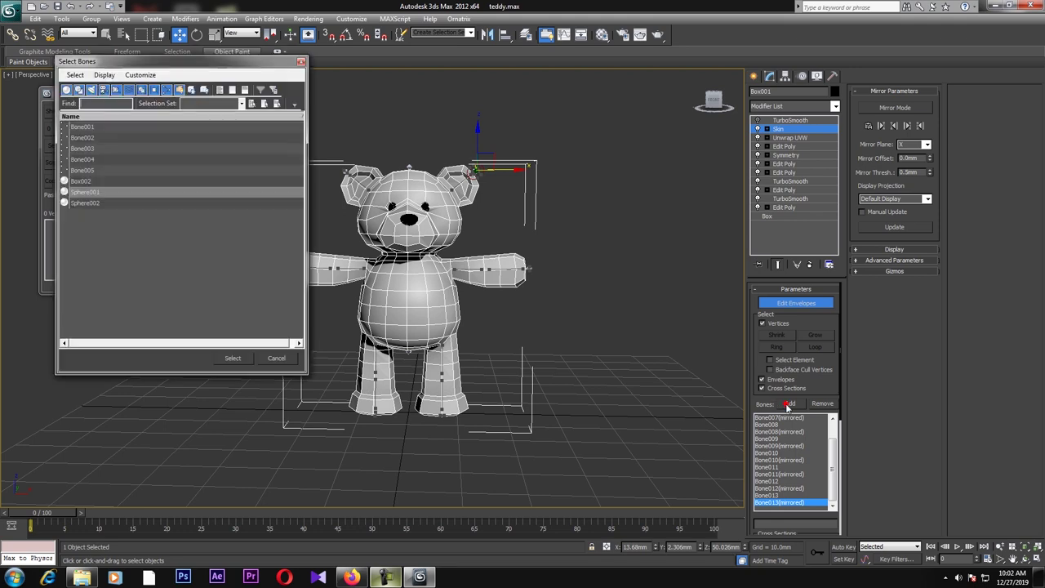
click(82, 126)
shift+click(84, 171)
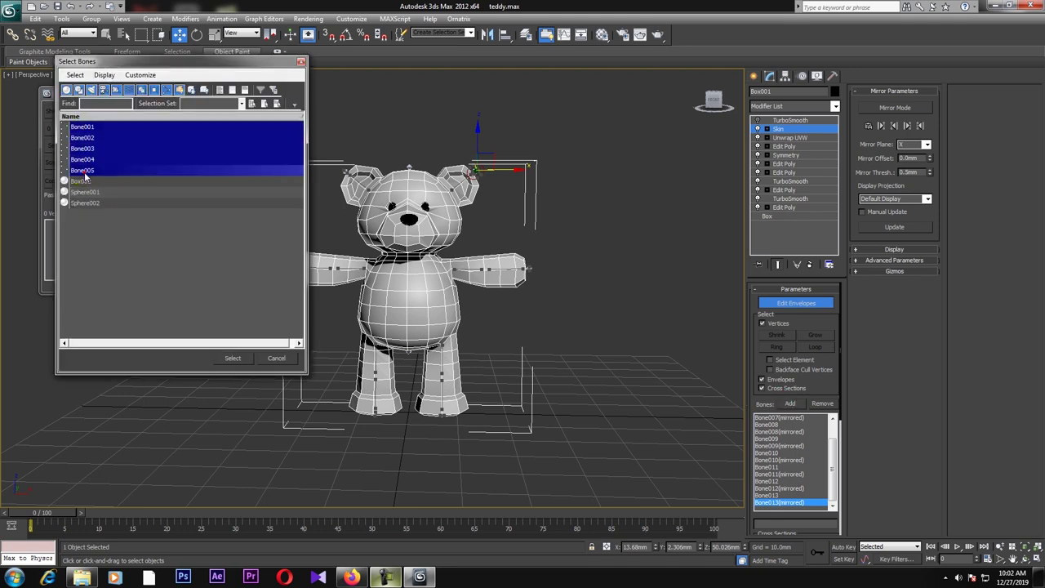
click(233, 359)
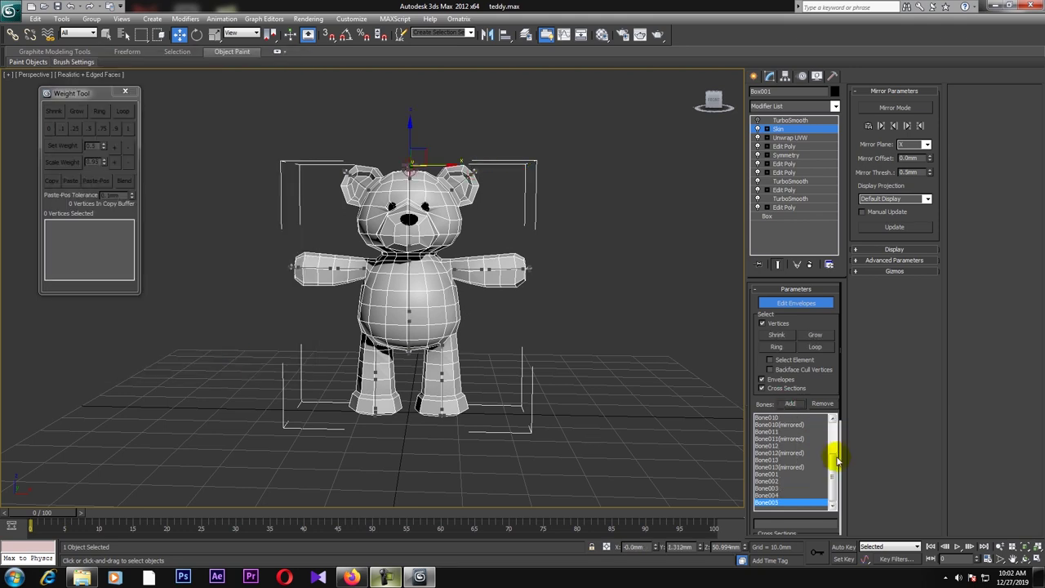
drag(831, 463, 837, 421)
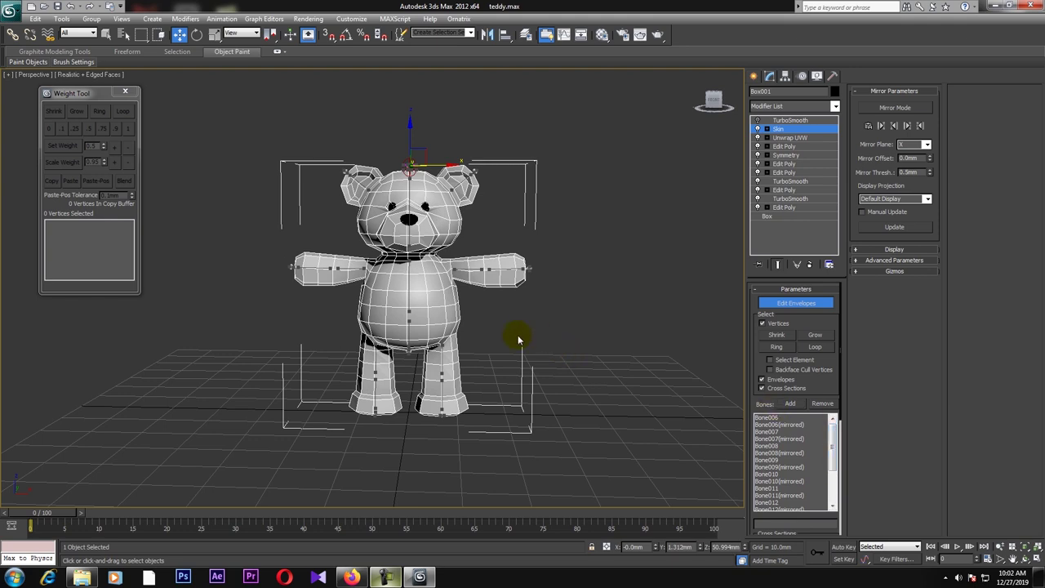
Select the vertices of the head, arms and upper torso and assign them a weight of 1 to Bone003
scroll(518, 335, up, 3)
click(435, 312)
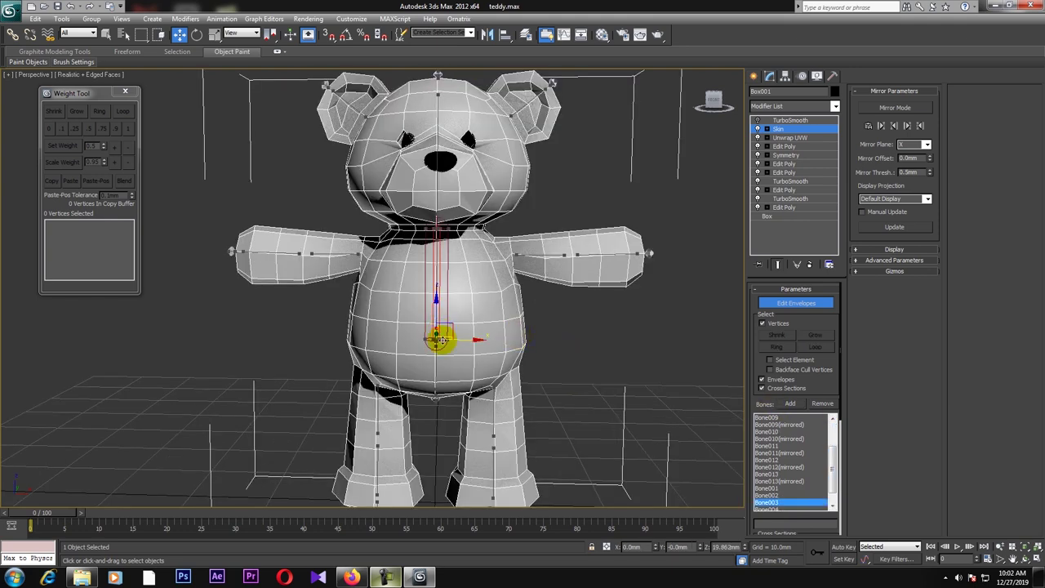
middle_drag(572, 345, 583, 354)
scroll(492, 347, down, 4)
scroll(503, 334, up, 1)
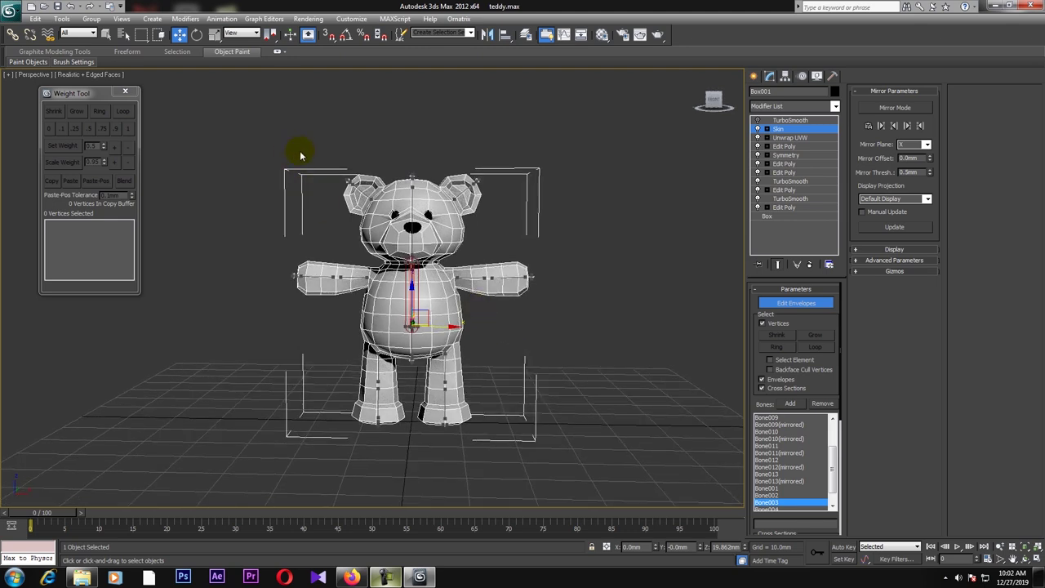
drag(272, 139, 571, 326)
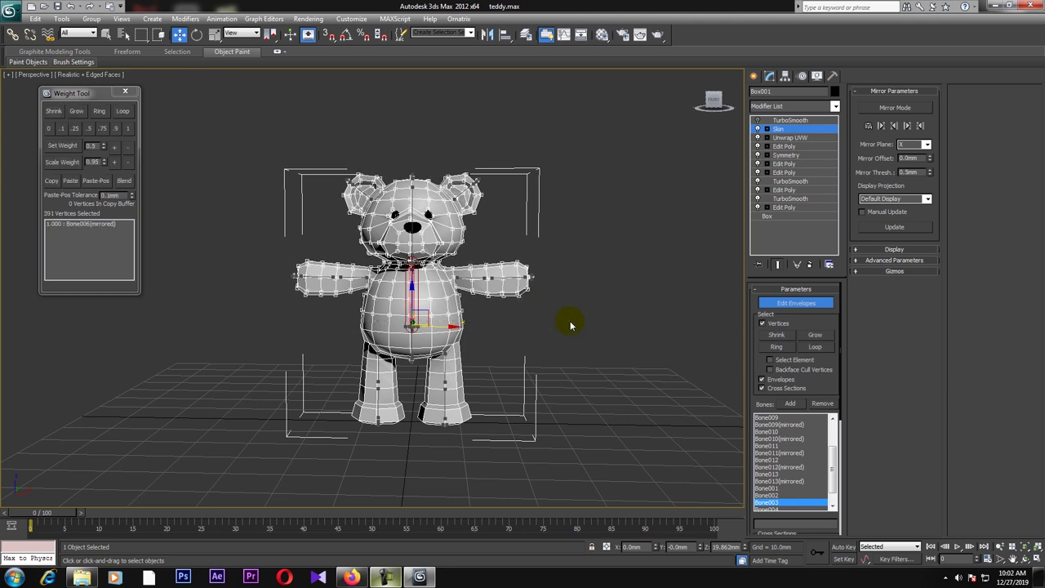
click(128, 128)
scroll(409, 277, up, 5)
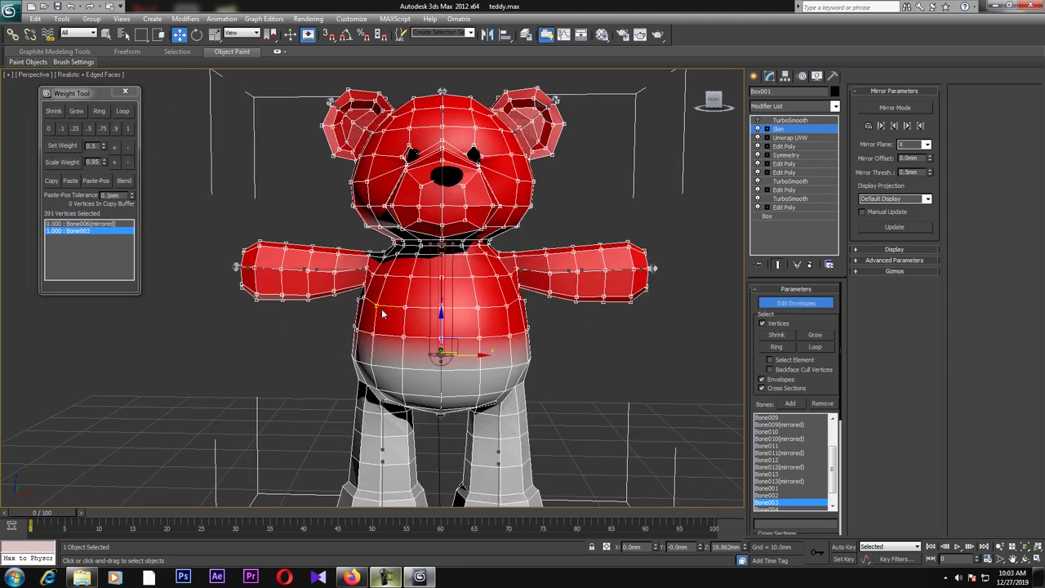
Assign the vertices of the lower torso and legs a weight of 1 to Bone001, then clear the vertex selection
click(414, 277)
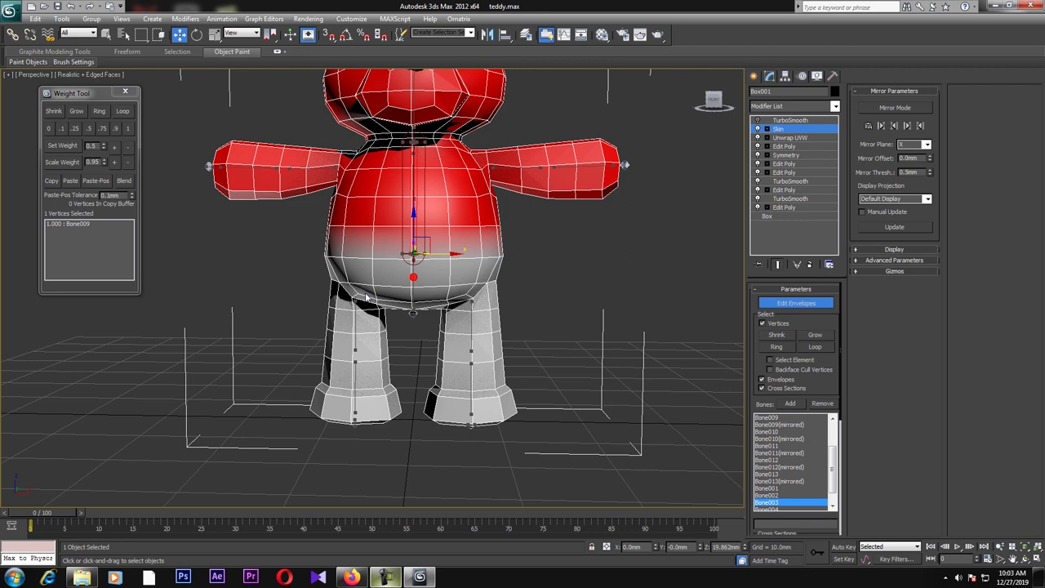
click(411, 276)
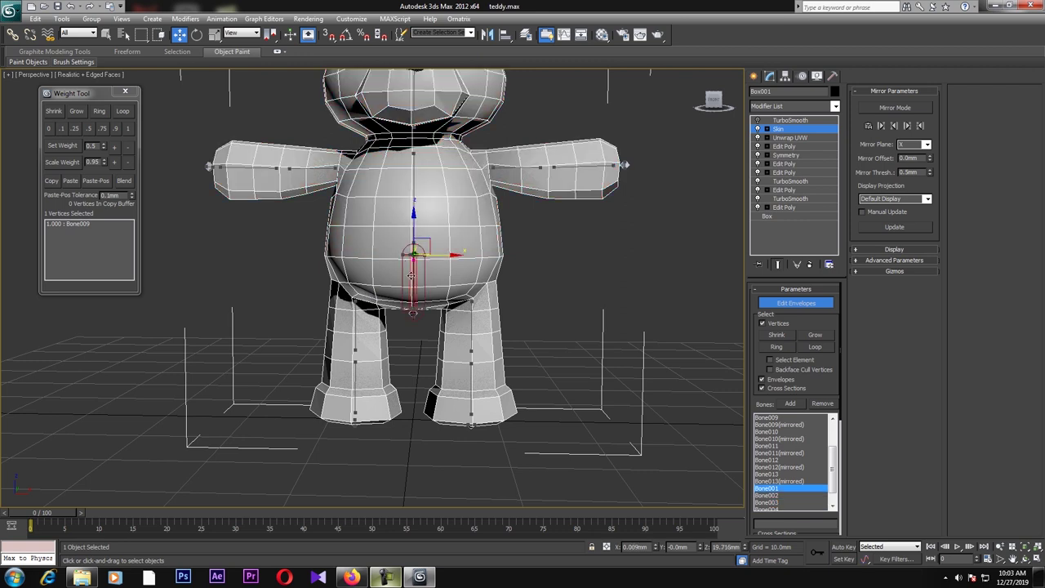
drag(551, 406, 582, 478)
alt+middle_drag(529, 390, 708, 386)
click(130, 129)
click(217, 312)
mouse_move(366, 353)
alt+middle_down()
mouse_move(403, 315)
mouse_move(392, 343)
mouse_move(400, 354)
alt+middle_up()
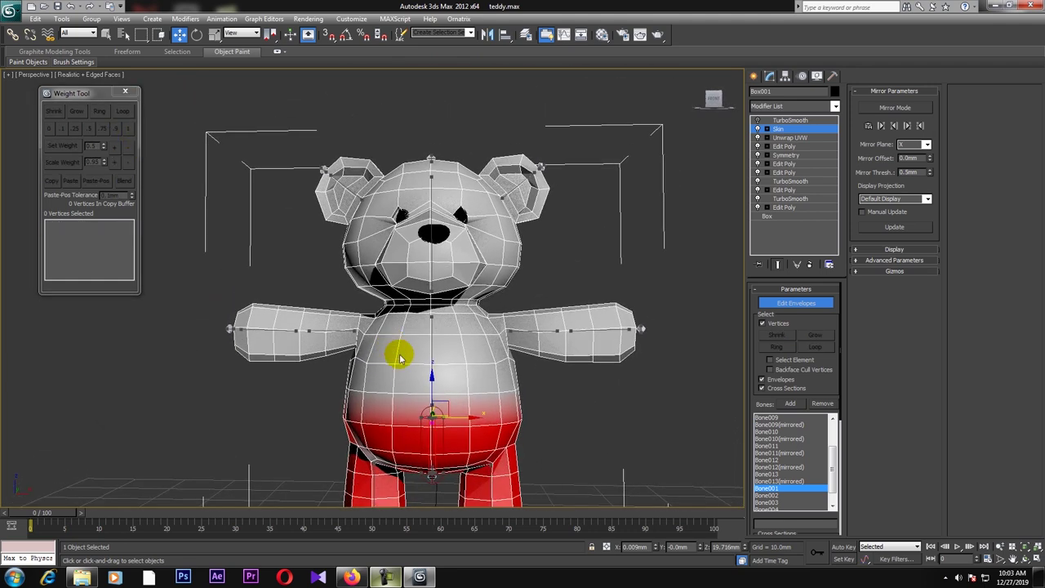
Select all vertices of the bear's right arm and assign them a weight of 1 to Bone006
click(430, 350)
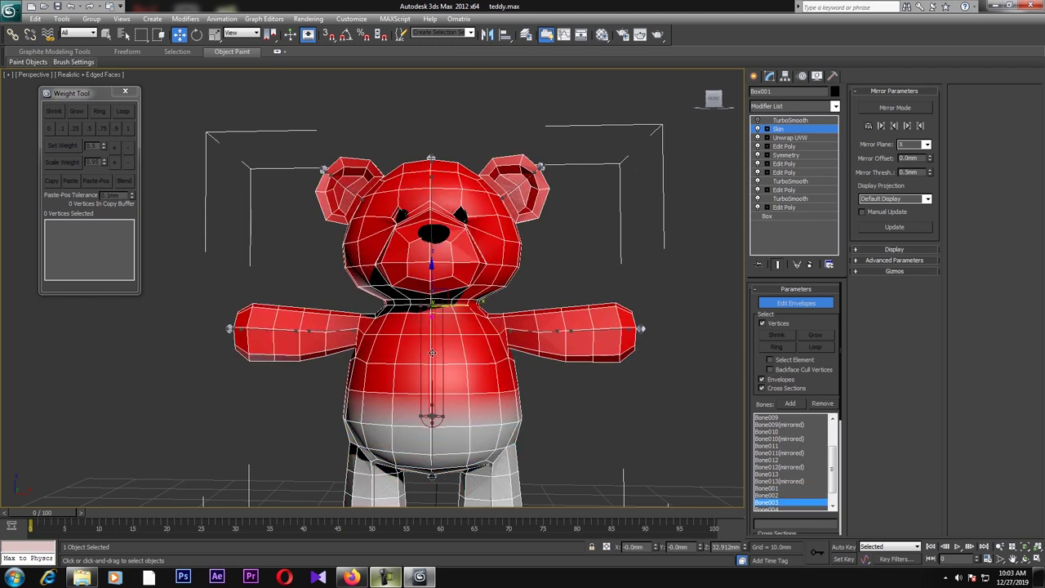
click(339, 331)
middle_drag(309, 351, 367, 348)
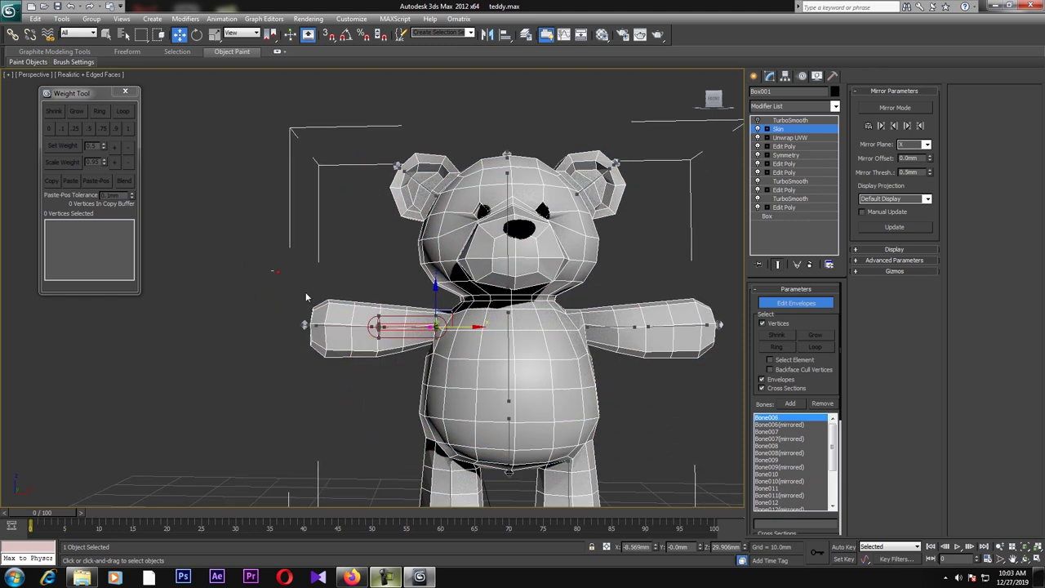
drag(415, 372, 415, 366)
middle_drag(415, 366, 402, 360)
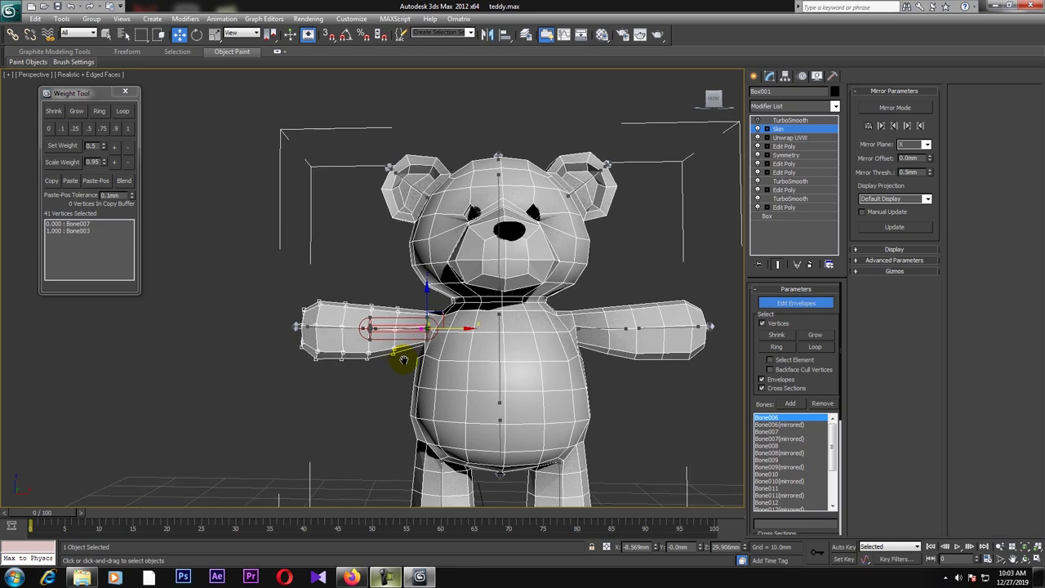
click(128, 128)
scroll(385, 368, up, 5)
scroll(431, 367, down, 5)
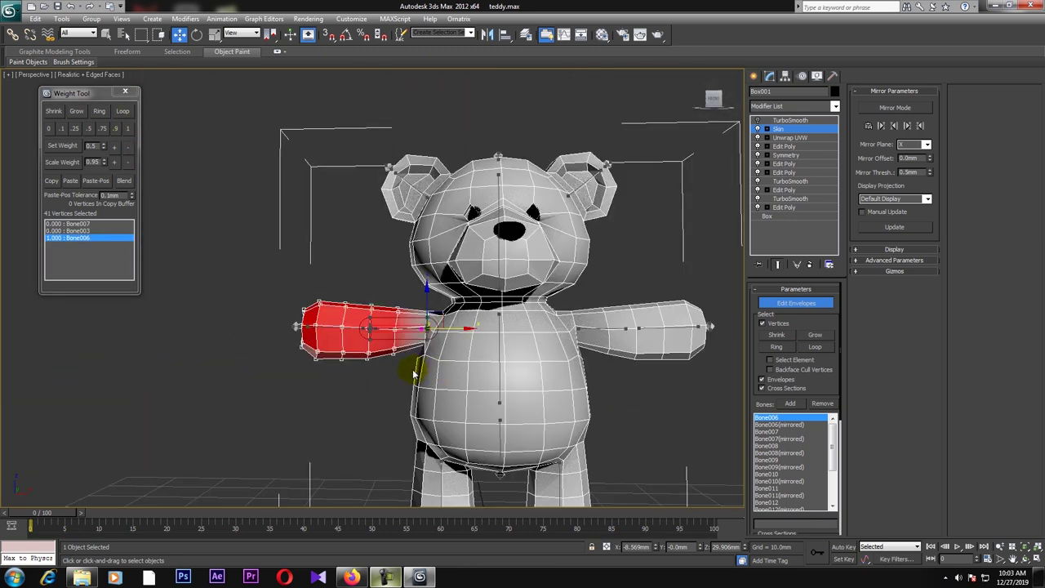
Assign the outer vertices of the bear's right arm, from the forearm to the hand, a weight of 1 to Bone007
scroll(415, 374, up, 4)
click(295, 363)
middle_drag(298, 398, 325, 383)
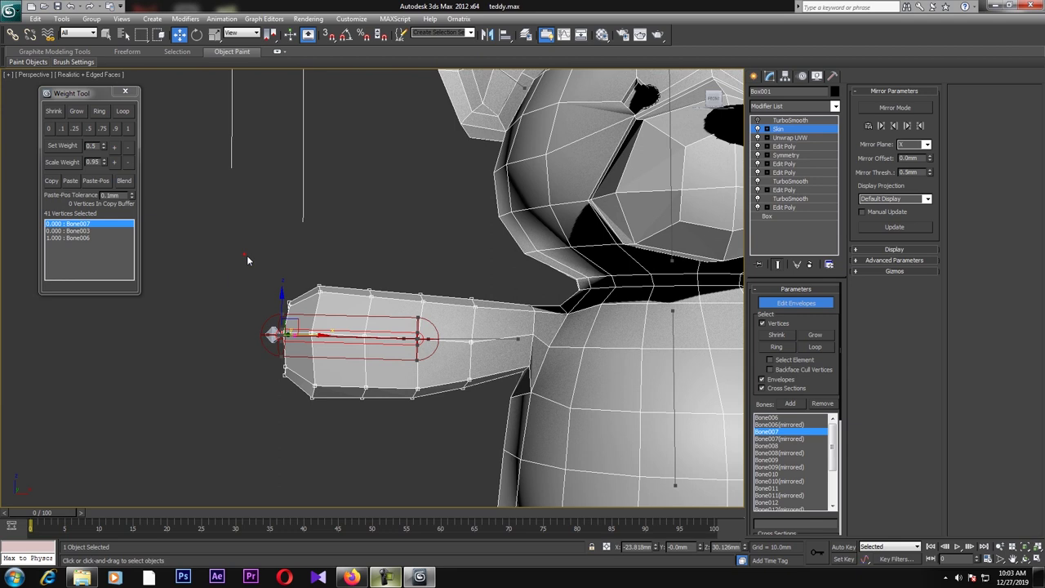
click(127, 128)
Select the vertex loop at the right elbow and set its weight to 0.5 for Bone007
drag(393, 240, 424, 439)
mouse_move(406, 441)
alt+middle_down()
mouse_move(621, 446)
mouse_move(400, 433)
alt+middle_up()
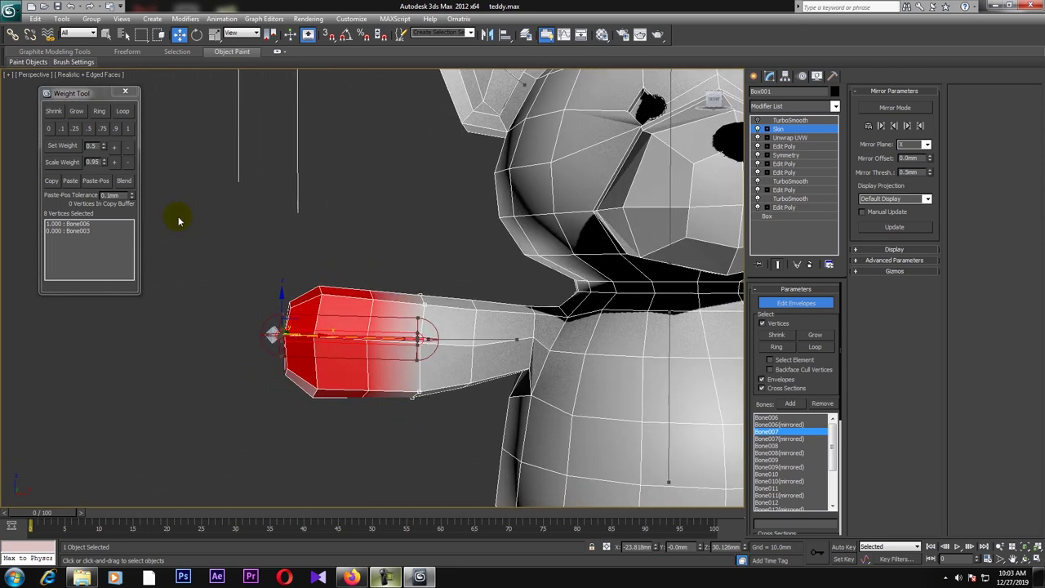
click(89, 128)
Compare the influence of Bone006, Bone003 and Bone007 on the right elbow vertices, finishing with Bone006 active and no vertices selected
click(467, 337)
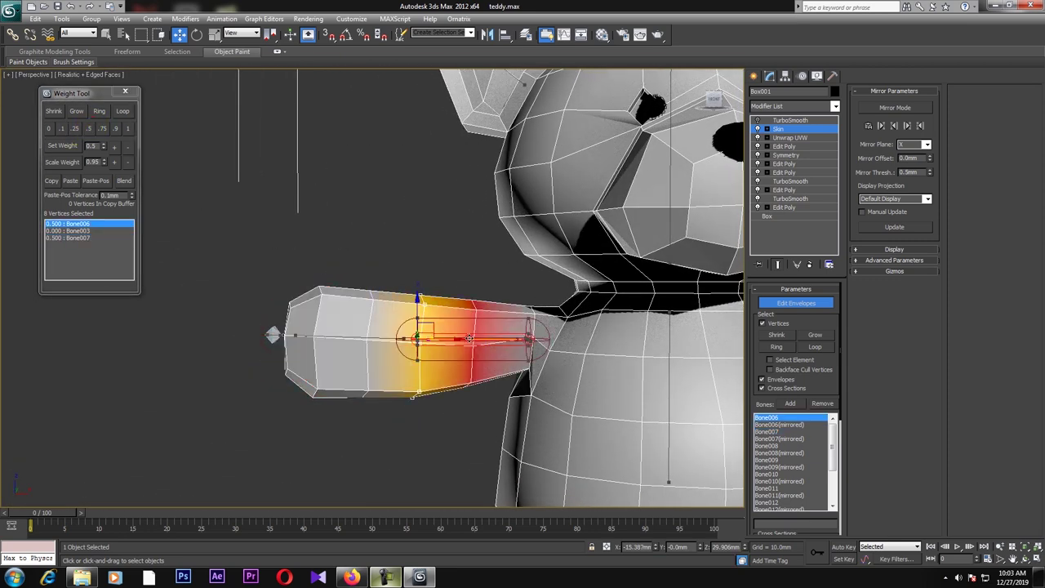
click(69, 231)
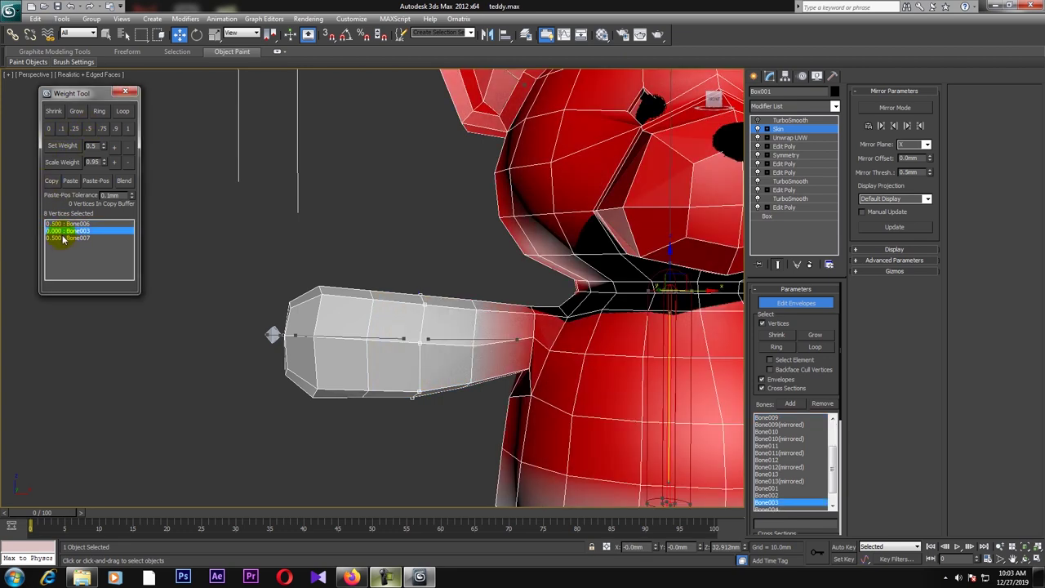
click(63, 238)
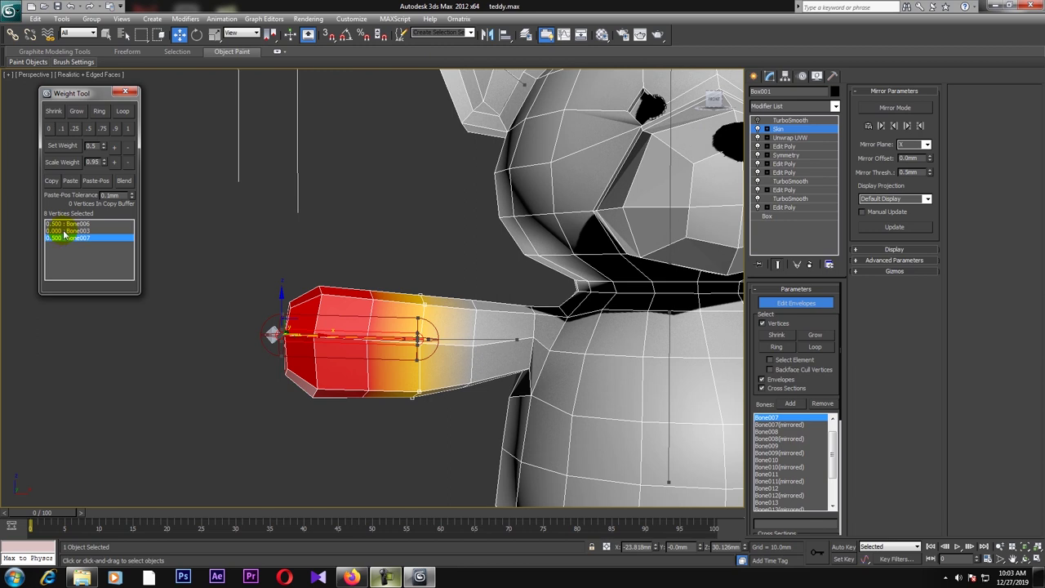
click(63, 223)
click(65, 237)
click(64, 224)
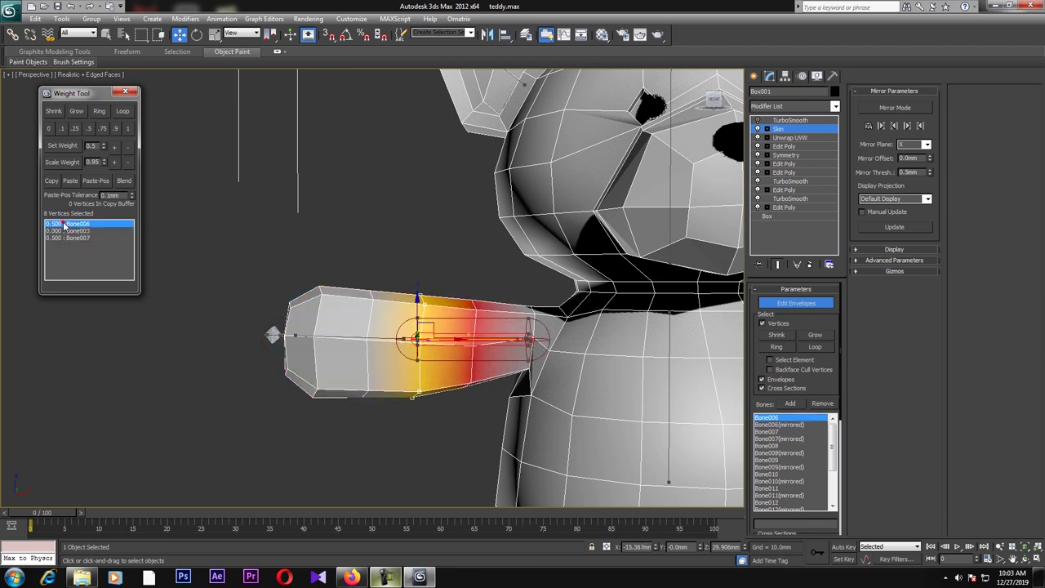
click(277, 275)
Select the vertex loop where the right arm meets the torso and set its weight to 0.5 for Bone006
scroll(322, 306, down, 5)
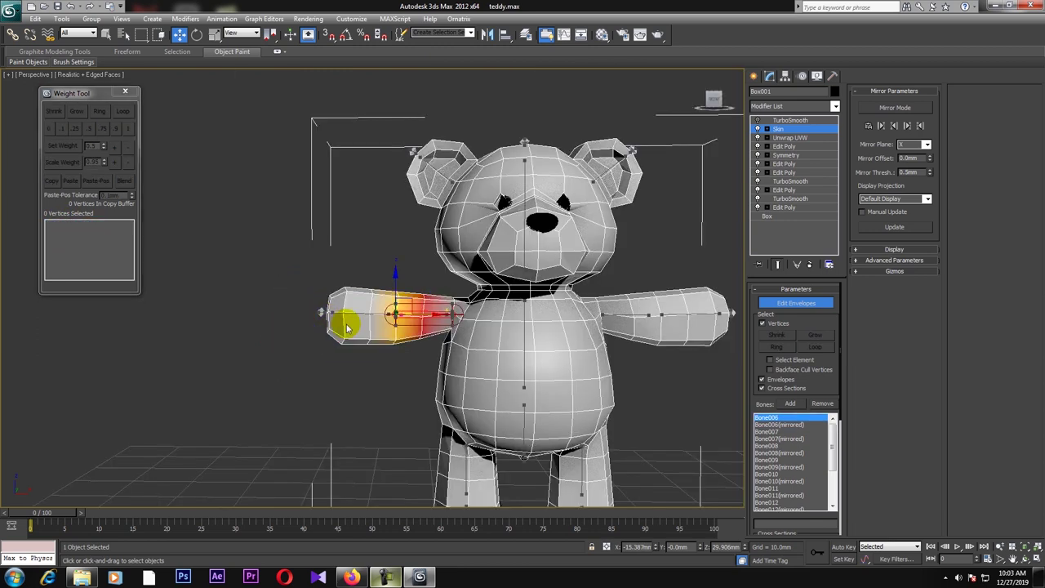
middle_drag(345, 324, 318, 324)
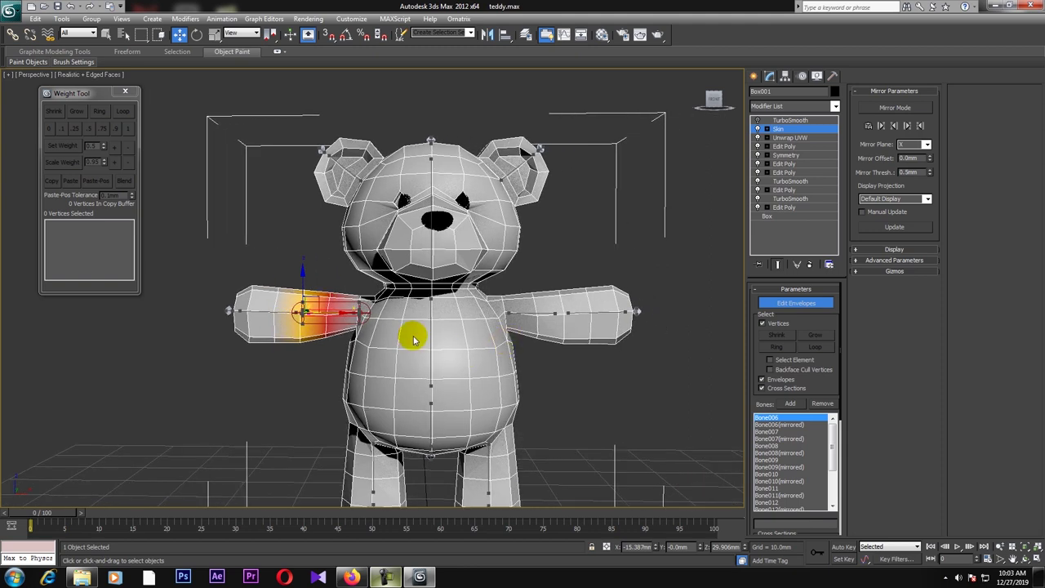
middle_drag(413, 338, 420, 296)
scroll(383, 274, up, 3)
middle_drag(350, 242, 400, 302)
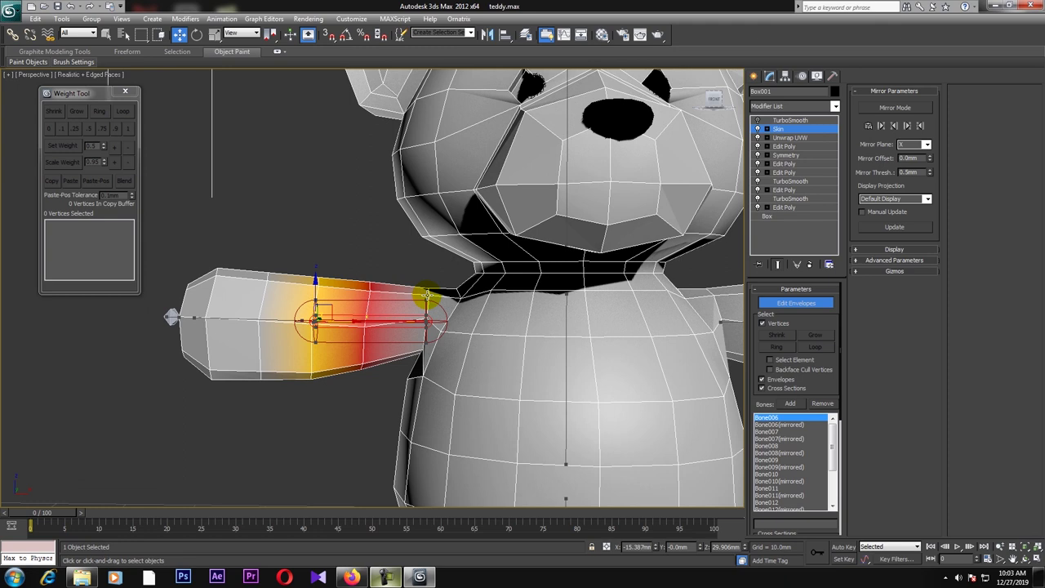
click(428, 291)
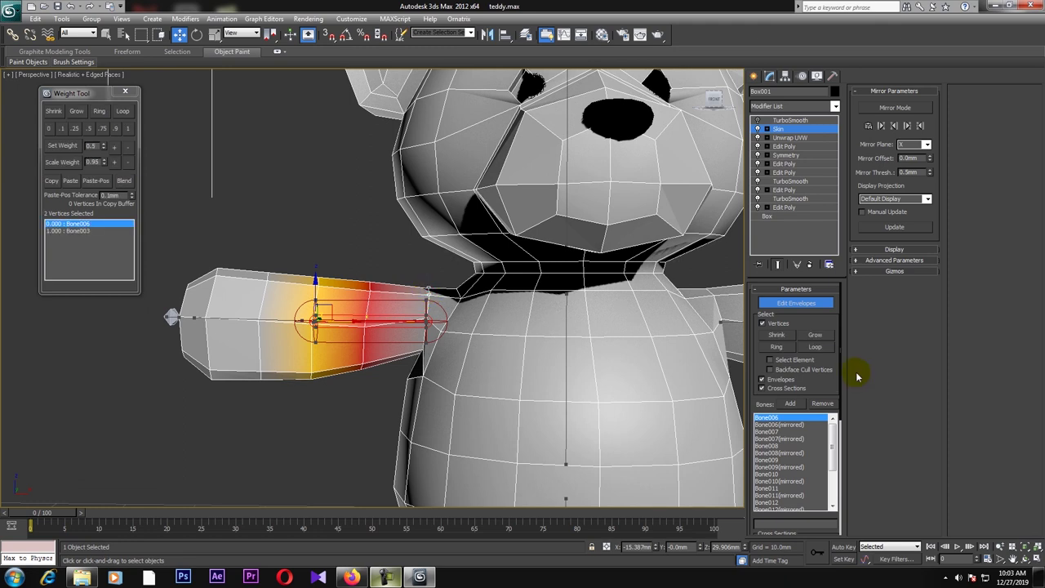
click(787, 352)
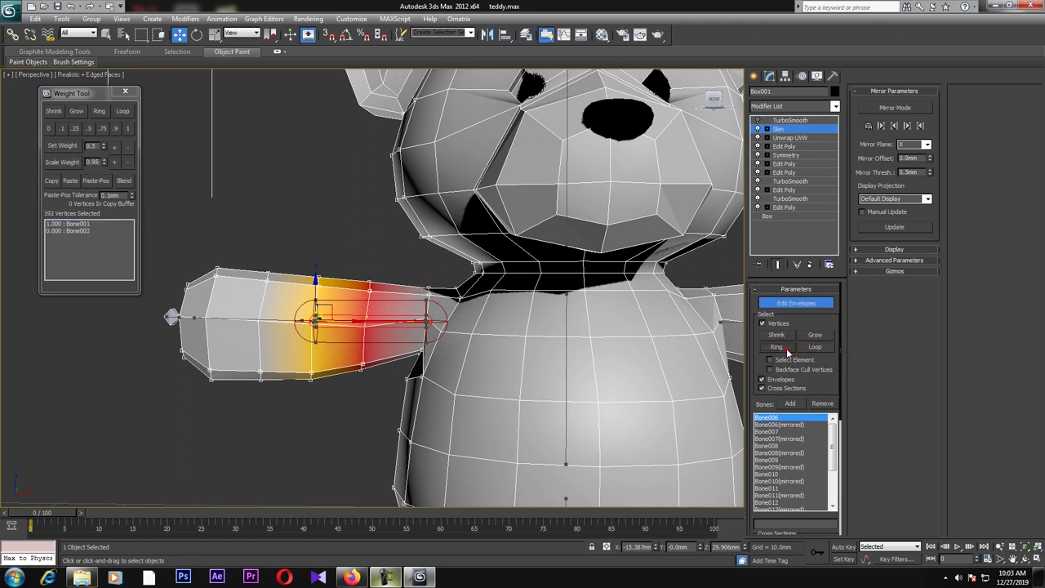
click(388, 273)
click(428, 292)
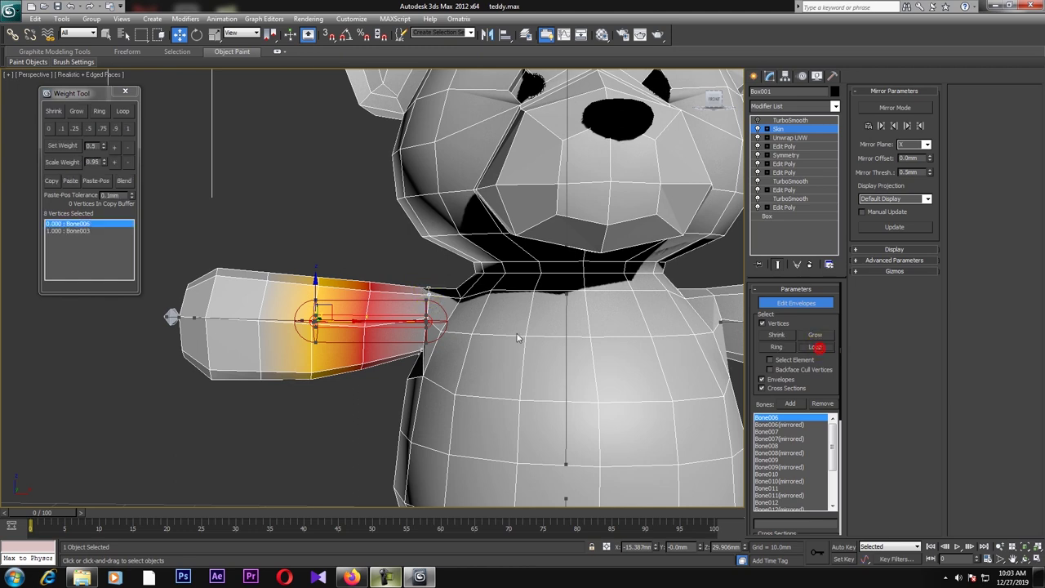
click(89, 129)
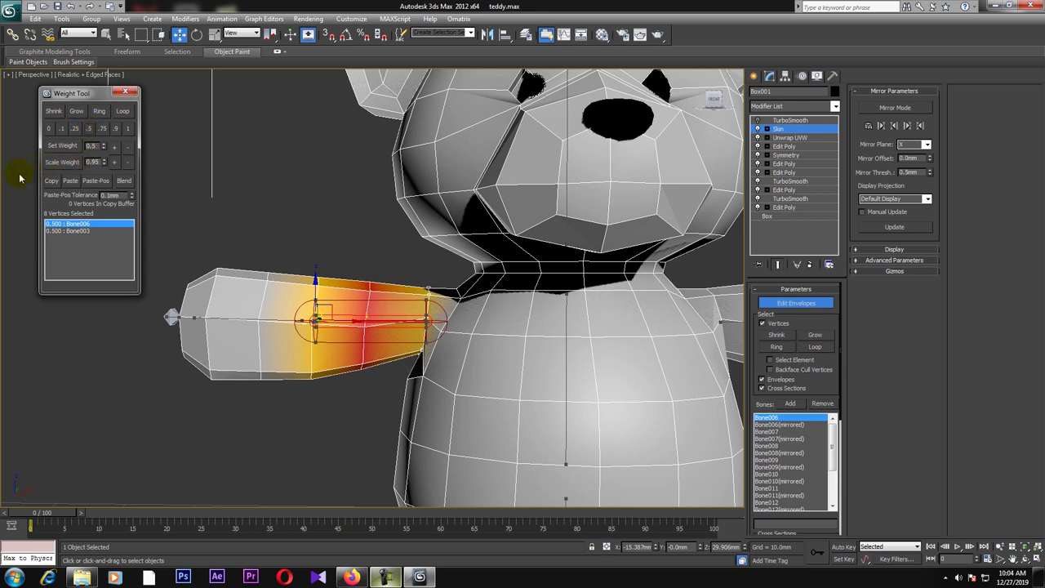
Compare the influence of Bone003 and Bone006 on the right shoulder vertices, finishing with Bone006 active and no vertices selected
click(563, 329)
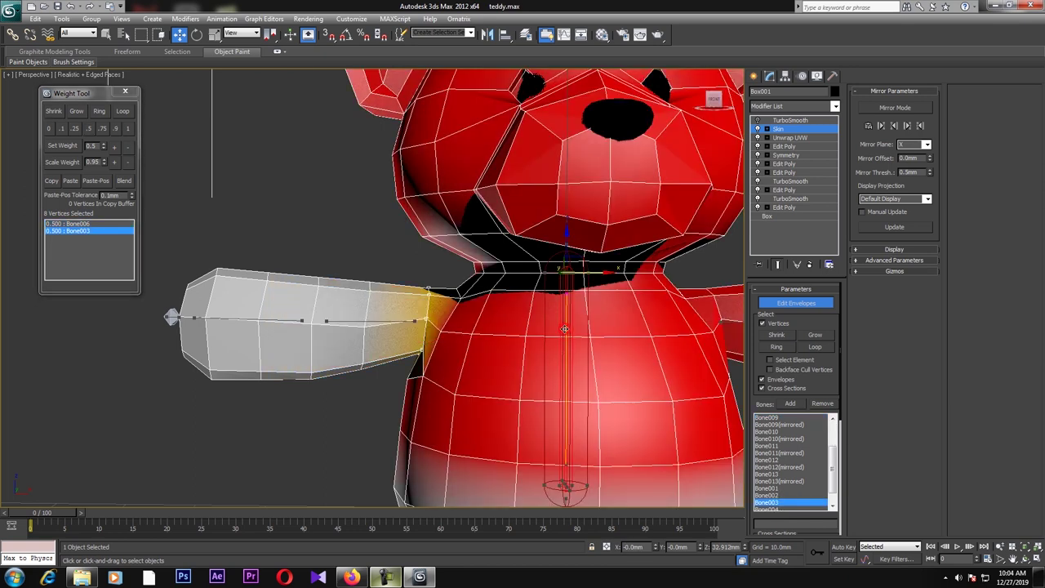
click(65, 223)
click(65, 231)
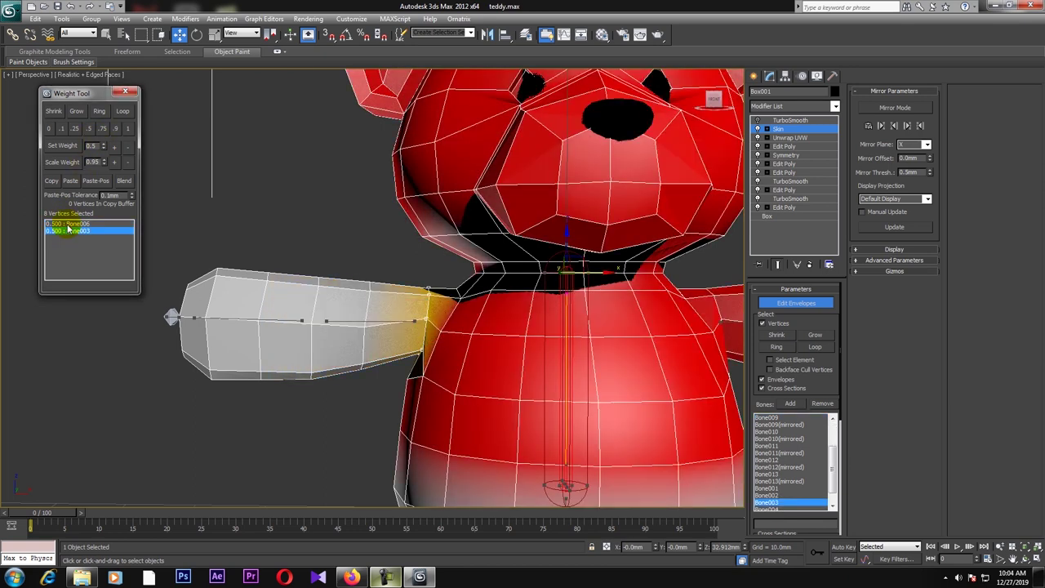
click(67, 224)
click(86, 427)
Make Bone001 active and select the full vertex loop around the bear's waist
scroll(467, 334, up, 4)
middle_drag(448, 335, 467, 302)
scroll(460, 316, down, 4)
middle_drag(494, 402, 400, 227)
scroll(447, 264, down, 1)
scroll(456, 301, up, 1)
scroll(458, 321, down, 2)
scroll(448, 285, down, 3)
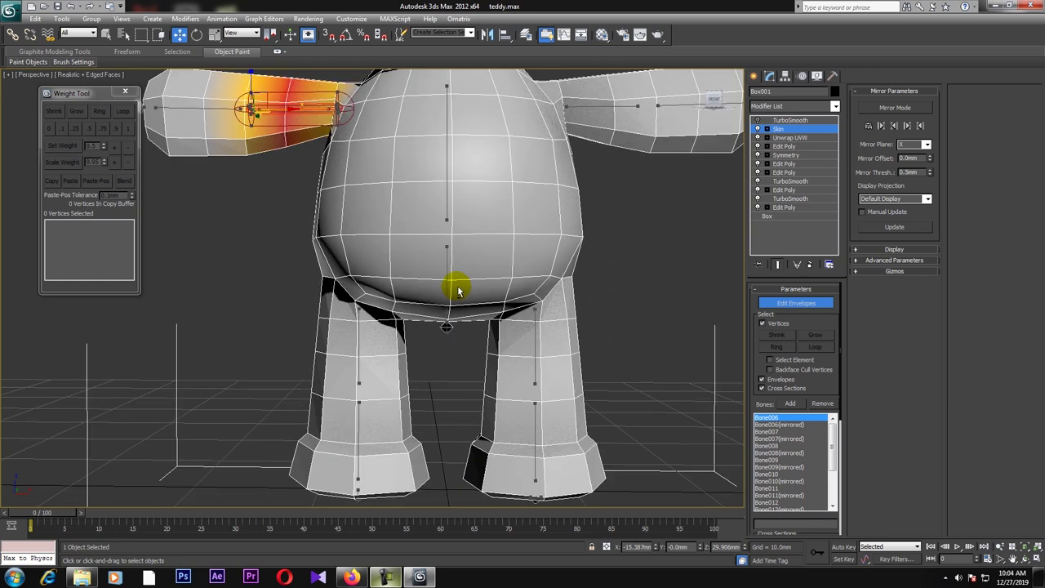
click(439, 276)
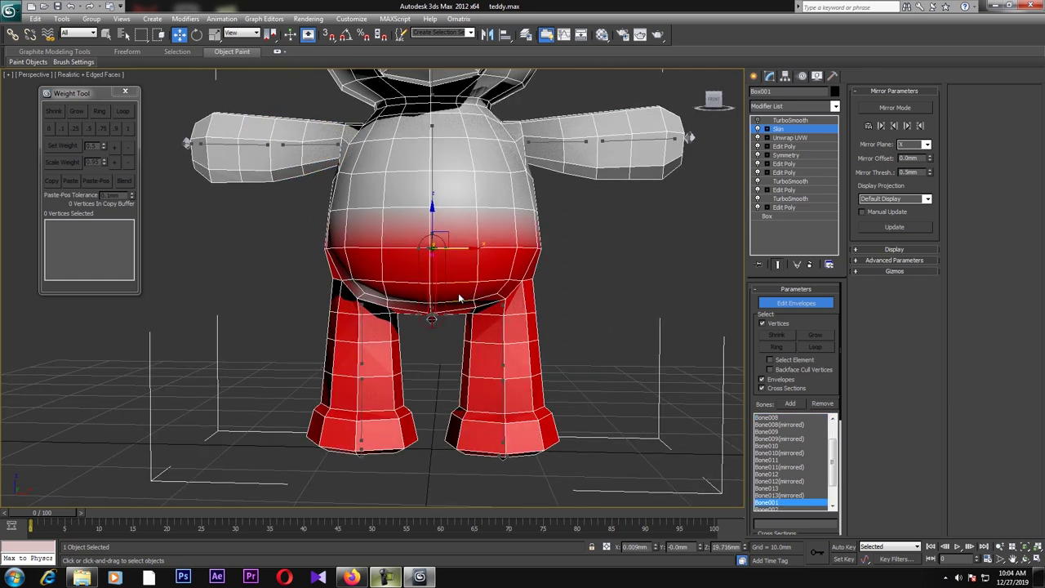
drag(643, 258, 641, 258)
mouse_move(490, 269)
alt+middle_down()
mouse_move(688, 270)
mouse_move(482, 261)
alt+middle_up()
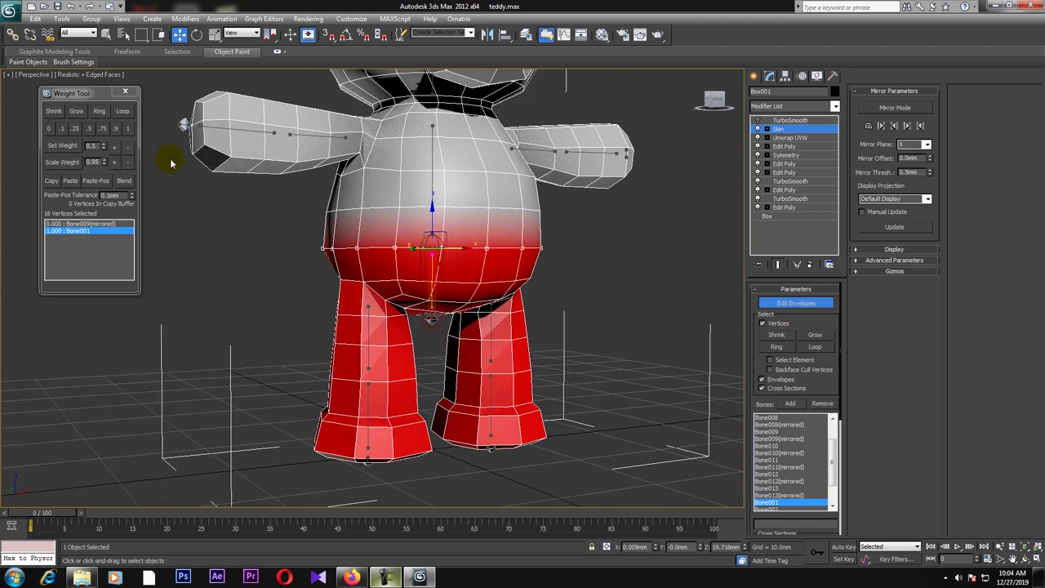
Try a weight of 0.5 for Bone001 on the waist loop, check its bone weights, and reset Bone009(mirrored) to 0
click(93, 129)
click(431, 188)
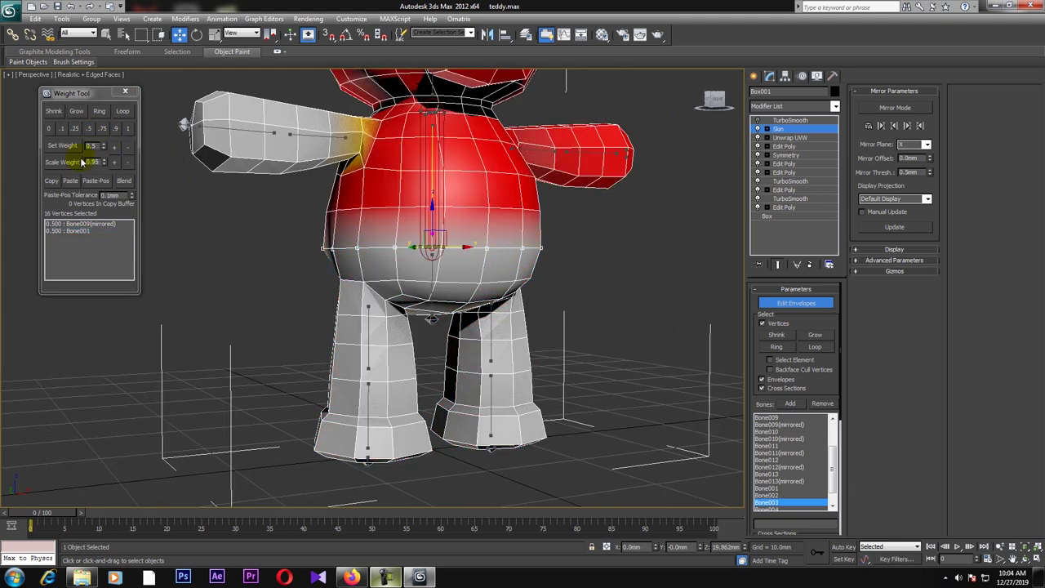
click(76, 231)
click(71, 224)
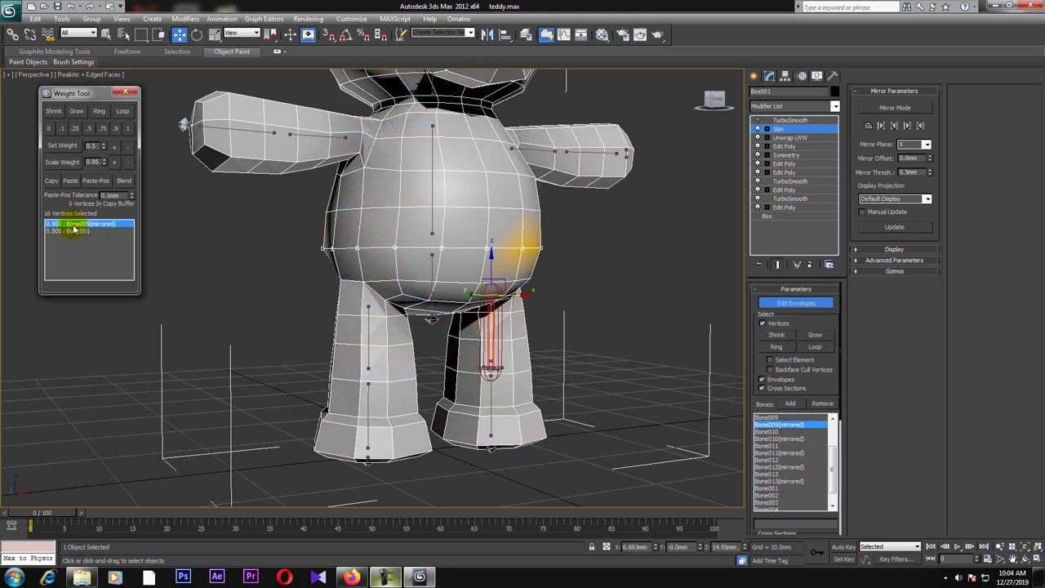
click(51, 131)
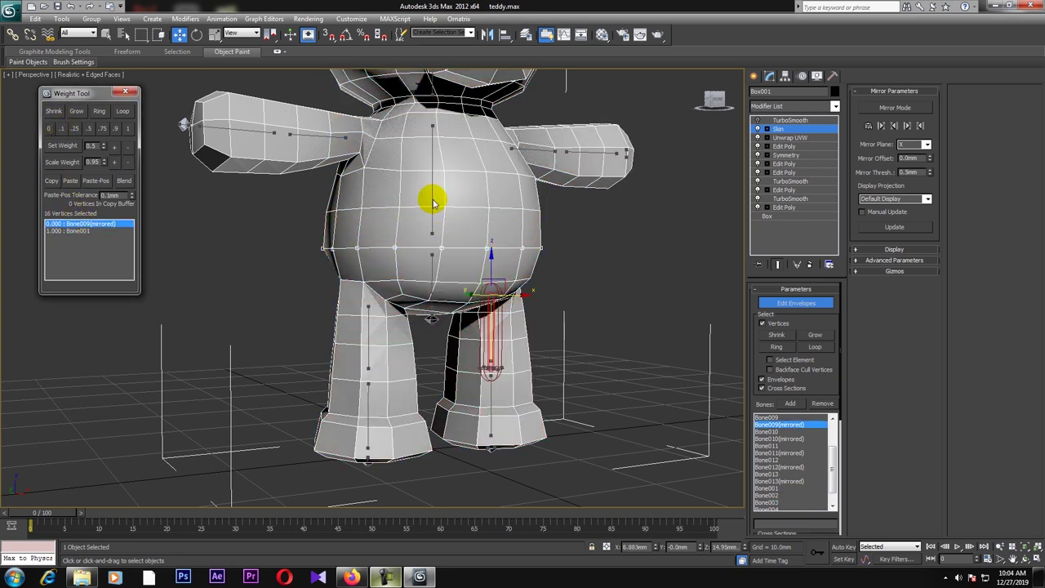
Set the waist loop's weight to 0.5 for Bone003 and compare the influence of Bone001 and Bone003 on it
click(426, 200)
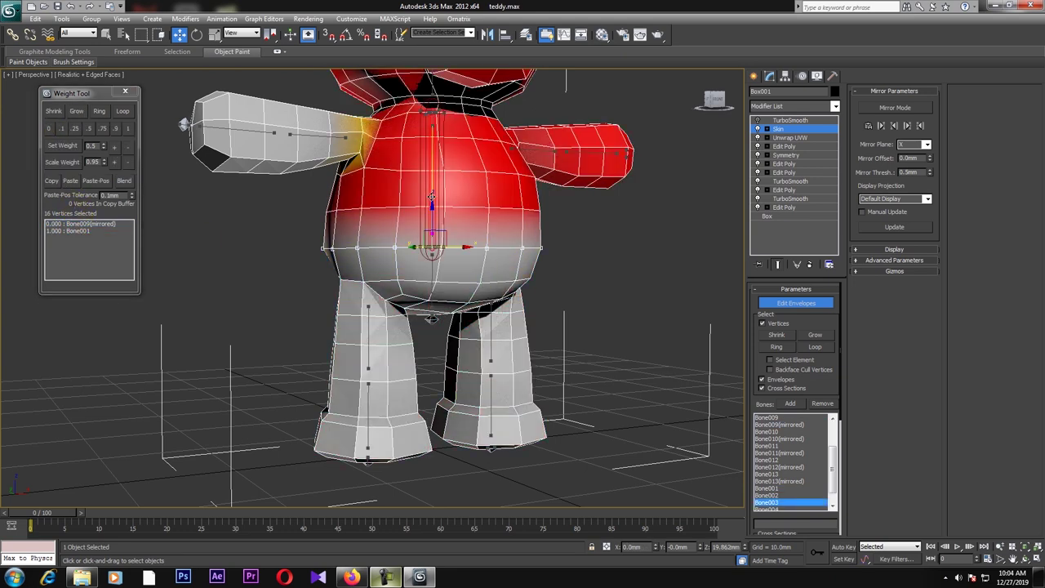
click(90, 129)
click(59, 237)
click(67, 235)
click(67, 231)
click(69, 238)
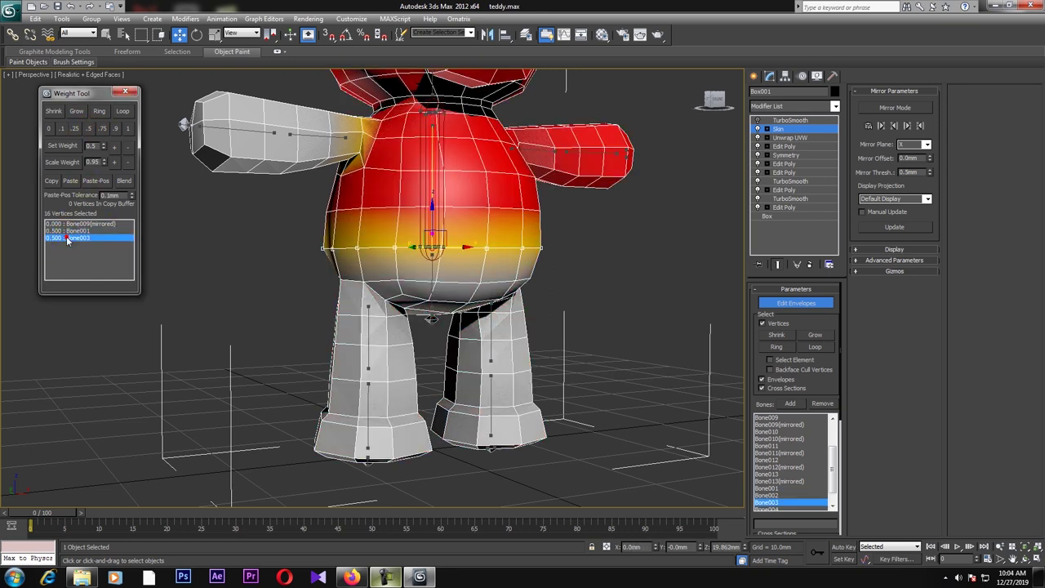
click(67, 231)
click(67, 237)
alt+middle_drag(444, 284, 409, 281)
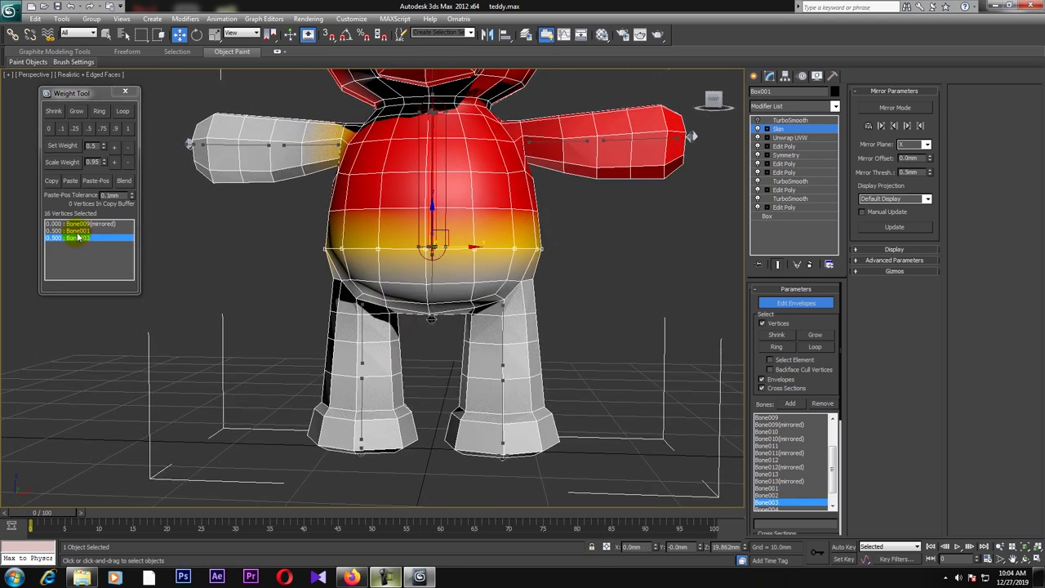
click(72, 231)
alt+middle_drag(346, 270, 350, 274)
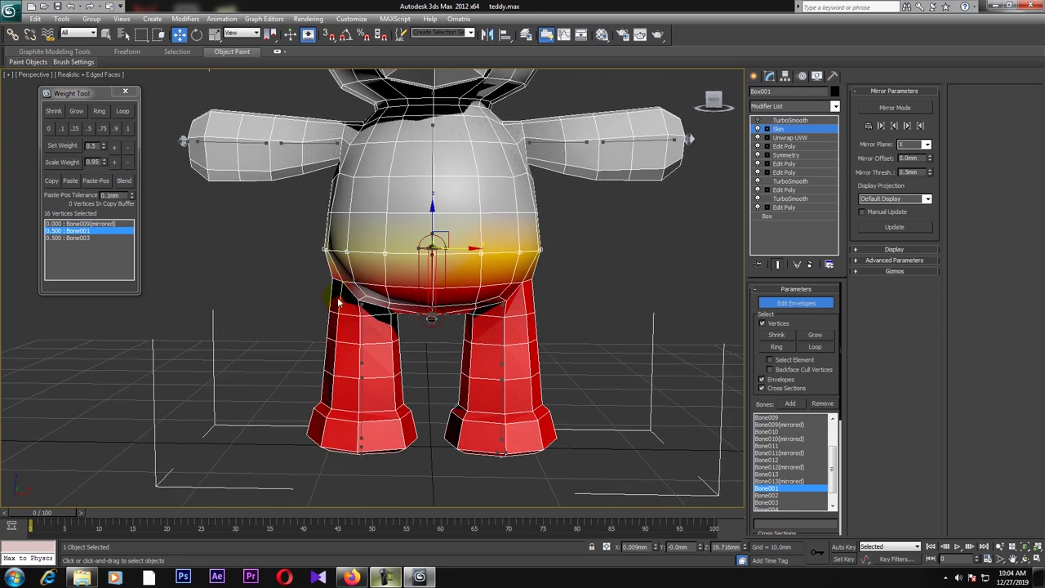
Assign the vertices of the bear's right leg, from the thigh down to the foot, a weight of 1 to Bone009
alt+middle_drag(353, 312, 383, 314)
click(377, 327)
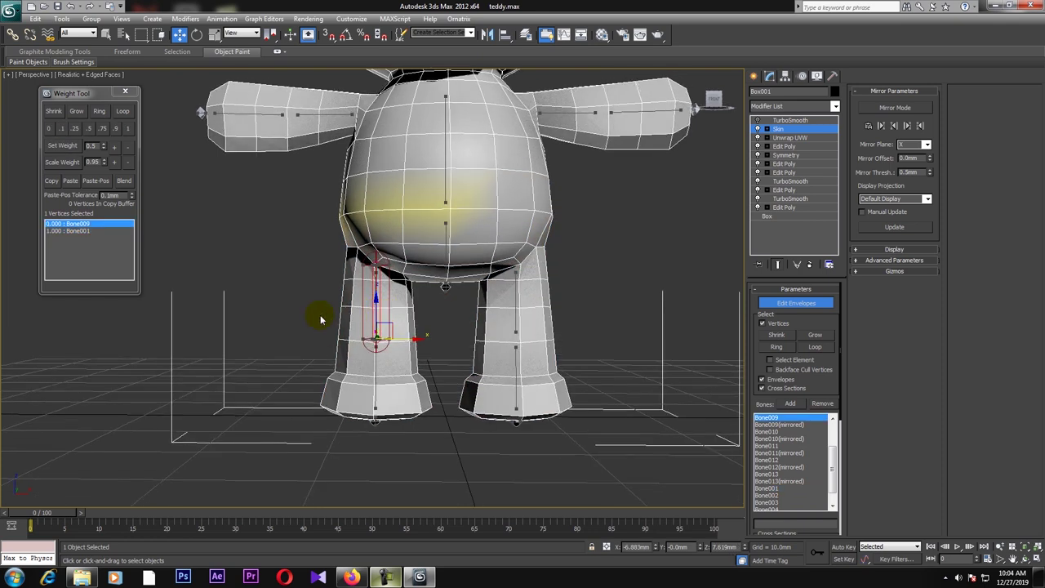
drag(457, 452, 457, 448)
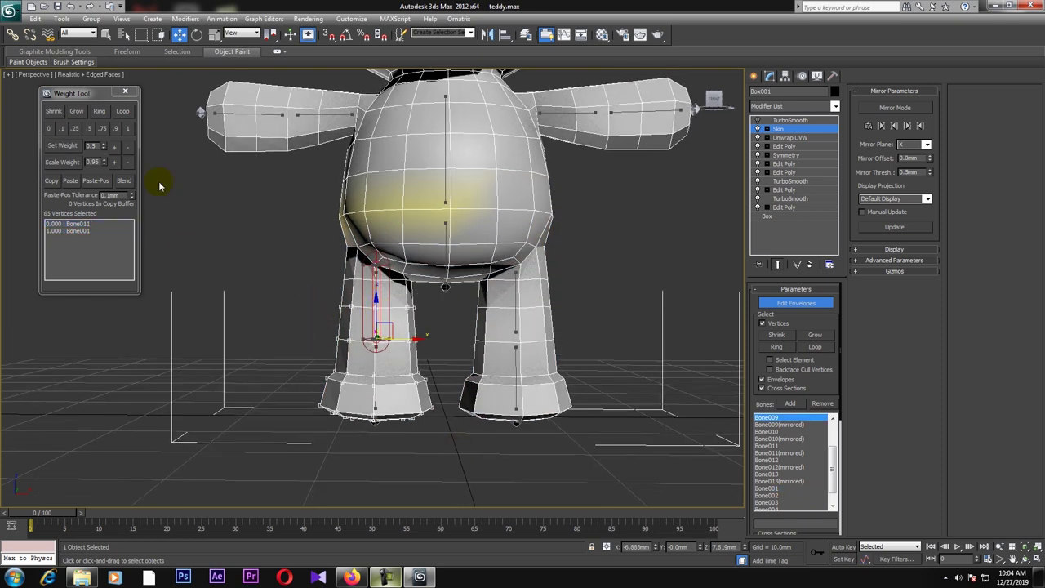
click(124, 128)
Assign the vertices of the right foot and ankle a weight of 1 to Bone010
click(376, 362)
alt+middle_drag(376, 362, 385, 368)
drag(307, 346, 441, 398)
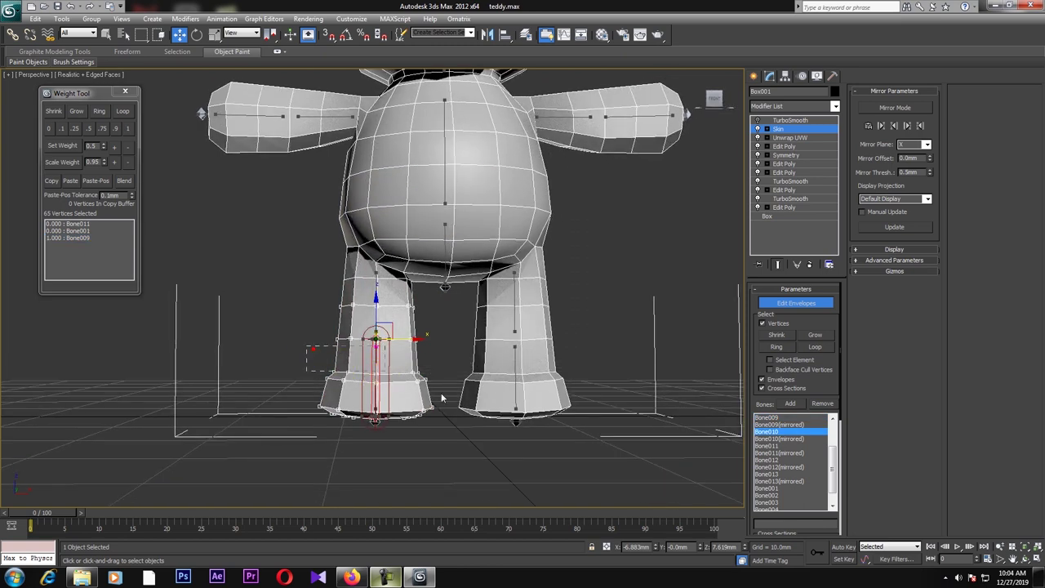
click(127, 129)
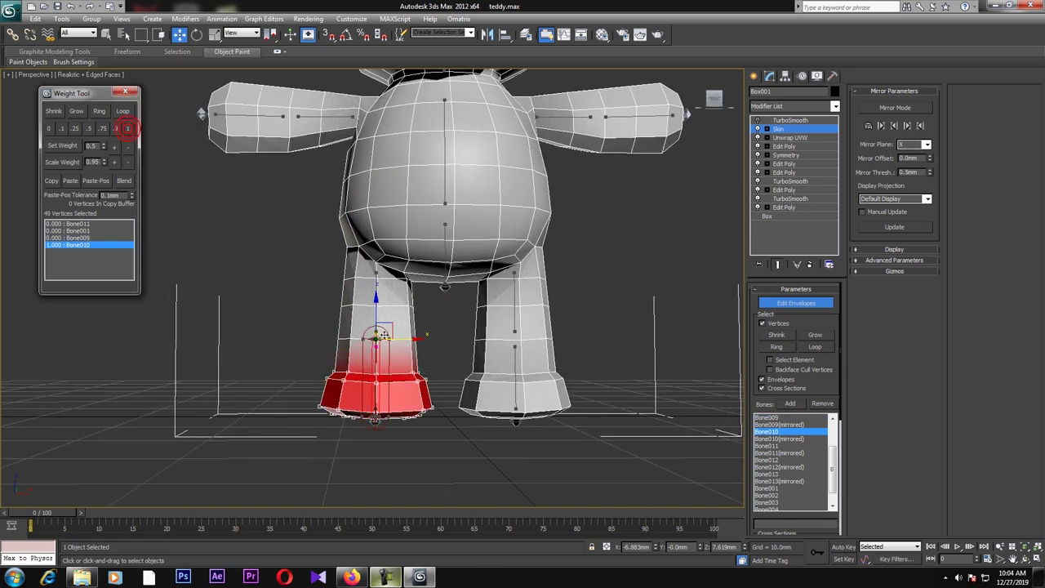
click(375, 311)
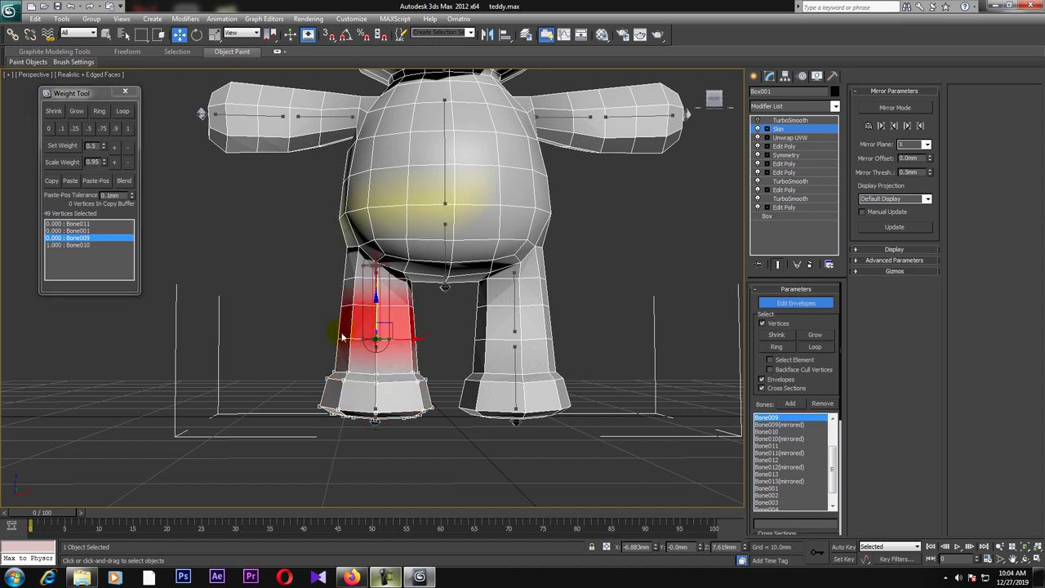
drag(441, 359, 439, 355)
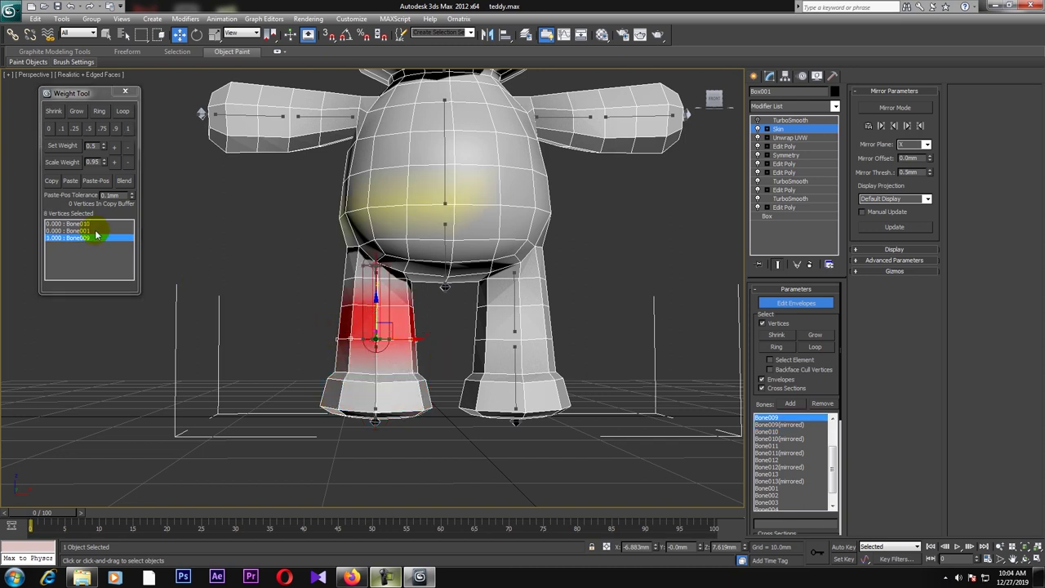
alt+middle_drag(394, 268, 384, 279)
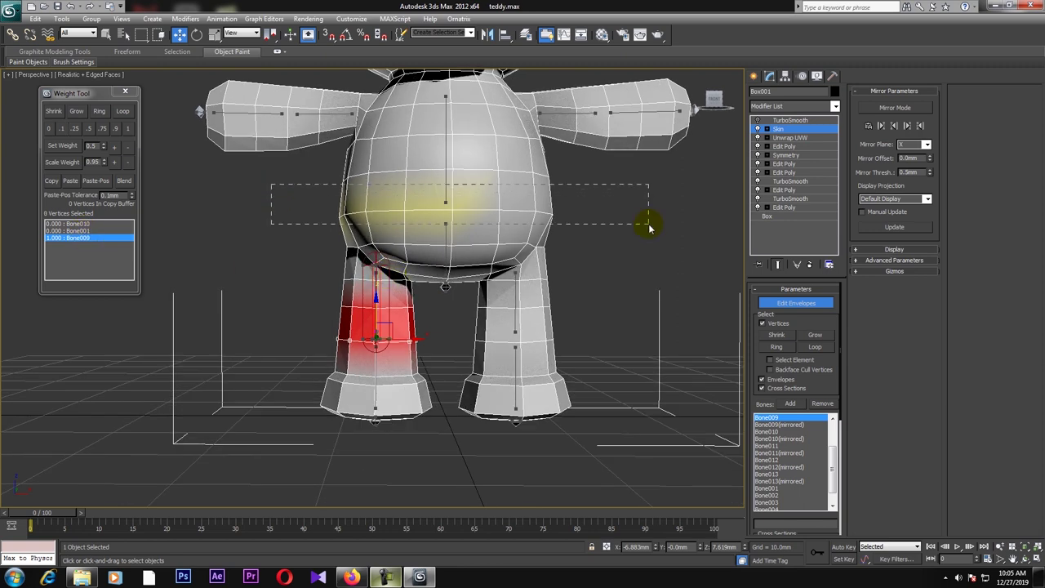
drag(649, 228, 626, 236)
mouse_move(626, 236)
alt+middle_down()
mouse_move(463, 251)
mouse_move(525, 264)
mouse_move(489, 252)
alt+middle_up()
click(50, 129)
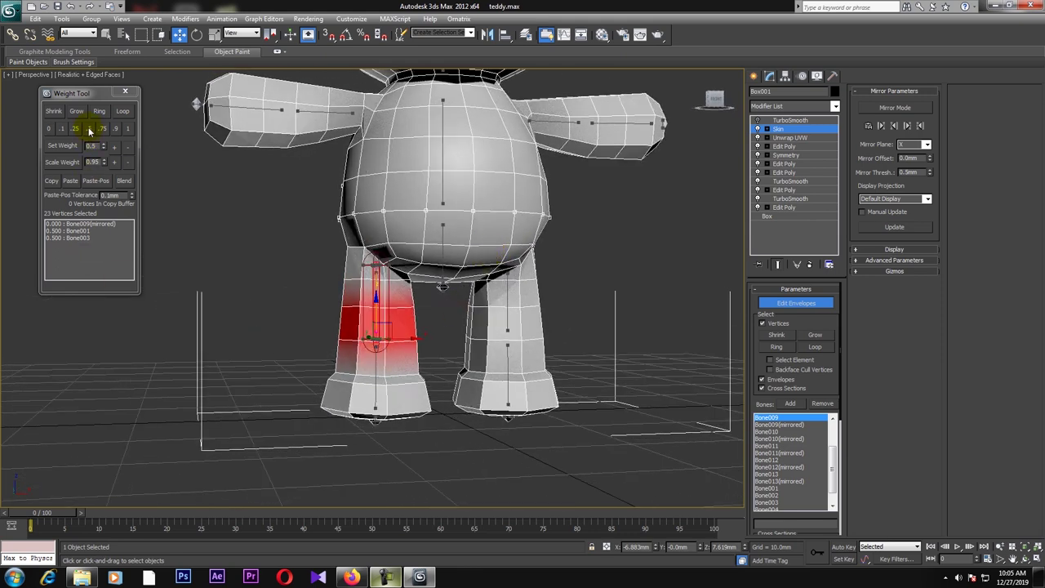
mouse_move(247, 348)
alt+middle_down()
mouse_move(239, 357)
mouse_move(237, 346)
alt+middle_up()
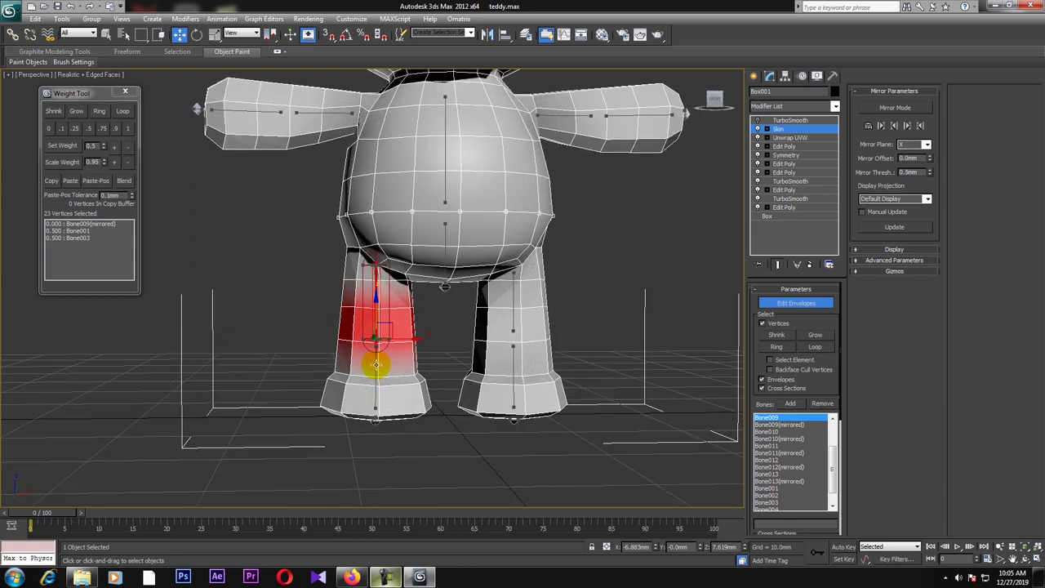
Select the vertex loop at the right knee and set its weight to 0.5 for Bone010
click(376, 364)
alt+middle_drag(376, 359, 358, 353)
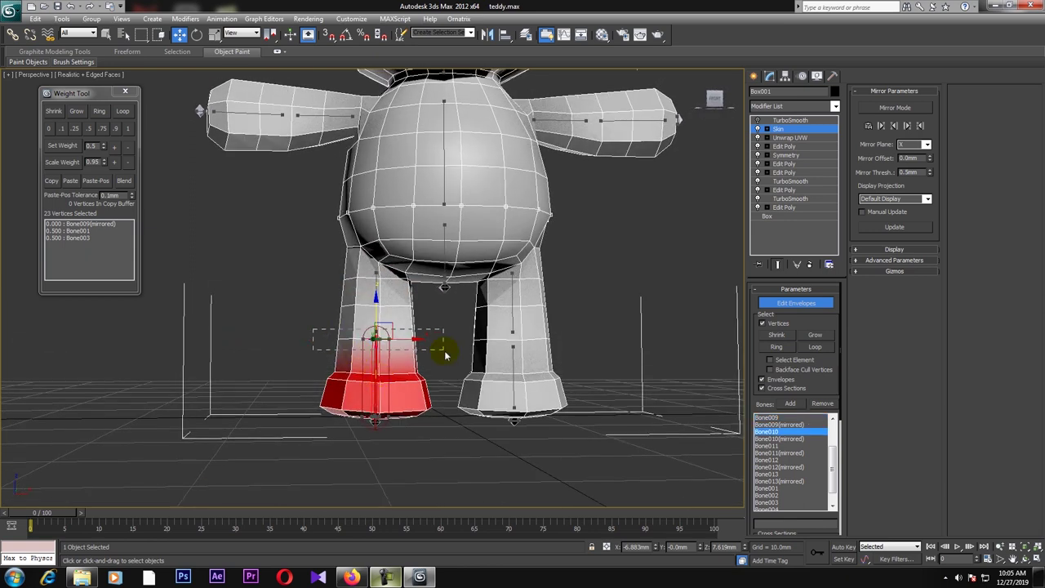
drag(445, 355, 445, 355)
click(89, 129)
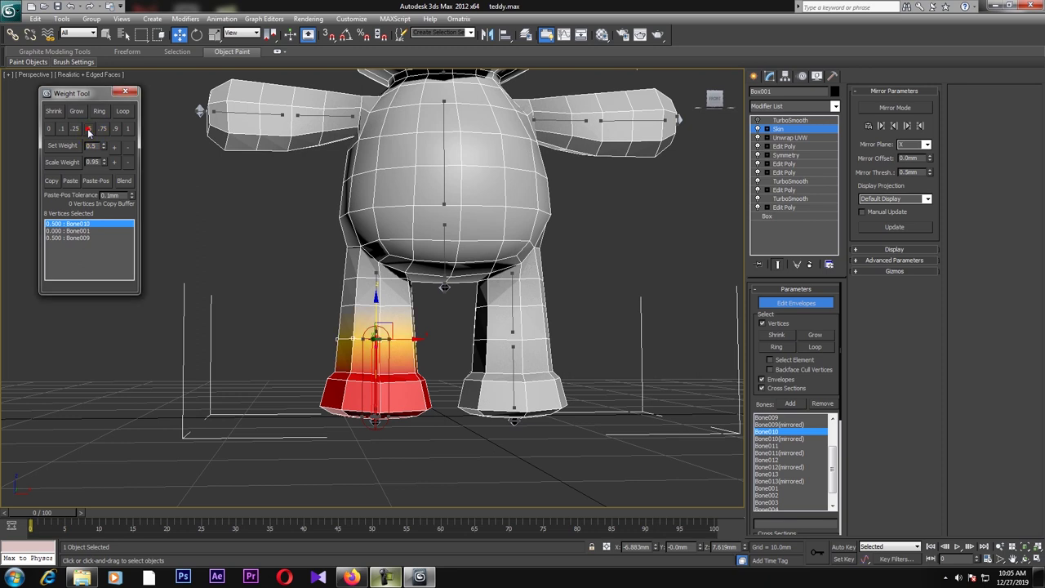
Set the vertex loop on the right upper thigh to a weight of 0.75 for Bone009 and compare its Bone001 influence
click(376, 285)
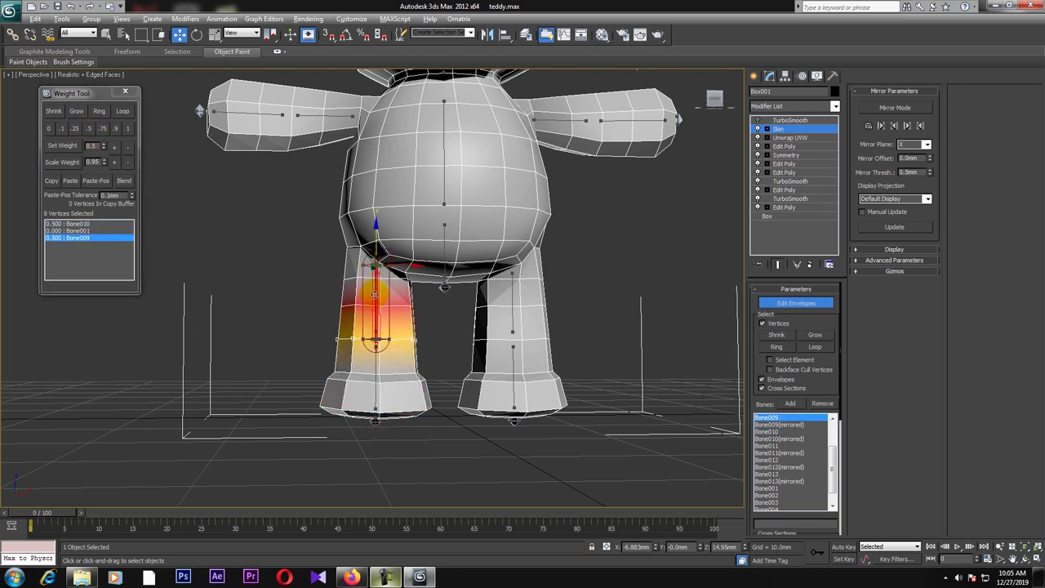
scroll(412, 287, up, 4)
mouse_move(417, 280)
alt+middle_down()
mouse_move(393, 280)
mouse_move(379, 241)
mouse_move(412, 298)
alt+middle_up()
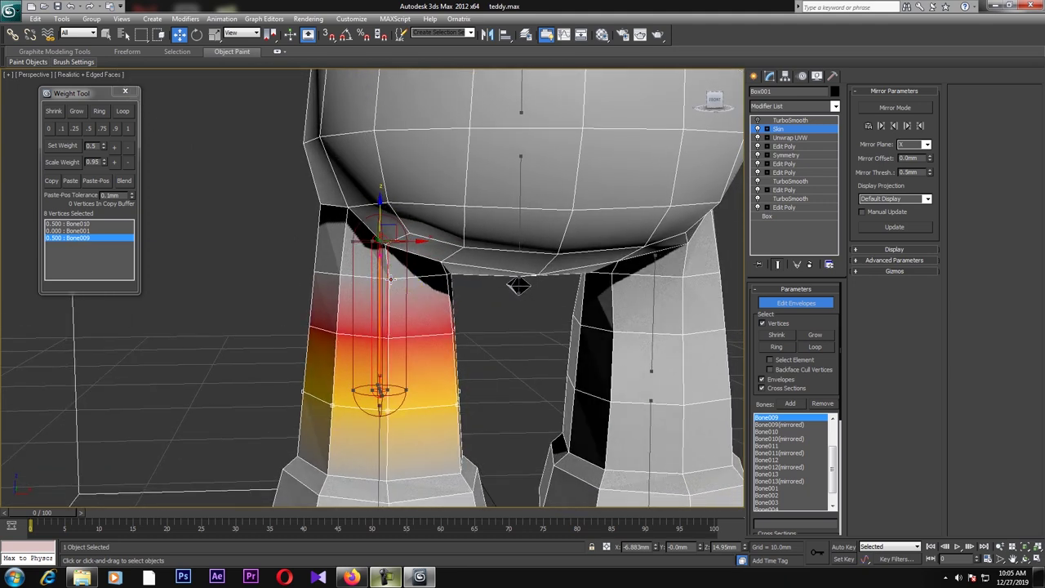
click(387, 274)
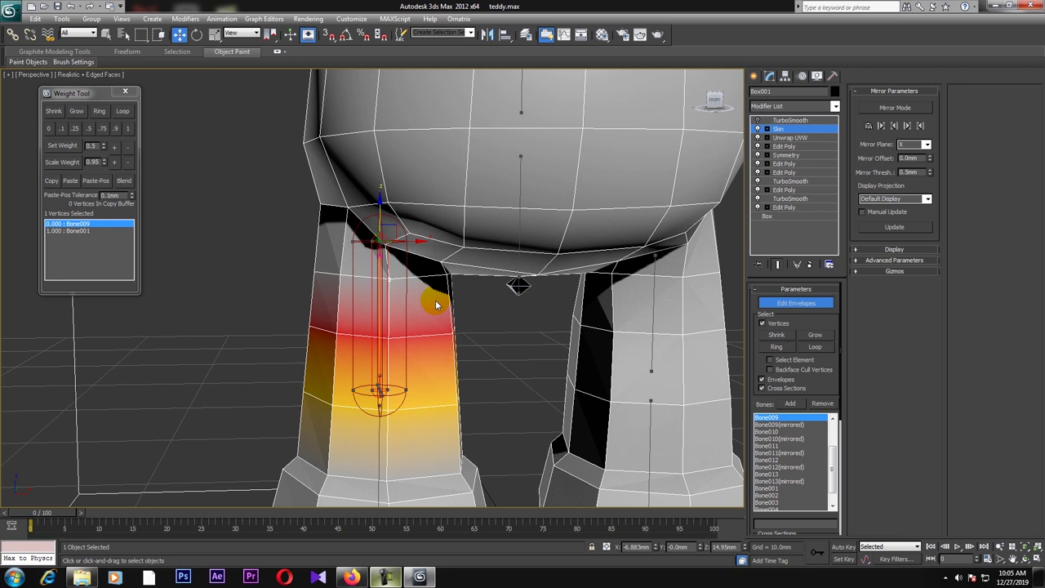
ctrl+click(339, 277)
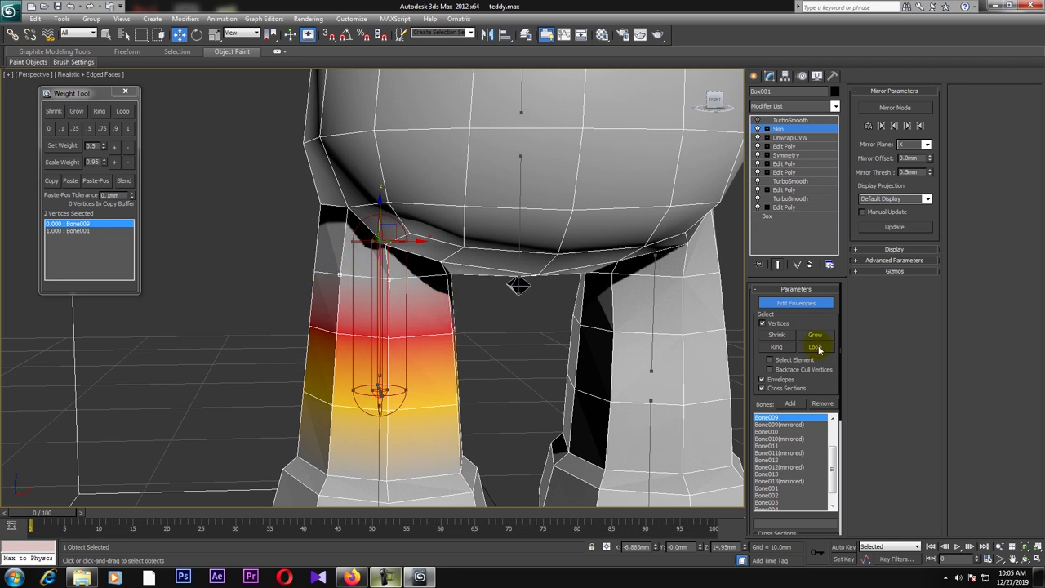
middle_drag(462, 333, 482, 349)
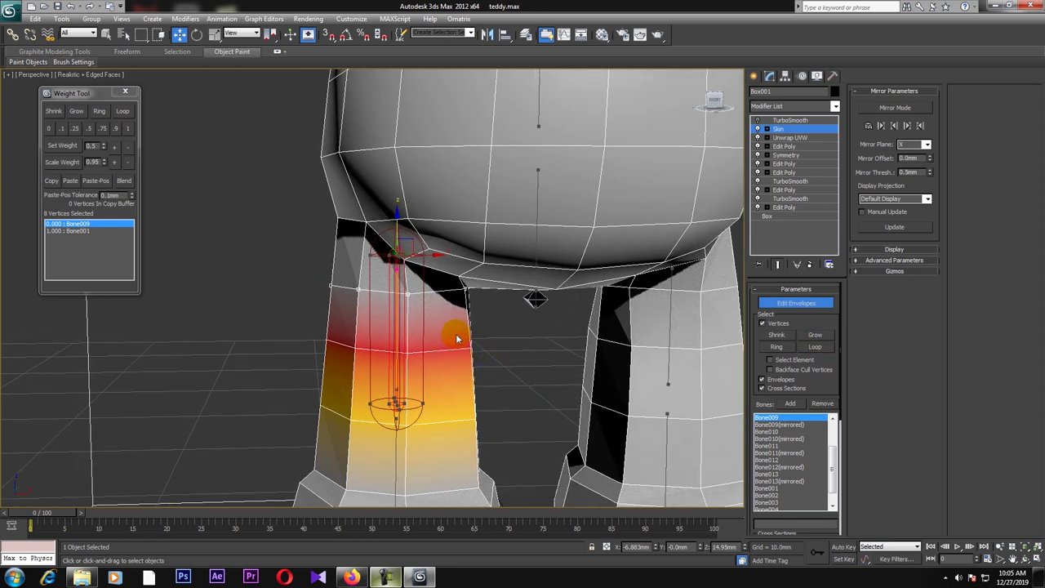
click(102, 129)
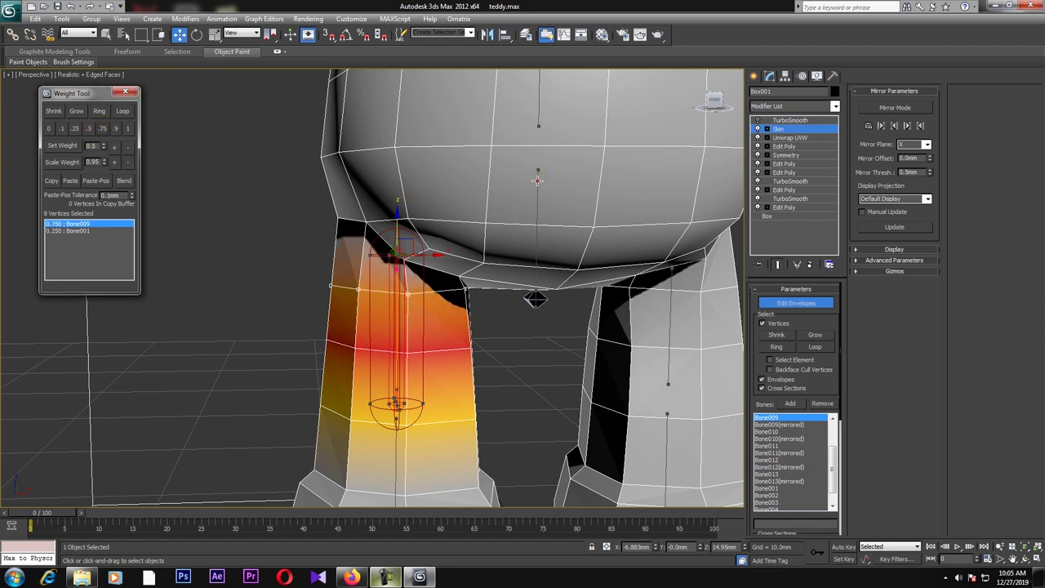
click(538, 181)
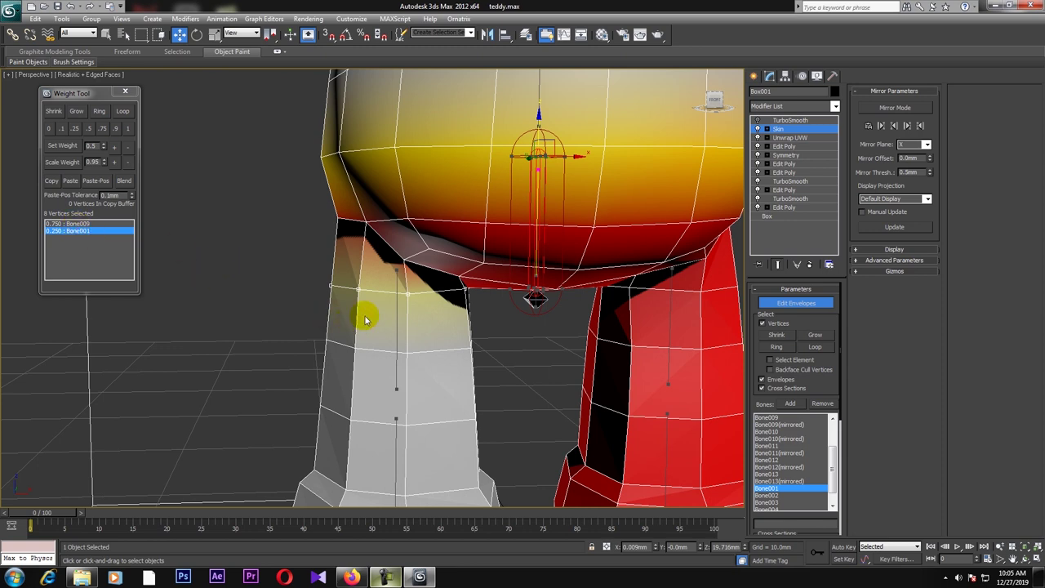
click(398, 308)
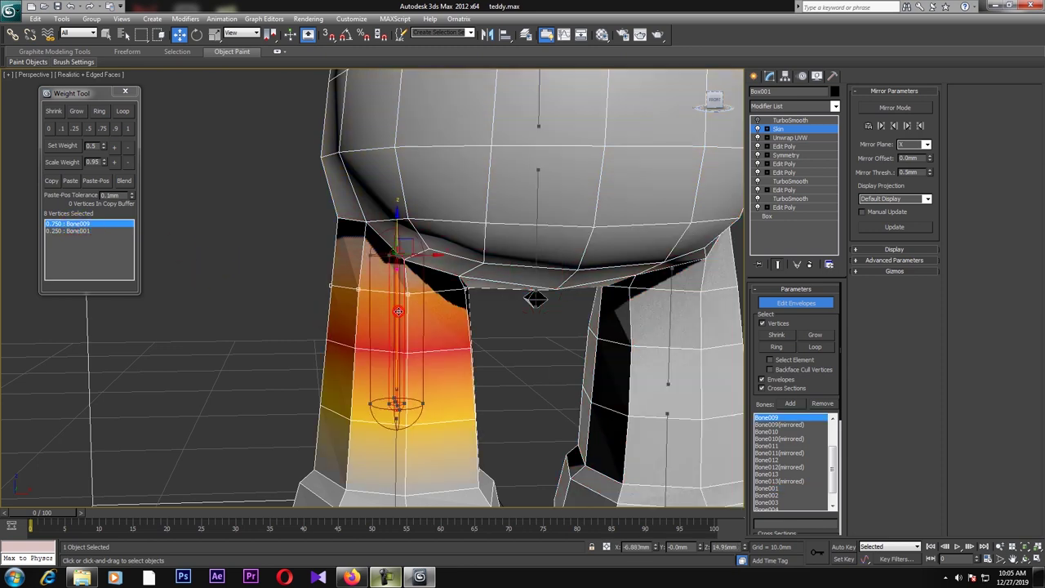
click(535, 242)
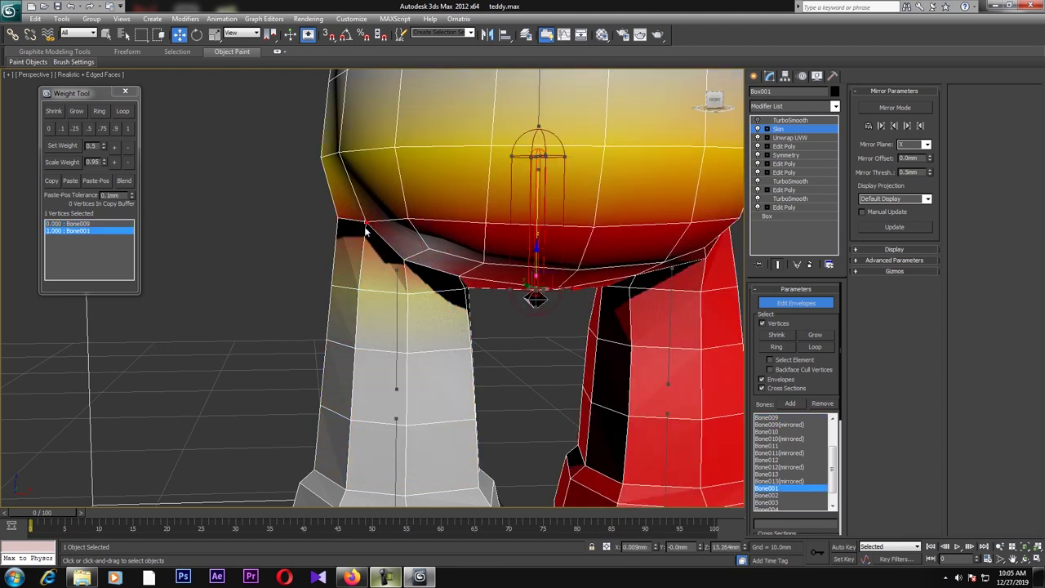
alt+middle_drag(470, 305, 482, 306)
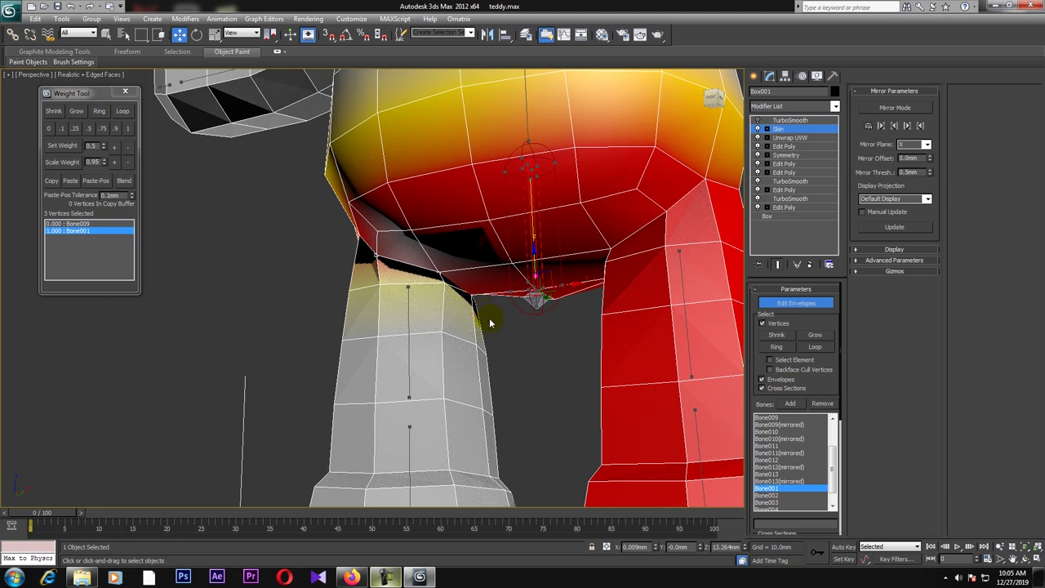
key(F3)
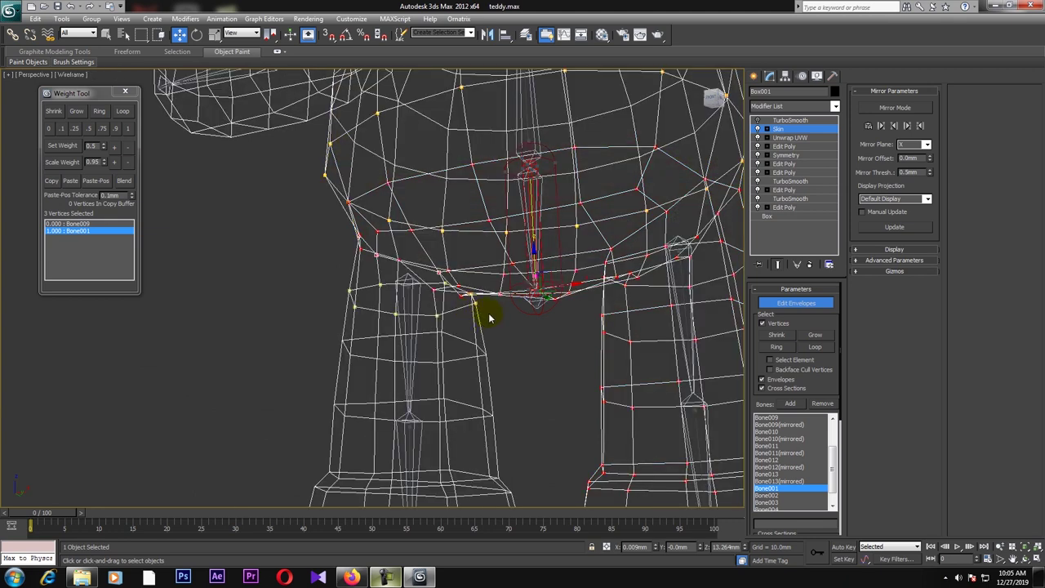
scroll(504, 332, down, 4)
scroll(451, 317, up, 5)
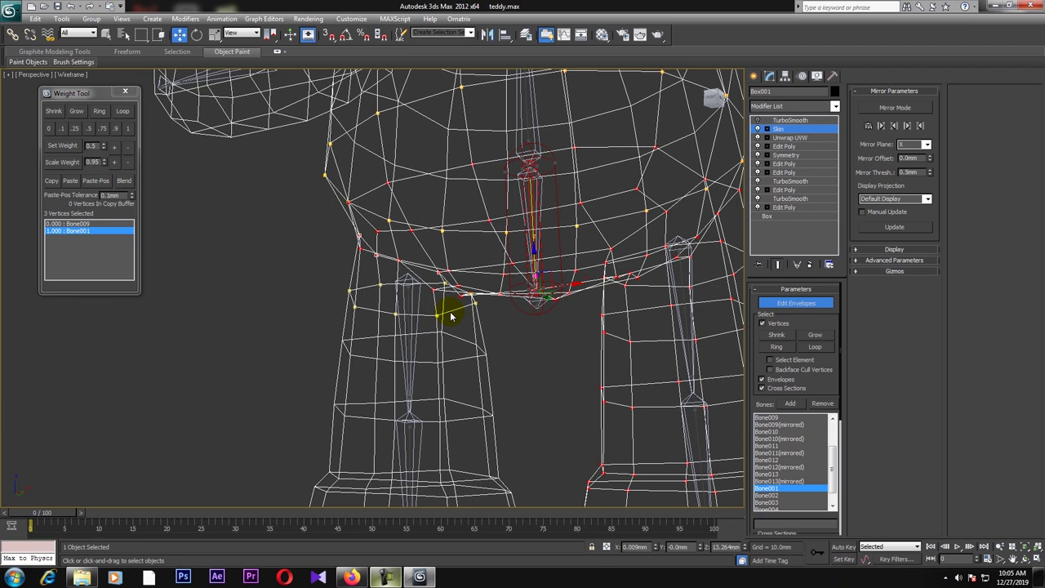
click(513, 344)
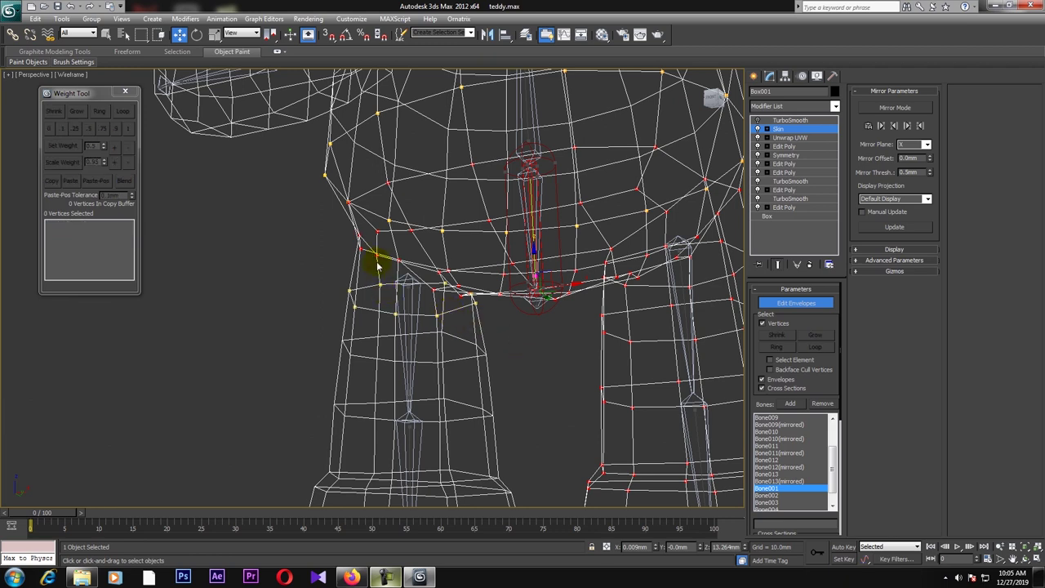
Select the front, outer and back vertices of the loop where the bear's right leg meets the body
alt+middle_drag(416, 290, 435, 308)
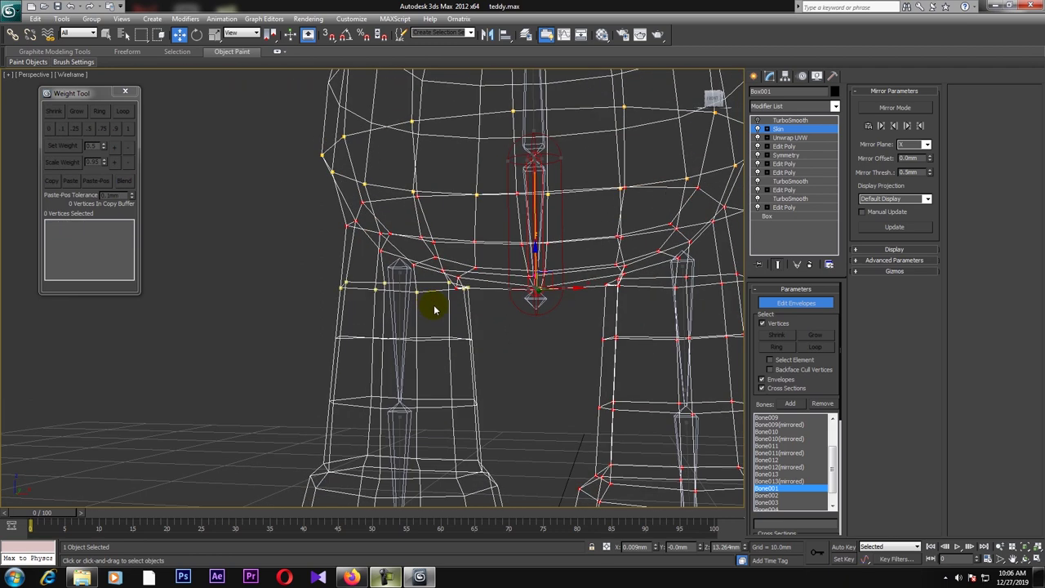
key(F3)
scroll(416, 286, up, 4)
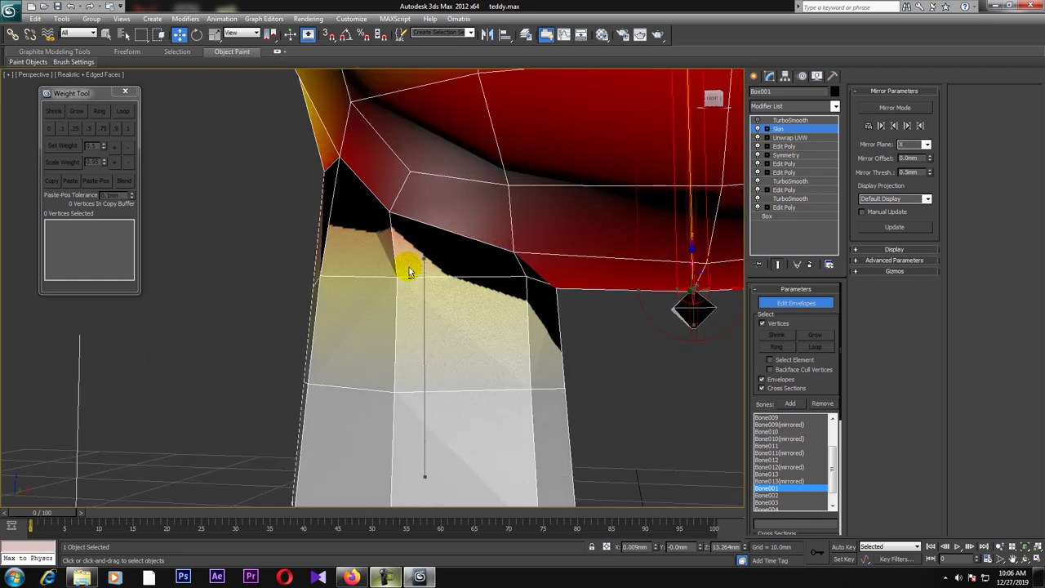
click(390, 213)
alt+middle_drag(390, 212, 546, 241)
ctrl+click(377, 147)
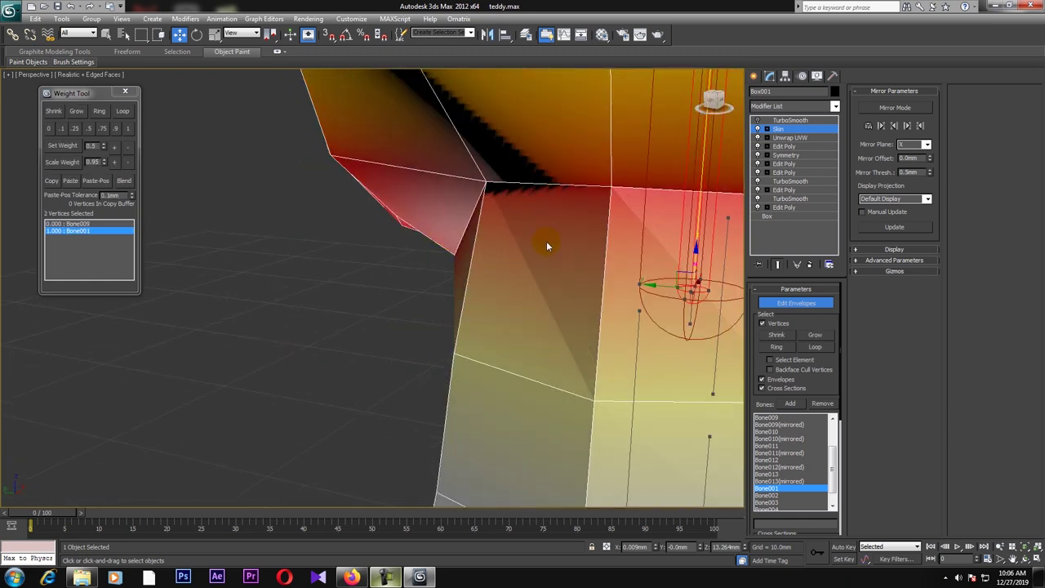
scroll(562, 213, down, 2)
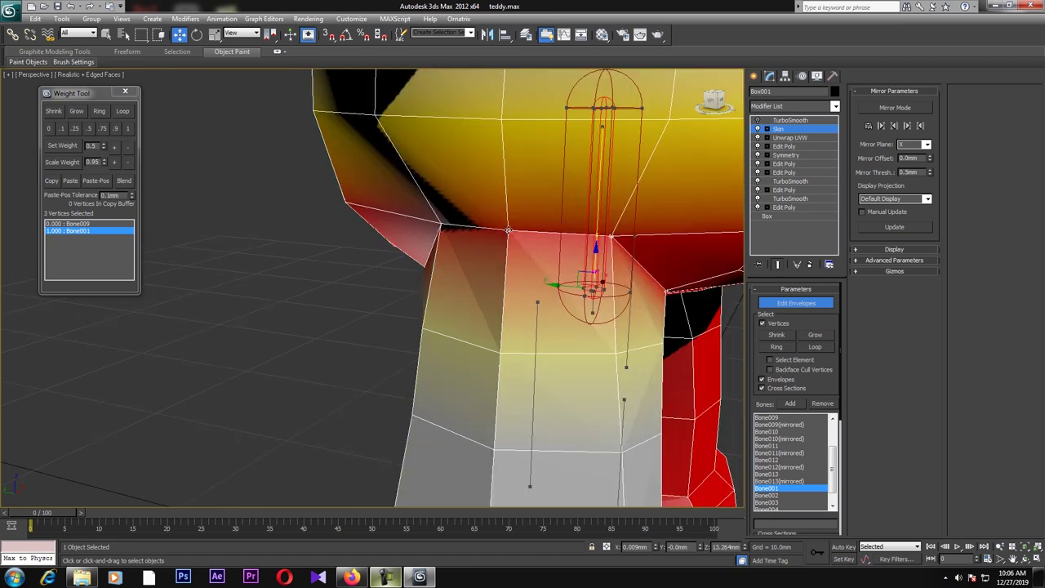
alt+middle_drag(447, 292, 530, 206)
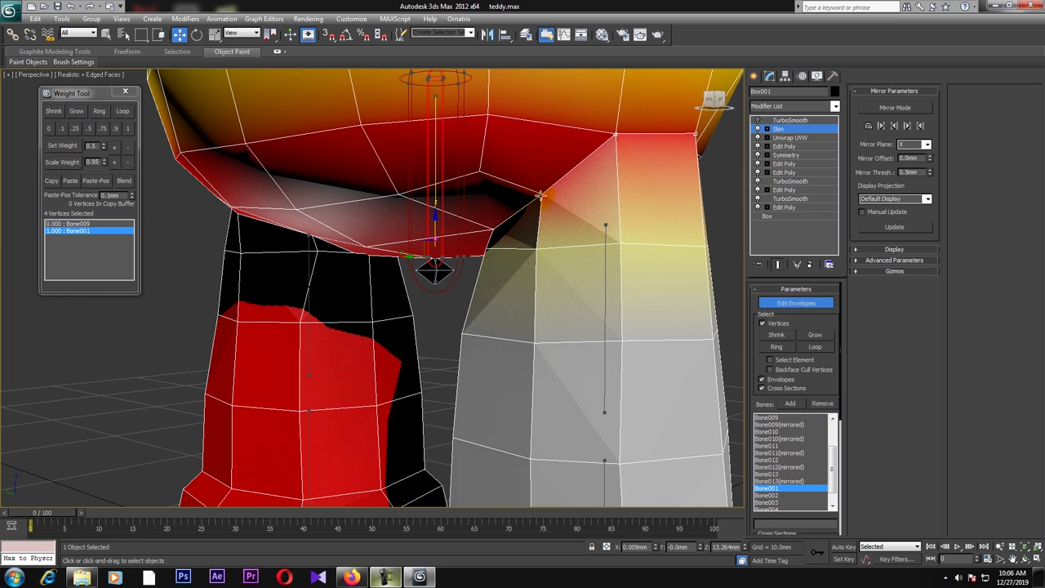
alt+middle_drag(497, 248, 547, 219)
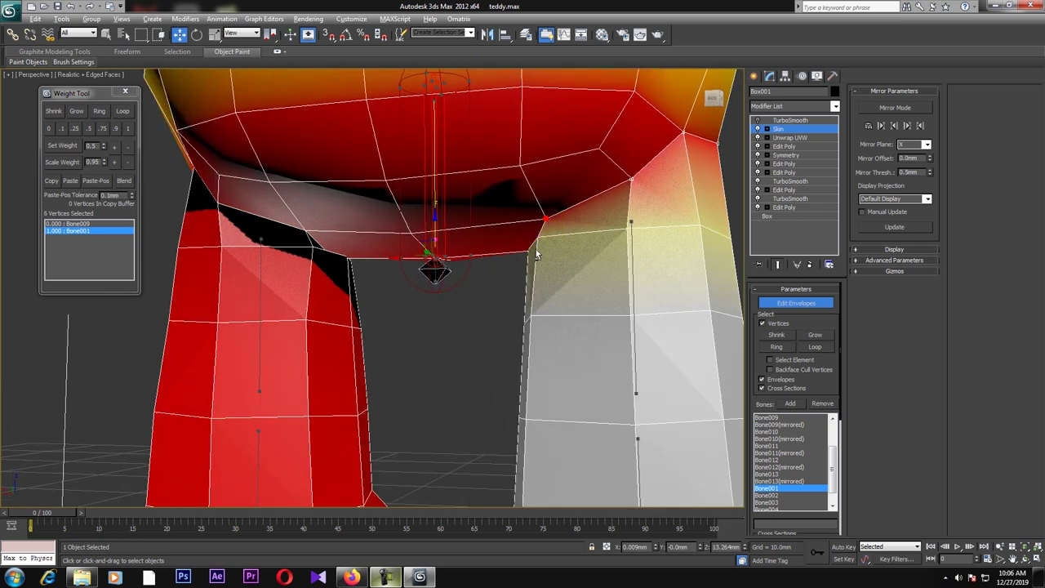
alt+middle_drag(526, 268, 559, 287)
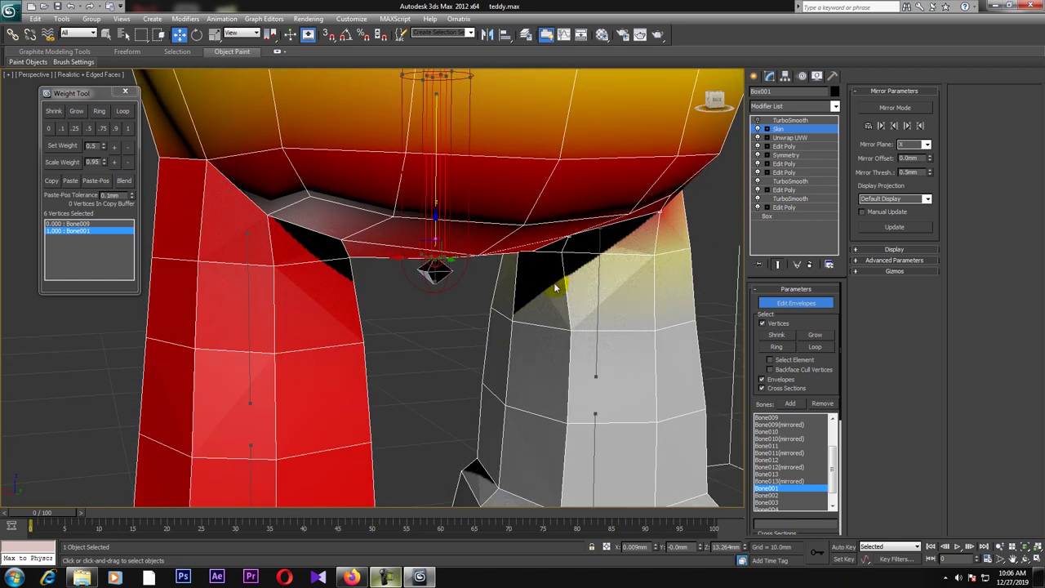
Add the remaining inner vertices to complete the eight-vertex loop at the top of the right leg
key(F3)
scroll(547, 272, up, 2)
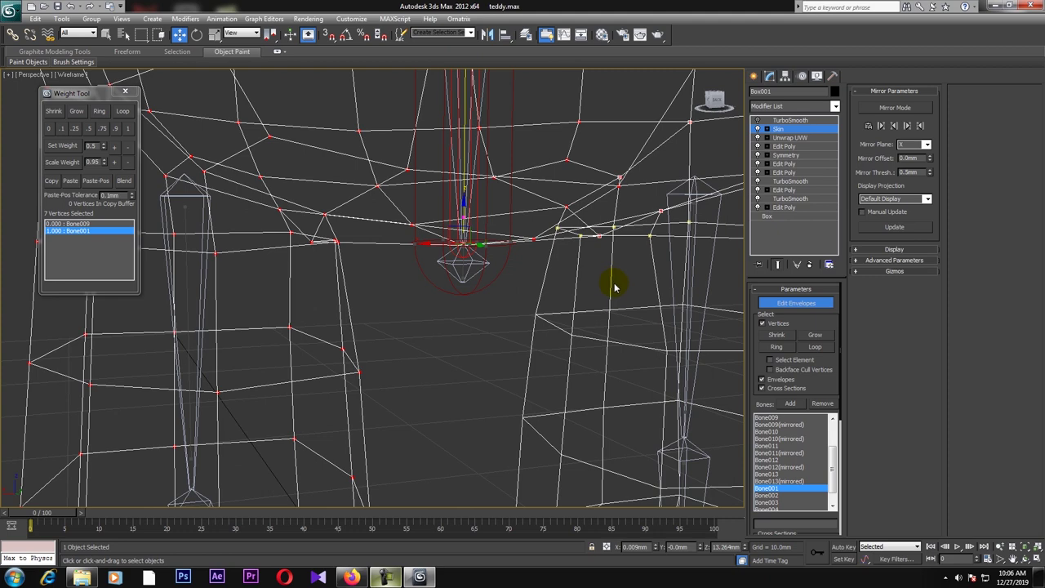
key(F3)
mouse_move(602, 280)
alt+middle_down()
mouse_move(600, 258)
mouse_move(618, 245)
mouse_move(614, 270)
mouse_move(630, 243)
mouse_move(547, 270)
mouse_move(432, 283)
mouse_move(376, 275)
mouse_move(347, 242)
mouse_move(389, 269)
mouse_move(343, 236)
mouse_move(368, 247)
alt+middle_up()
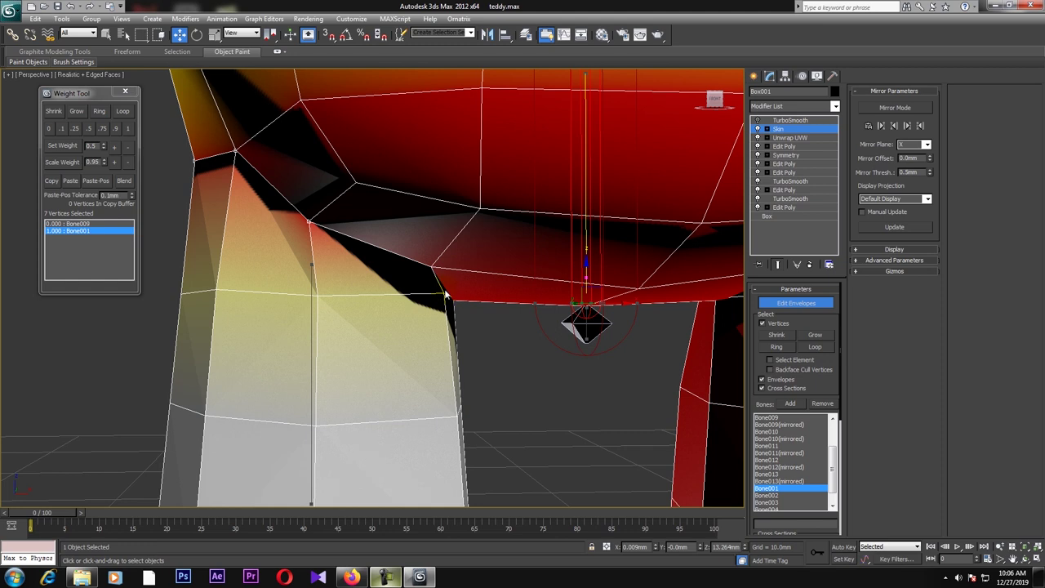
key(F3)
alt+middle_drag(448, 308, 427, 310)
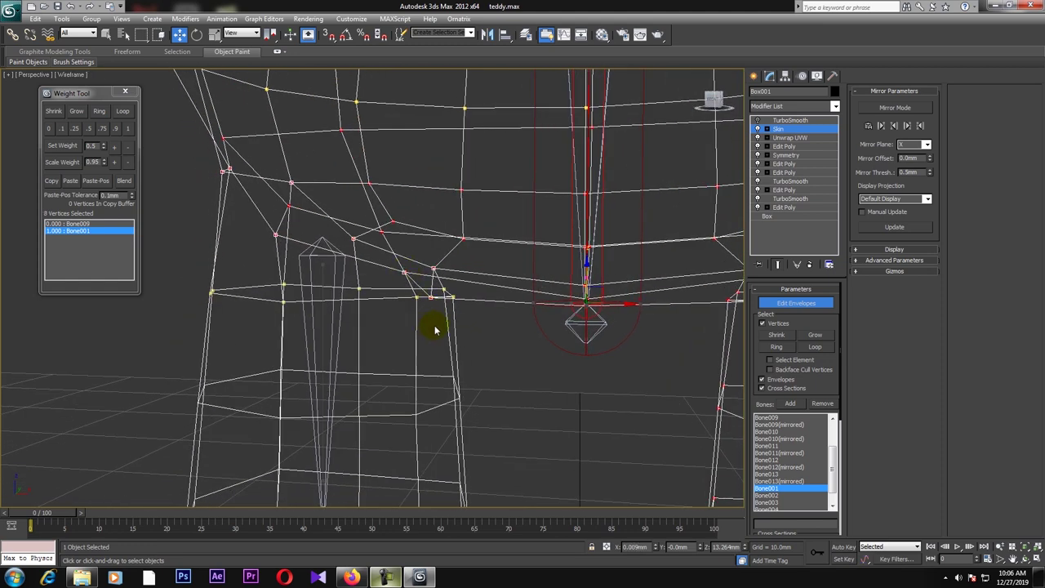
key(F3)
scroll(434, 331, down, 5)
mouse_move(432, 352)
alt+middle_down()
mouse_move(460, 354)
mouse_move(442, 355)
alt+middle_up()
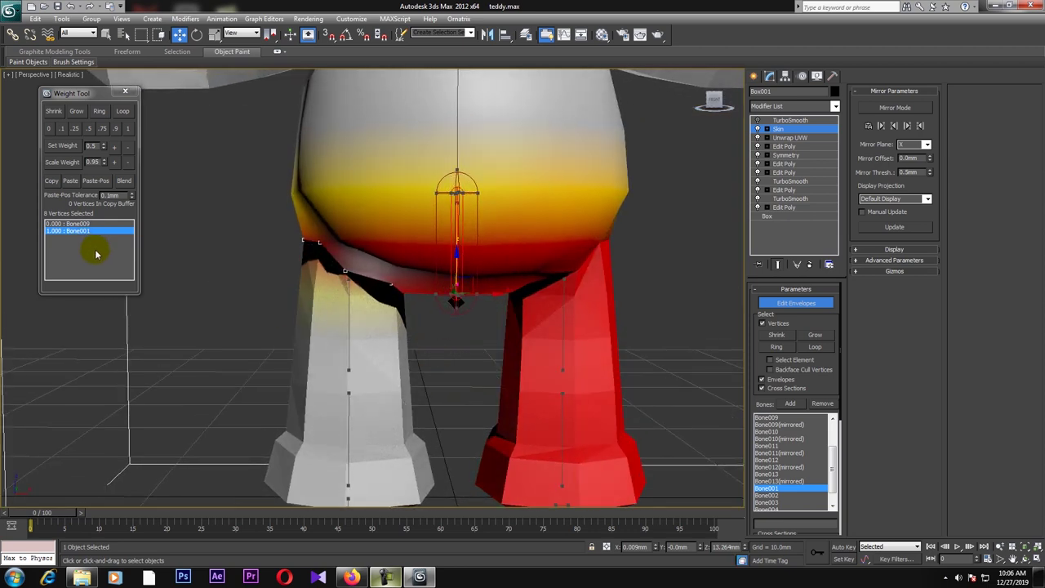
Set the selected loop at the top of the right leg to a weight of 0.5 for Bone009 and compare the neighbouring bones' influence
click(348, 319)
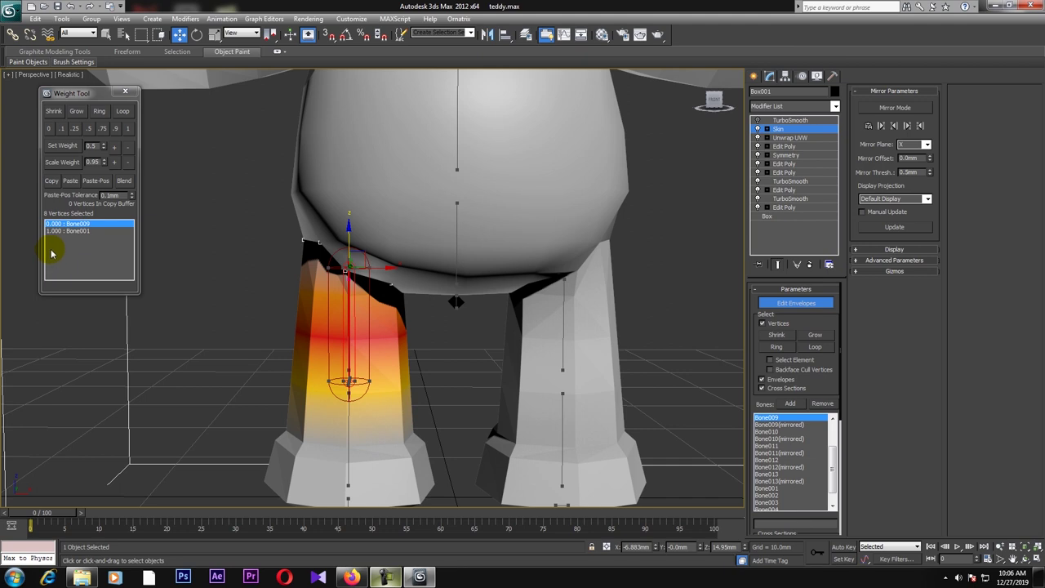
key(F4)
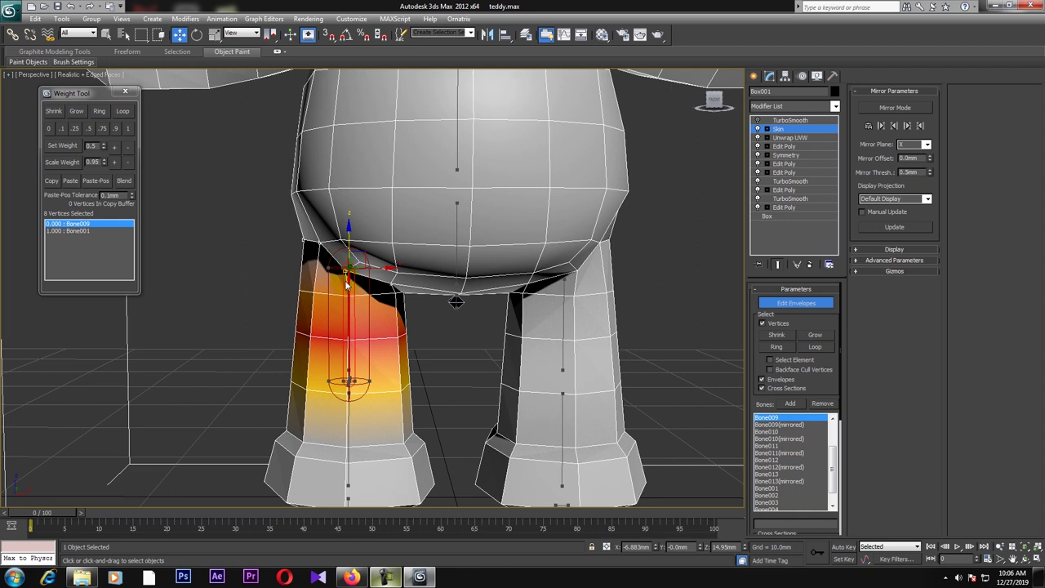
click(89, 129)
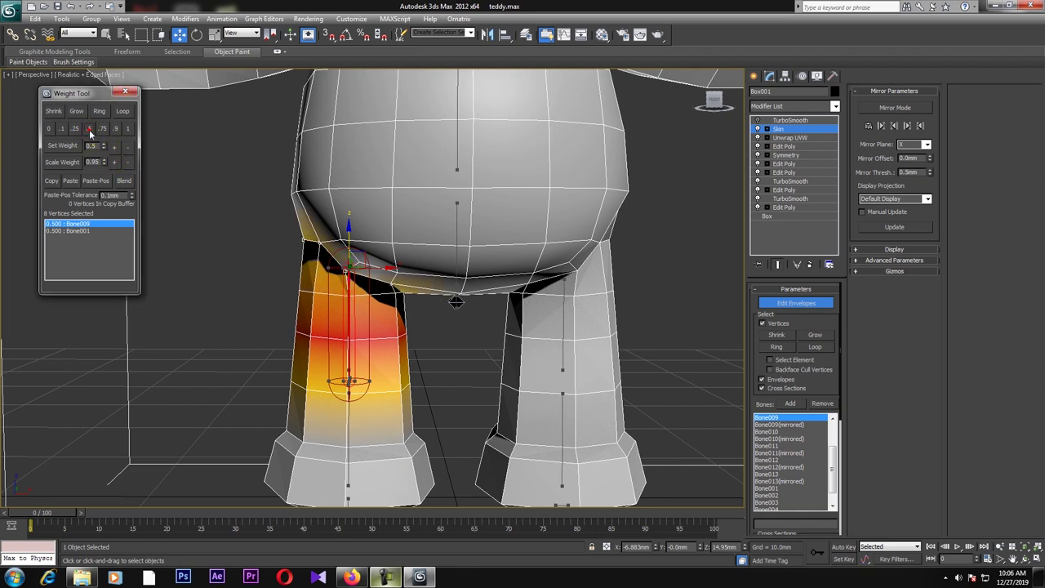
click(456, 253)
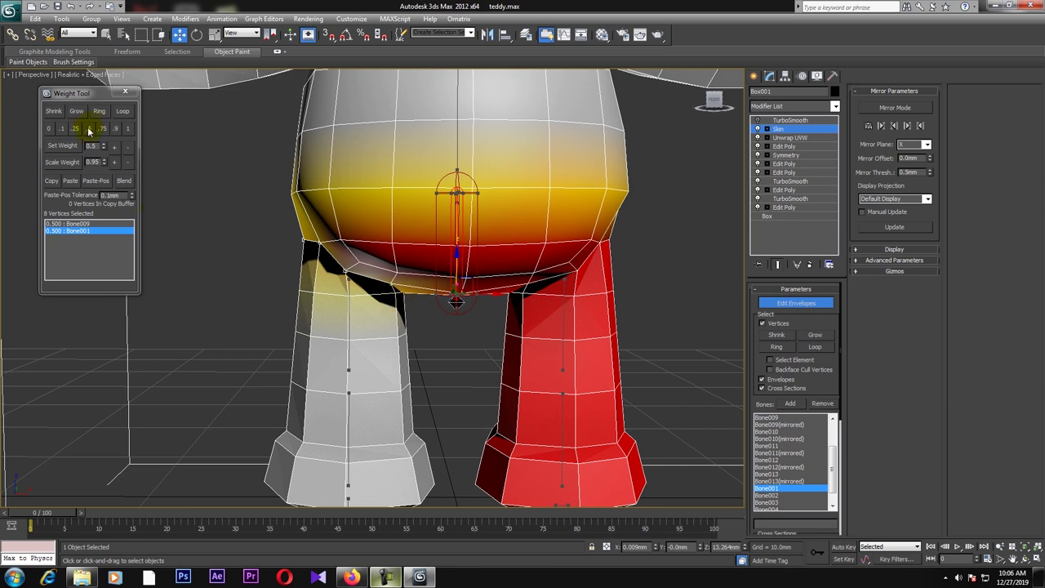
click(347, 347)
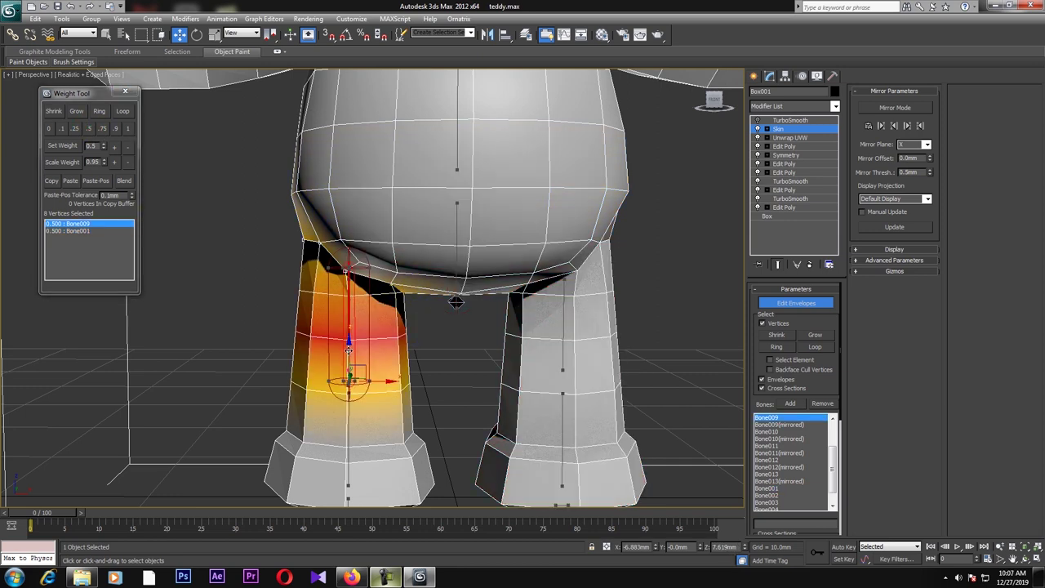
click(348, 415)
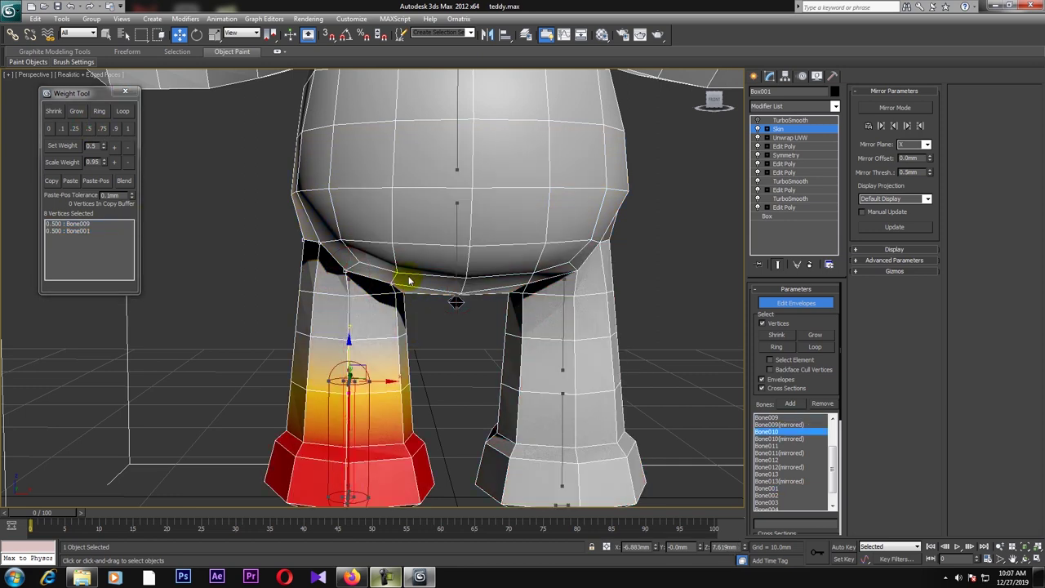
Assign all vertices of the bear's head, including the ears and chin, a weight of 1 to Bone004
scroll(410, 281, down, 4)
middle_drag(434, 176, 432, 234)
click(410, 222)
drag(457, 159, 561, 268)
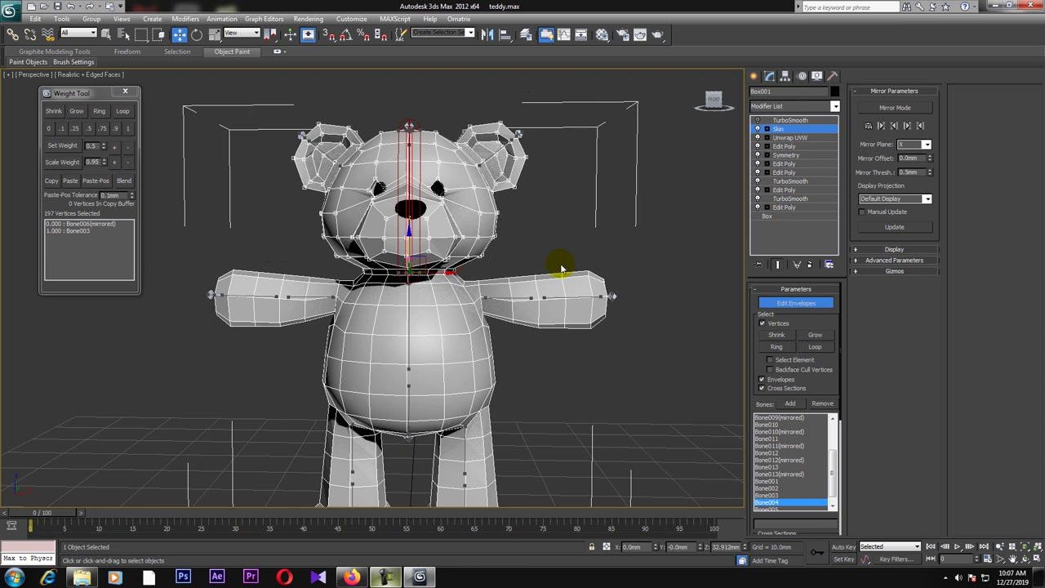
scroll(528, 248, up, 2)
alt+middle_drag(536, 243, 536, 217)
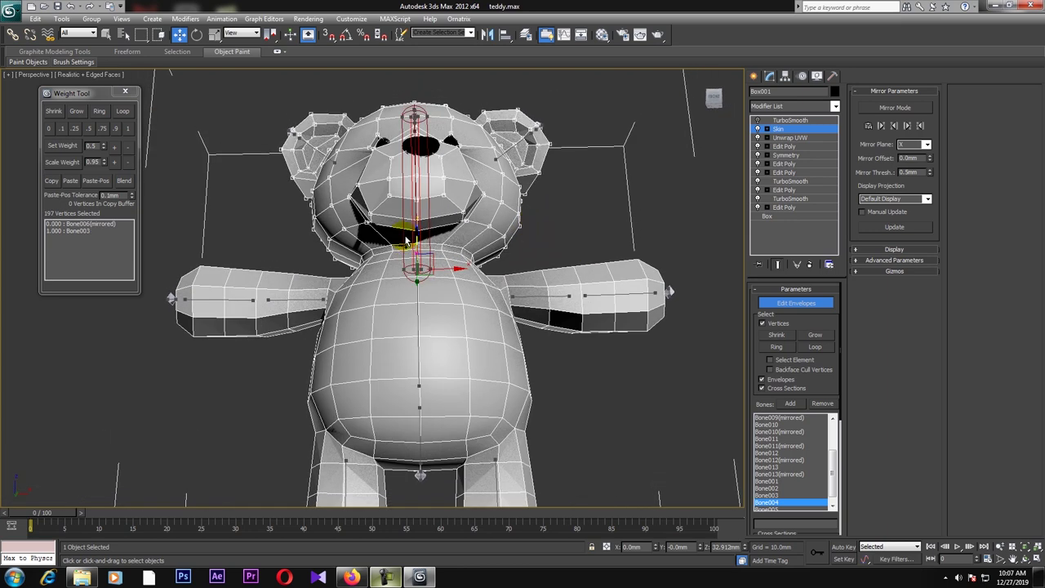
ctrl+drag(434, 211, 433, 207)
alt+middle_drag(453, 208, 433, 234)
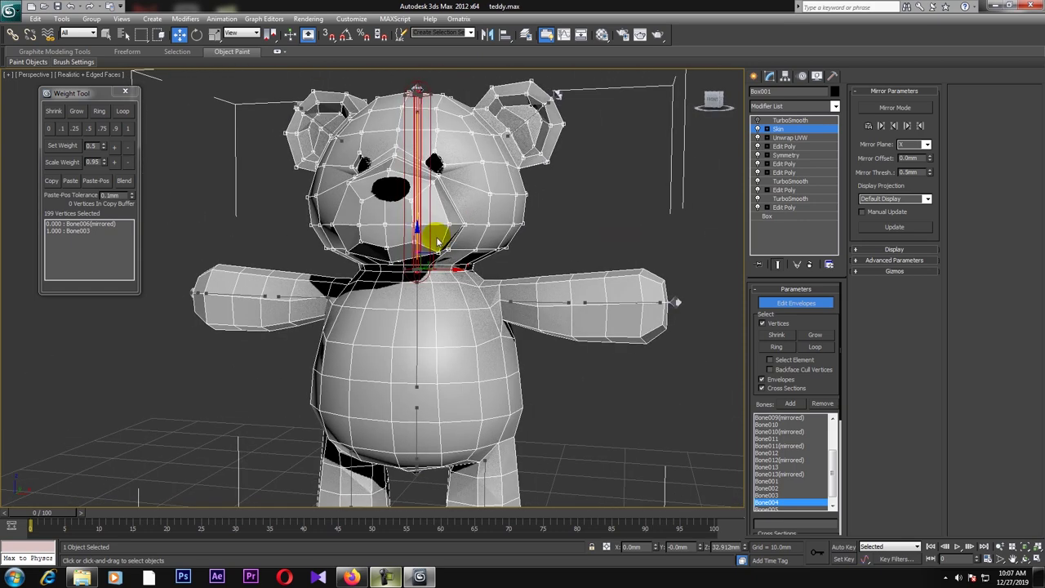
click(129, 128)
Select the upper neck vertex loop just below the head and weight it 0.75 to Bone004 and 0.25 to Bone003
scroll(431, 229, up, 5)
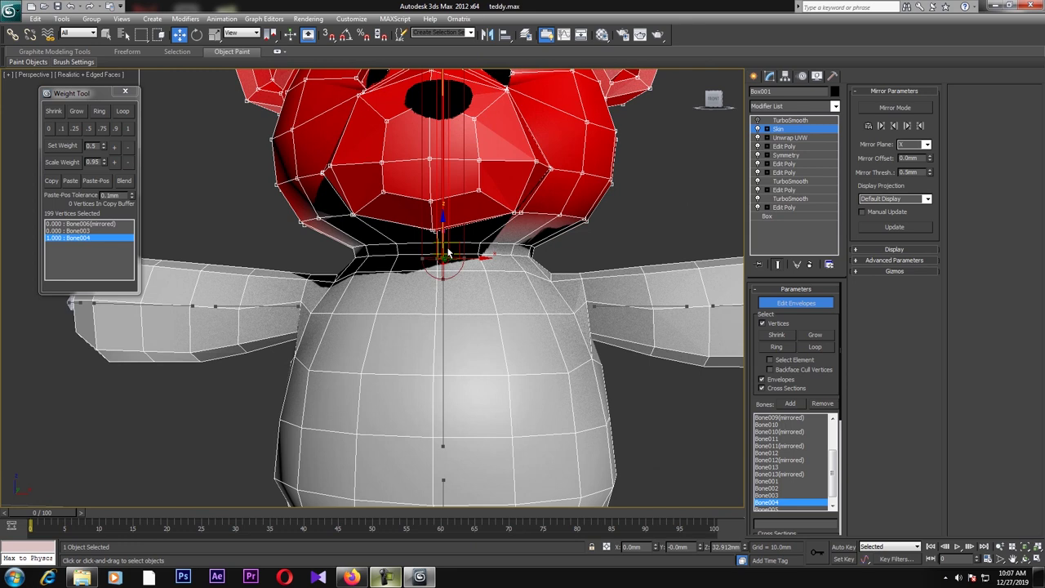
click(397, 246)
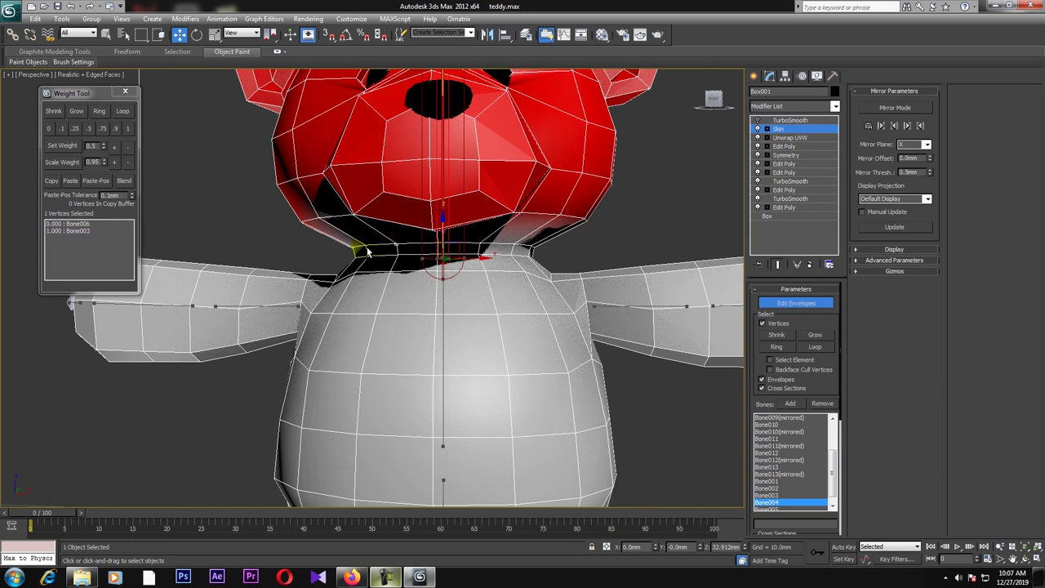
mouse_move(413, 287)
alt+middle_down()
mouse_move(414, 299)
mouse_move(413, 289)
mouse_move(378, 293)
mouse_move(432, 291)
mouse_move(422, 294)
alt+middle_up()
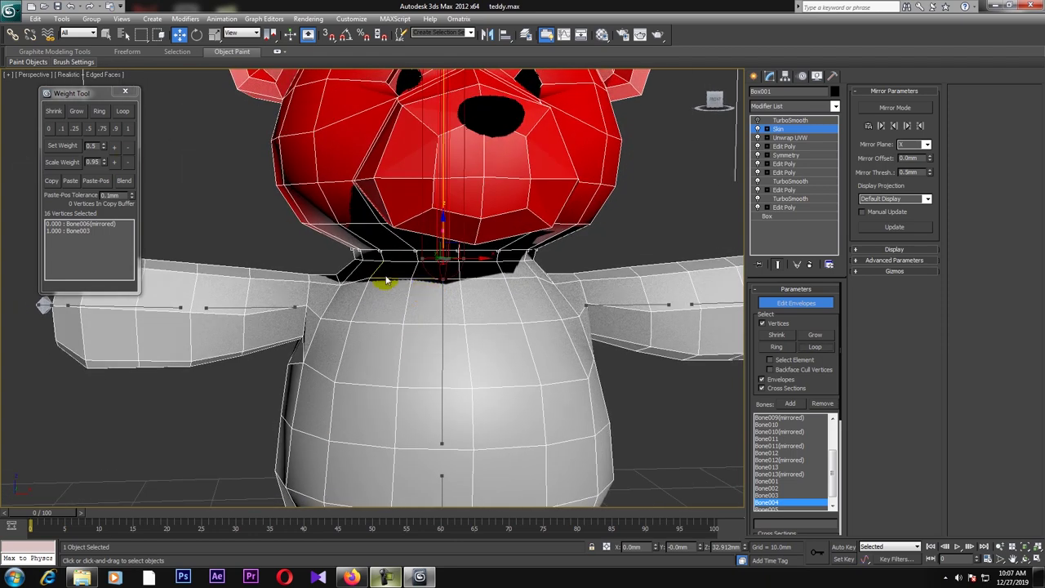
click(102, 128)
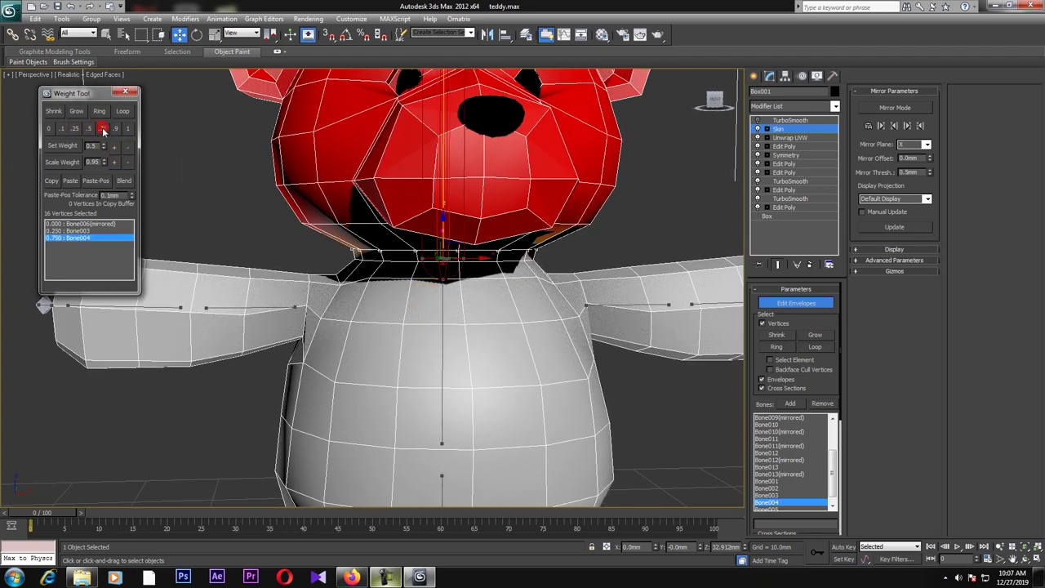
click(442, 312)
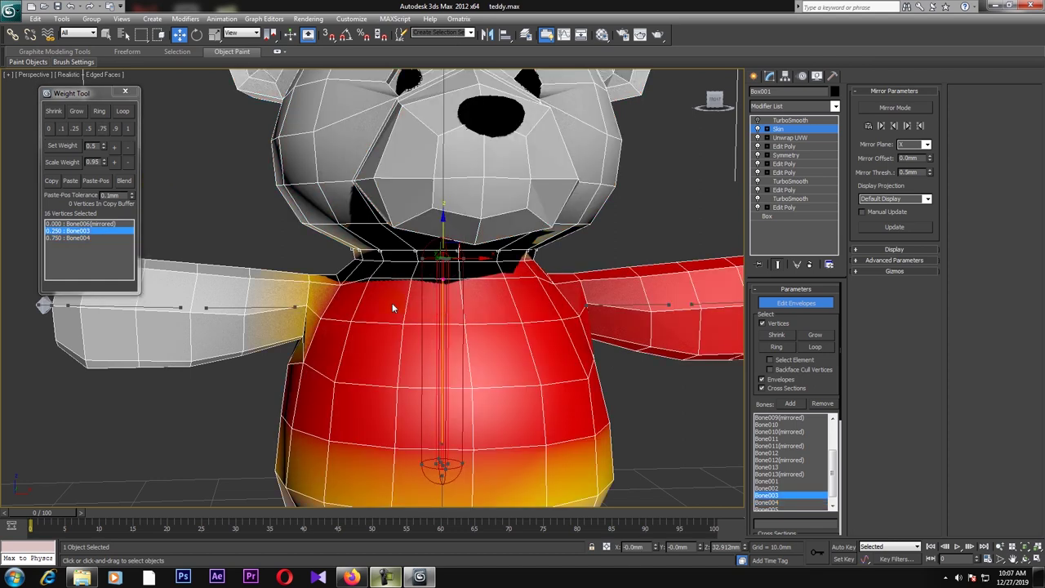
click(75, 129)
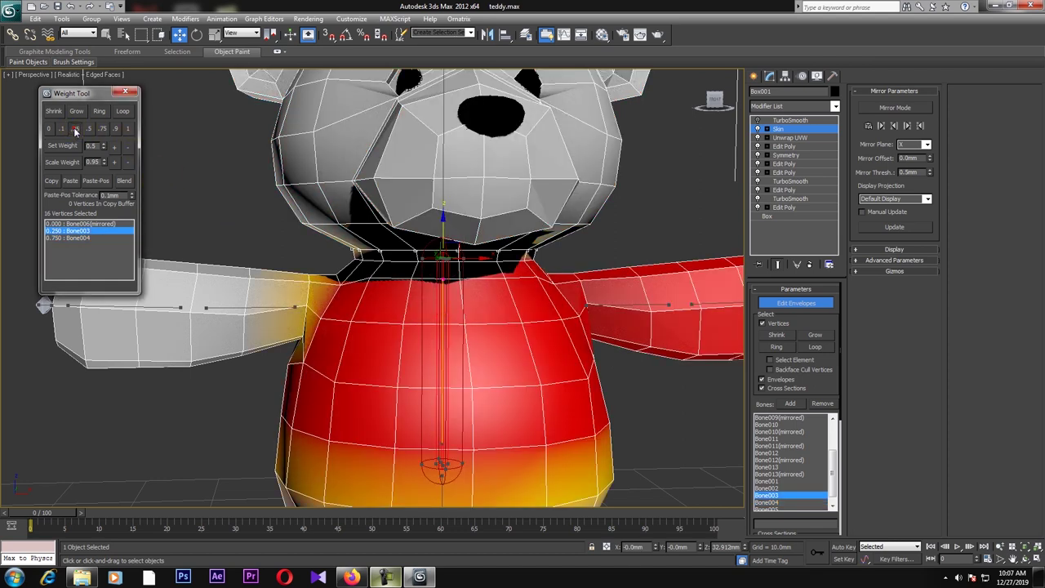
Select the next vertex loop down the neck and set its weight to 0.5 for Bone004
click(360, 256)
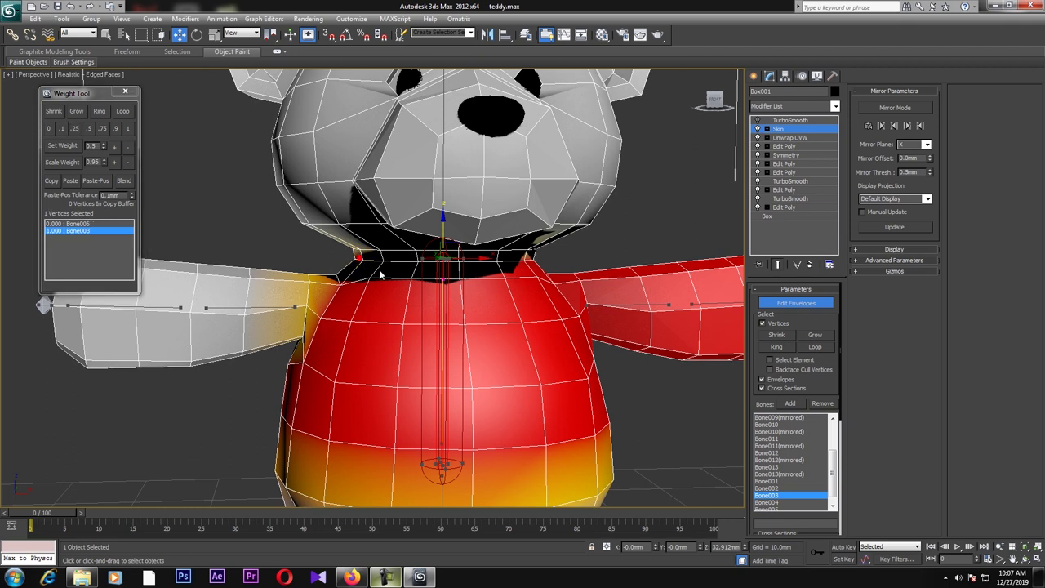
ctrl+click(383, 261)
click(352, 263)
click(361, 260)
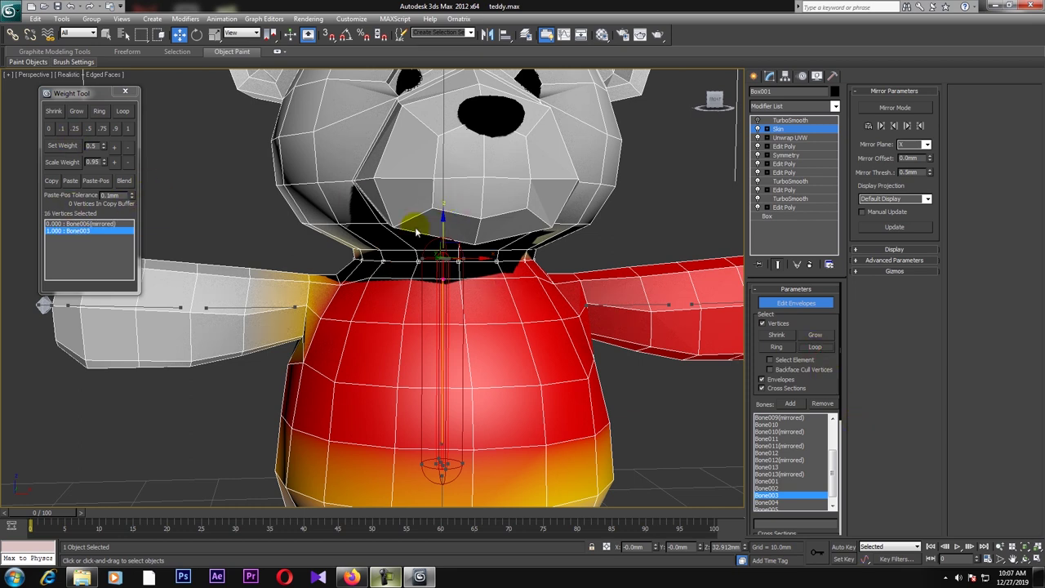
click(443, 188)
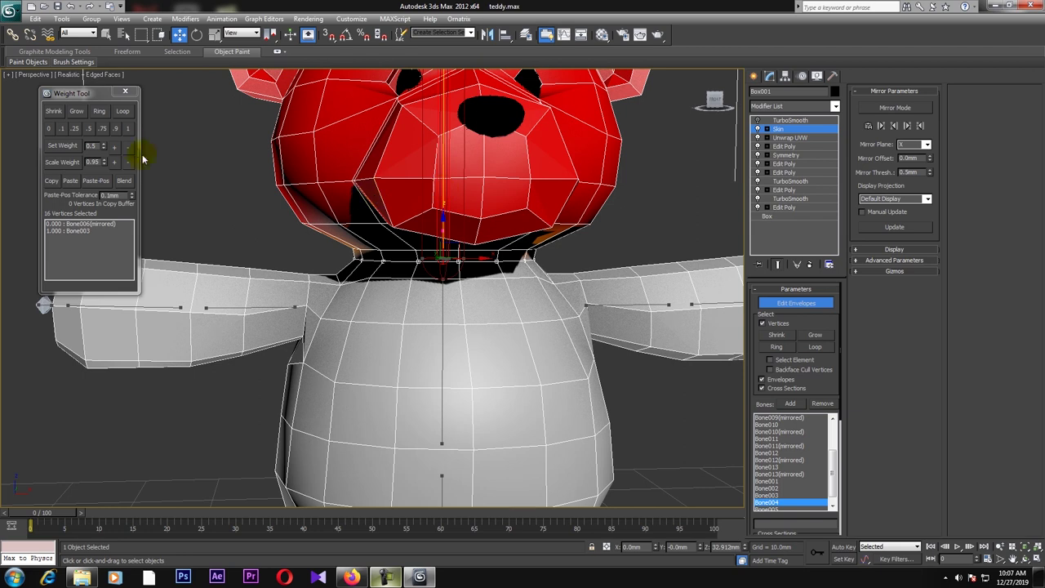
click(90, 129)
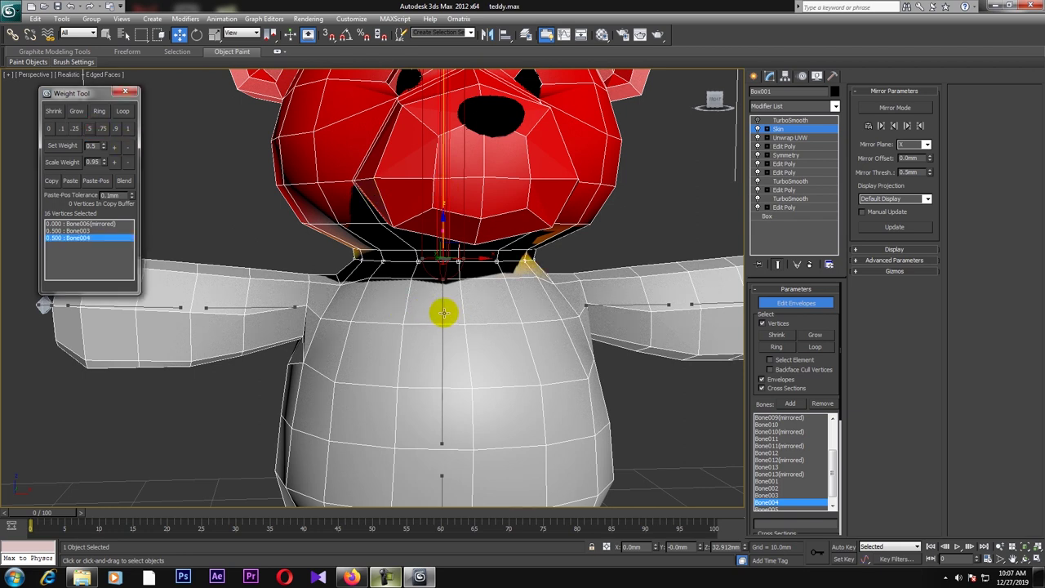
Select Bone003 in the torso and examine its influence on the body, neck and arms from the full front of the bear
click(443, 313)
click(625, 219)
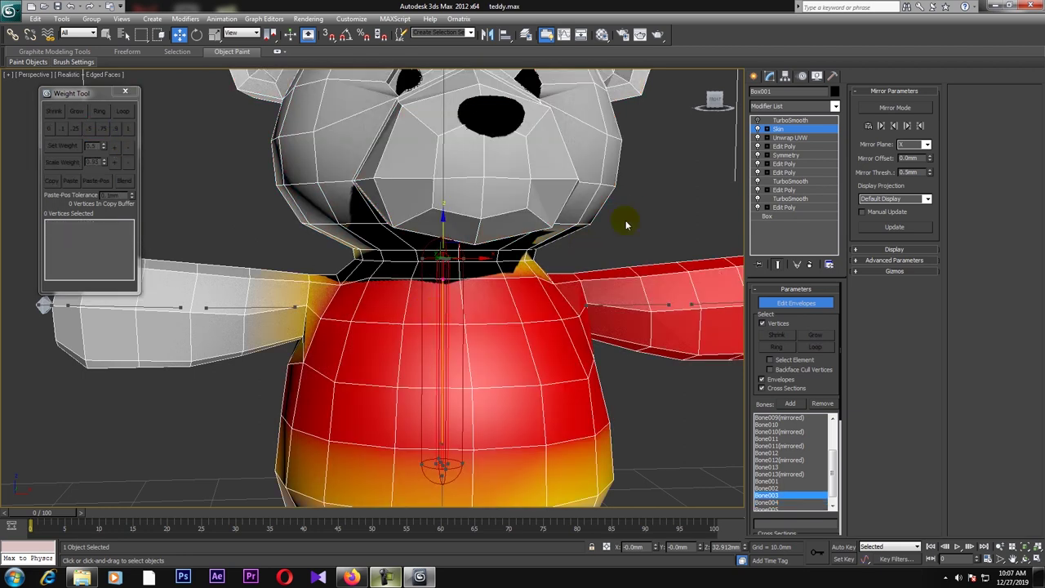
key(z)
middle_drag(511, 266, 507, 299)
scroll(335, 229, up, 5)
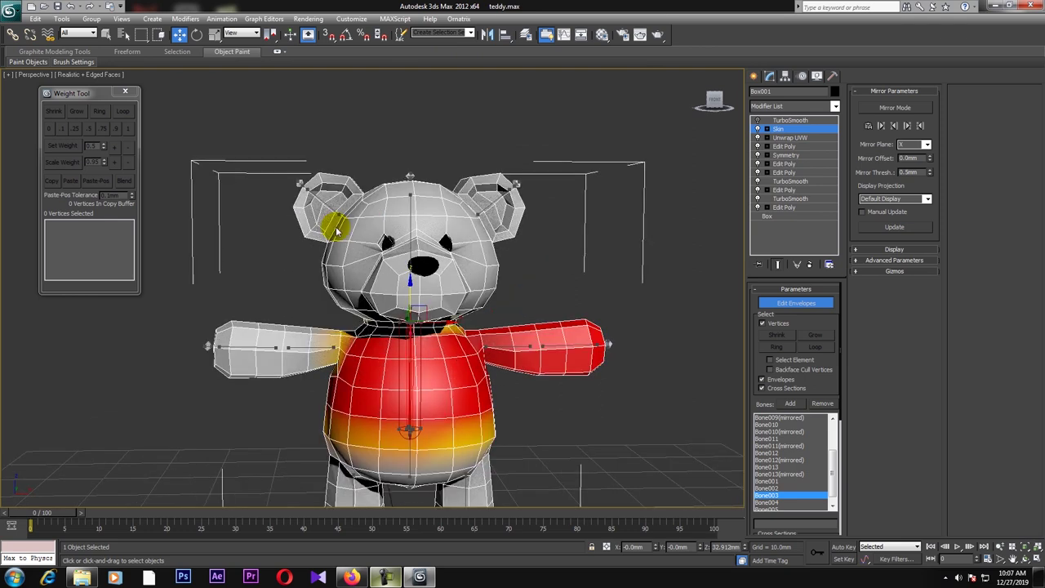
scroll(312, 193, up, 3)
mouse_move(315, 198)
middle_down()
mouse_move(327, 225)
mouse_move(316, 205)
middle_up()
key(z)
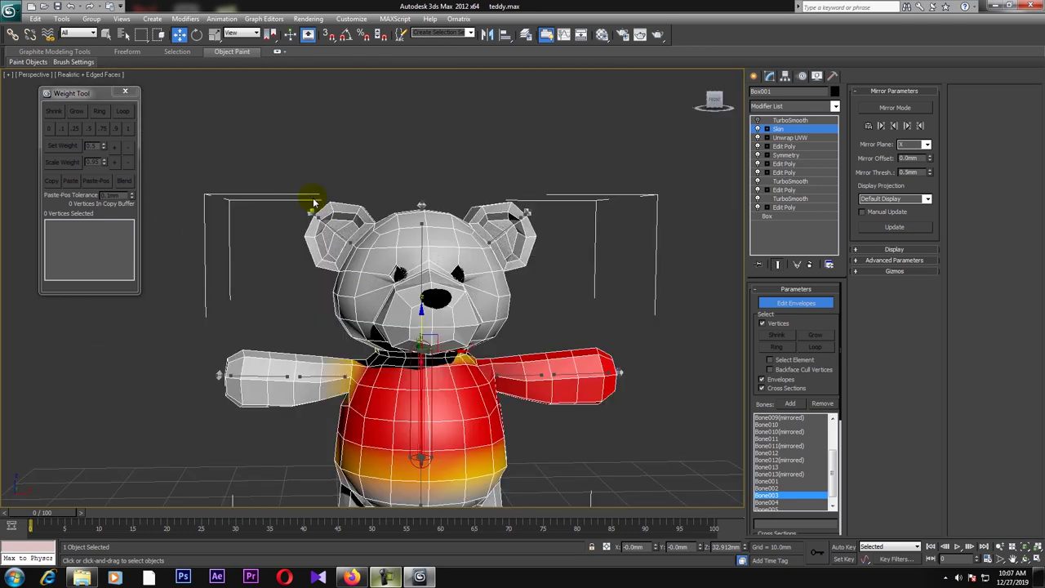
Select the vertices of the bear's right ear, including its inner hollow and outer rim, and assign them a weight of 1 to Bone012
scroll(322, 210, up, 5)
click(303, 208)
middle_drag(303, 210, 286, 161)
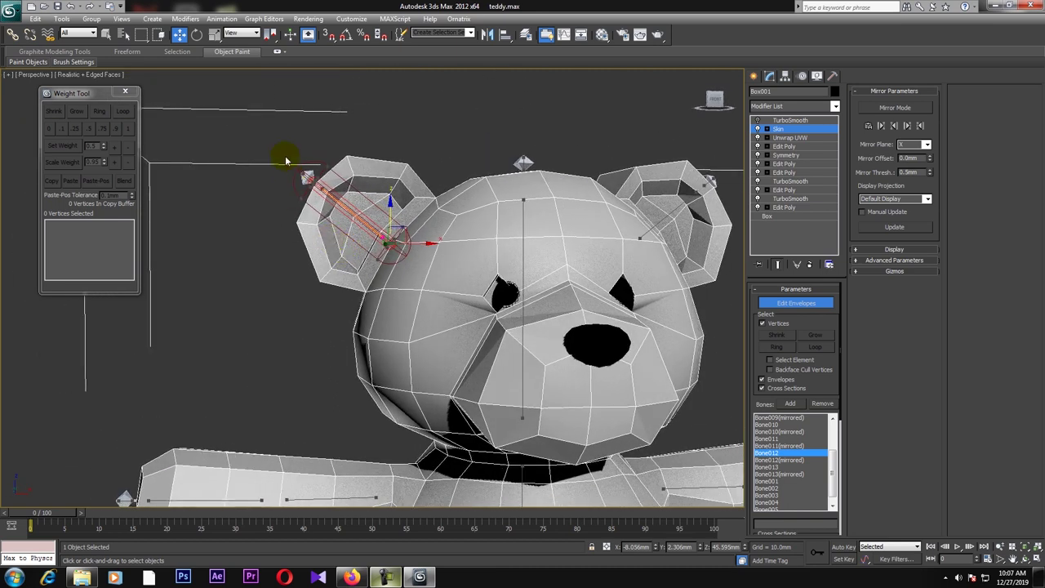
drag(369, 227, 381, 244)
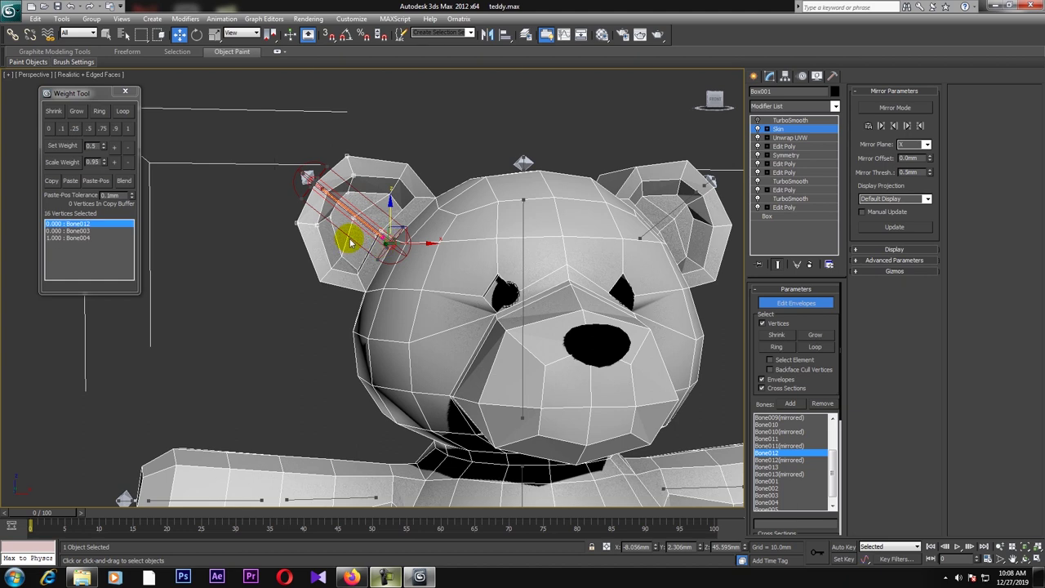
scroll(348, 237, up, 2)
scroll(352, 238, up, 2)
ctrl+click(299, 251)
ctrl+click(343, 261)
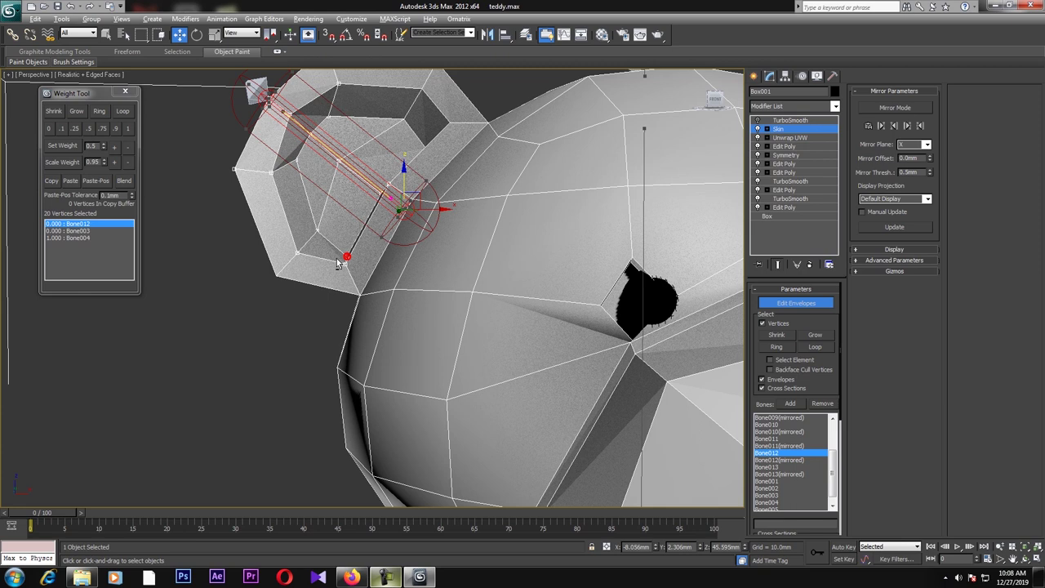
alt+middle_drag(337, 260, 423, 266)
ctrl+click(436, 150)
ctrl+click(419, 124)
ctrl+click(445, 95)
ctrl+click(471, 130)
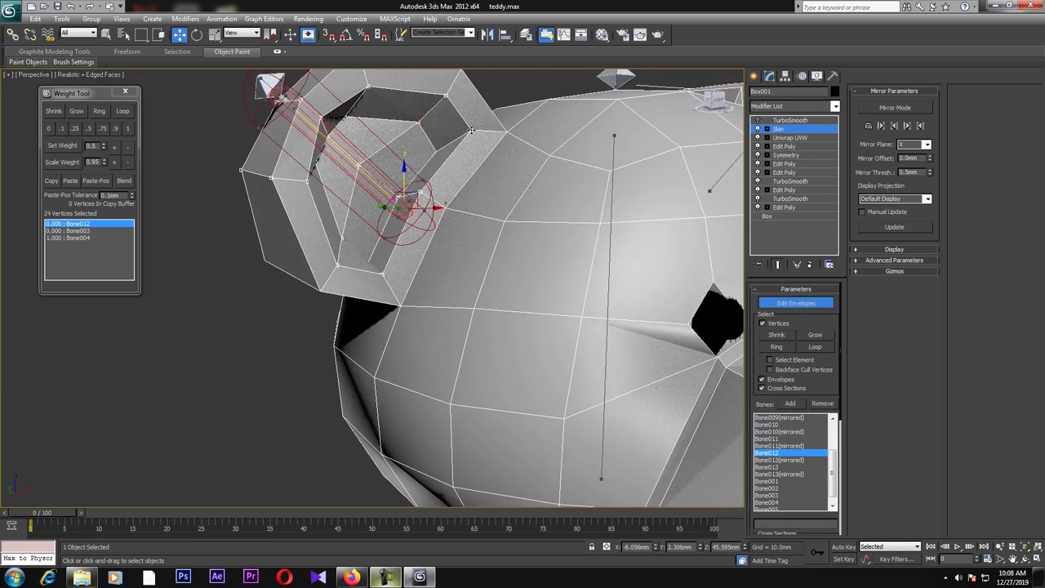
middle_drag(471, 130, 460, 144)
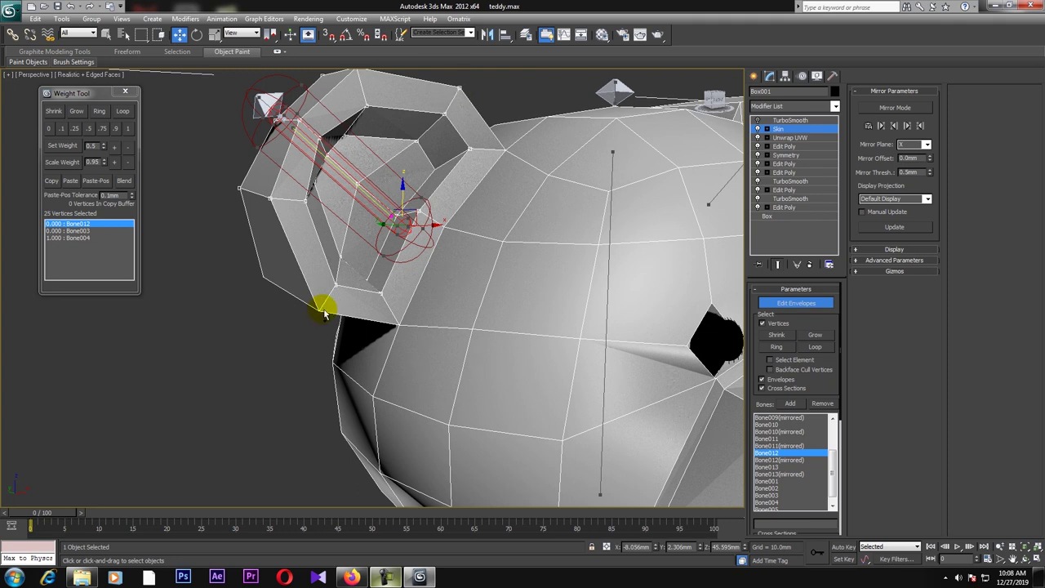
ctrl+drag(266, 274, 268, 273)
alt+middle_drag(299, 198, 313, 187)
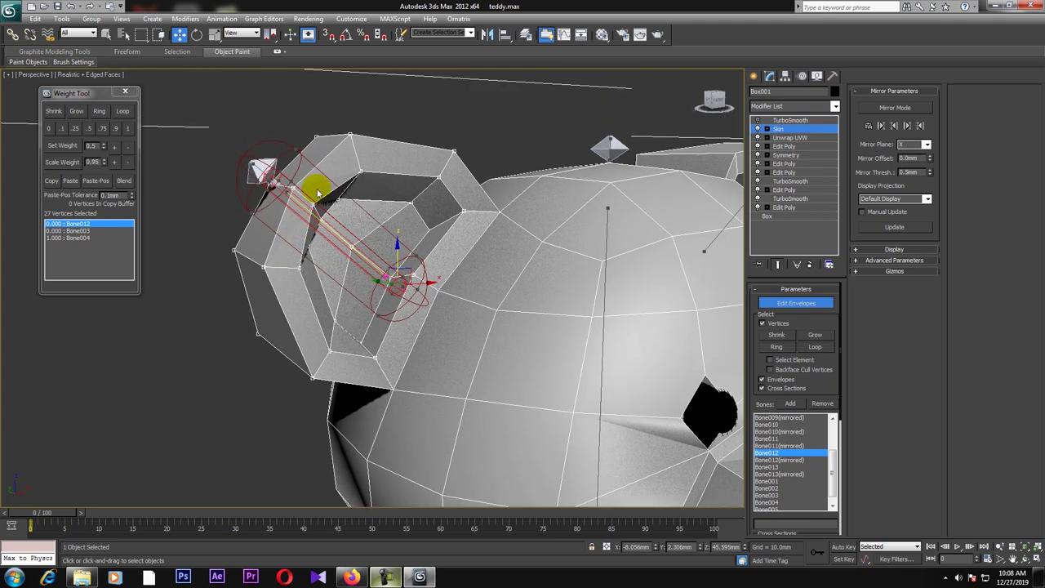
click(129, 129)
Set the remaining unweighted vertex on the back of the right ear to a weight of 1 for Bone012
alt+middle_drag(373, 247, 192, 292)
click(459, 209)
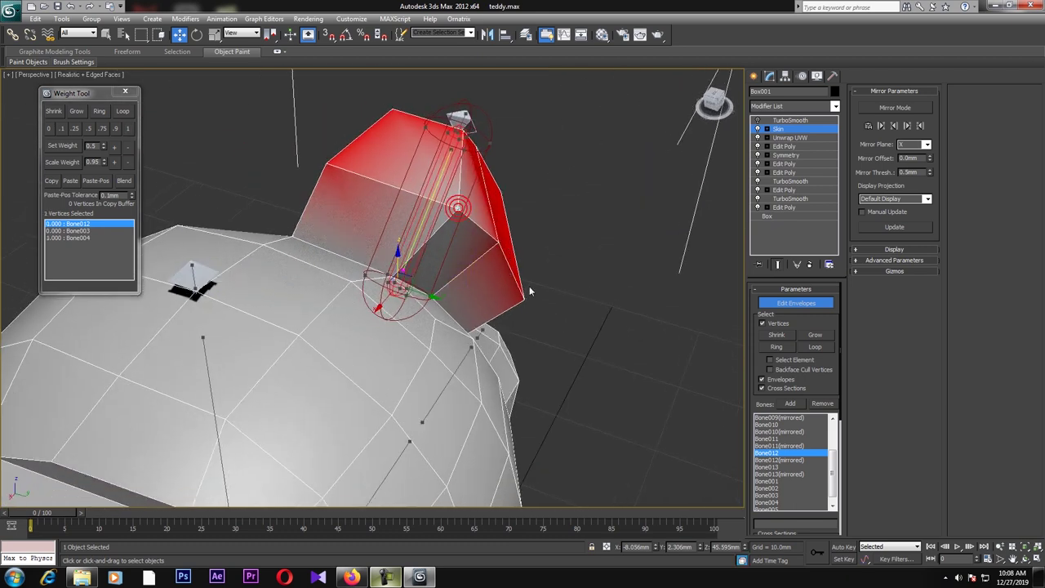
click(127, 128)
Set the six vertices around the base of the right ear to a weight of 0.5 for Bone012 and check Bone004's influence there
alt+middle_drag(523, 261, 338, 312)
ctrl+click(380, 374)
ctrl+click(496, 205)
alt+middle_drag(544, 203, 427, 270)
ctrl+click(417, 306)
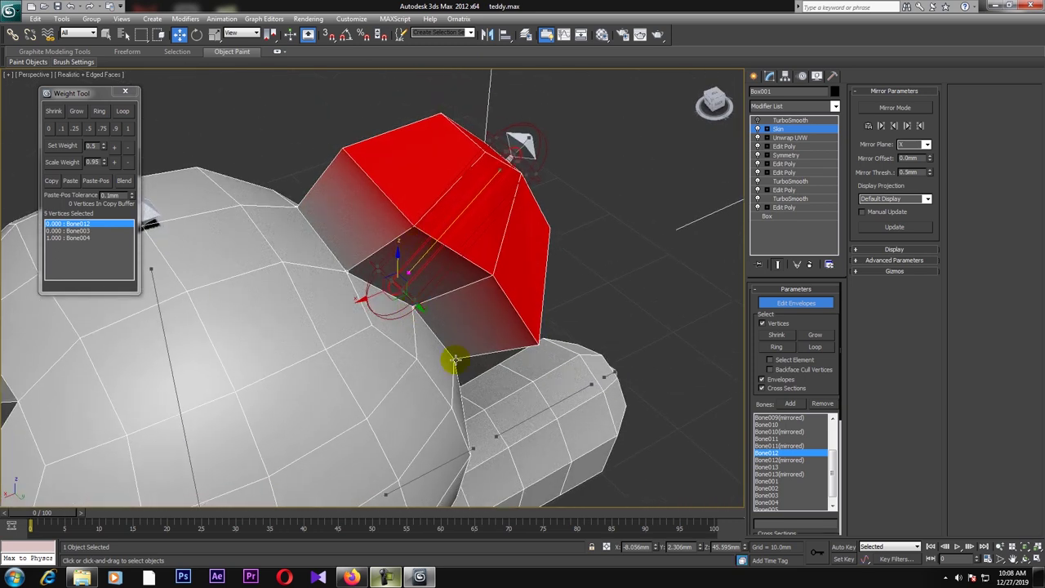
alt+middle_drag(454, 368, 378, 327)
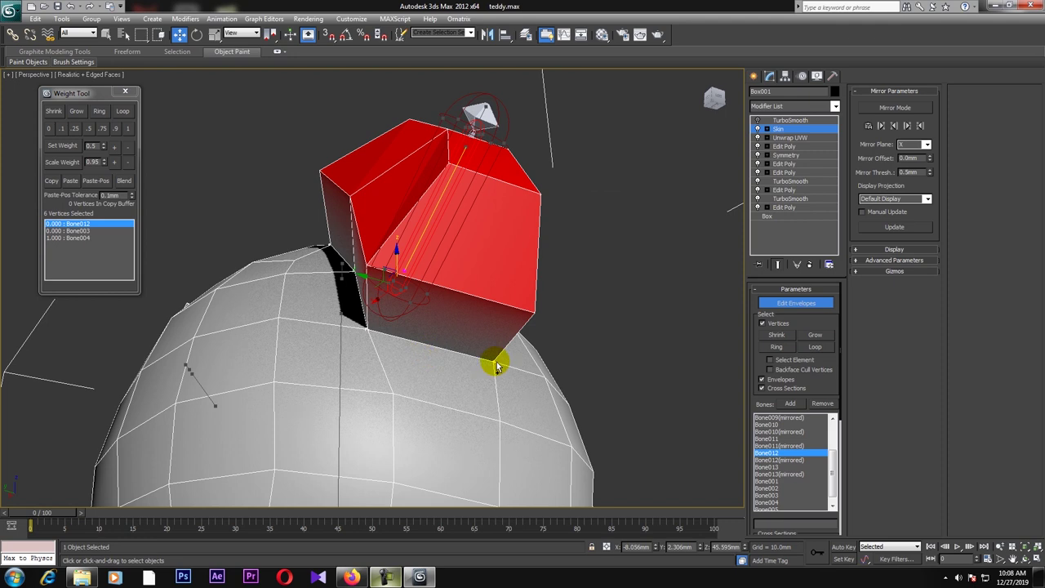
alt+middle_drag(537, 369, 466, 380)
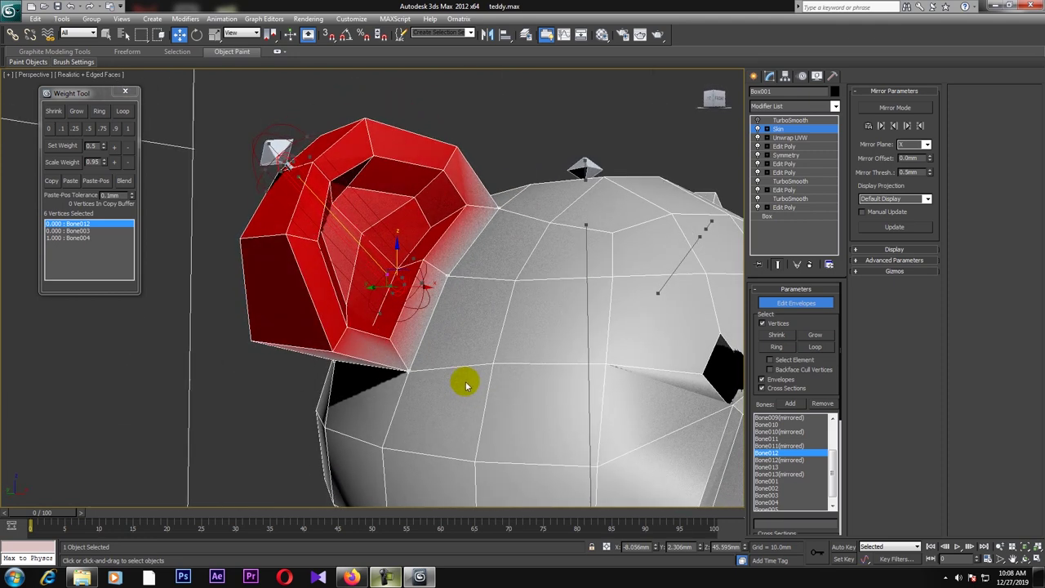
click(89, 131)
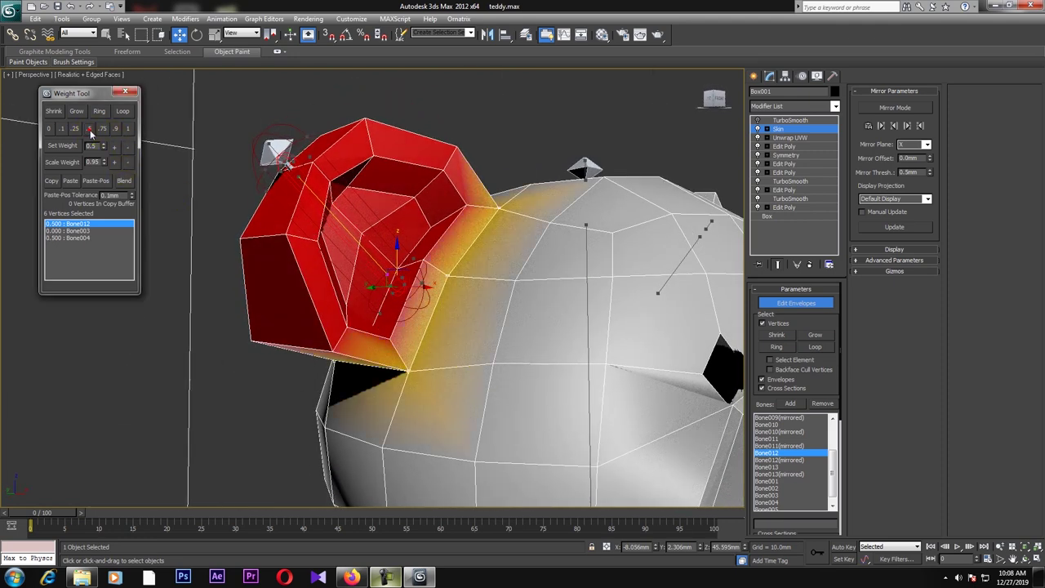
click(588, 339)
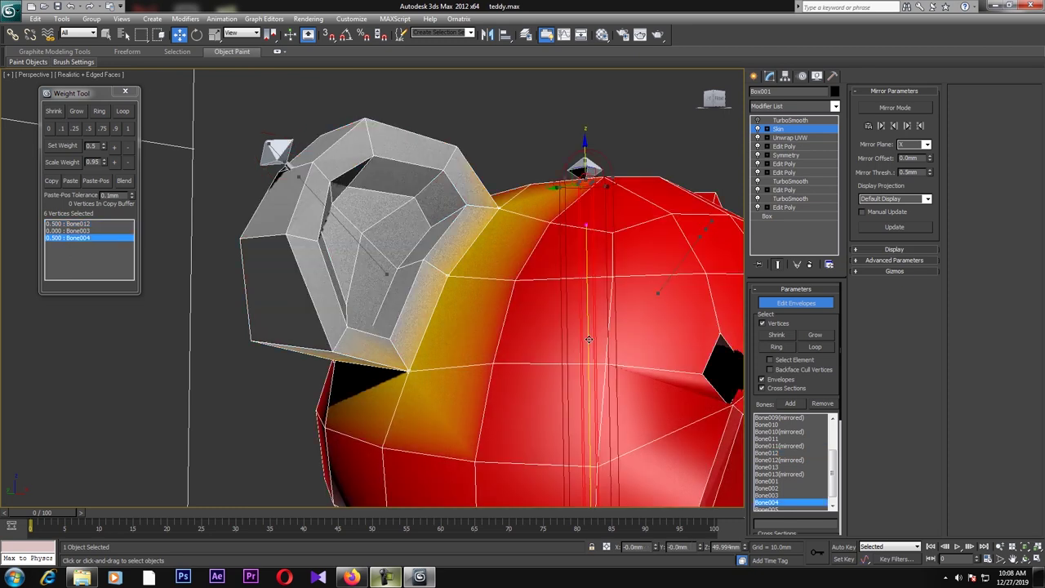
Select all vertices of the bear and, in Mirror Mode across the X plane, paste the green side's vertex weights to the blue side
scroll(554, 286, down, 5)
alt+middle_drag(527, 317, 525, 352)
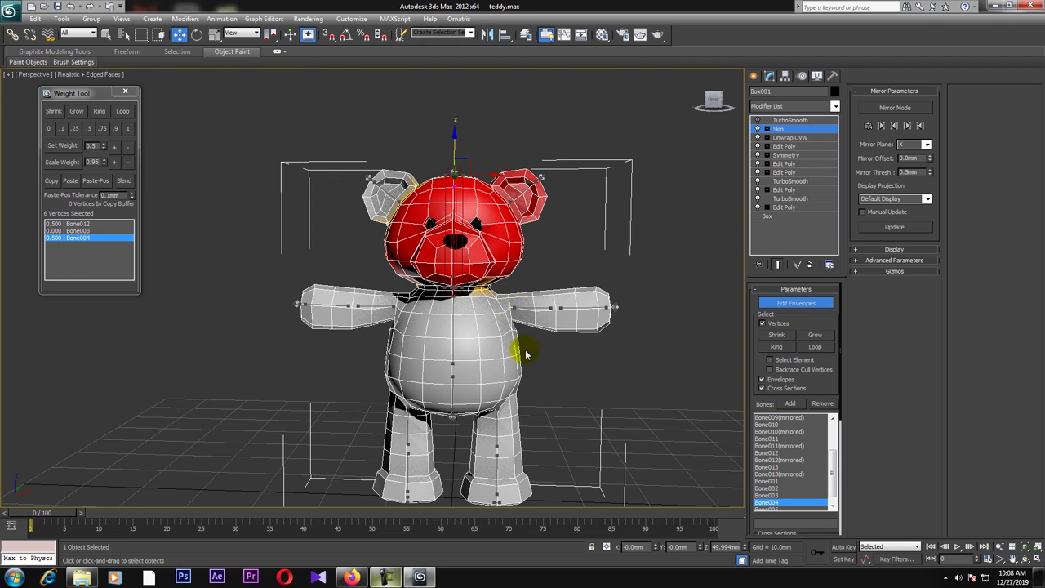
alt+middle_drag(546, 400, 548, 373)
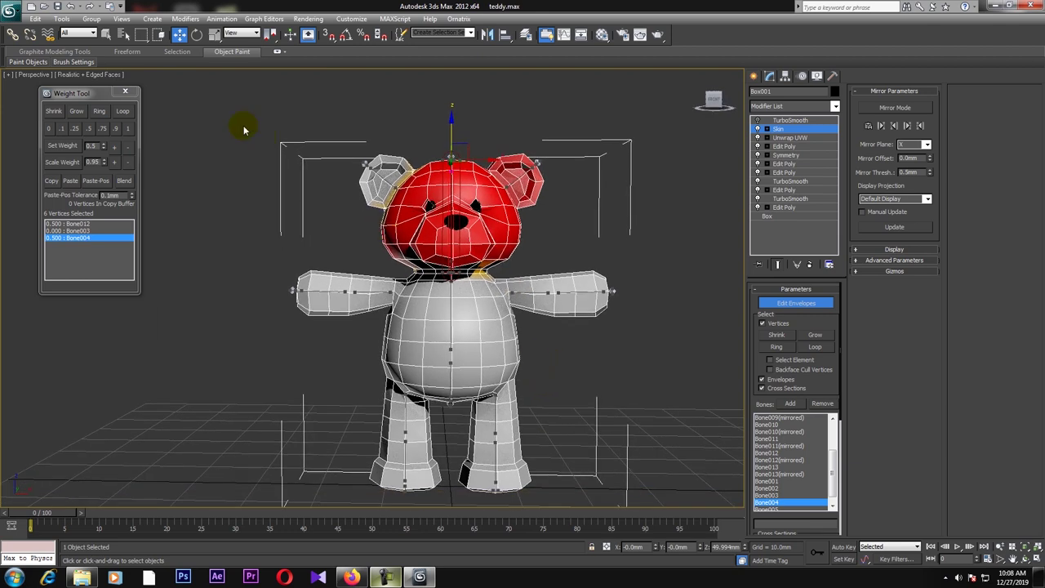
key(ctrl+a)
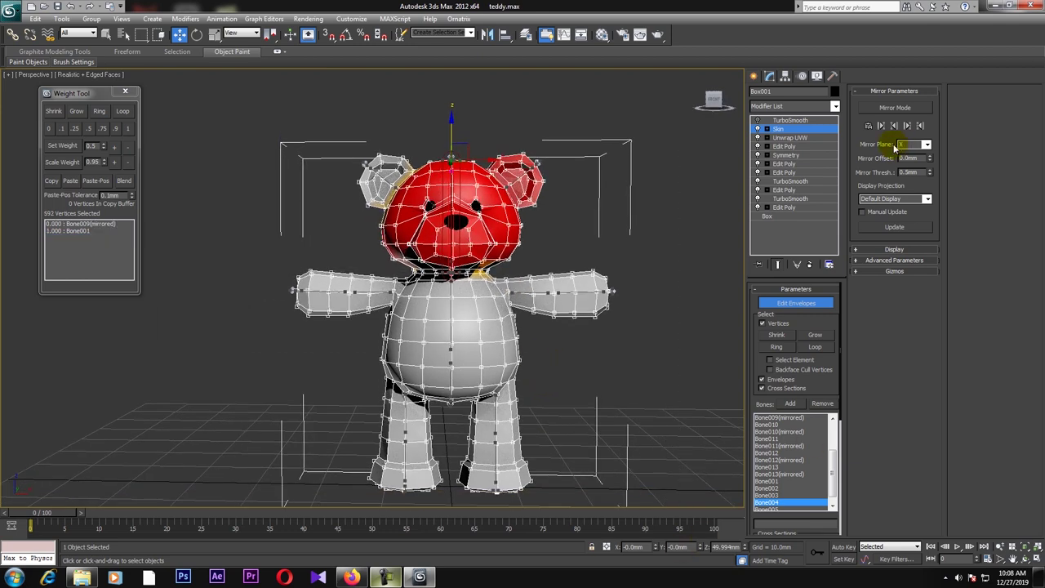
click(895, 108)
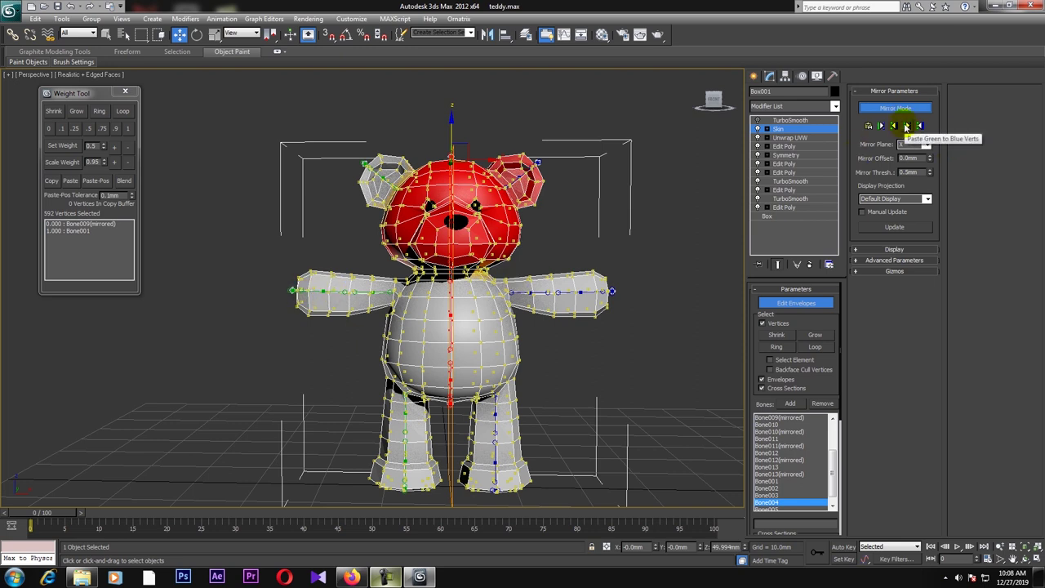
click(906, 126)
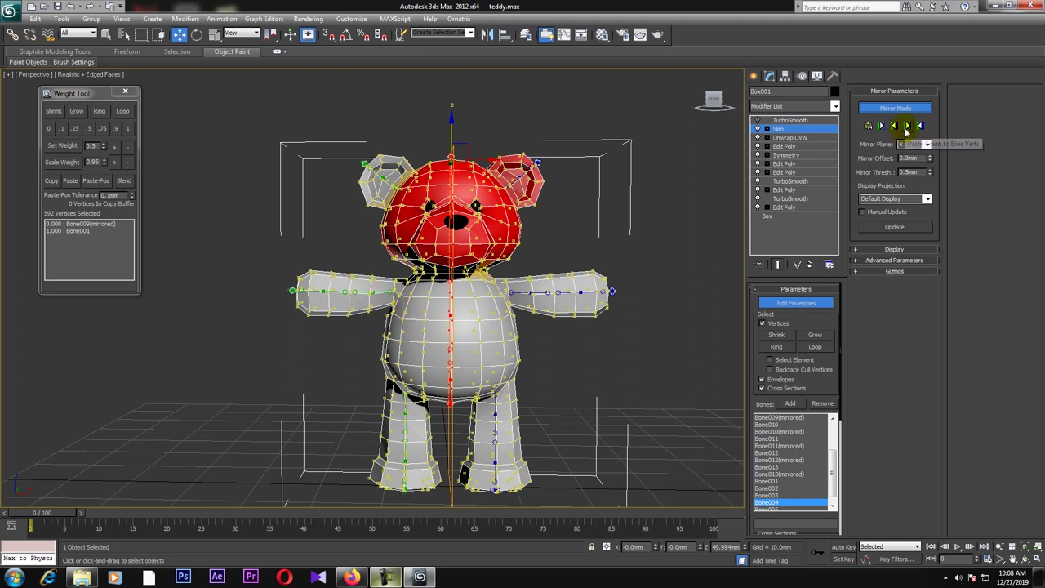
Paste the green vertices' skin weights to the blue vertices in the Skin modifier's Mirror Mode, and leave envelope editing
click(907, 127)
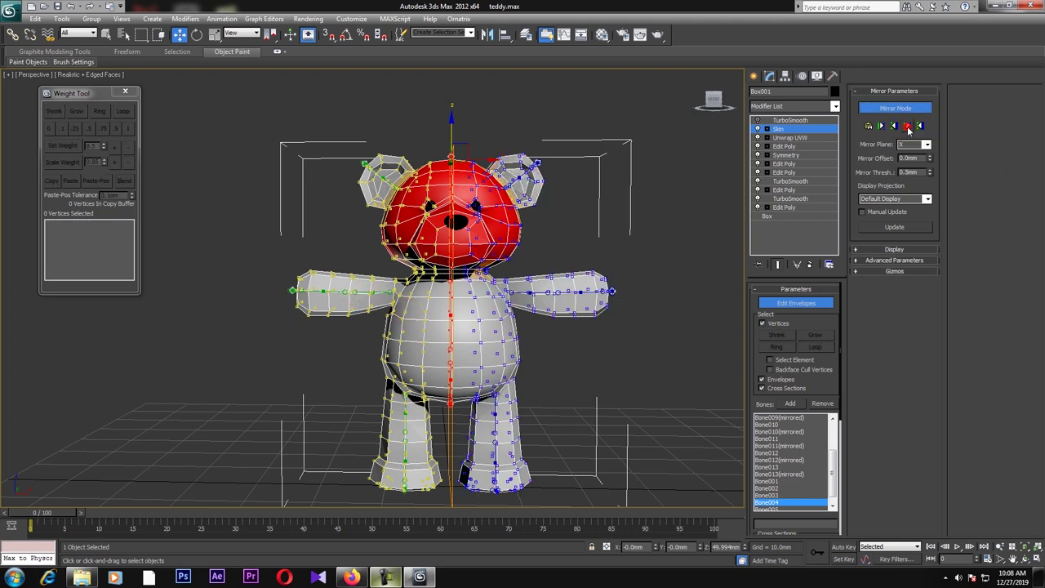
click(753, 76)
Reopen the Skin modifier's envelopes and inspect the mirrored weights on the arm, torso and head bones
click(770, 75)
click(785, 128)
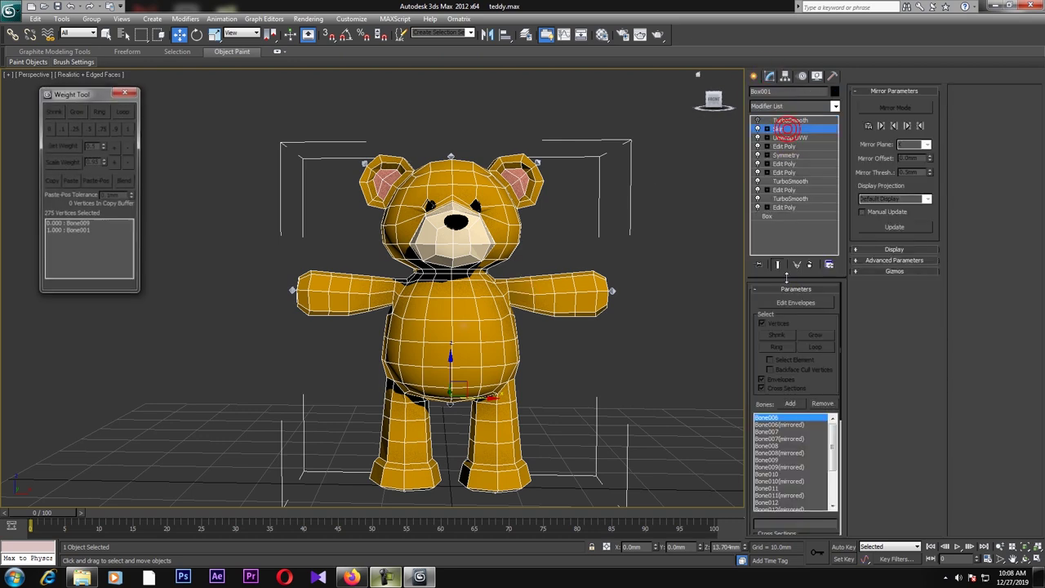
click(793, 303)
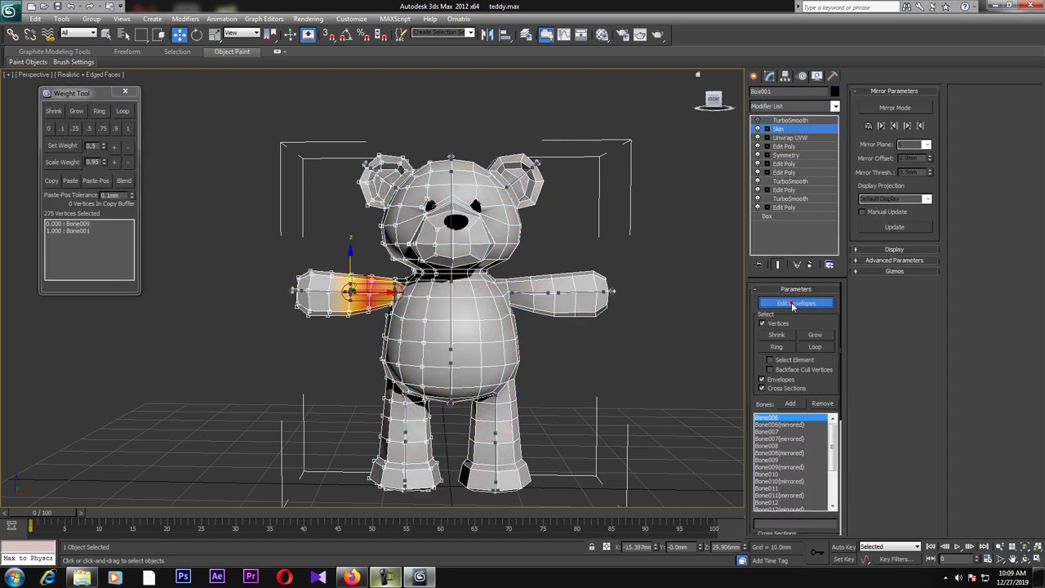
click(521, 292)
click(586, 291)
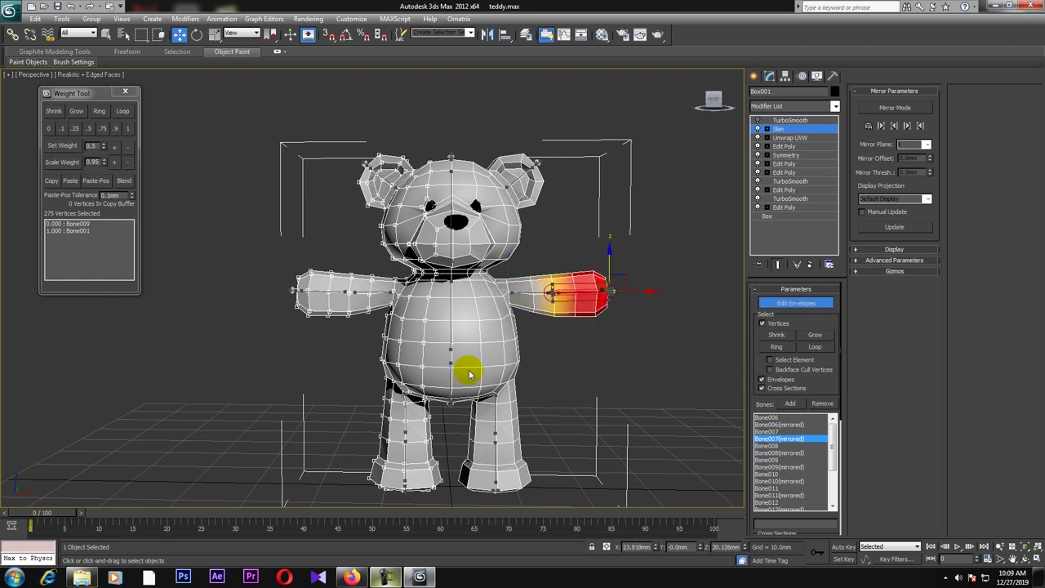
click(449, 327)
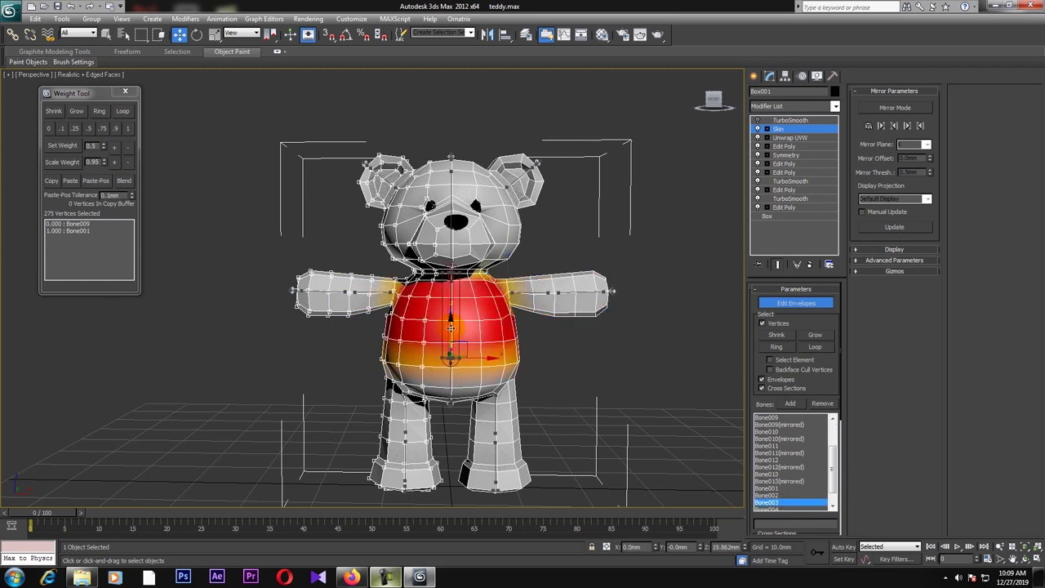
click(450, 240)
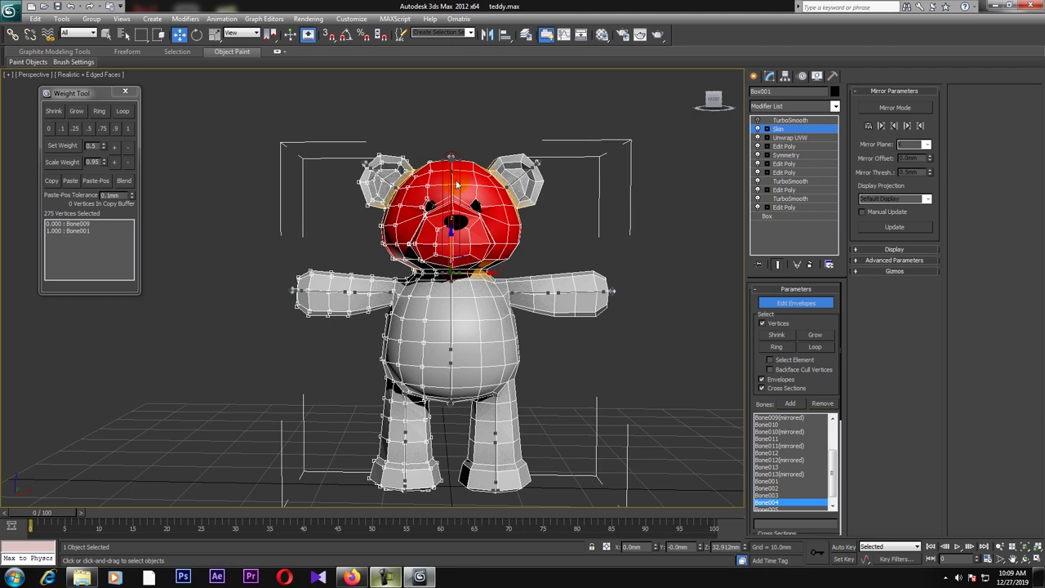
Examine the skin weights of the upper and lower bones in both legs, and leave envelope editing
click(402, 414)
click(493, 417)
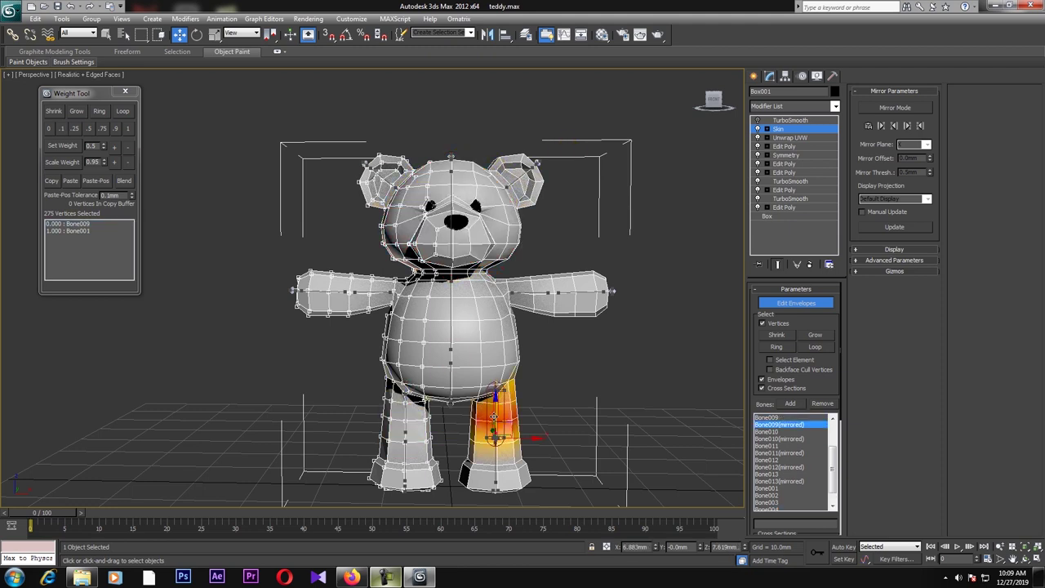
click(405, 455)
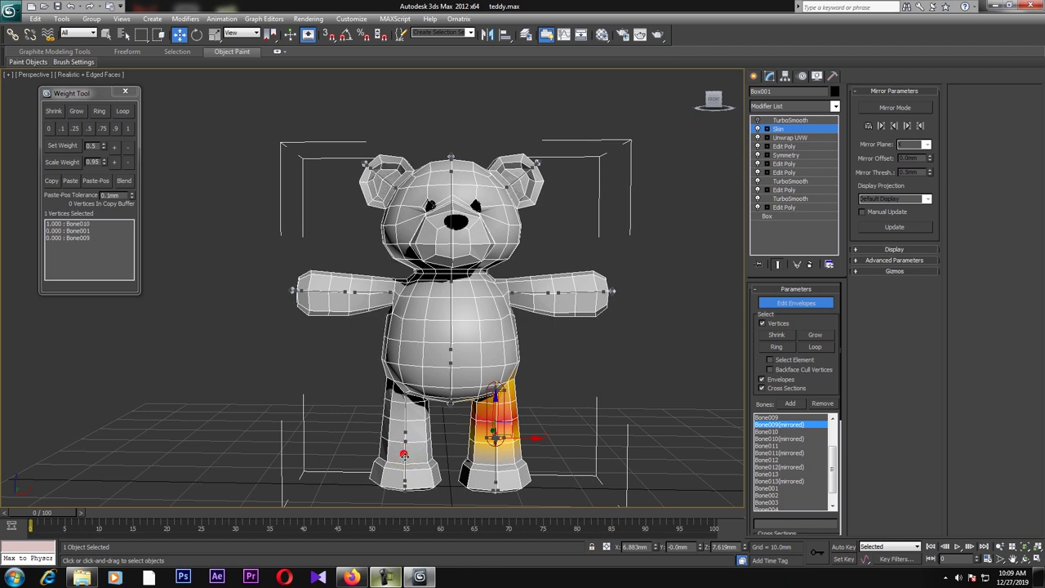
click(405, 451)
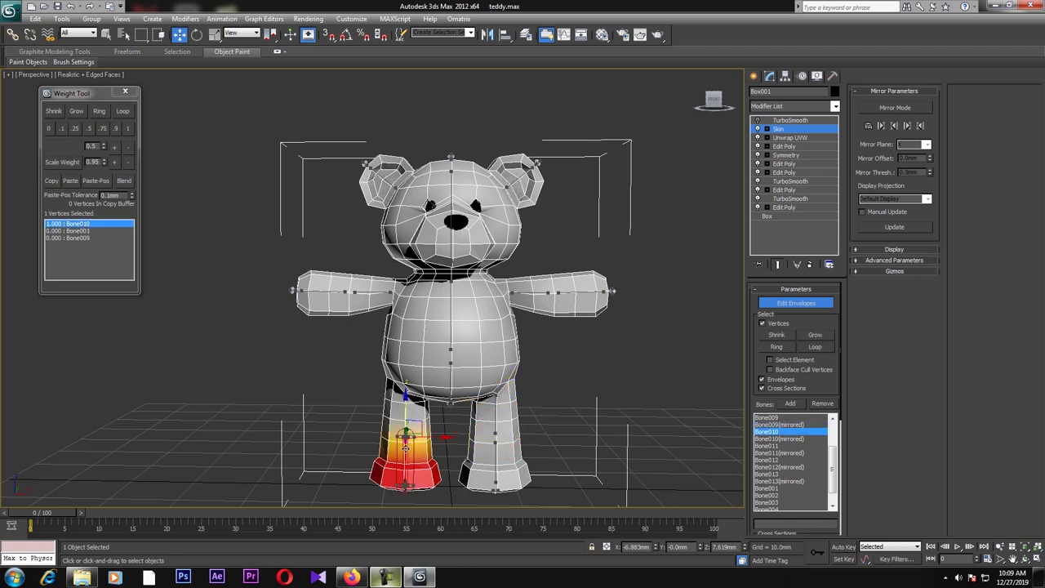
click(494, 451)
click(495, 452)
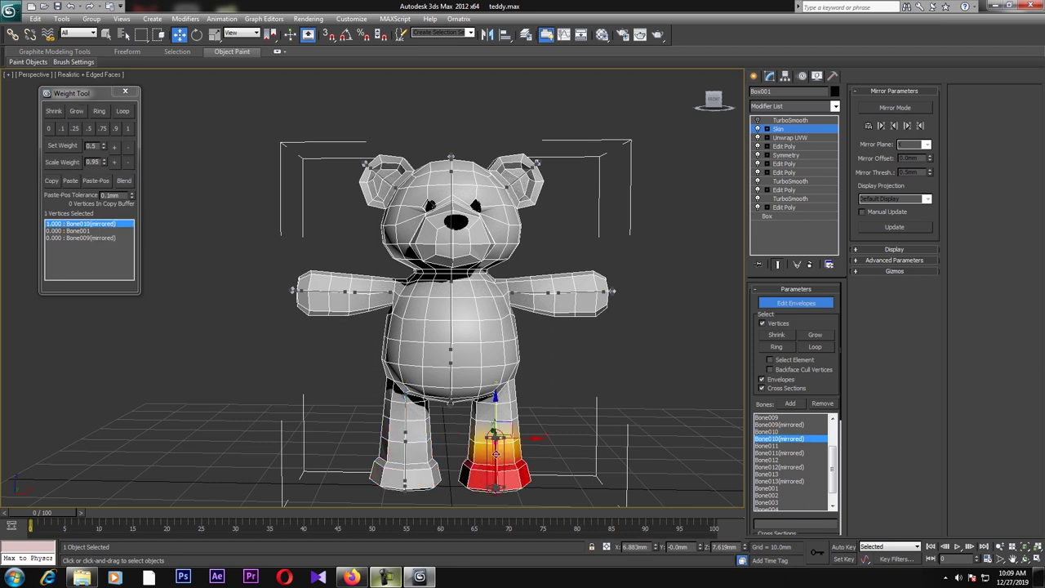
click(590, 406)
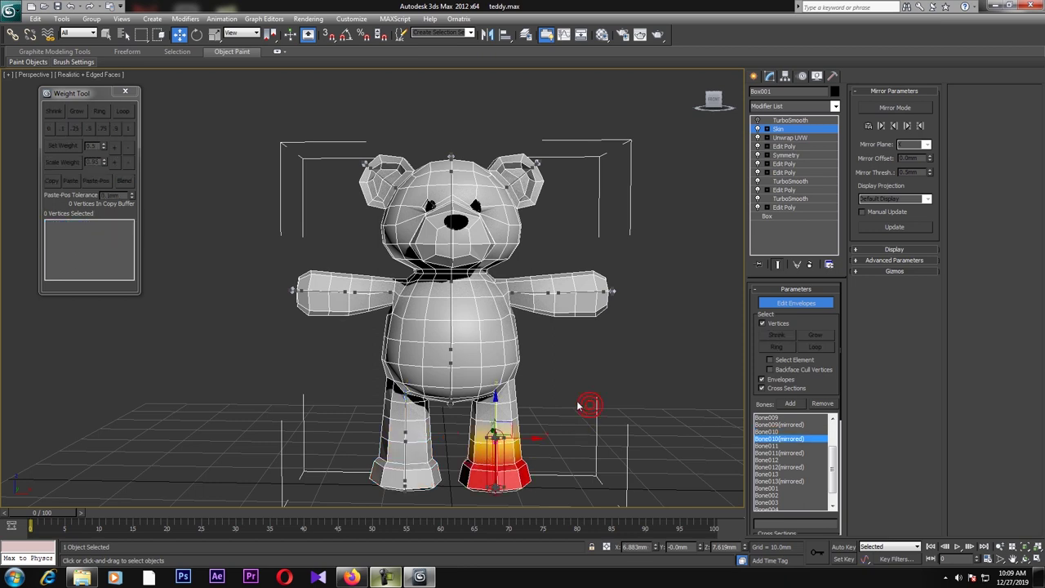
click(755, 76)
click(667, 202)
click(492, 309)
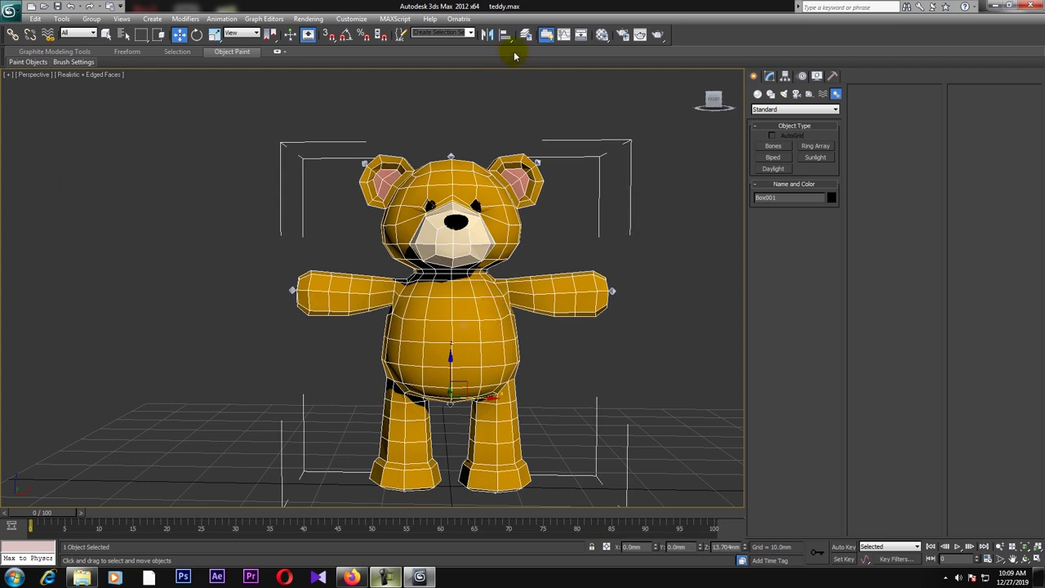
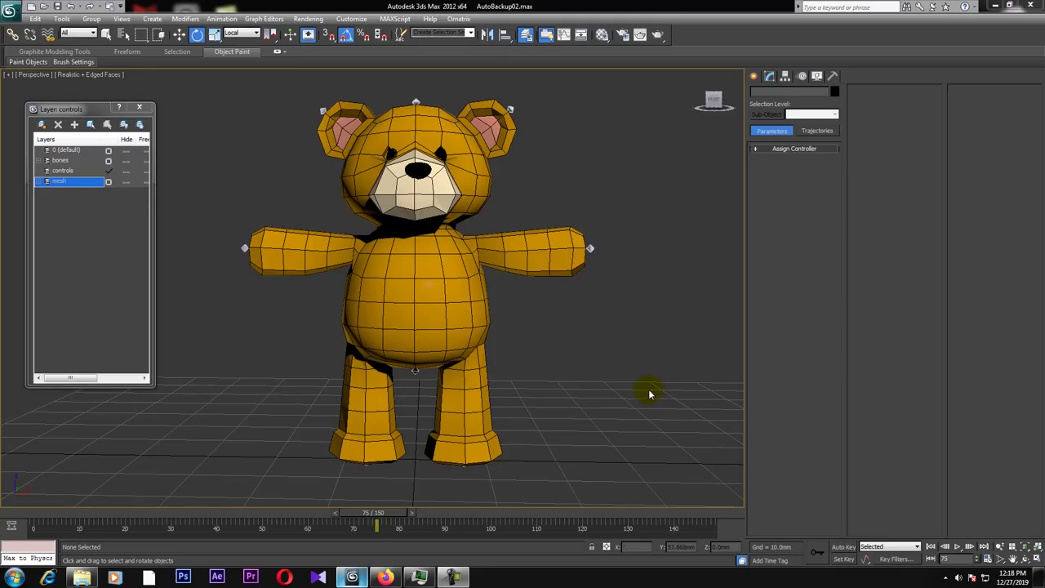
Hide the mesh layer so that only the teddy's bones remain displayed
alt+middle_drag(586, 358, 550, 356)
scroll(549, 357, down, 1)
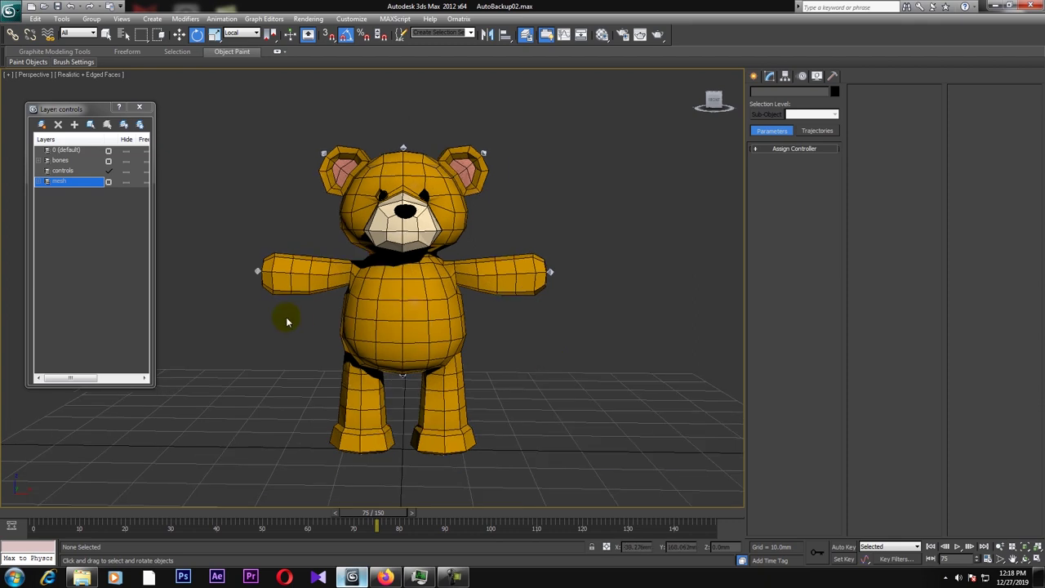
click(125, 182)
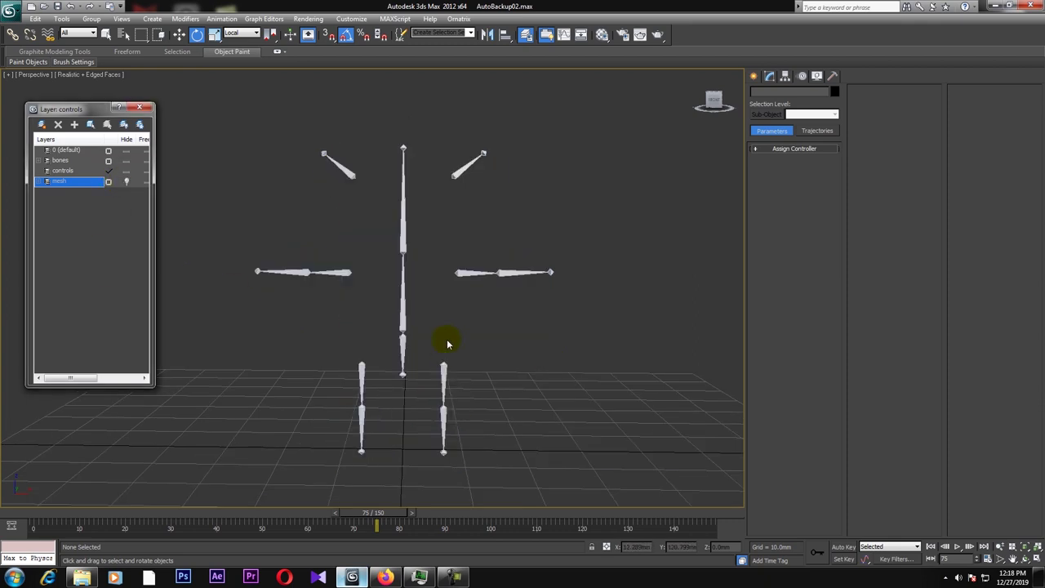
middle_drag(447, 344, 443, 334)
Draw a circle spline with a radius of about 7.2 mm on the ground beside the leg bones
click(755, 76)
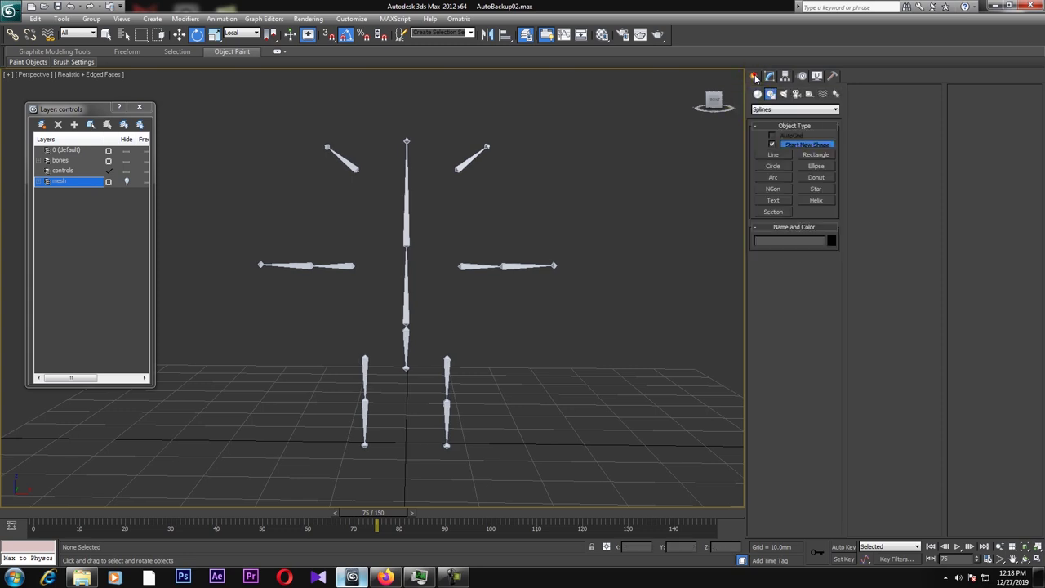
click(768, 167)
middle_drag(650, 316, 644, 313)
drag(549, 433, 579, 442)
key(w)
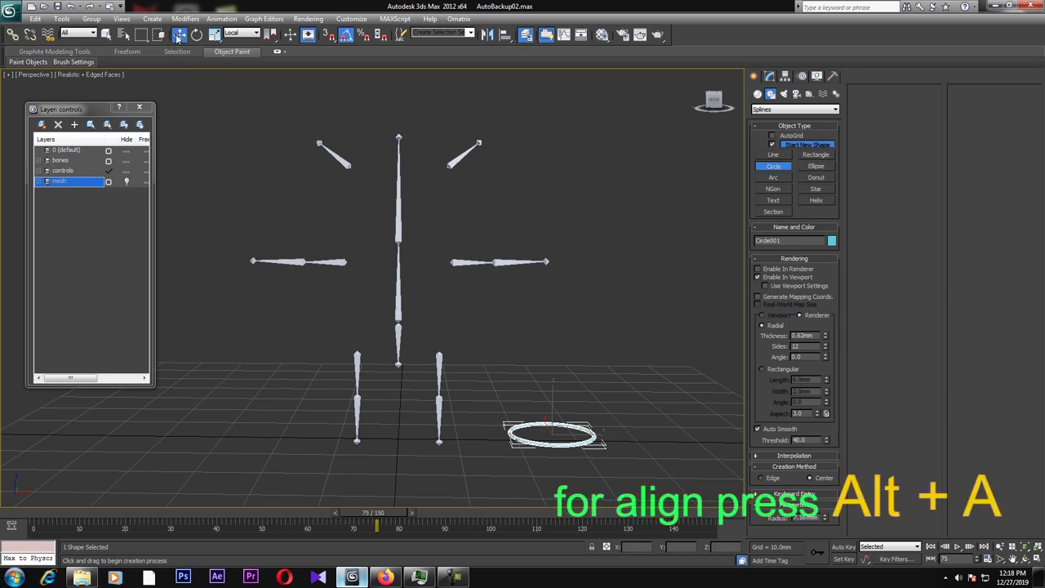
key(alt+a)
click(399, 329)
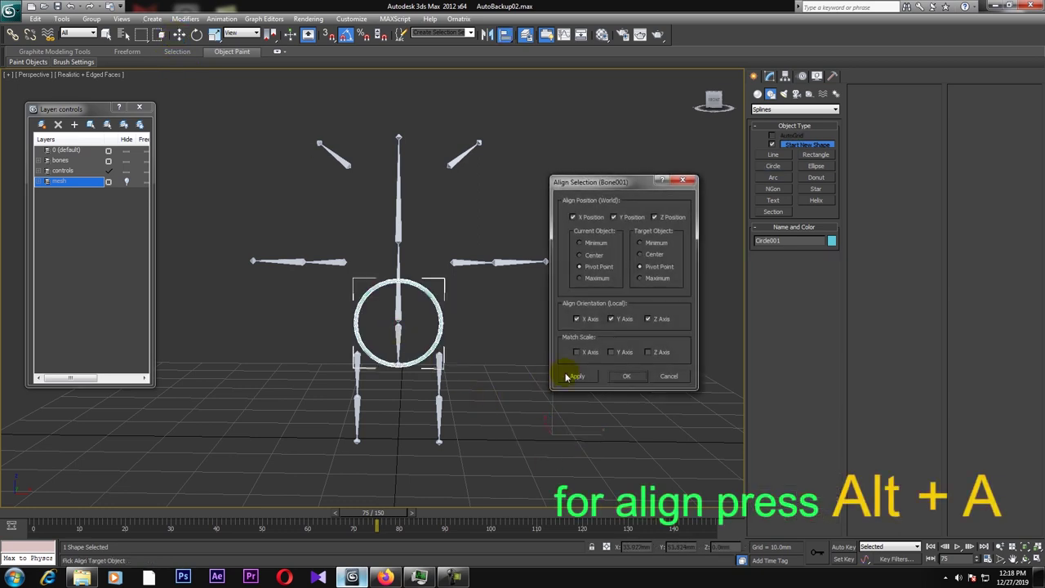
click(648, 319)
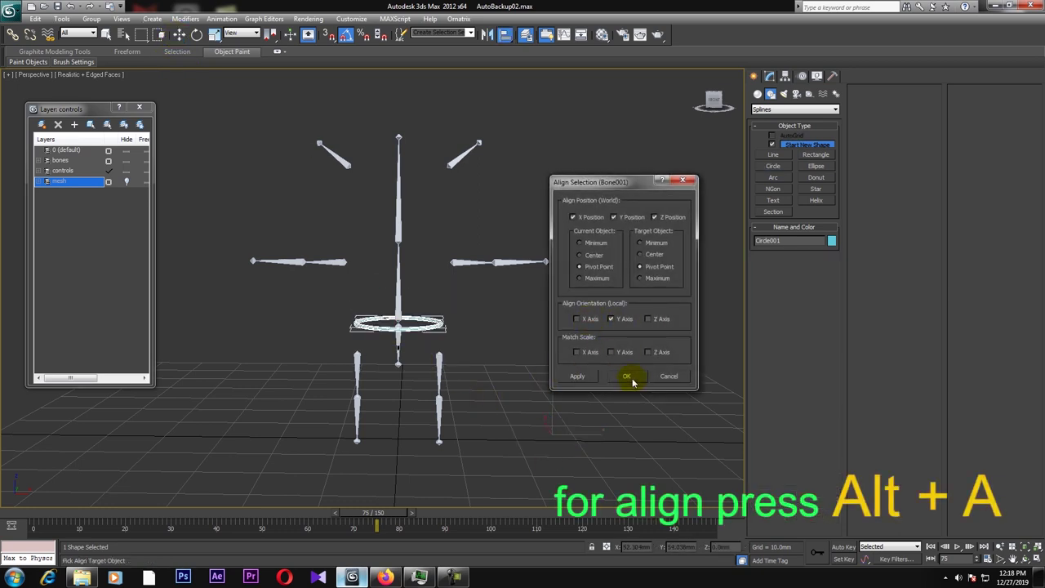
click(664, 377)
Align the circle's pivot to Bone001's pivot in Local coordinates on X, Y and Z, matching only the Y-axis orientation
click(241, 34)
click(238, 79)
key(alt+a)
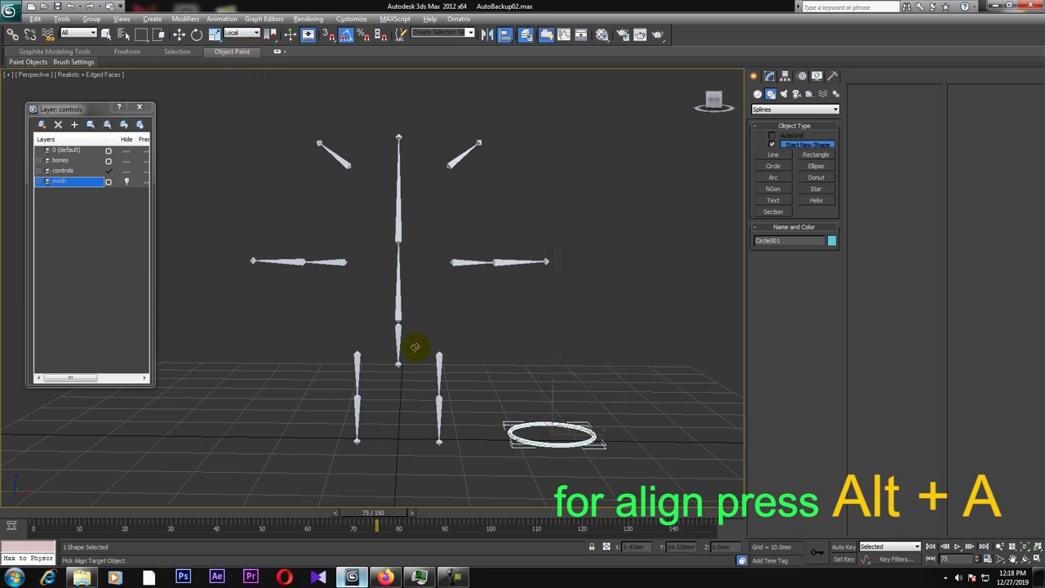
click(398, 339)
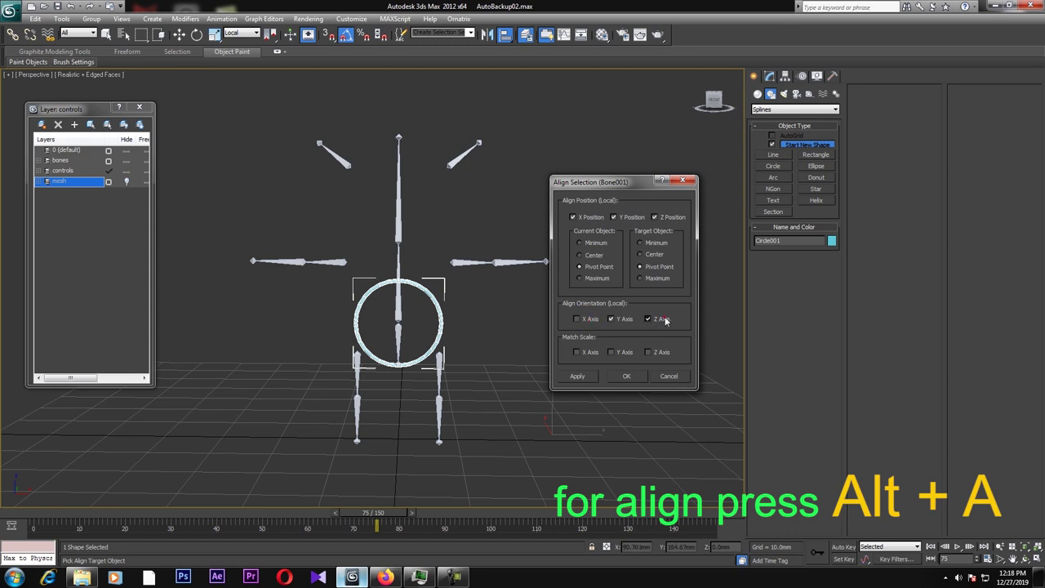
click(625, 376)
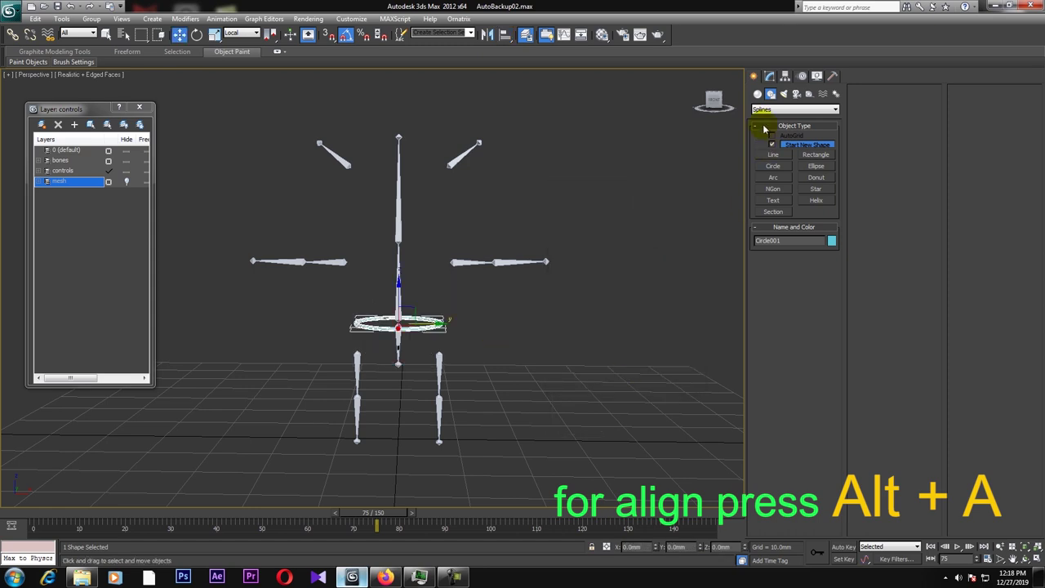
Enlarge the circle's radius to about 11.2 mm and compare it with the mesh by briefly toggling the mesh layer's visibility
click(769, 75)
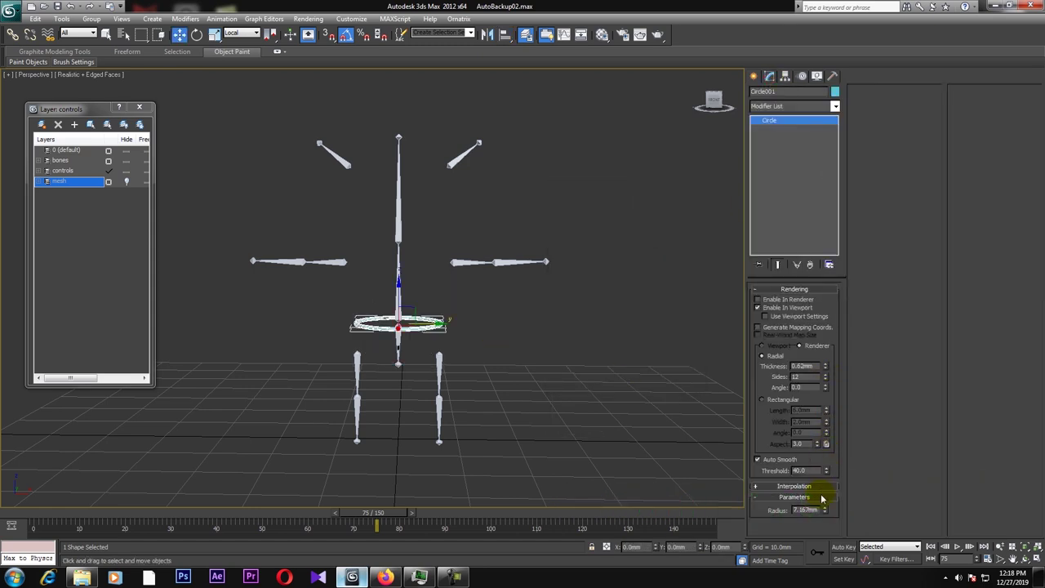
drag(825, 510, 824, 475)
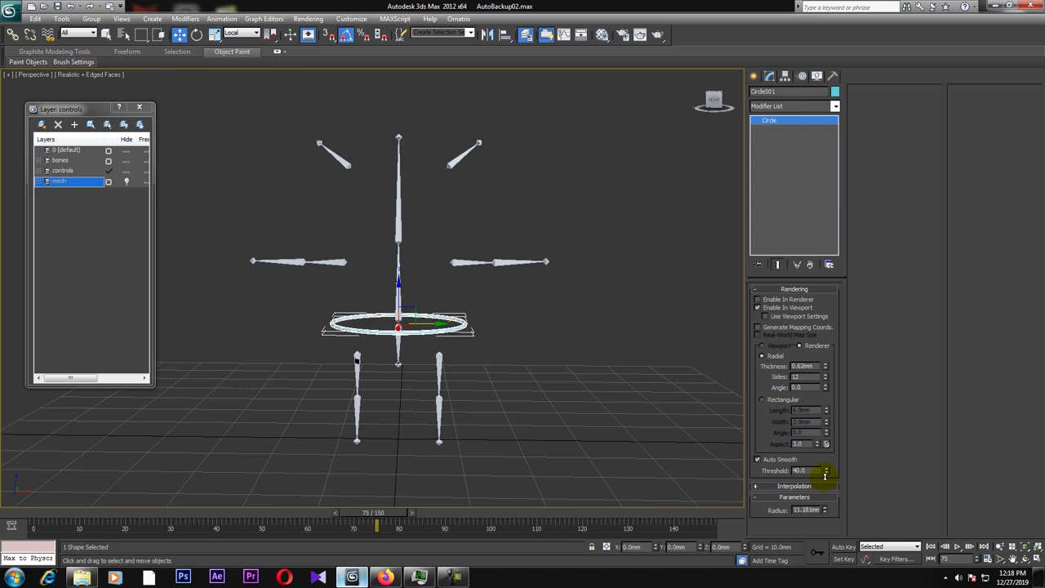
click(126, 181)
click(126, 182)
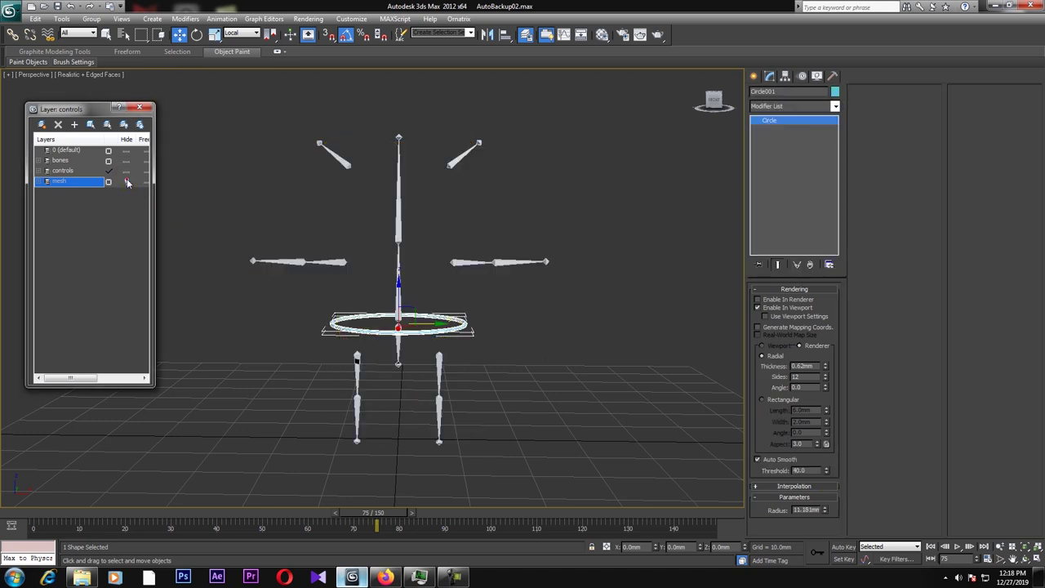
Clone the hip circle slightly below the original and align the copy's pivot to Bone003, matching only the Y-axis orientation
click(501, 345)
scroll(434, 334, up, 4)
middle_drag(451, 351, 432, 257)
click(433, 312)
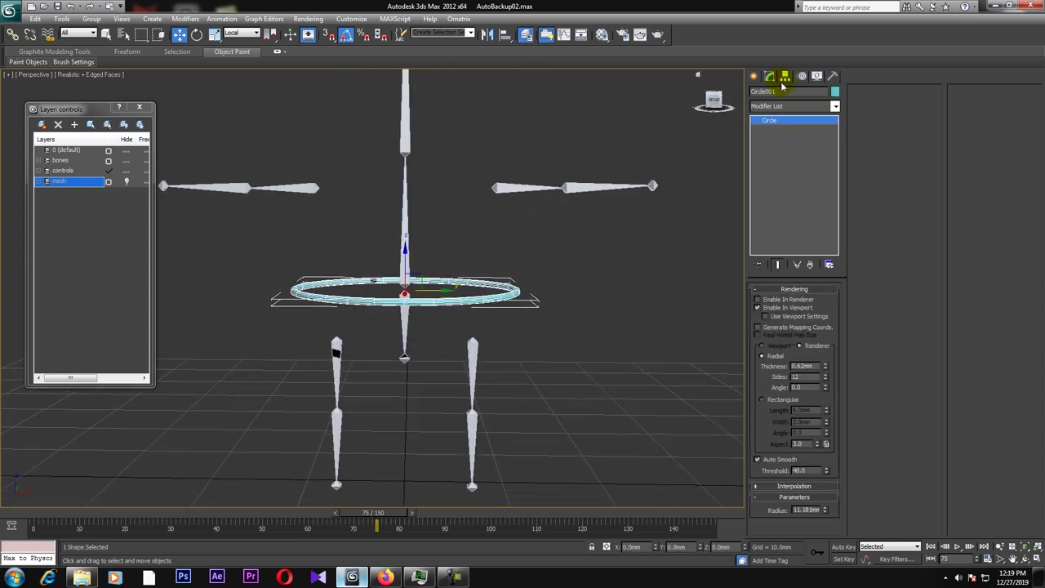
shift+drag(405, 260, 404, 276)
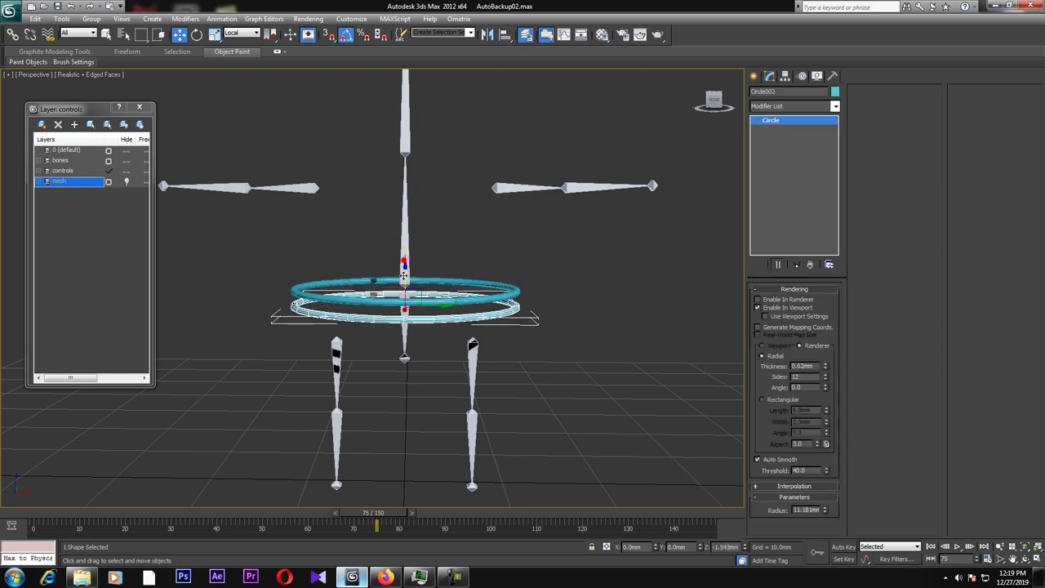
click(526, 335)
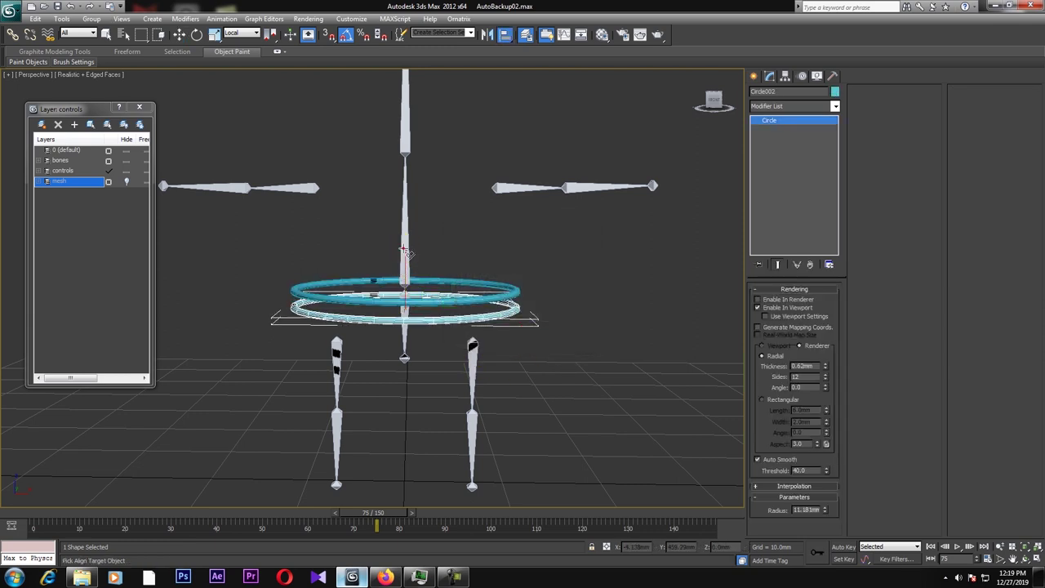
click(404, 252)
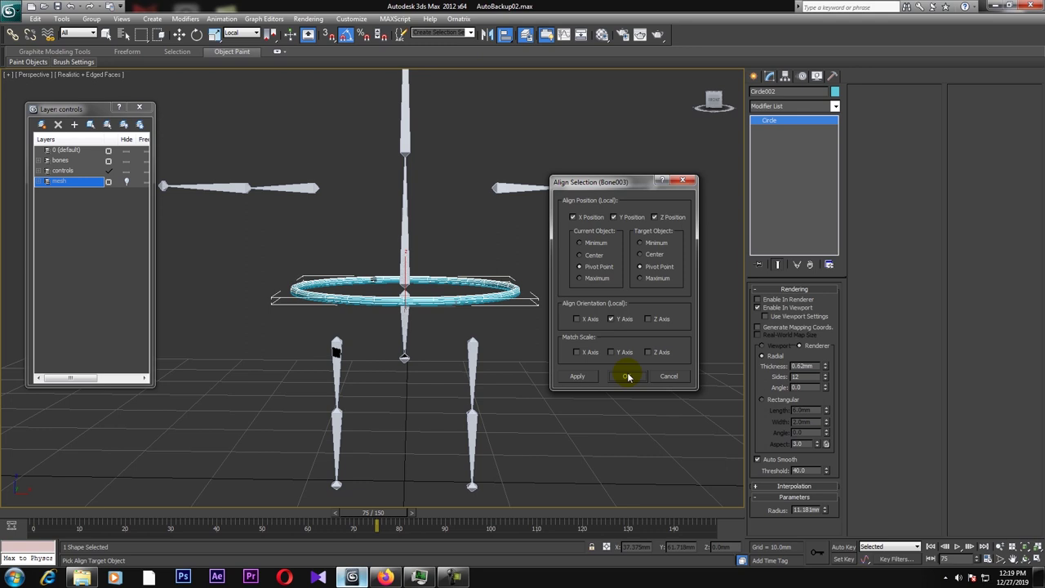
click(627, 376)
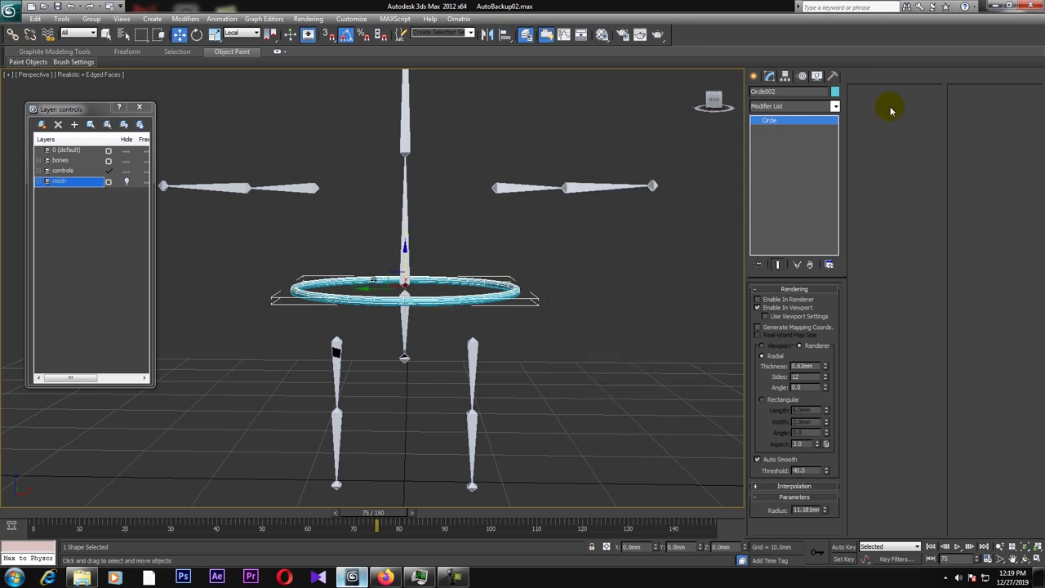
Enlarge the copied circle's radius to about 13.3 mm and change its object color to magenta
drag(826, 510, 825, 496)
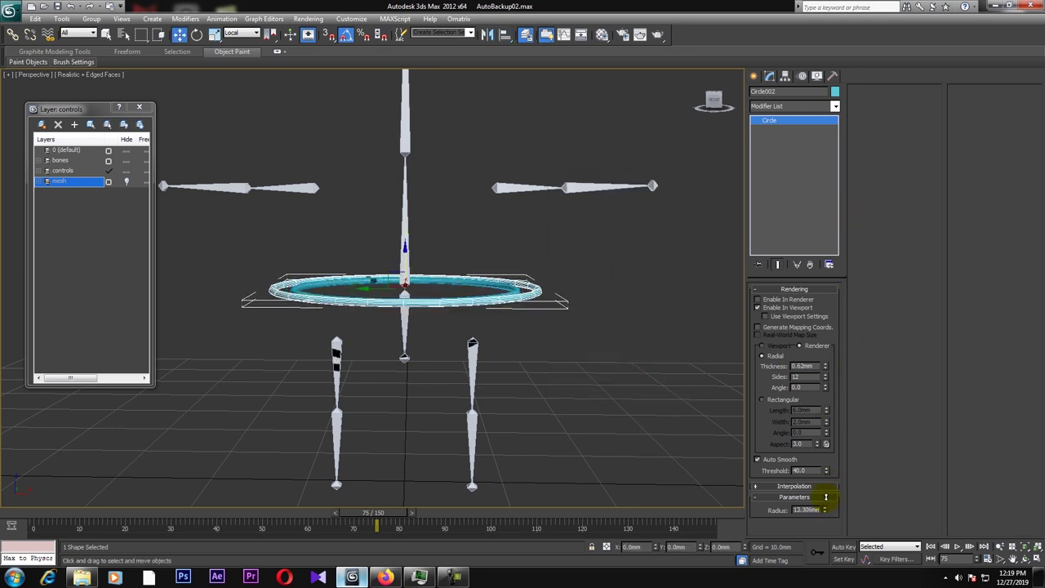
click(834, 92)
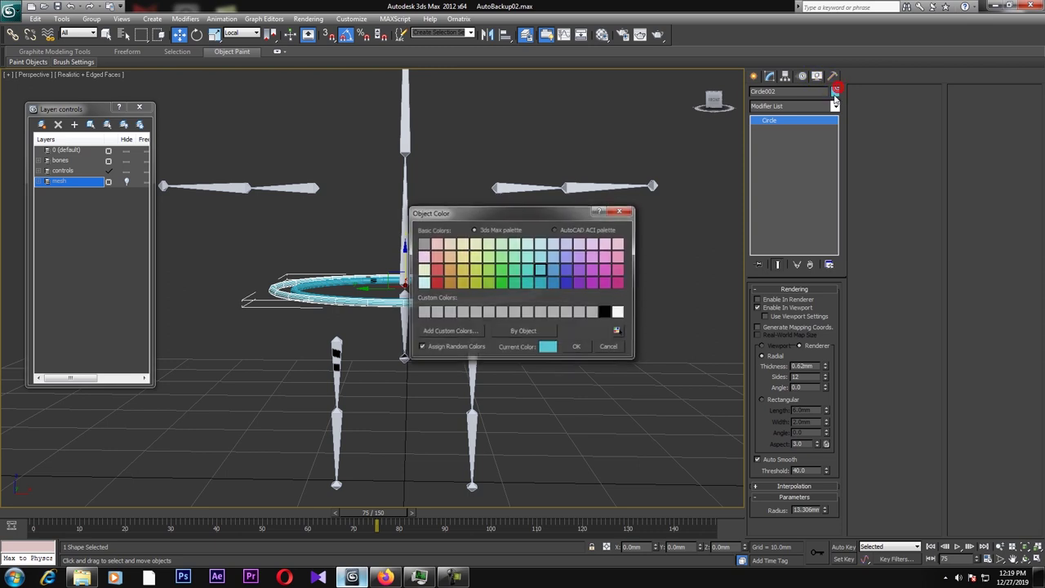
click(607, 283)
click(577, 347)
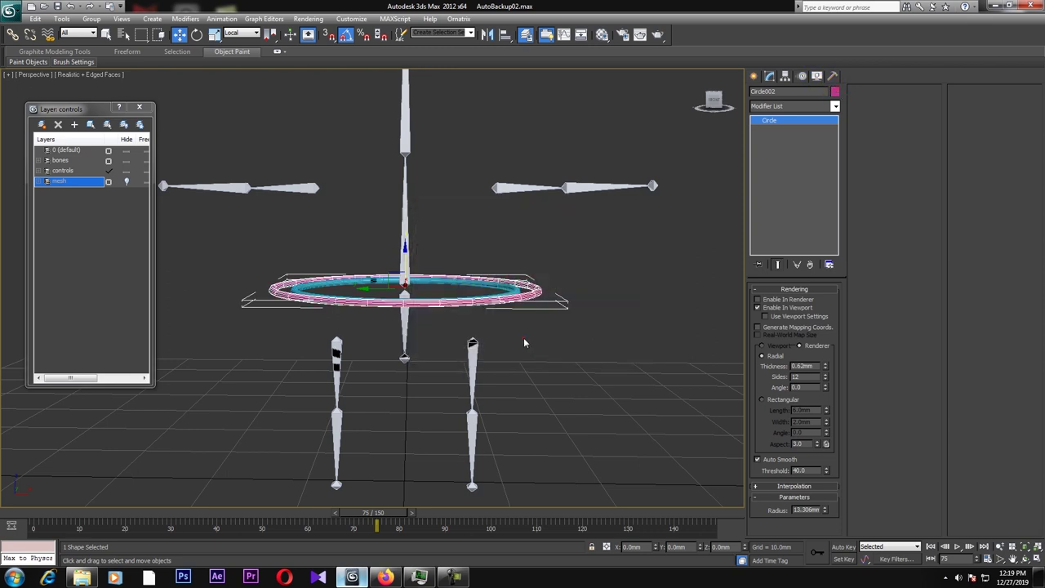
Change the inner circle's object color to dark yellow
click(501, 285)
click(504, 286)
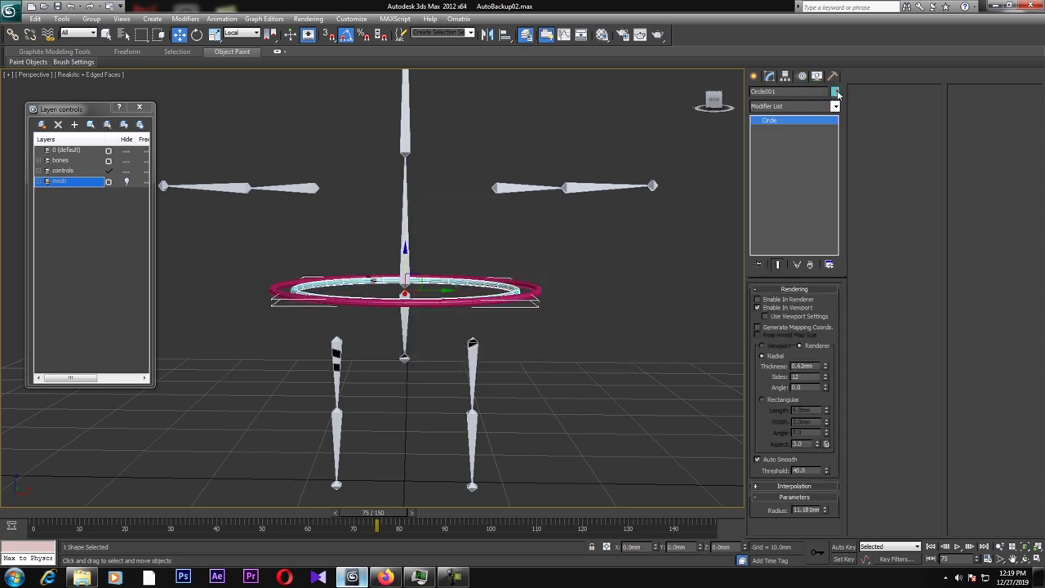
click(834, 91)
click(576, 347)
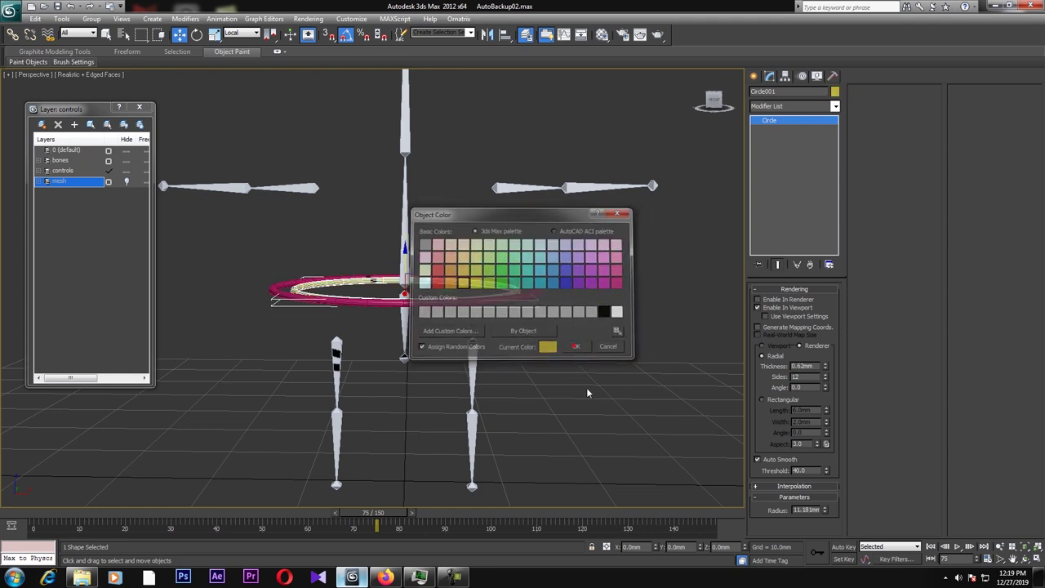
Recolor the inner hip circle in a brighter yellow from the basic object colors
click(552, 236)
scroll(550, 270, up, 2)
click(518, 324)
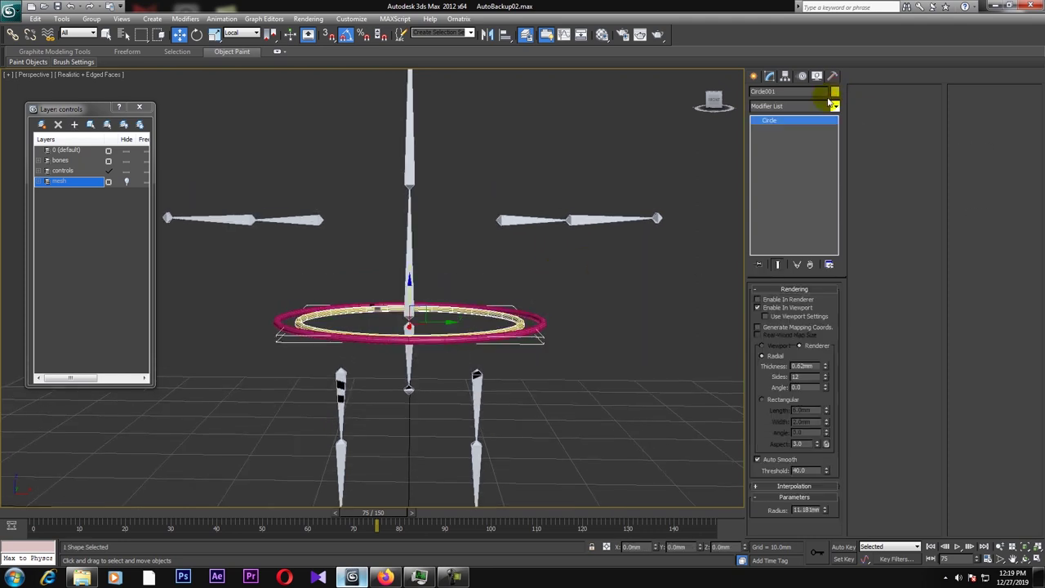
click(835, 91)
click(460, 275)
click(576, 347)
click(585, 364)
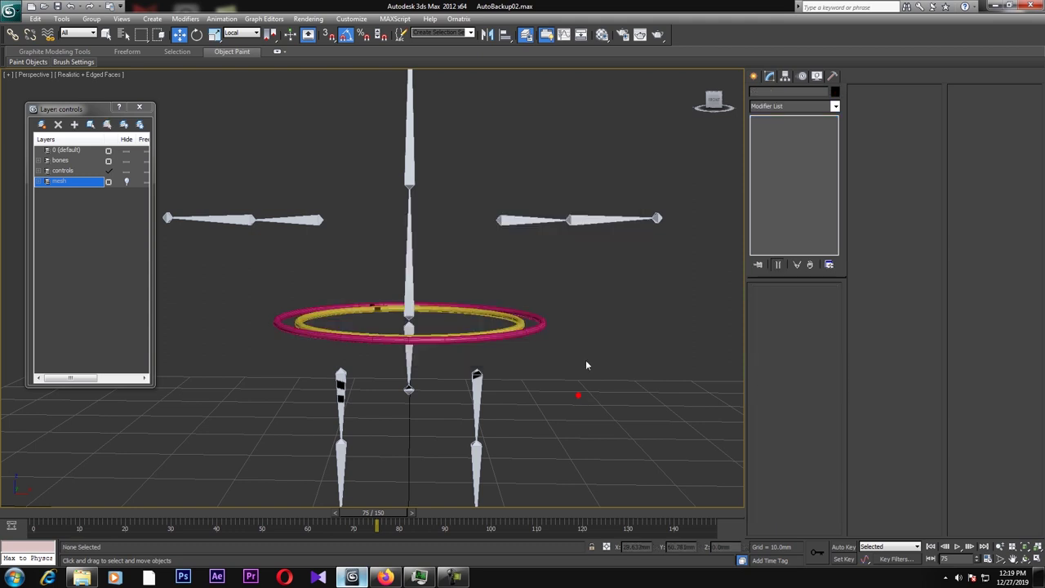
Align the outer magenta circle's pivot to the spine bone above it, matching the X, Y and Z orientation
click(525, 332)
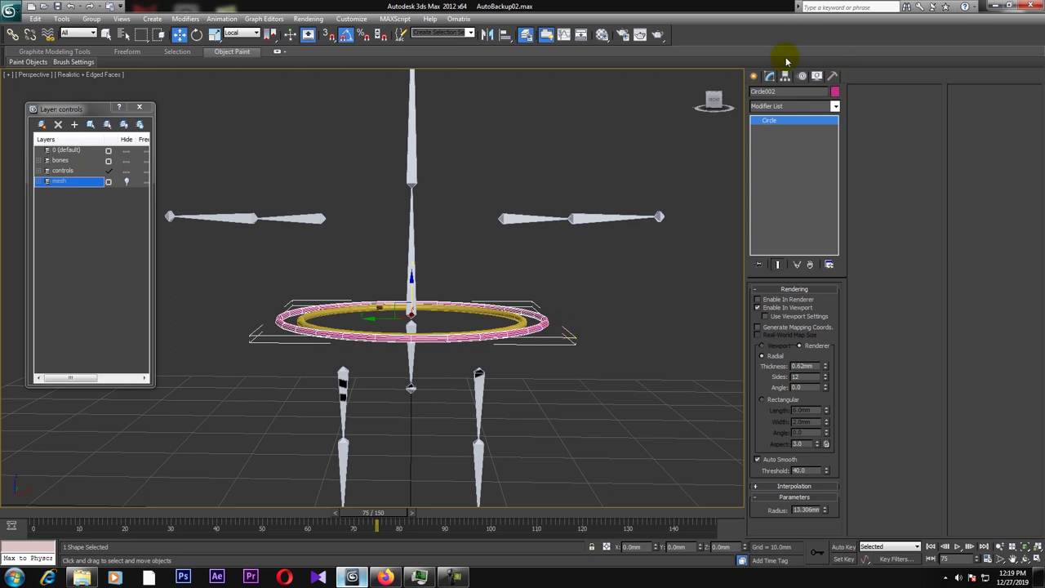
click(785, 75)
click(795, 145)
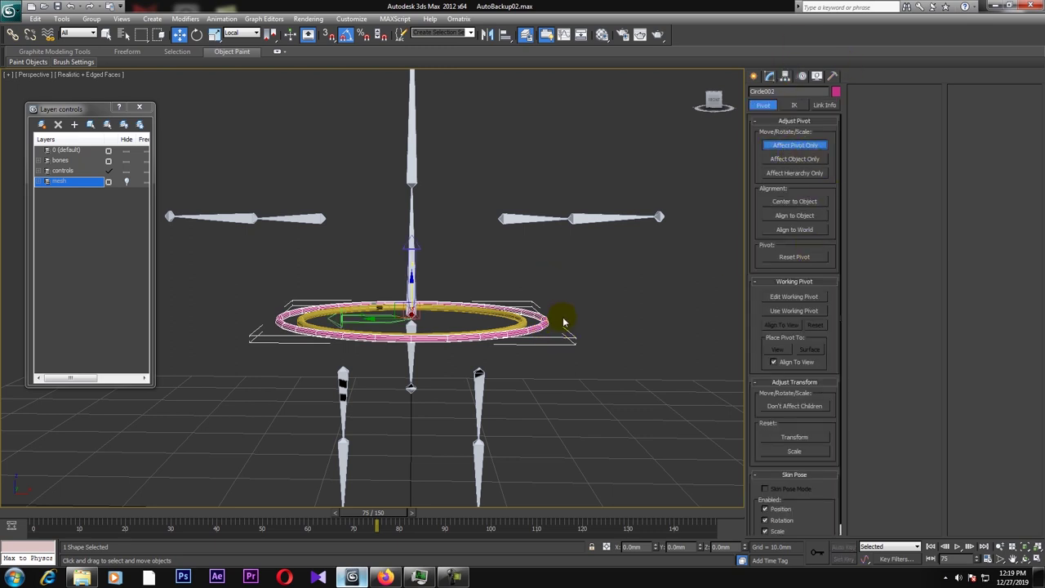
middle_drag(506, 284, 511, 278)
key(alt+a)
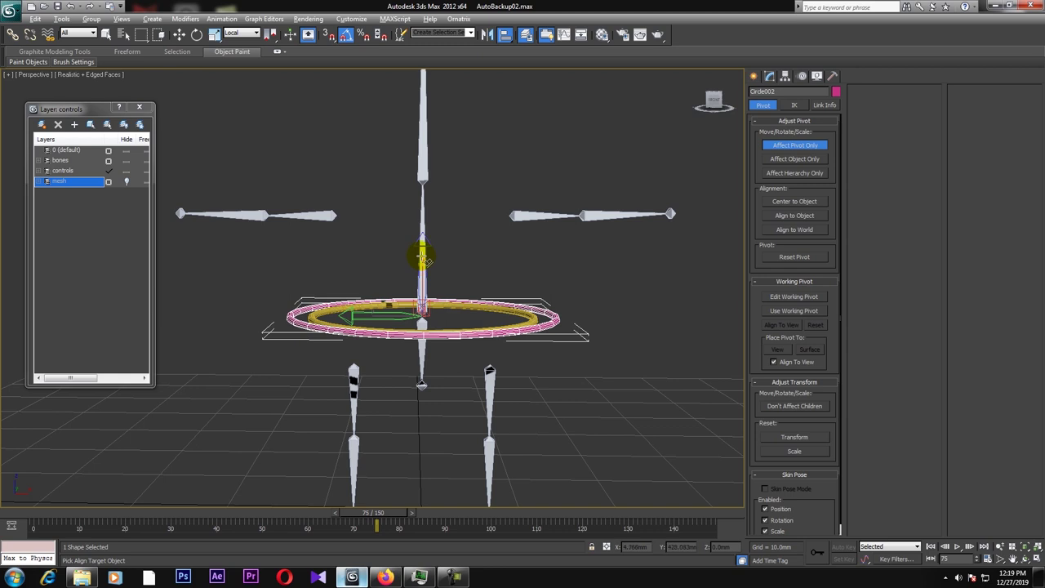
click(423, 258)
click(576, 319)
click(627, 376)
middle_drag(563, 419, 573, 386)
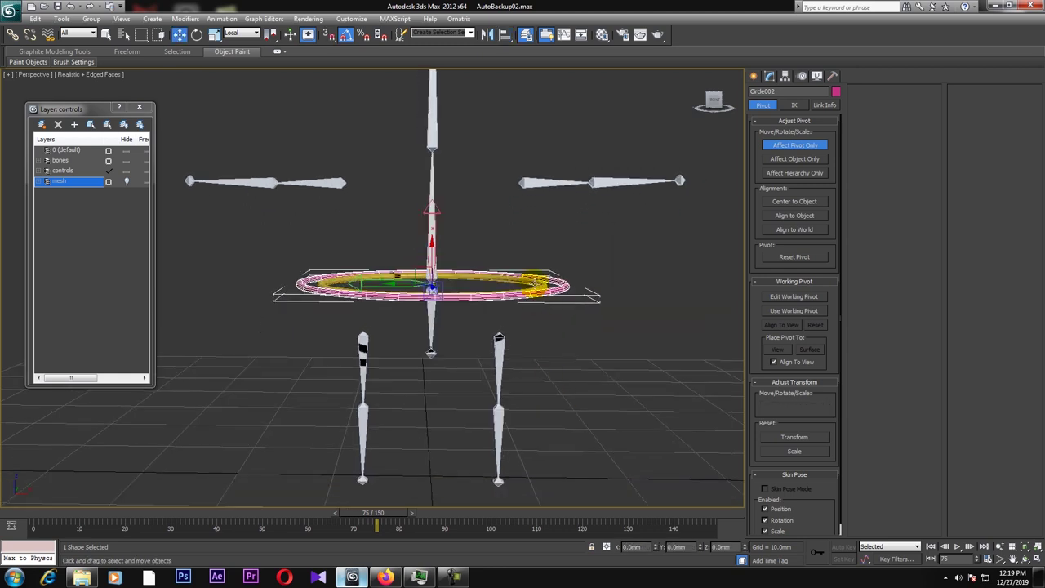
Align the inner yellow circle's pivot to Bone001, matching position and orientation on all three axes
click(535, 283)
key(alt+a)
click(432, 319)
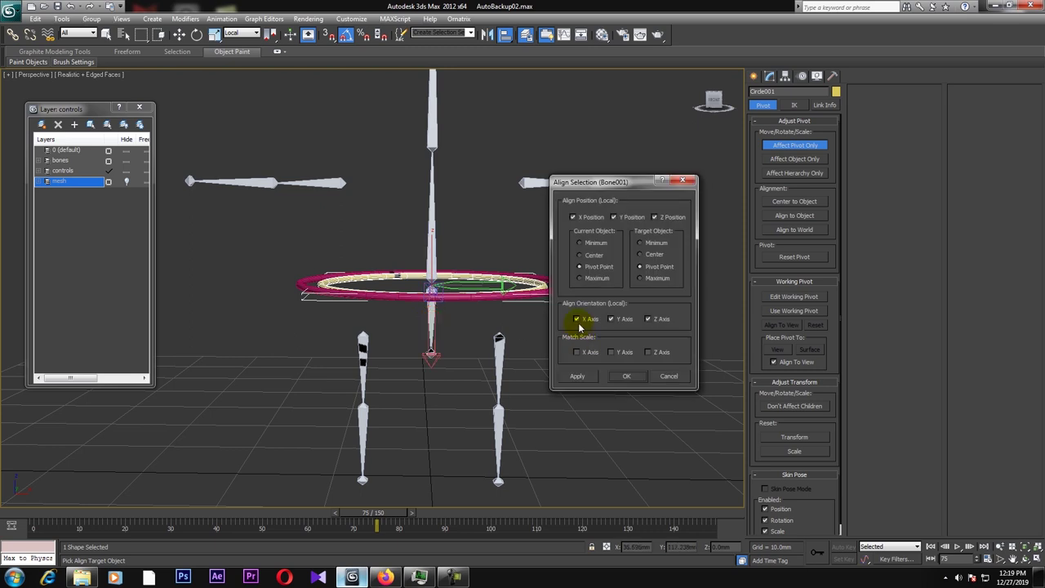
click(622, 376)
click(562, 362)
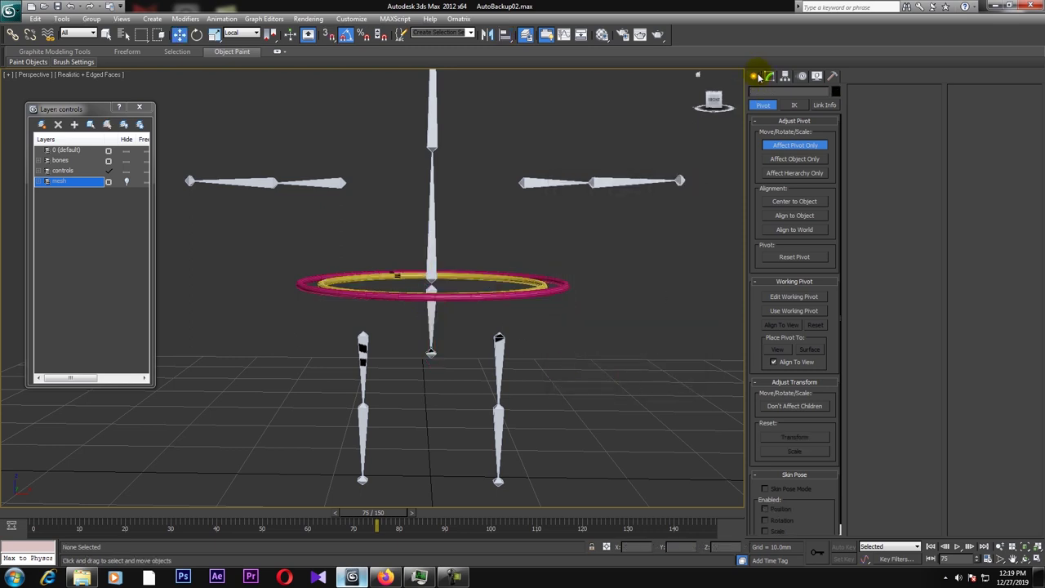
Create a circle spline with a radius of about 4.5 mm on the grid beside the legs
click(755, 75)
middle_drag(385, 366, 596, 312)
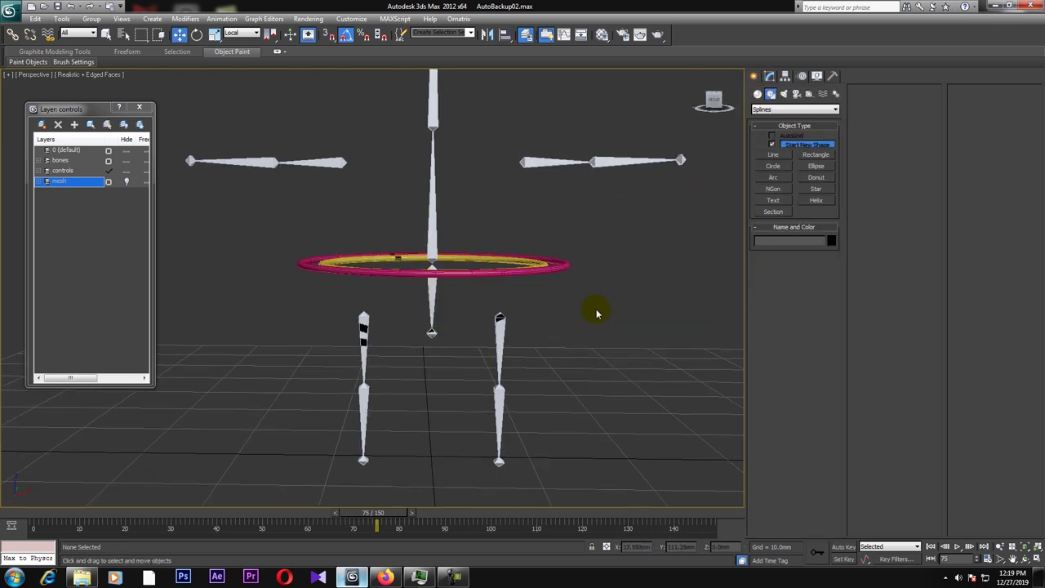
click(772, 167)
drag(612, 413, 622, 419)
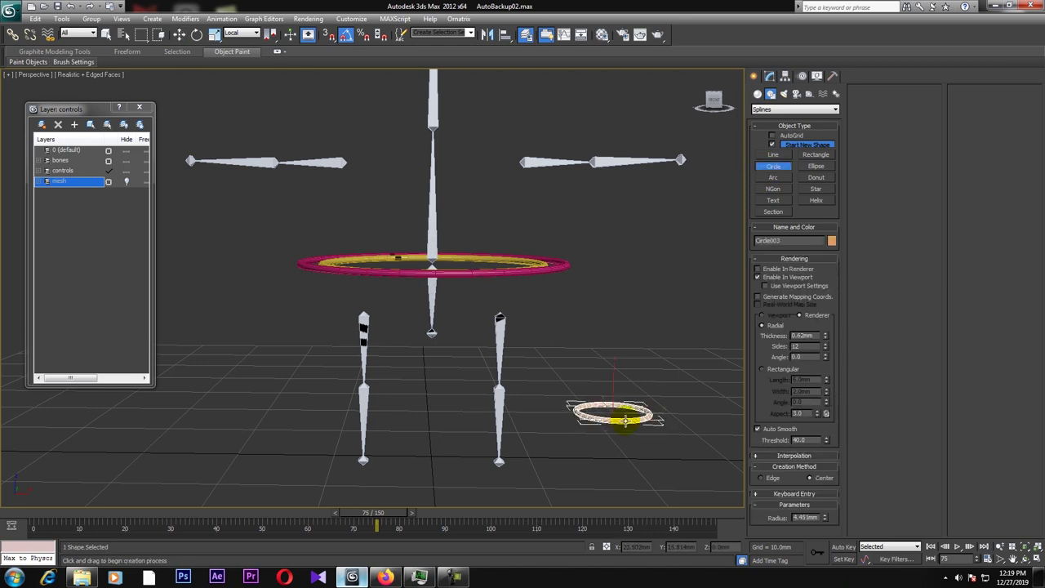
click(179, 34)
middle_drag(581, 362, 587, 368)
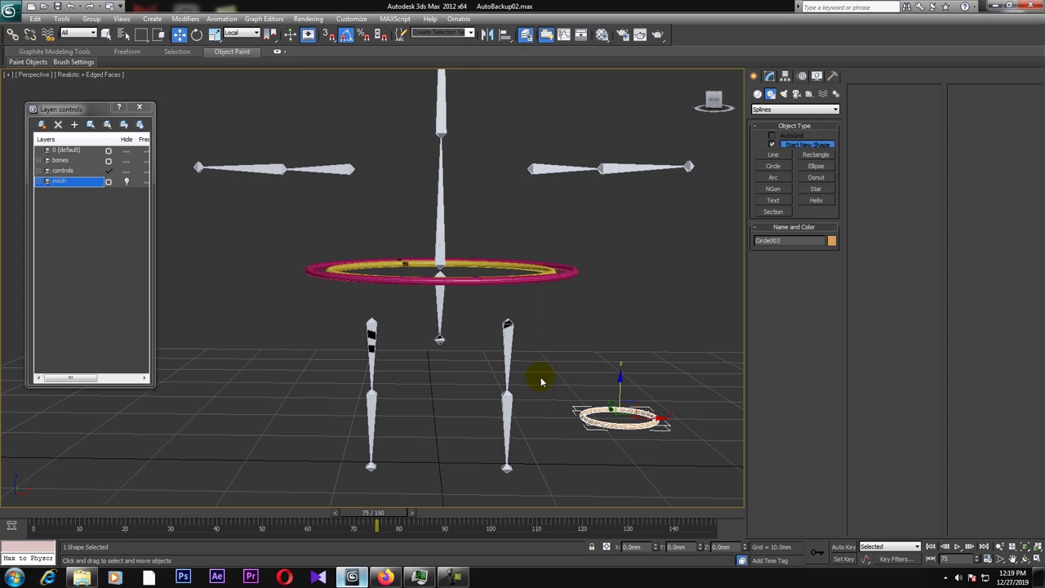
Align the new circle to upper leg bone Bone009, matching only the Y-axis orientation so the ring lies flat
key(alt+a)
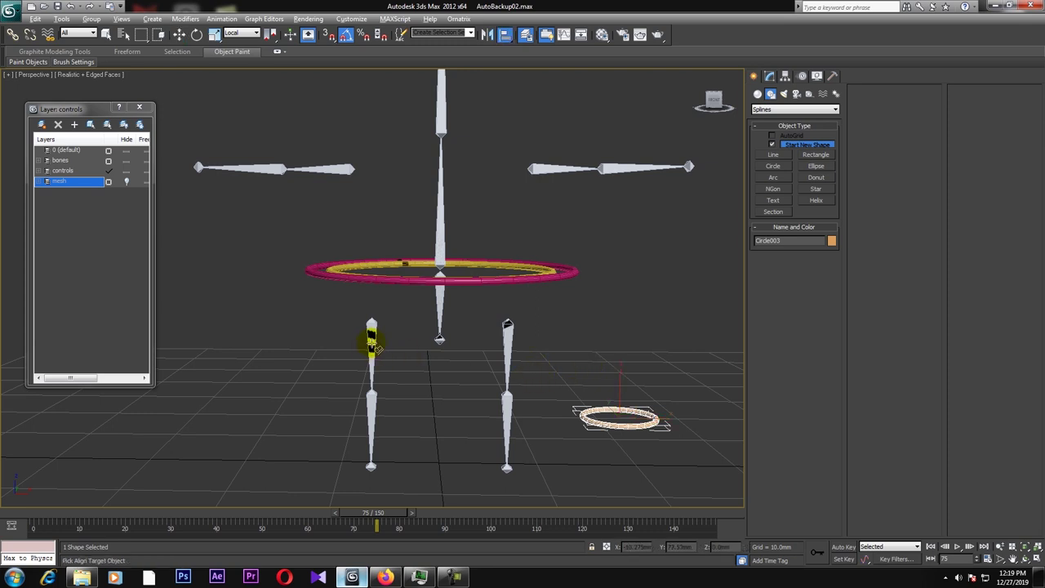
click(374, 346)
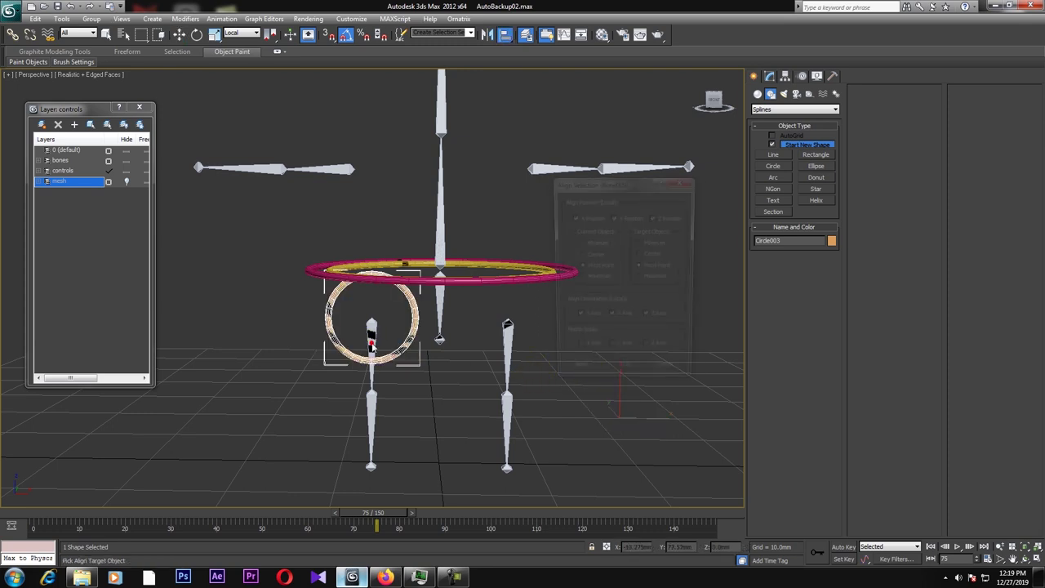
click(652, 319)
click(626, 377)
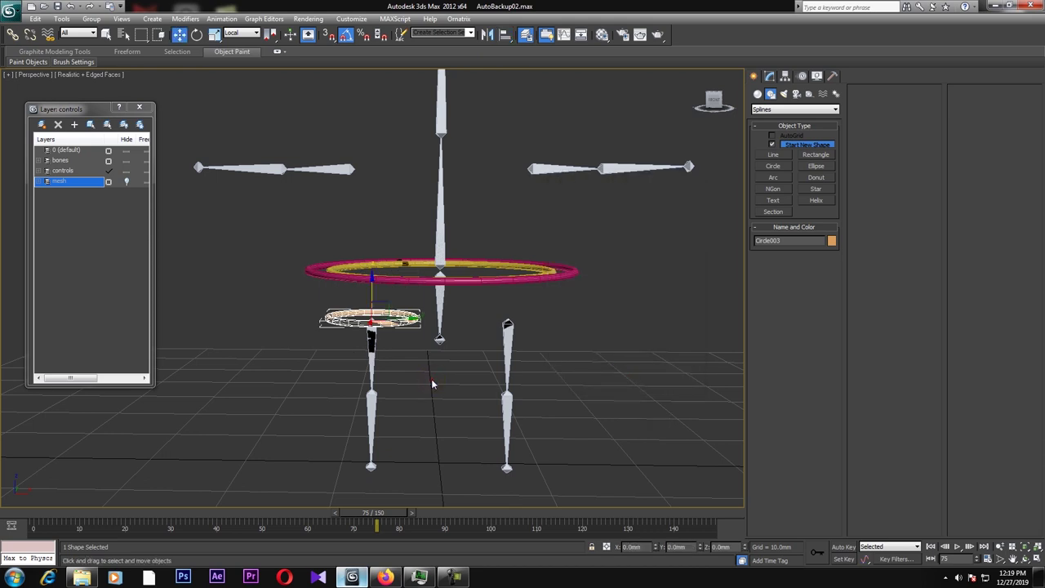
click(412, 368)
click(396, 327)
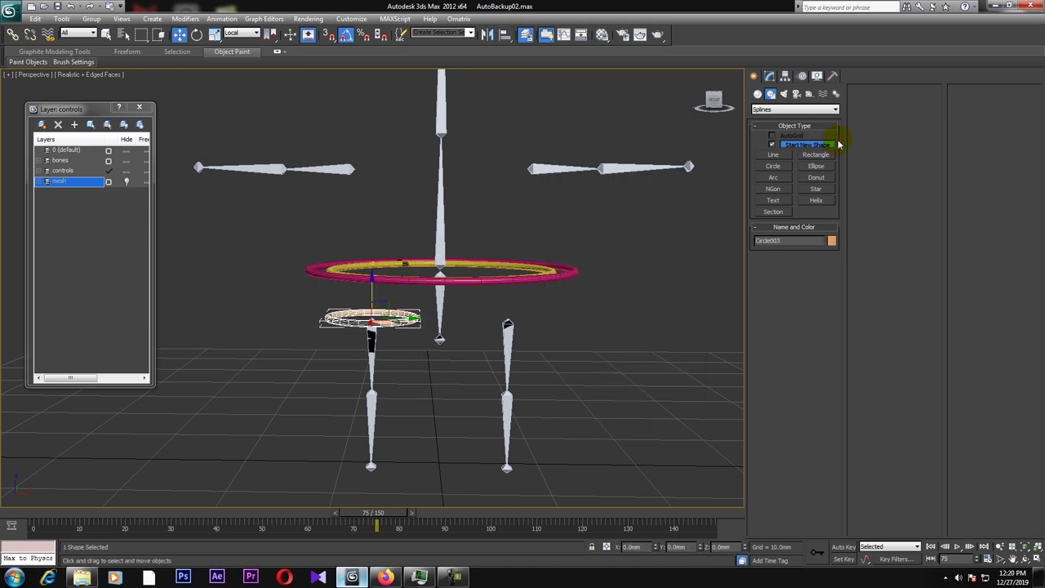
Align only the pivot of the upper leg circle to Bone009, matching the X, Y and Z orientation
click(784, 75)
click(794, 145)
key(alt+a)
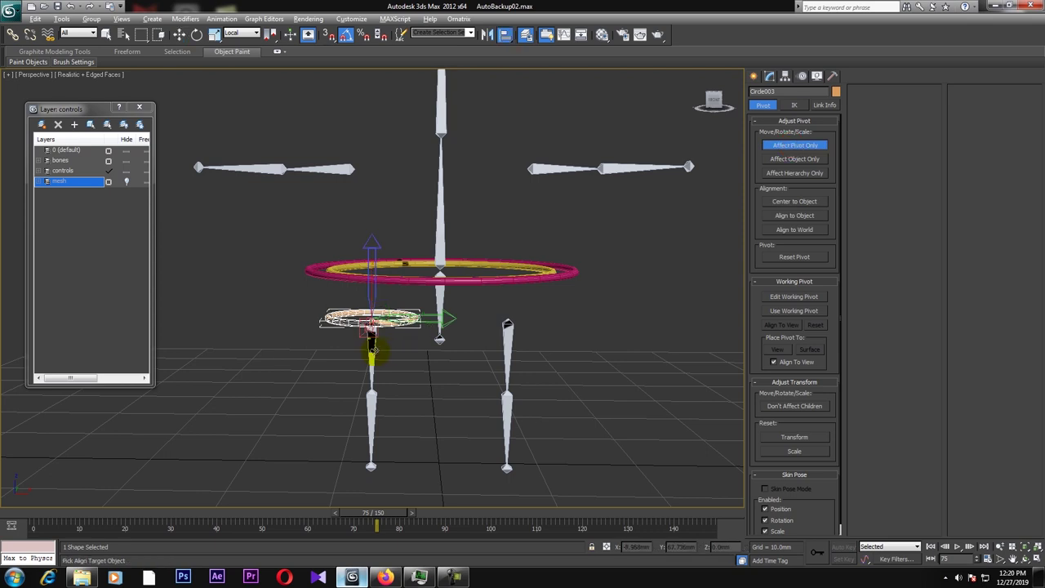
click(371, 351)
click(577, 318)
click(612, 318)
click(648, 318)
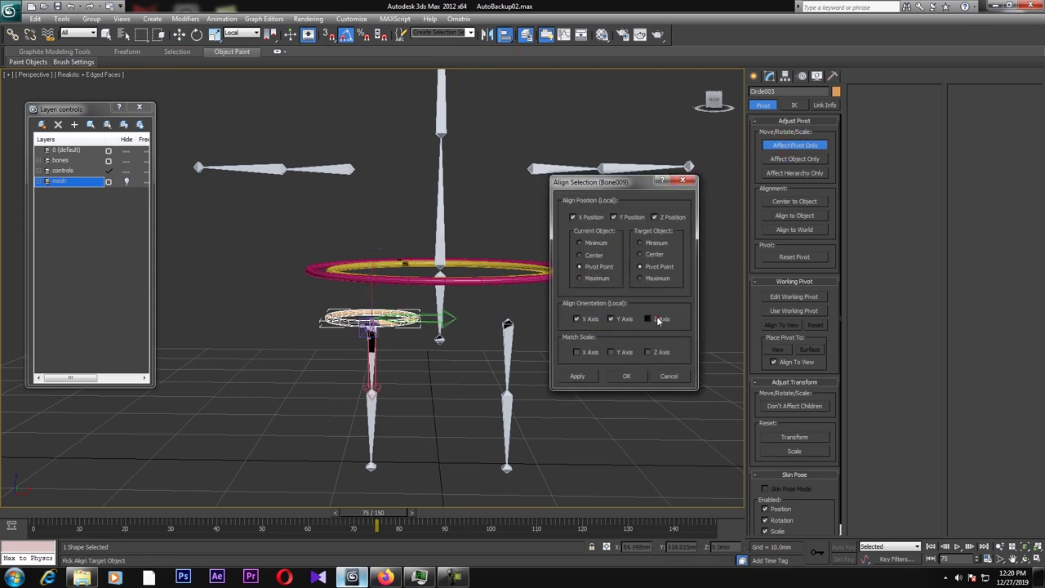
click(634, 378)
click(558, 403)
click(390, 323)
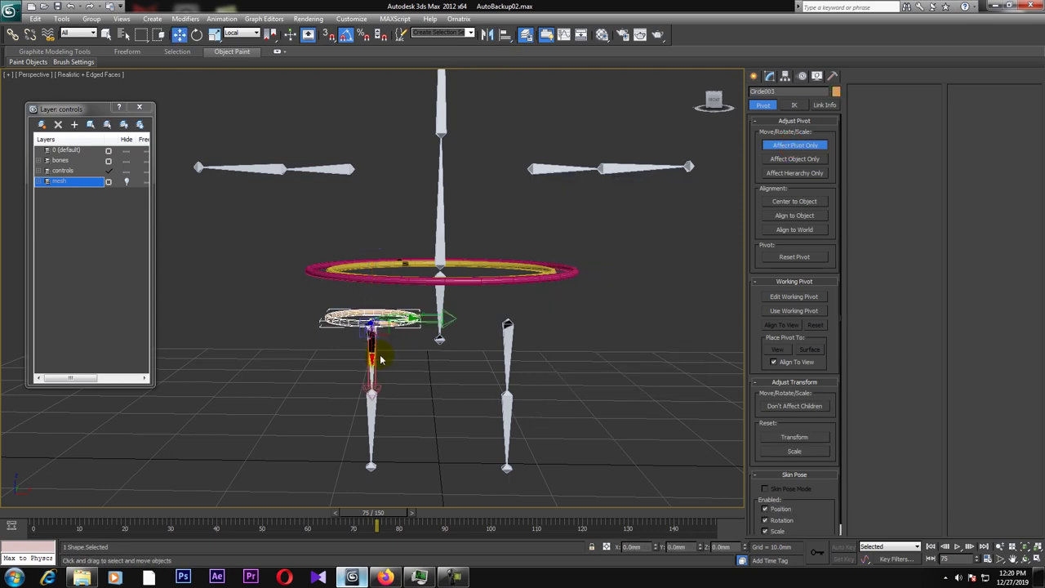
Clone the upper leg circle as a copy down the leg and align the copy to lower leg bone Bone010
shift+drag(379, 359, 377, 375)
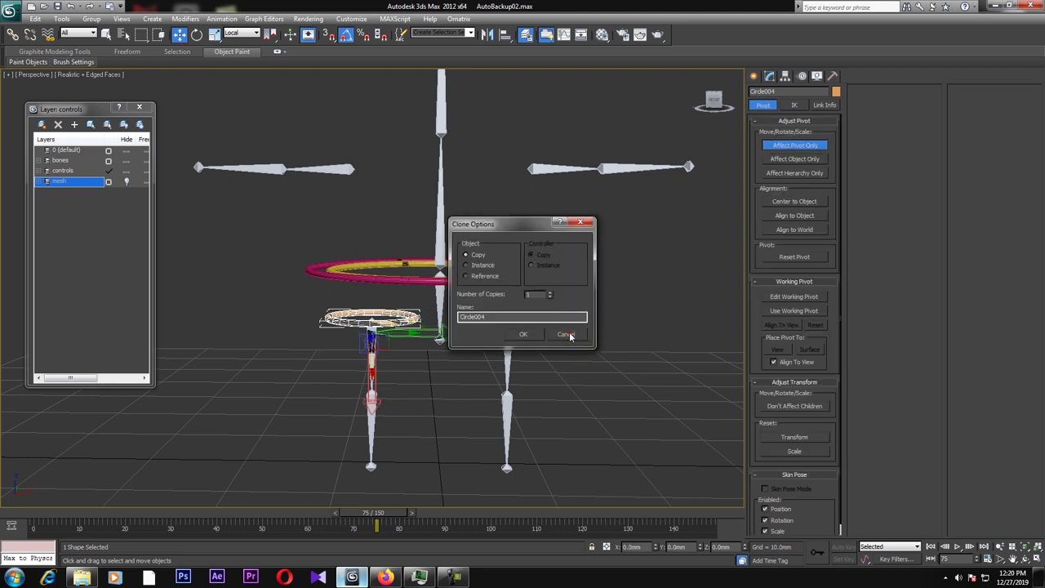
click(565, 335)
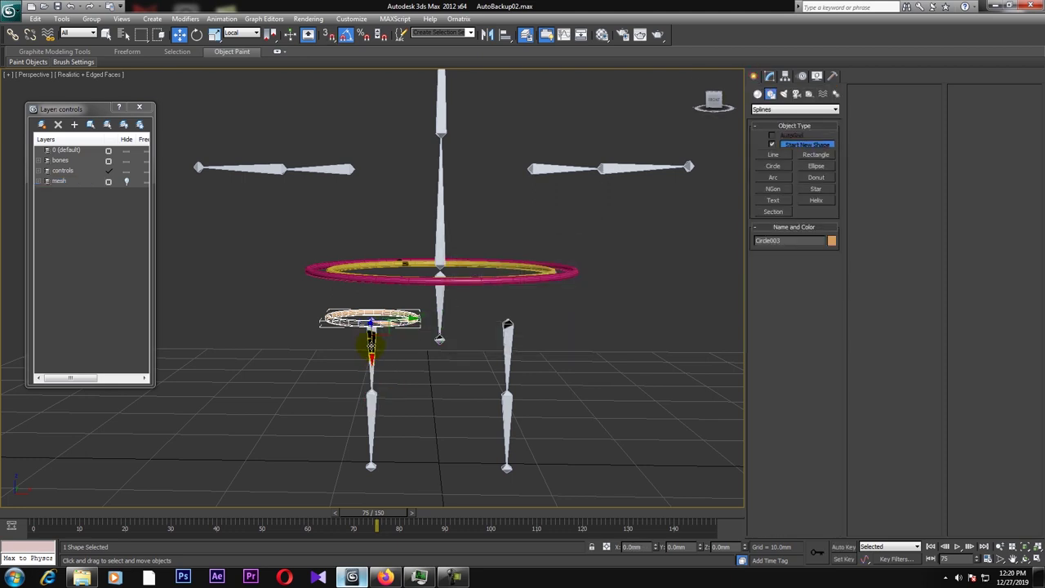
shift+drag(370, 341, 371, 363)
click(525, 333)
key(alt+a)
click(372, 416)
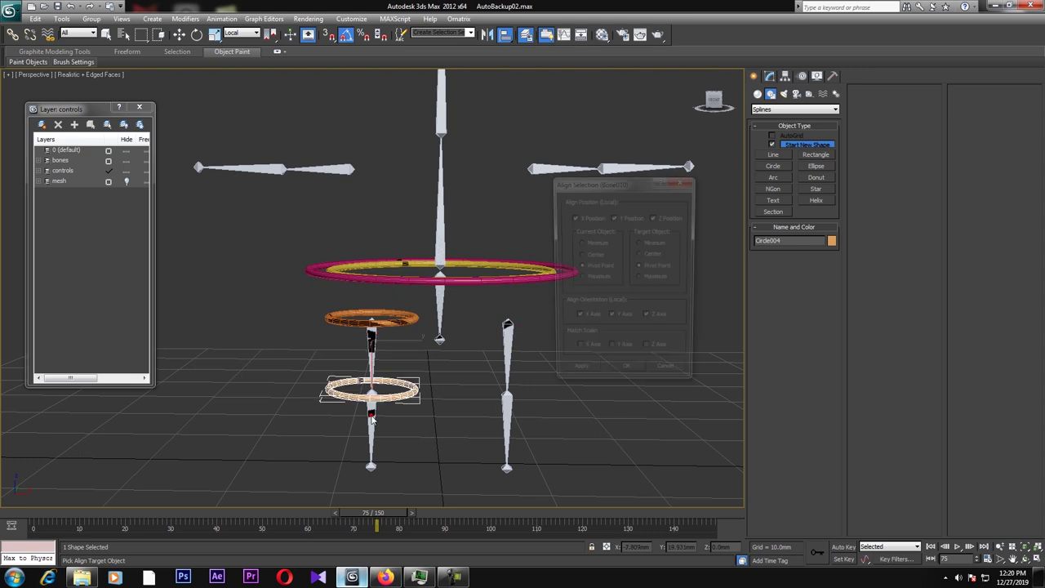
click(627, 376)
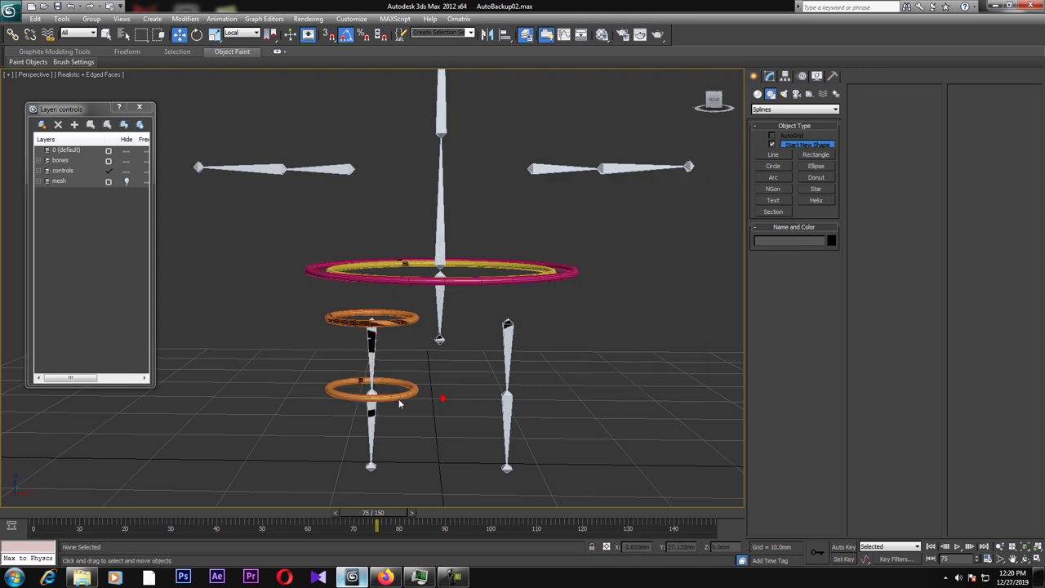
Align the lower leg circle's pivot to Bone010 in position and X, Y and Z orientation, then leave pivot editing
click(784, 76)
click(794, 144)
key(alt+a)
click(372, 428)
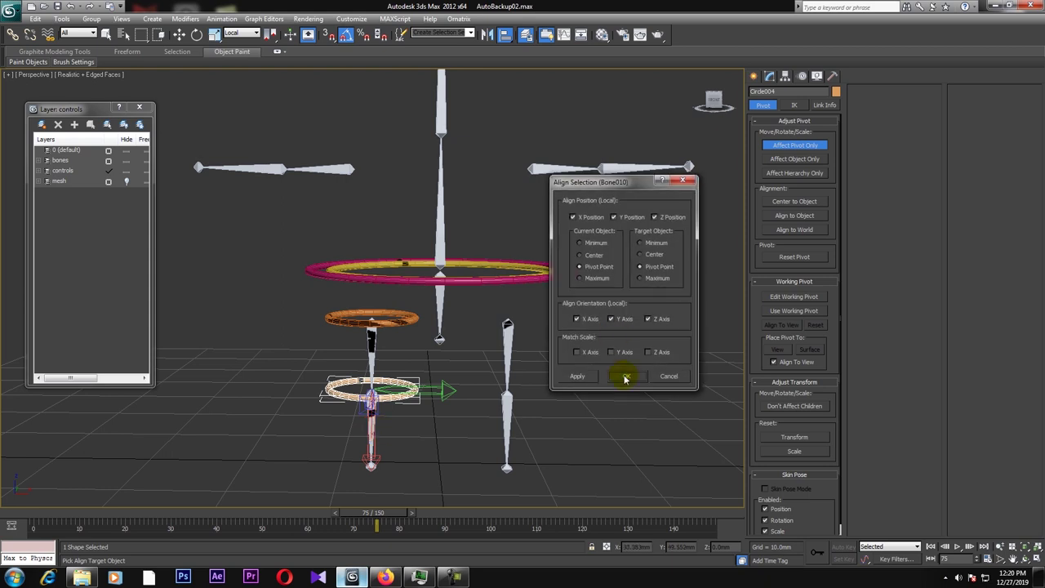
click(627, 376)
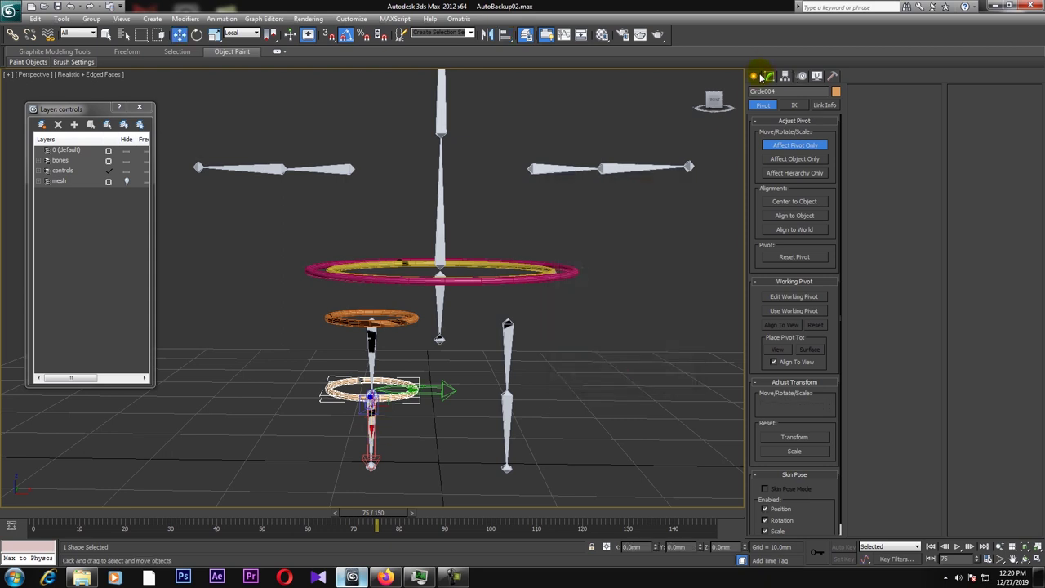
click(754, 76)
click(696, 284)
Clone the upper leg circle over to the opposite leg and align the copy to the mirrored Bone009
mouse_move(392, 322)
shift+mouse_down()
mouse_move(482, 320)
mouse_move(560, 342)
shift+mouse_up()
click(524, 335)
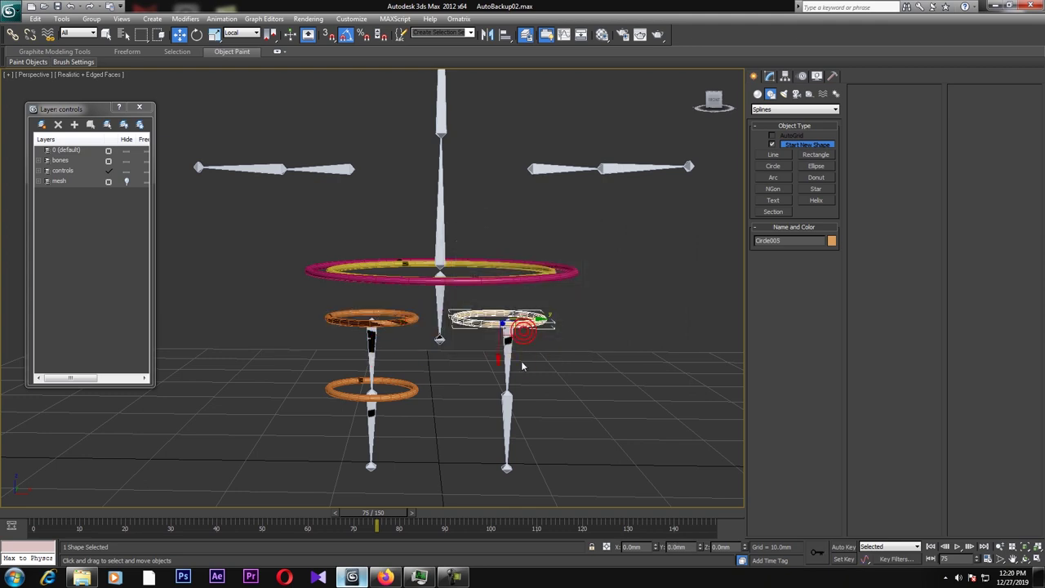
key(alt+a)
click(508, 353)
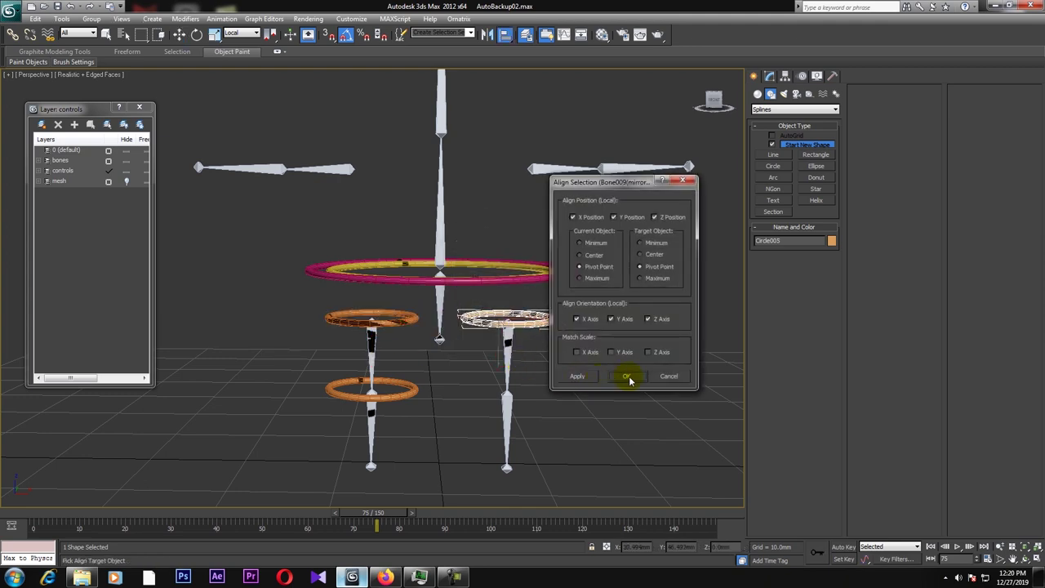
click(626, 376)
Align the pivot of the opposite upper leg circle to the mirrored Bone009 on all position and orientation axes
click(785, 76)
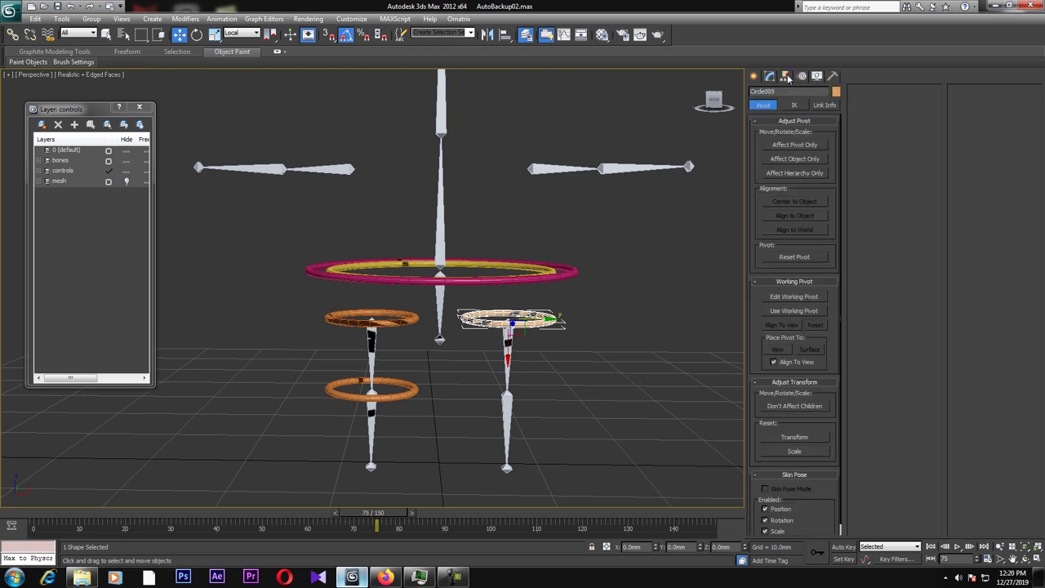
click(793, 144)
click(506, 35)
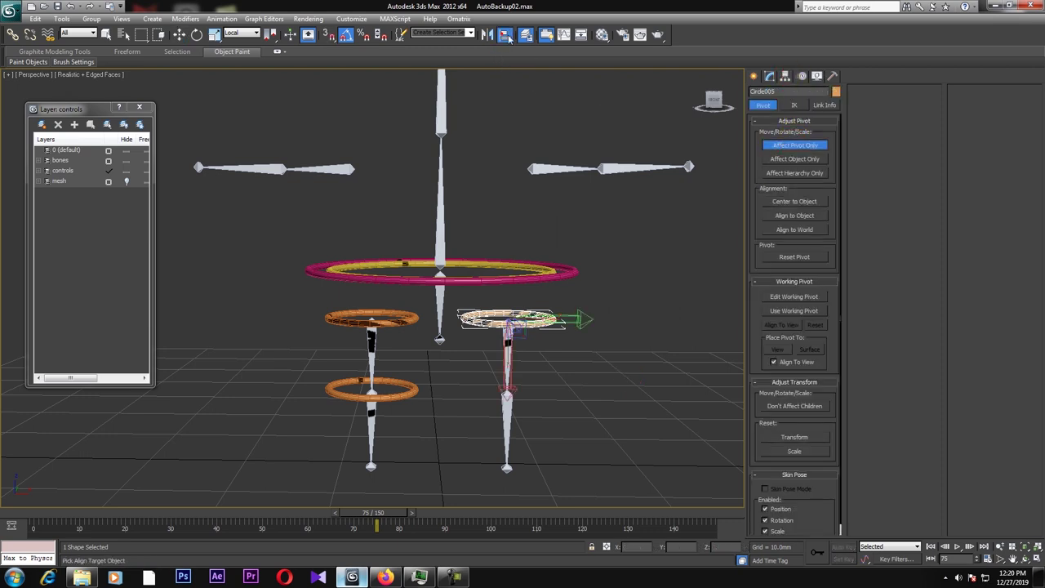
click(507, 357)
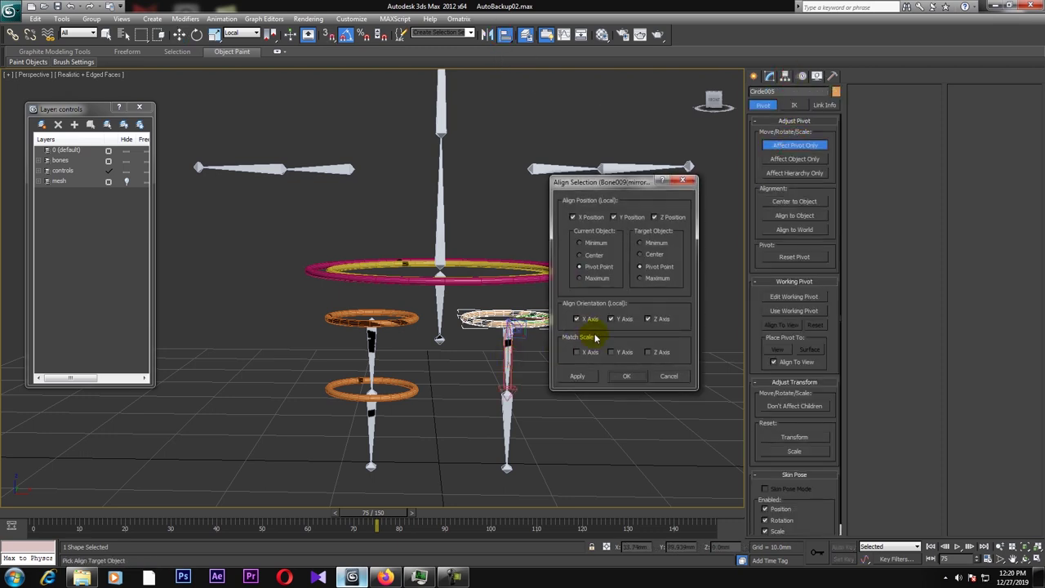
click(633, 381)
click(754, 75)
Clone the opposite upper leg circle downward and align the copy to that leg's lower bone
shift+drag(507, 344, 507, 374)
key(Return)
key(alt+a)
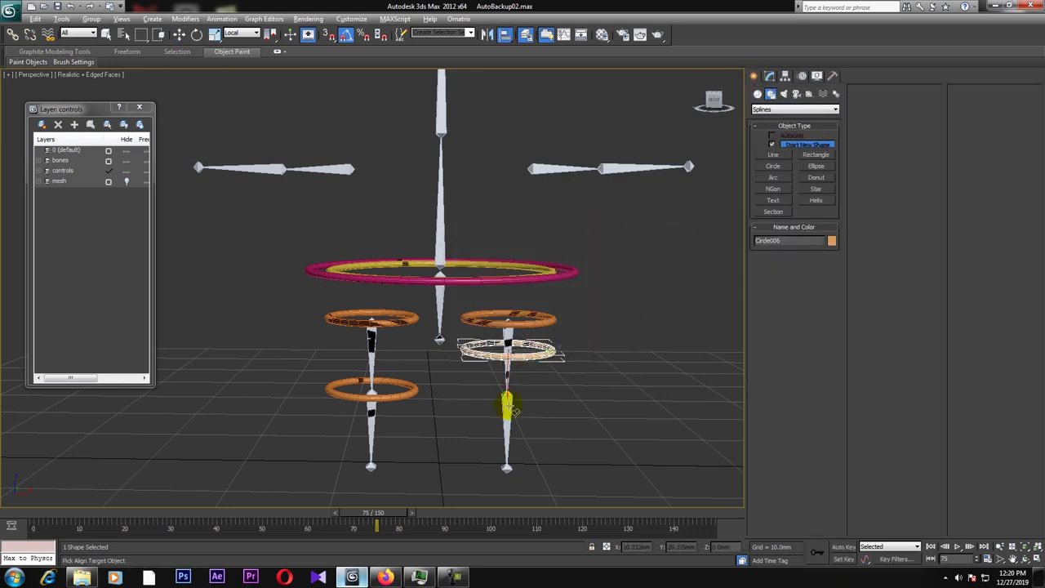
click(508, 405)
click(627, 376)
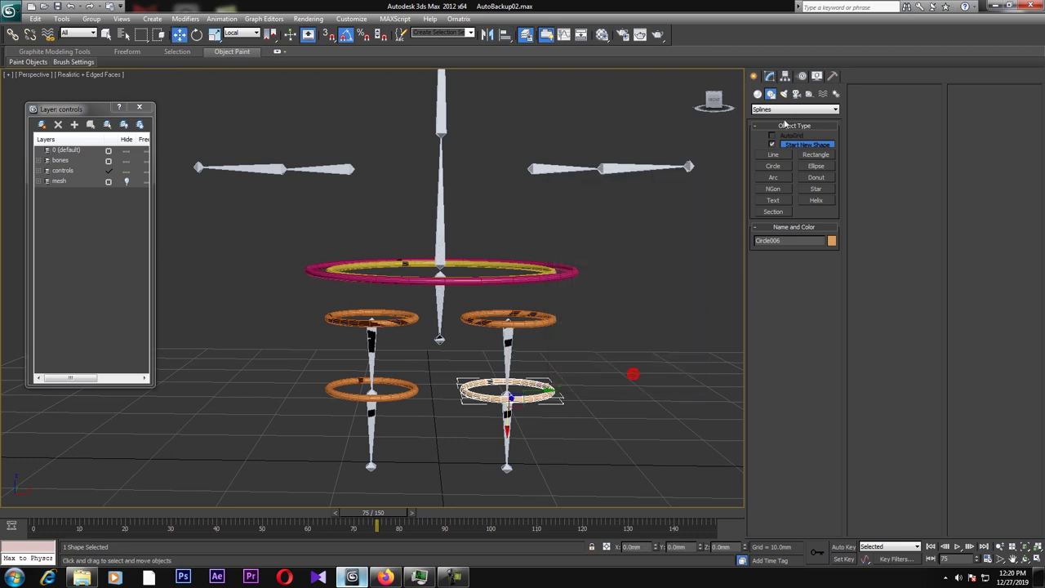
Align the pivot of the opposite lower leg circle to its lower leg bone and leave pivot editing
click(784, 76)
click(789, 145)
key(alt+a)
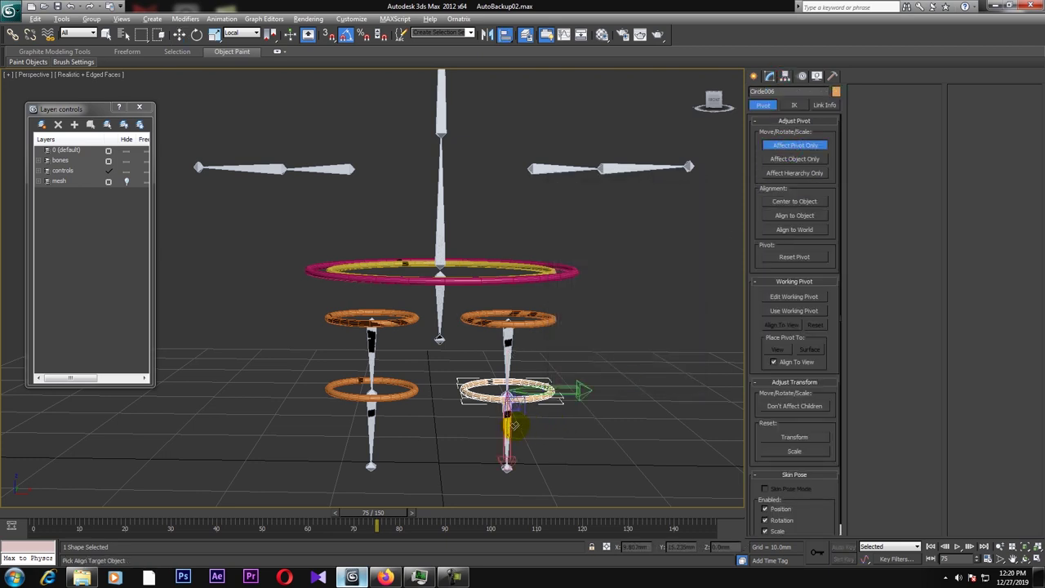
click(507, 444)
click(626, 375)
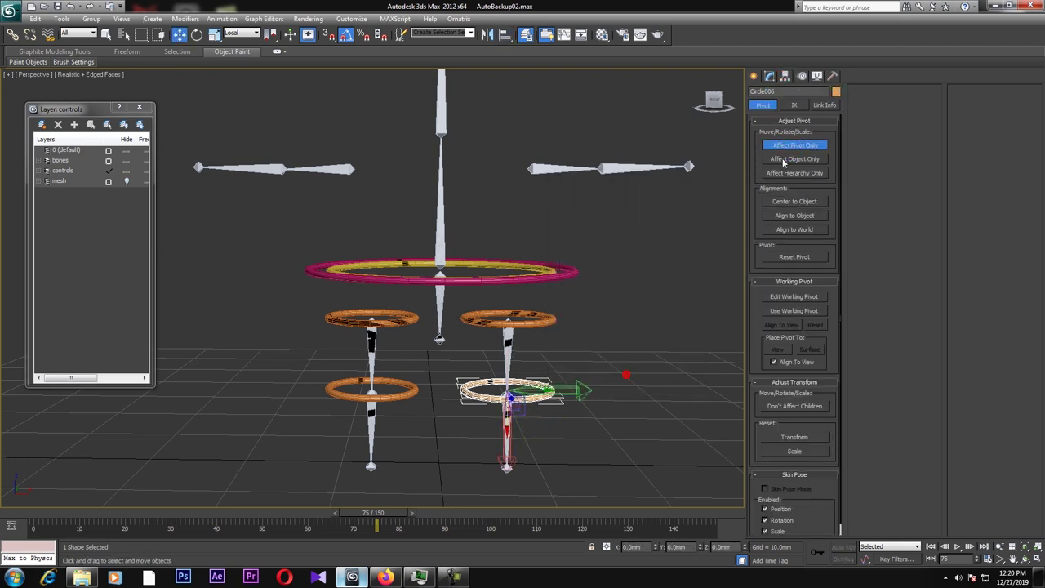
click(755, 76)
click(635, 280)
Clone the lower leg circle up beside the arm and align the copy to upper arm Bone006 in position and orientation
scroll(553, 270, down, 3)
middle_drag(553, 271, 533, 312)
shift+drag(420, 350, 420, 269)
key(Return)
key(alt+a)
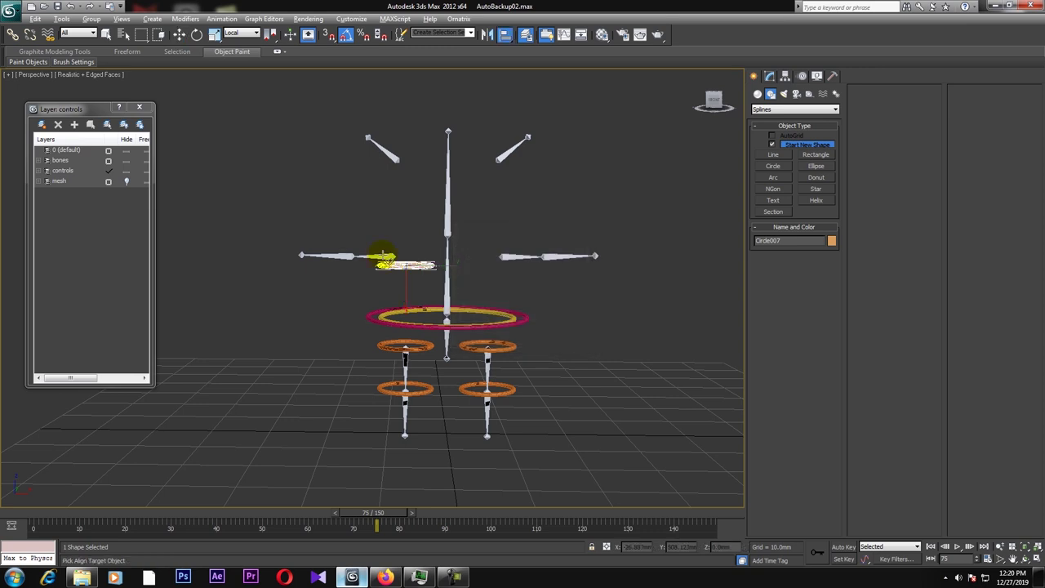
click(388, 256)
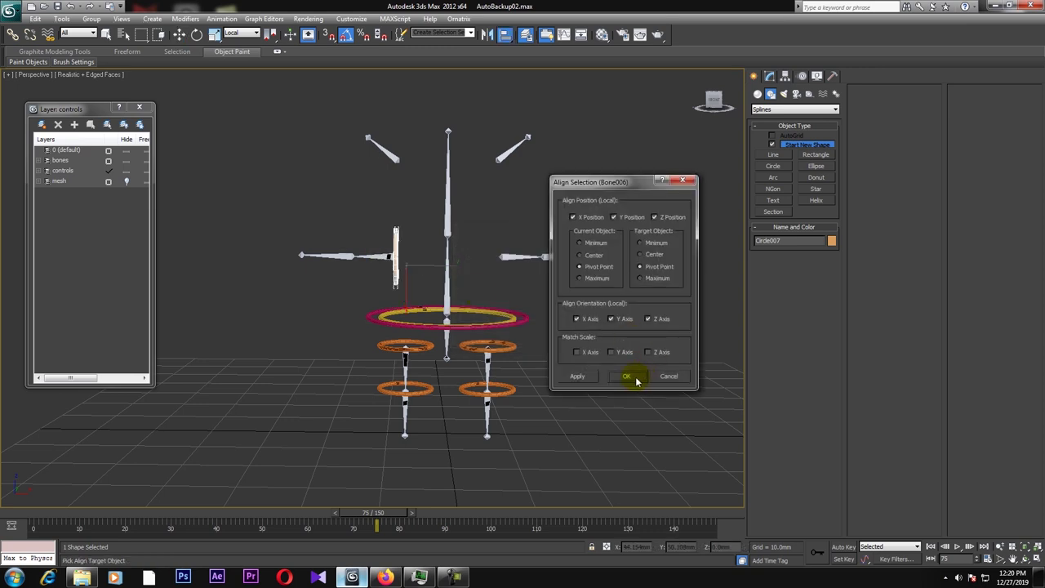
click(626, 376)
Align the pivot of the upper arm circle to Bone006 on all position and orientation axes, and leave pivot editing
alt+middle_drag(443, 271, 484, 234)
click(785, 75)
click(796, 145)
key(alt+a)
click(447, 290)
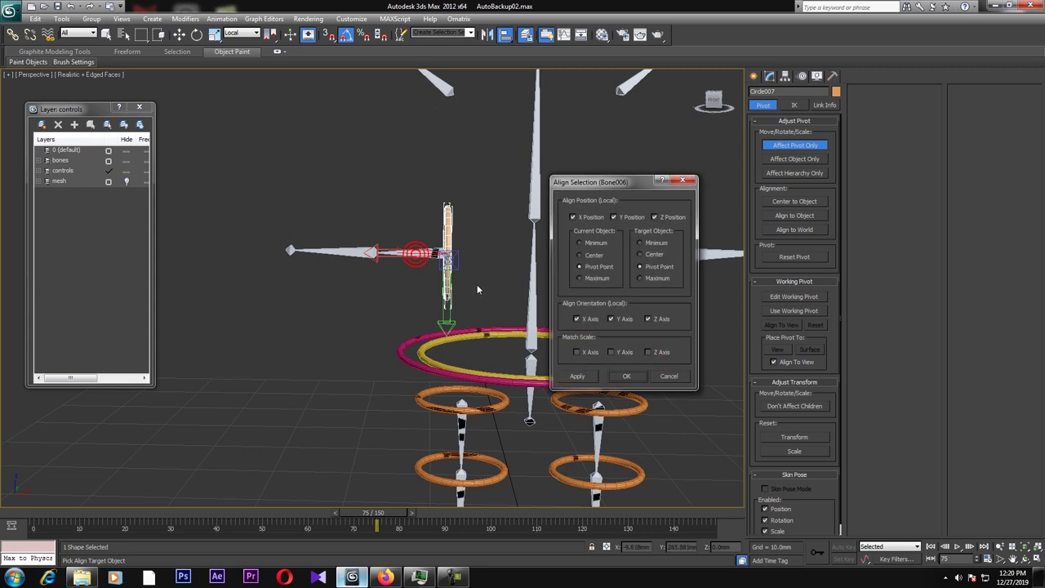
click(627, 376)
click(753, 76)
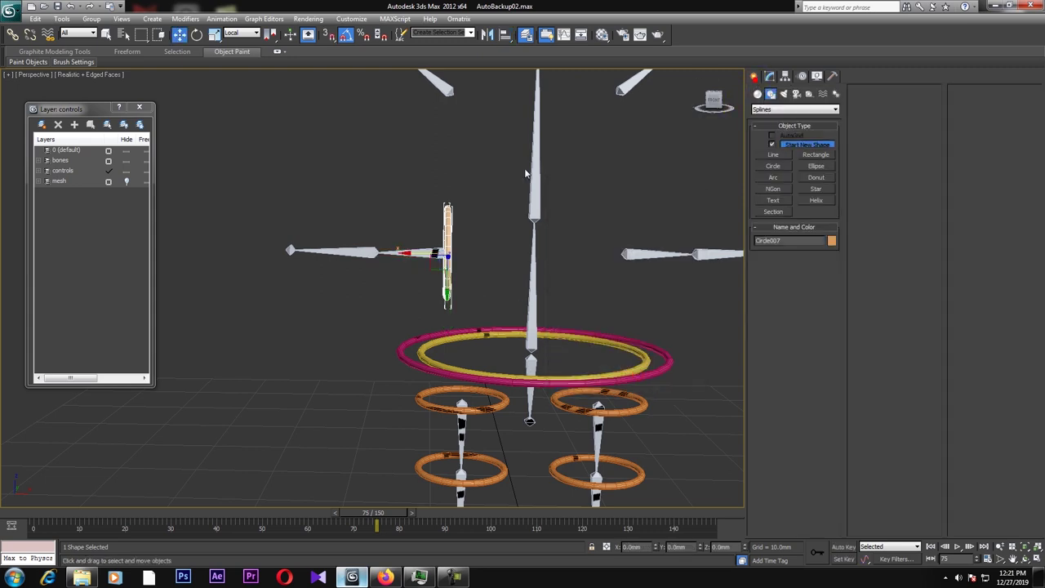
Clone the upper arm circle outward along the arm and align the copy to lower arm Bone007
shift+drag(420, 253, 380, 253)
click(532, 329)
key(alt+a)
click(347, 254)
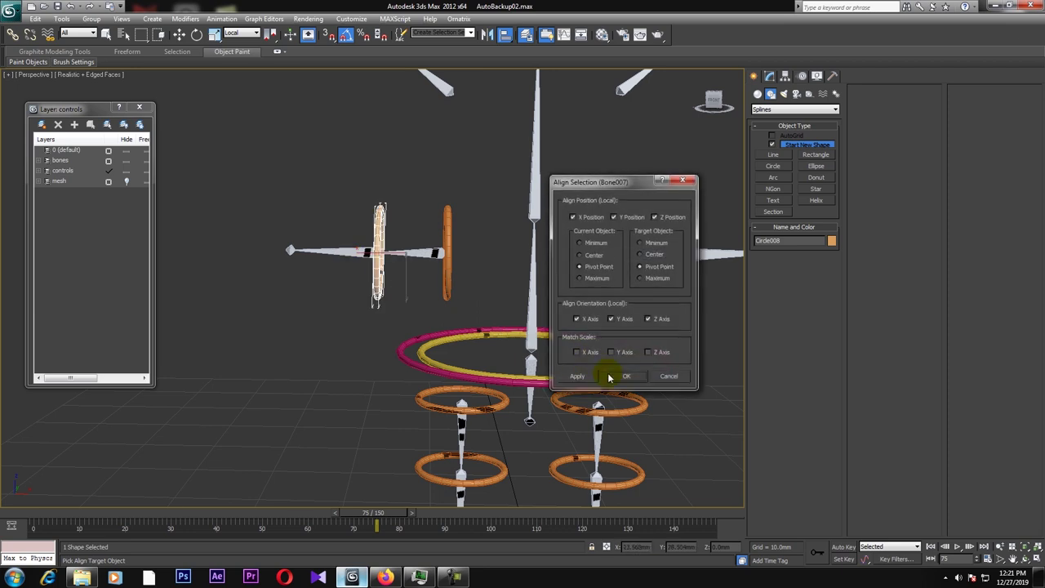
click(628, 375)
Align the pivot of the lower arm circle to Bone007 on all position and orientation axes
click(785, 76)
click(795, 145)
key(alt+a)
click(332, 257)
click(626, 368)
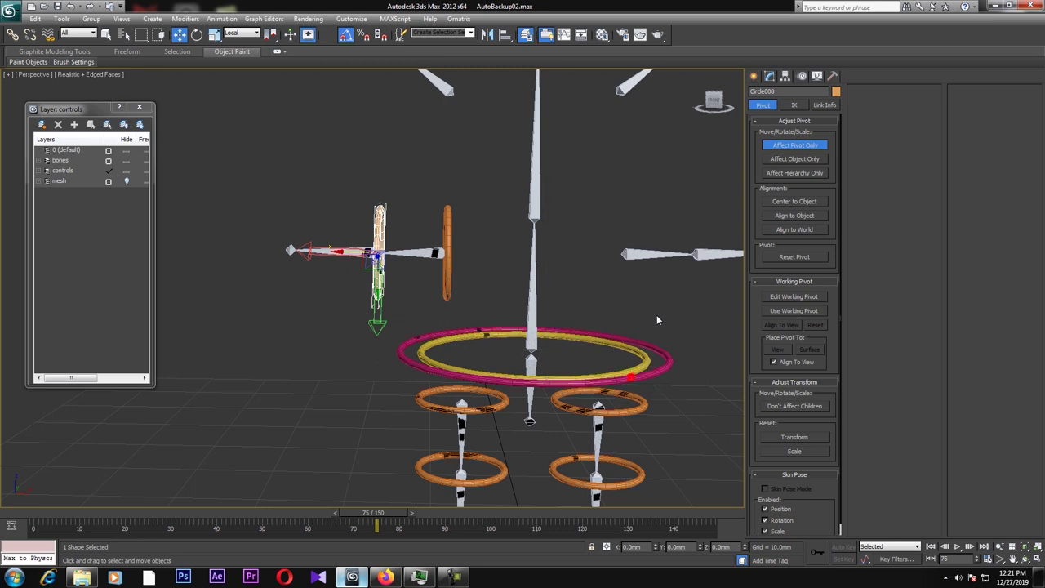
click(657, 314)
Clone the upper arm circle toward the opposite arm, outside pivot editing, and align the copy to the opposite upper arm bone
click(456, 275)
shift+drag(407, 252, 492, 261)
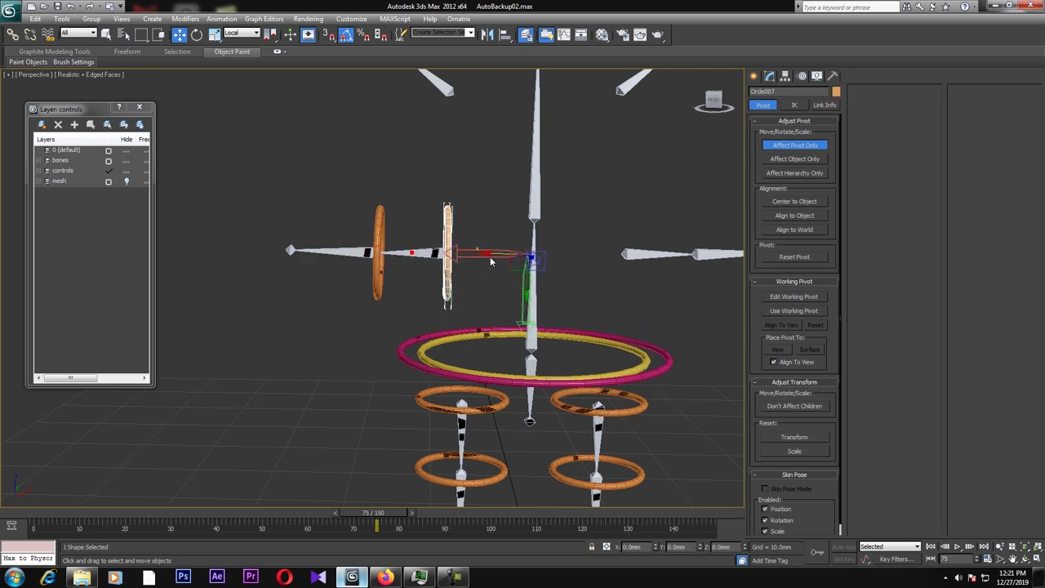
click(561, 333)
click(753, 76)
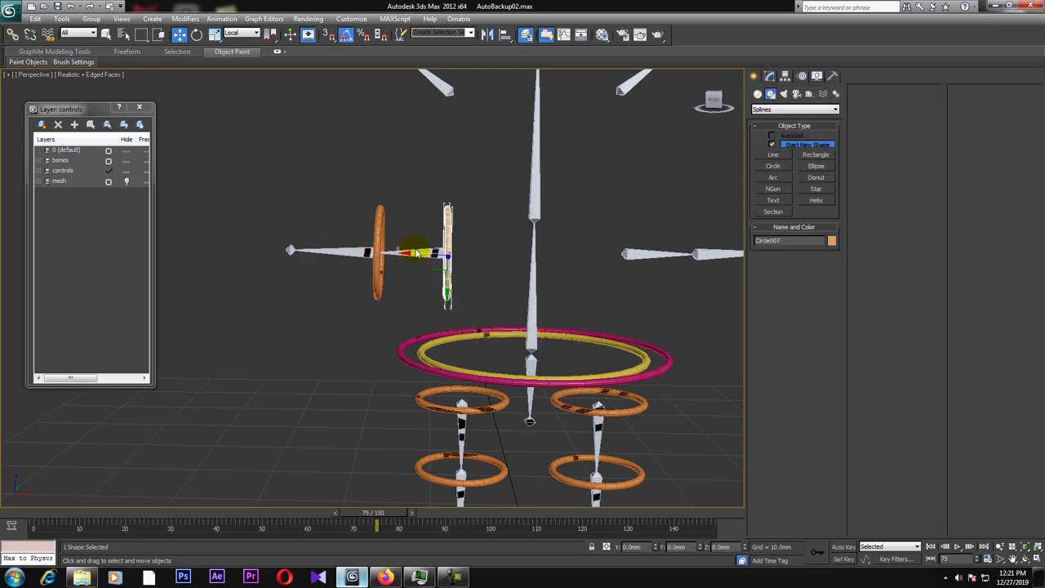
shift+drag(417, 252, 479, 254)
click(521, 332)
key(alt+a)
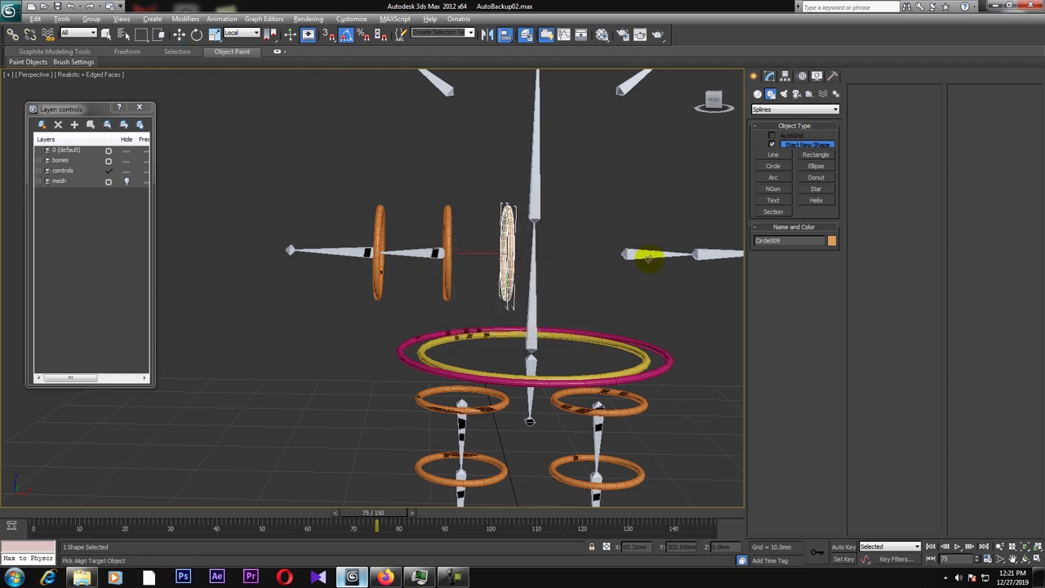
click(649, 257)
click(620, 374)
Align the pivot of the opposite upper arm circle to its upper arm bone and leave pivot editing
click(769, 76)
click(784, 76)
click(789, 145)
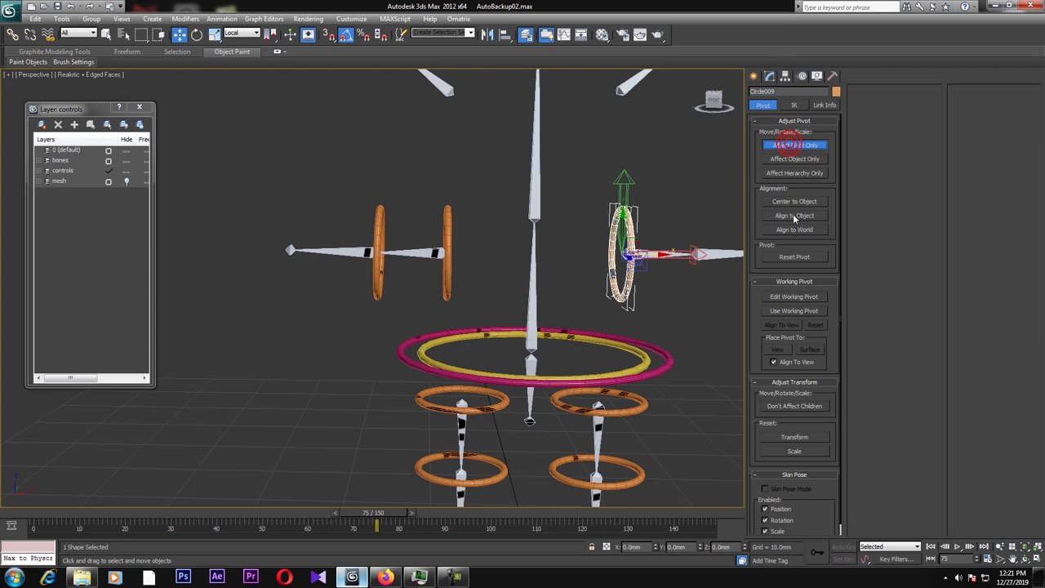
key(alt+a)
click(677, 253)
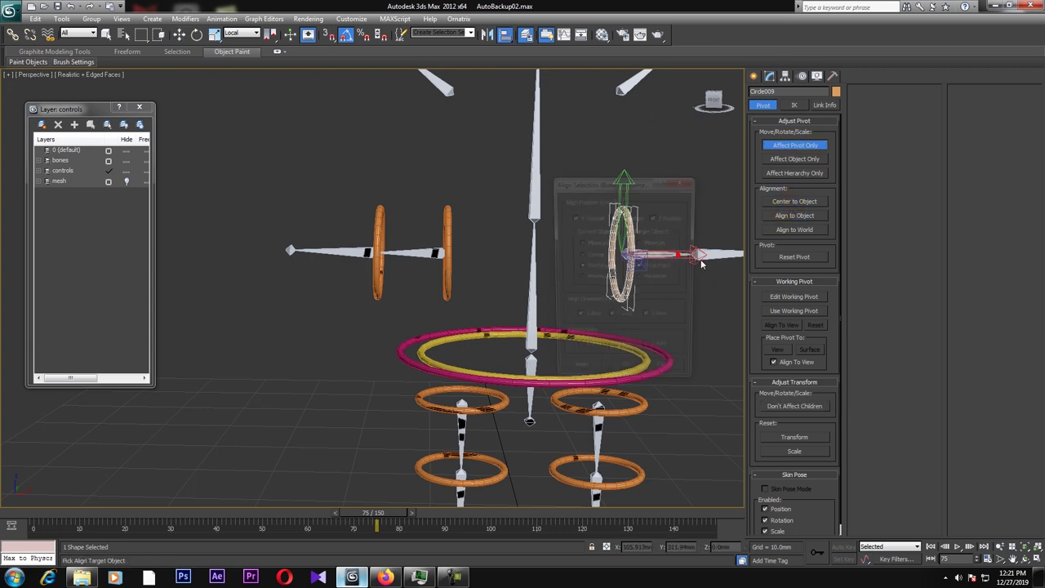
click(634, 374)
click(754, 76)
Clone the lower arm circle across to the opposite arm and align the copy to that arm's lower bone
middle_drag(661, 311, 589, 319)
click(314, 303)
click(312, 303)
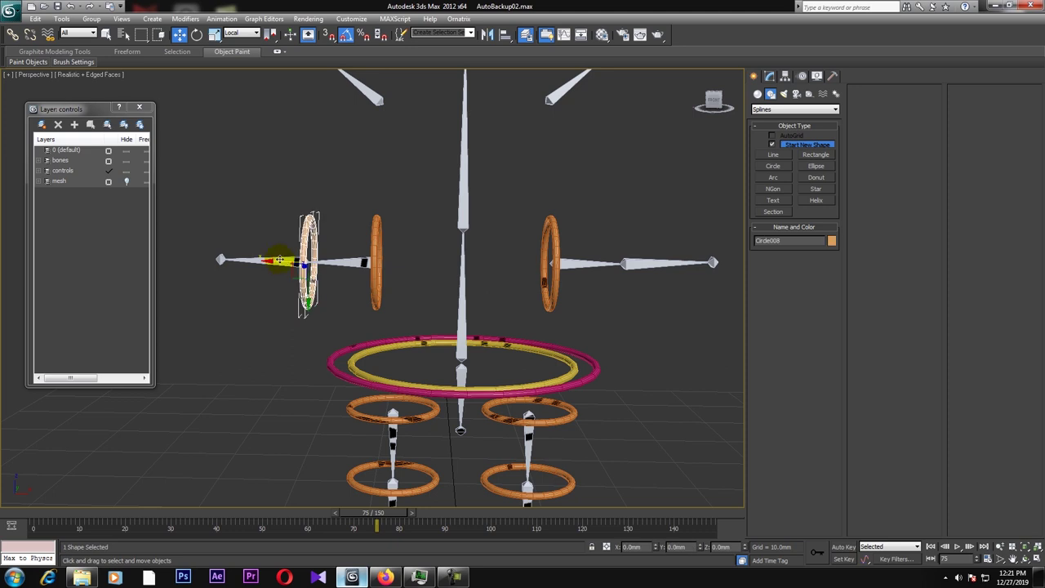
shift+drag(281, 261, 429, 261)
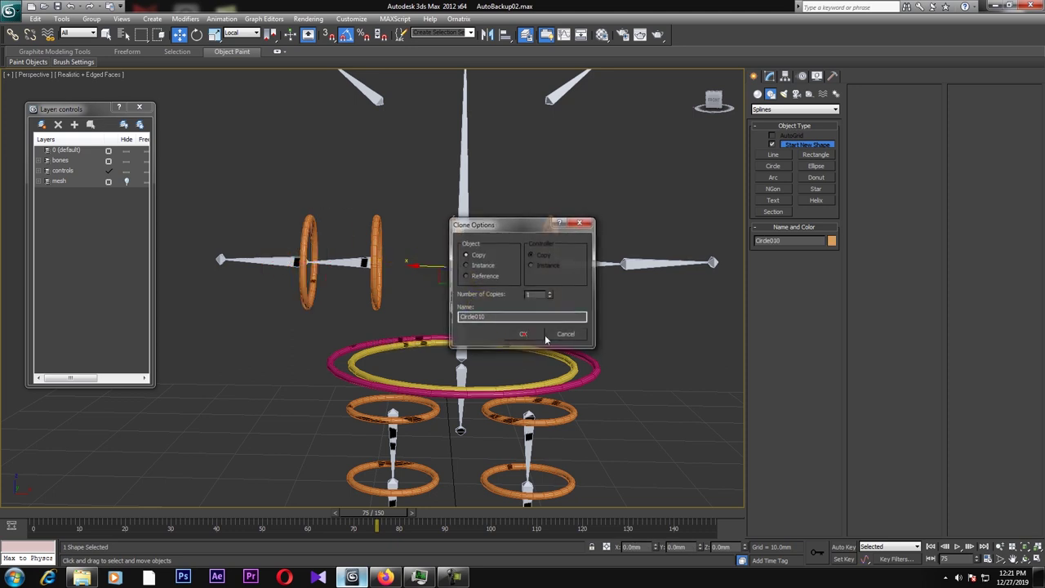
click(529, 333)
key(alt+a)
click(656, 267)
click(636, 373)
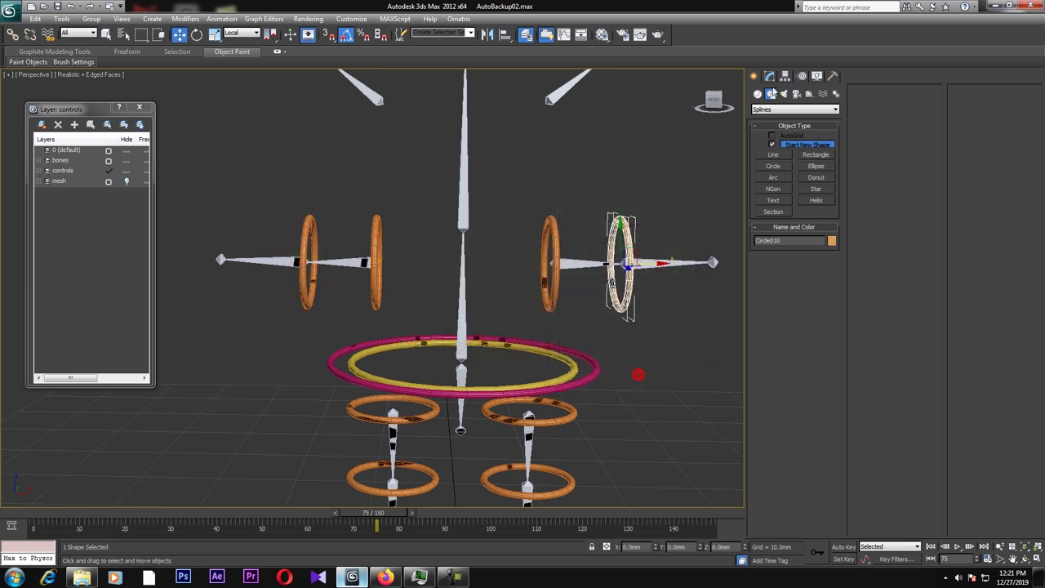
Align the pivot of the opposite lower arm circle to its lower arm bone, leave pivot editing and clear the selection
click(785, 76)
click(793, 145)
key(alt+a)
click(679, 266)
click(626, 377)
click(672, 147)
scroll(650, 202, down, 3)
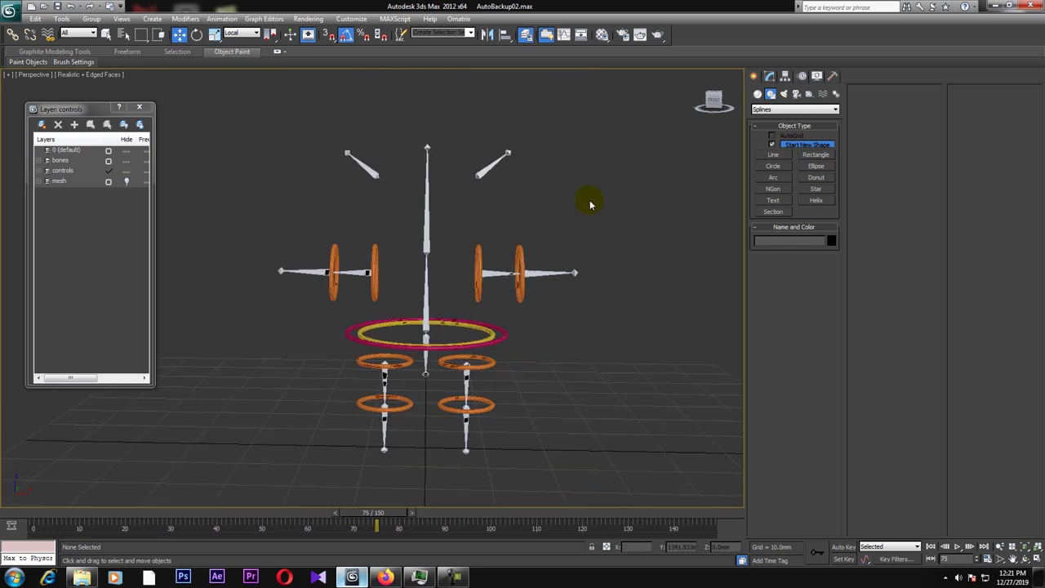
Clone the yellow hip circle upward and align the copy to head bone Bone004
click(385, 351)
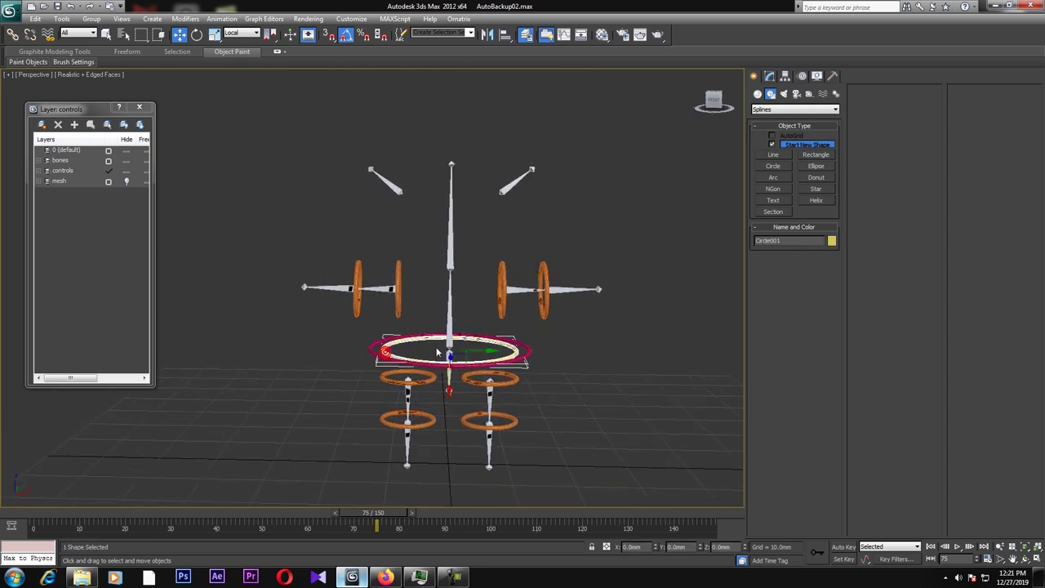
shift+drag(448, 381, 448, 336)
key(Return)
key(alt+a)
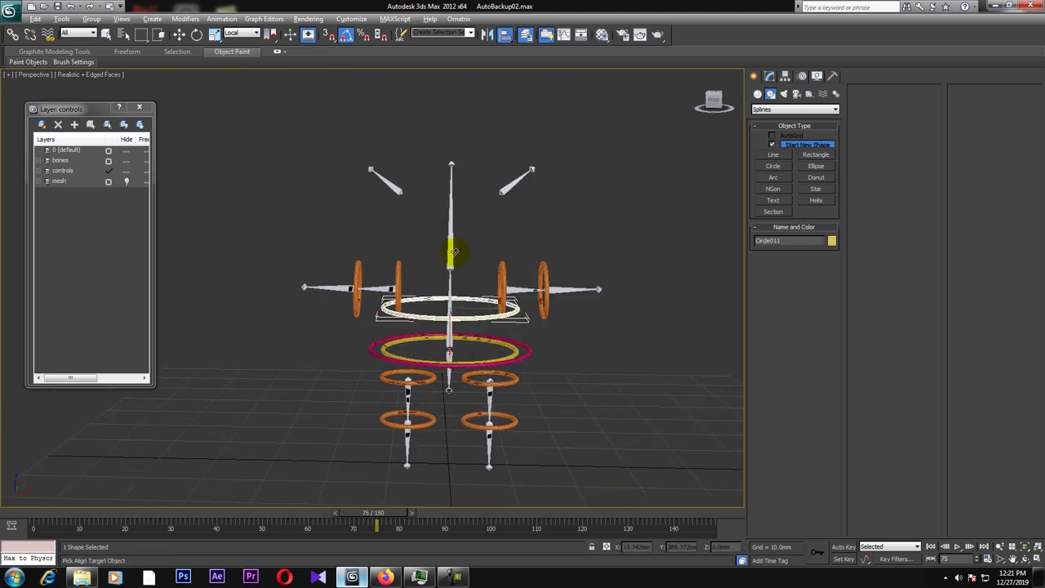
click(452, 258)
click(618, 377)
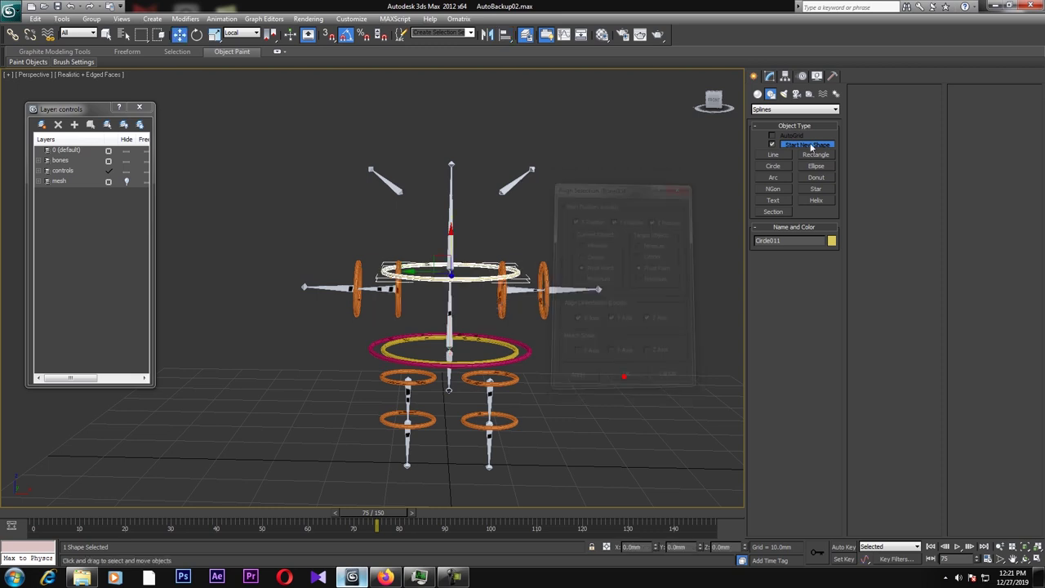
Align the pivot of the head circle to Bone004 on all position and orientation axes
click(786, 76)
click(792, 144)
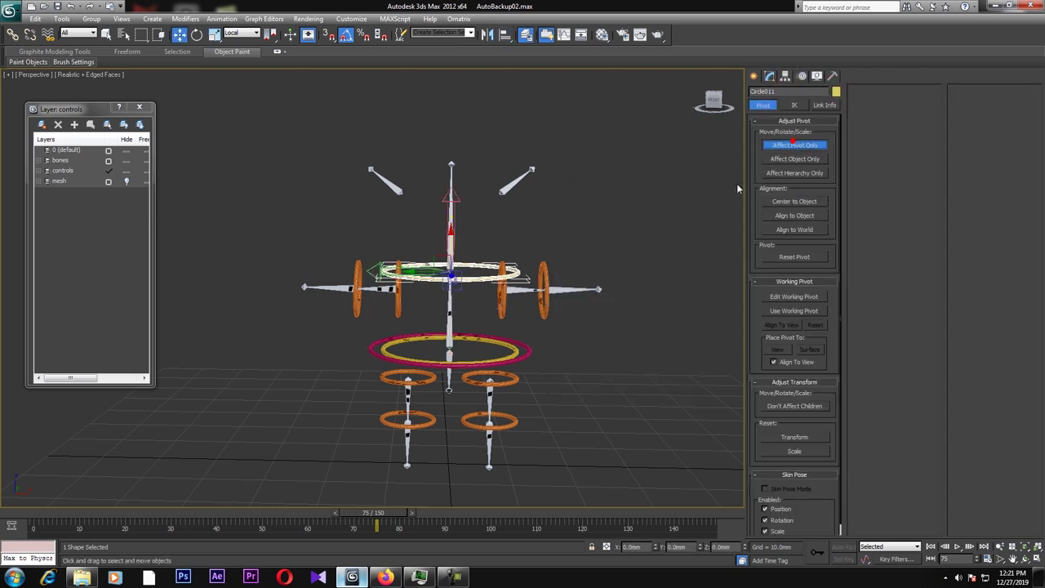
scroll(478, 238, up, 5)
key(alt+a)
click(616, 119)
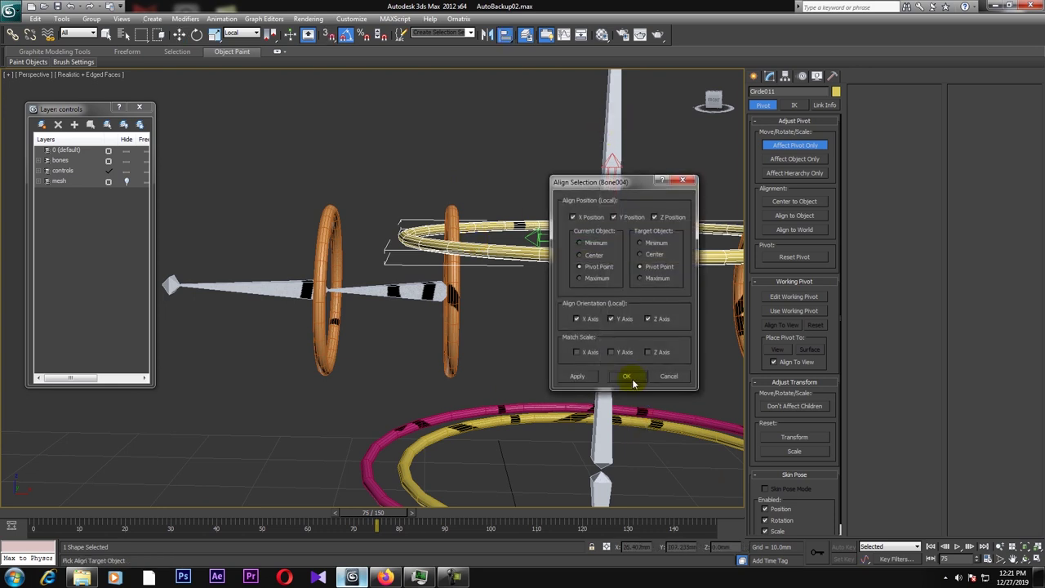
click(630, 378)
Leave pivot editing and reduce the head circle's radius to 6.373 mm
click(771, 77)
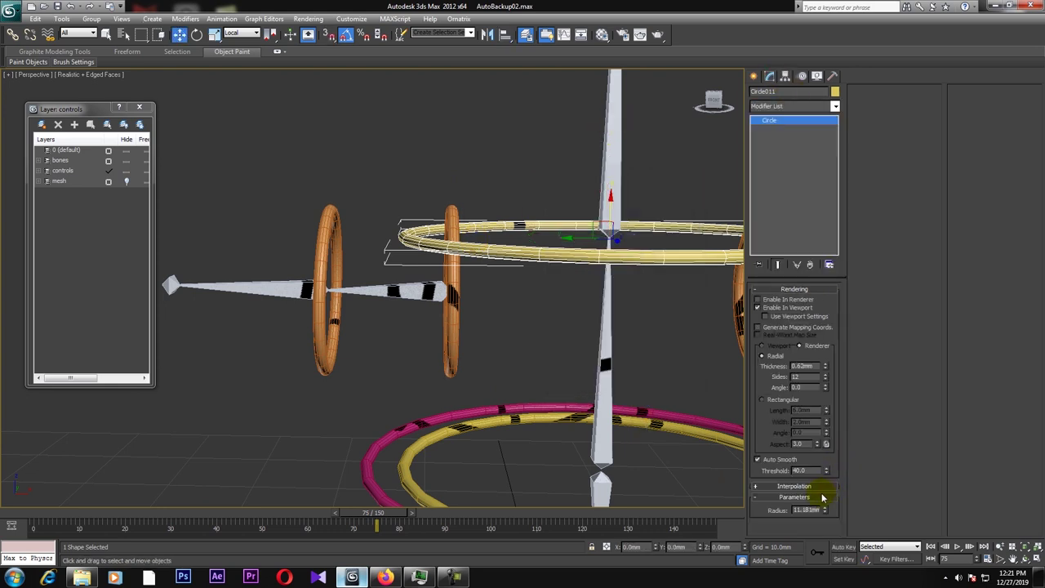
drag(827, 513, 829, 536)
scroll(589, 337, down, 4)
scroll(515, 329, up, 2)
middle_drag(541, 306, 523, 316)
Change the head circle's object color to magenta
click(834, 91)
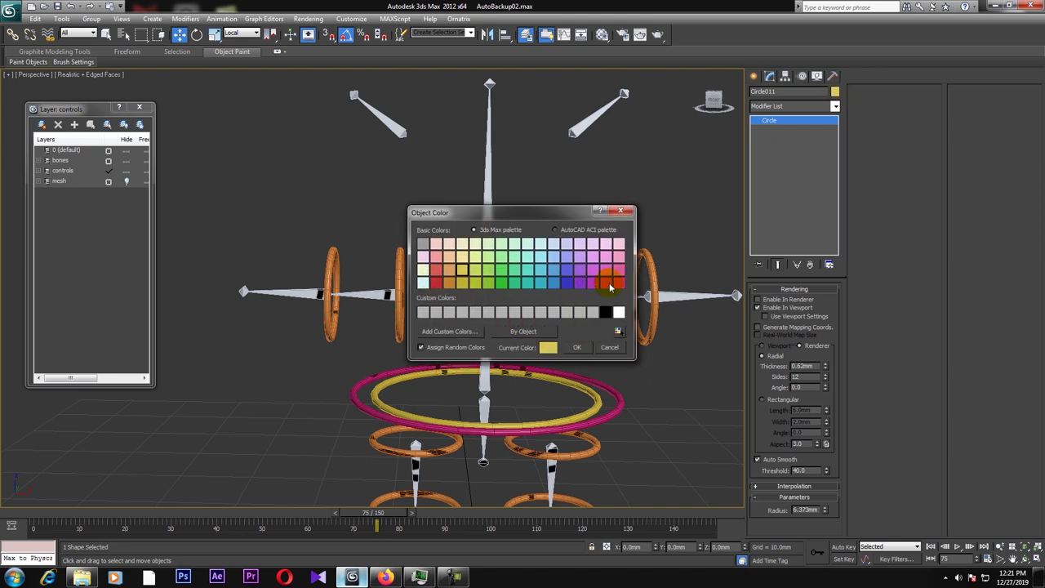
click(435, 283)
click(606, 283)
click(576, 347)
click(510, 285)
Clone the magenta head circle upward and align the copy to ear bone Bone012
middle_drag(509, 285, 507, 314)
click(516, 311)
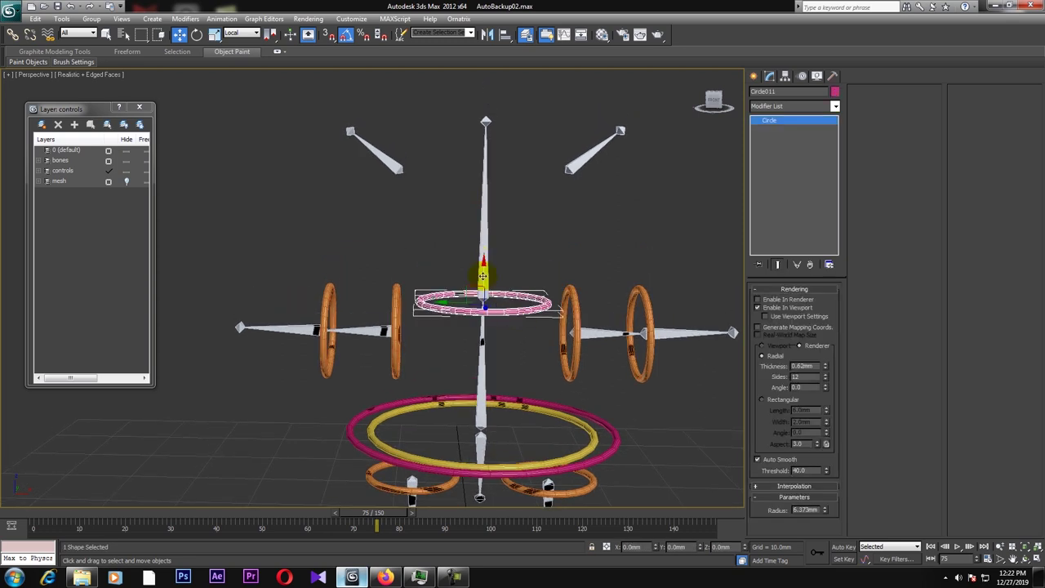
shift+drag(483, 278, 483, 238)
click(532, 334)
key(alt+a)
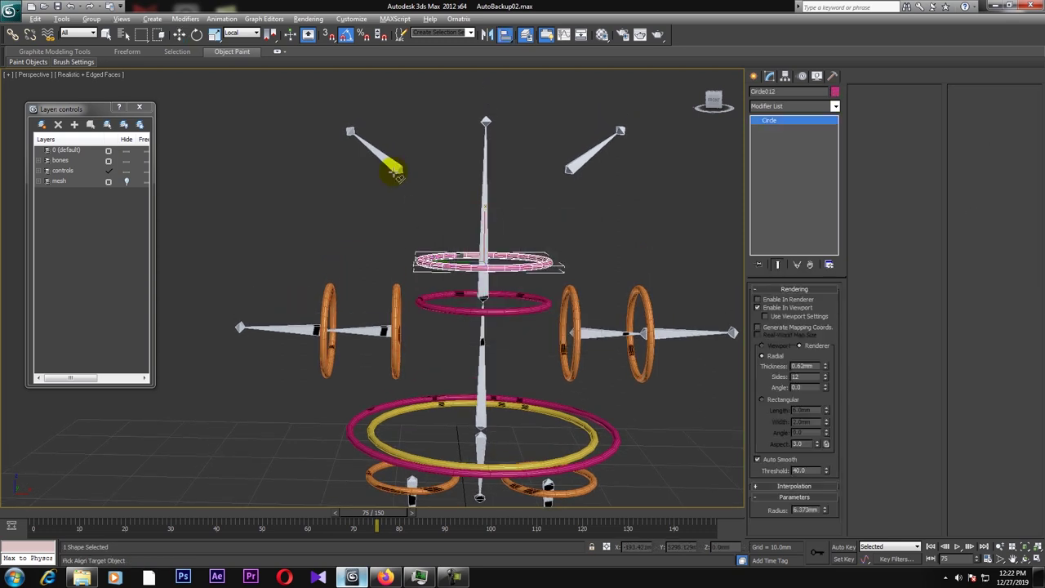
click(394, 171)
click(637, 379)
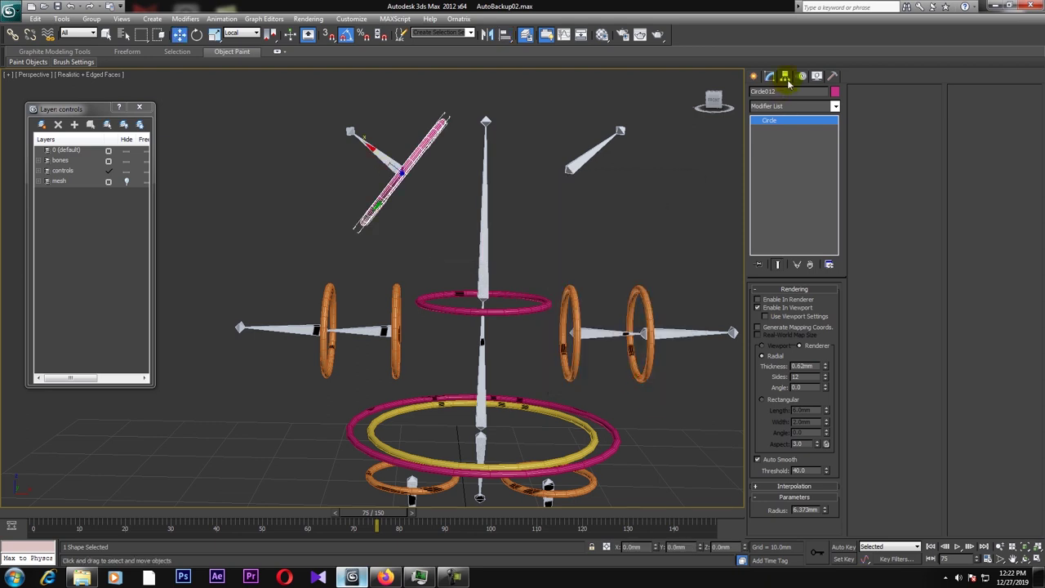
Align the pivot of the ear circle to Bone012 on all position and orientation axes, and leave pivot editing
click(784, 75)
click(794, 145)
key(alt+a)
click(390, 166)
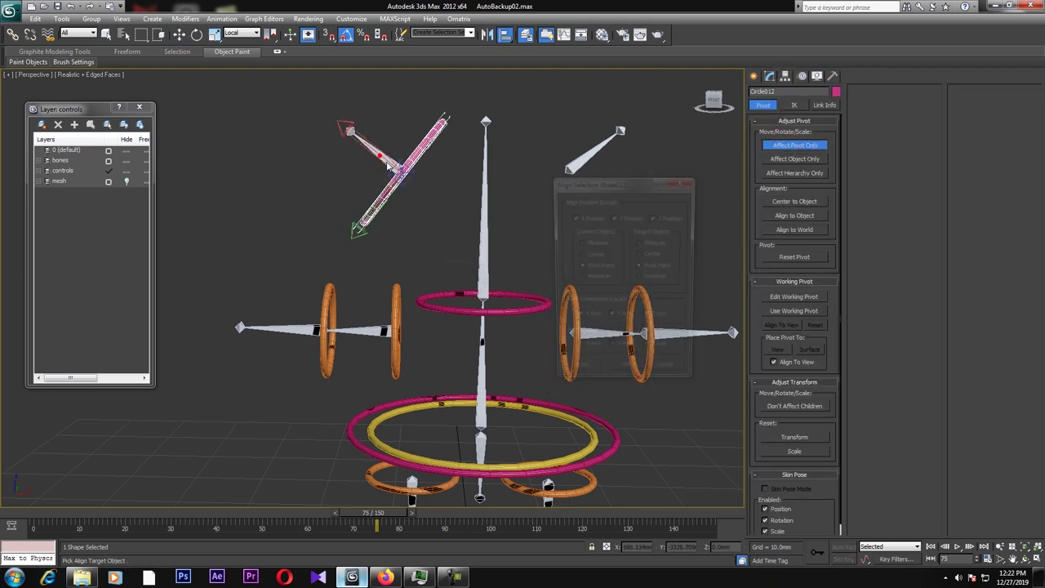
click(623, 378)
click(755, 76)
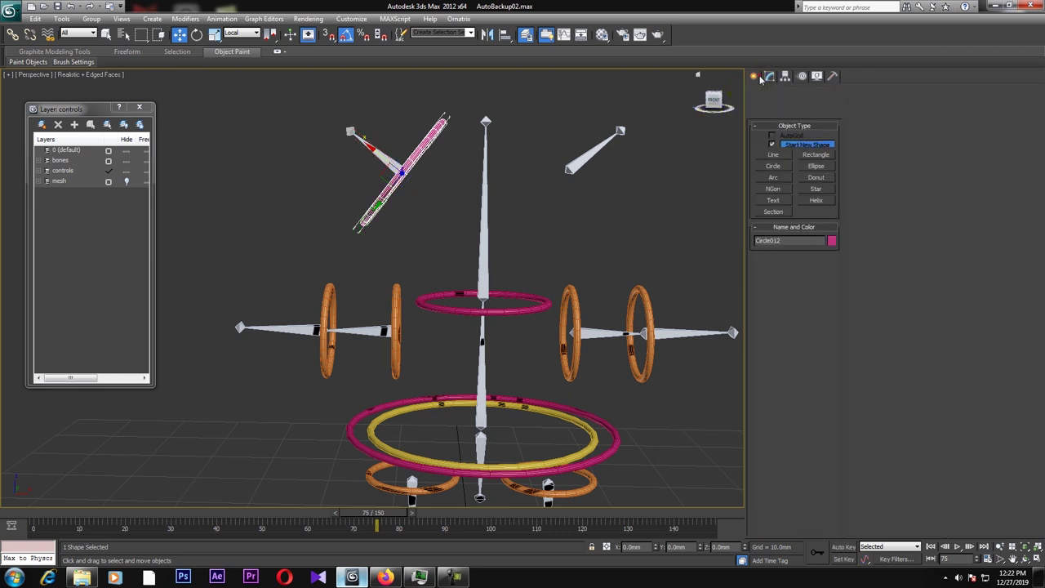
Clone the ear circle toward the opposite ear and align the copy to the mirrored Bone012
shift+drag(398, 167, 451, 159)
click(523, 333)
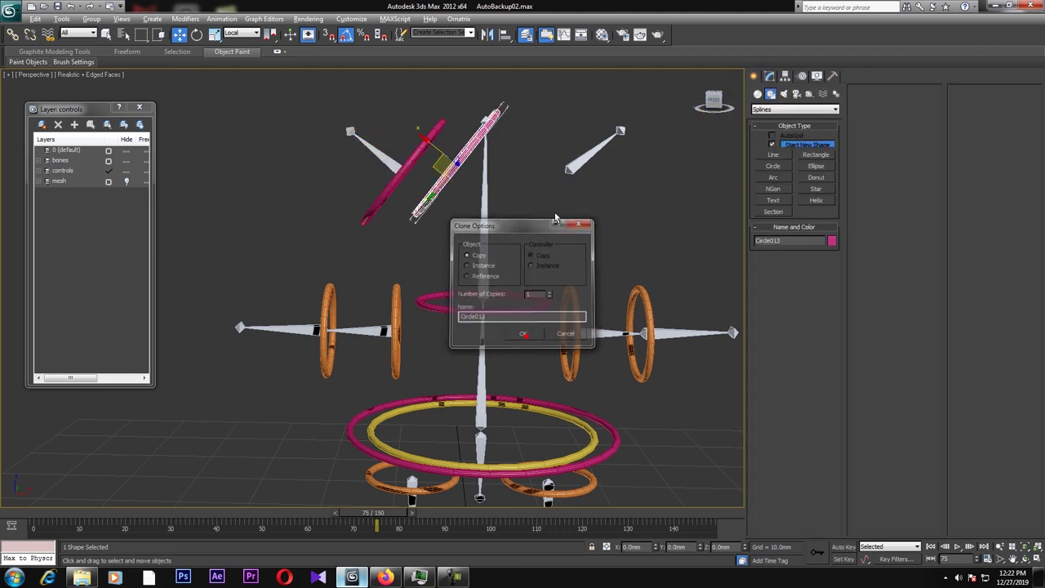
key(alt+a)
click(578, 170)
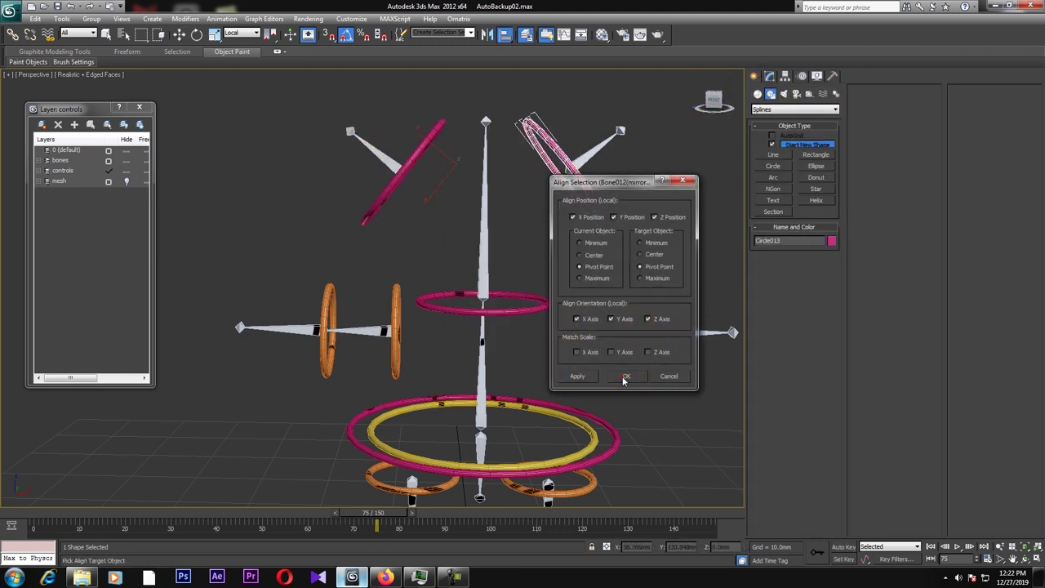
click(625, 377)
Align the pivot of the opposite ear circle to the mirrored Bone012, leave pivot editing and clear the selection
click(786, 76)
click(785, 145)
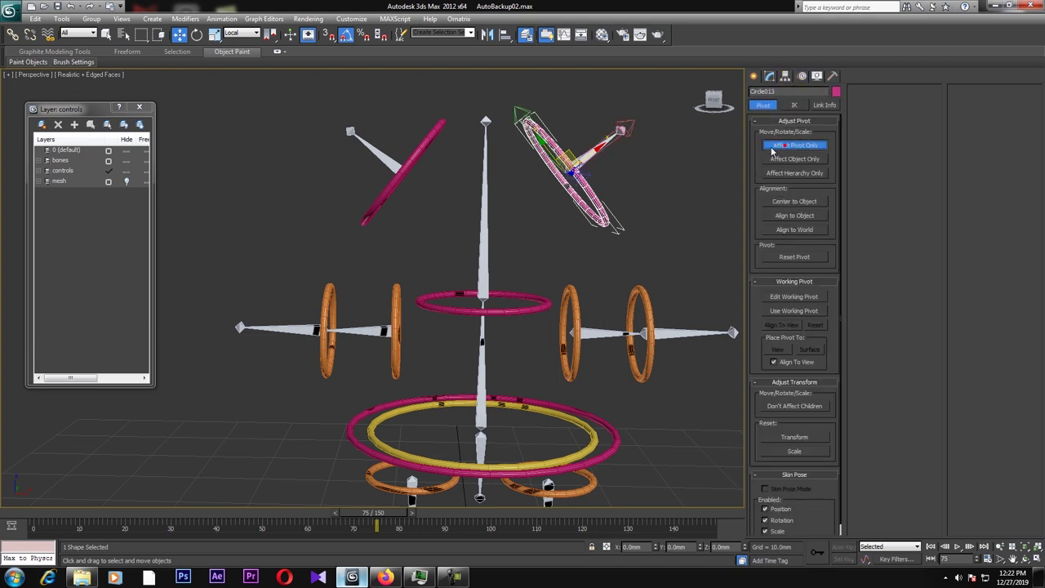
key(alt+a)
click(593, 151)
click(627, 376)
click(768, 78)
click(643, 215)
scroll(625, 240, down, 3)
middle_drag(559, 262, 581, 204)
alt+middle_drag(578, 243, 554, 303)
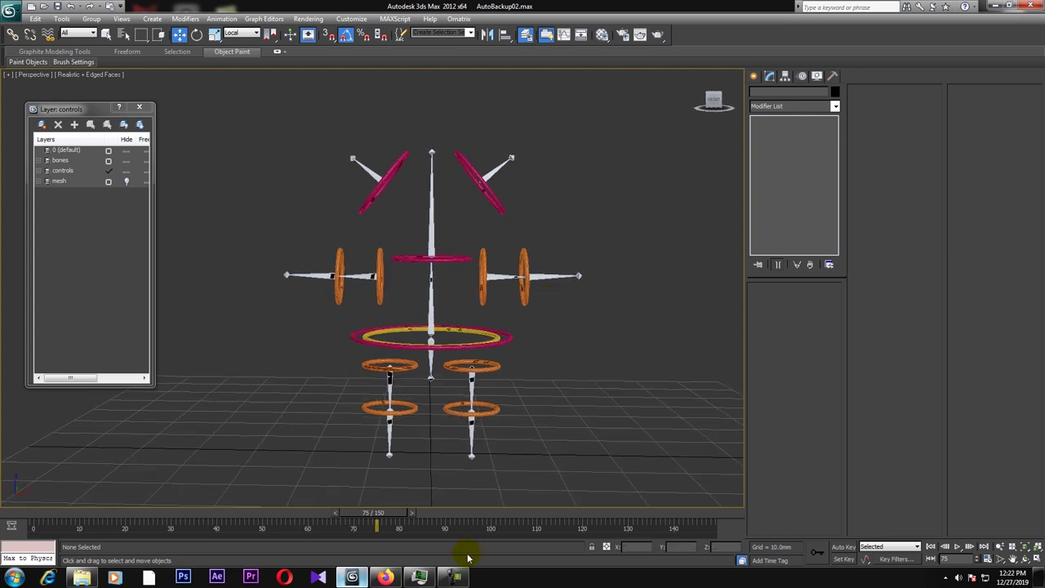
click(453, 578)
click(453, 578)
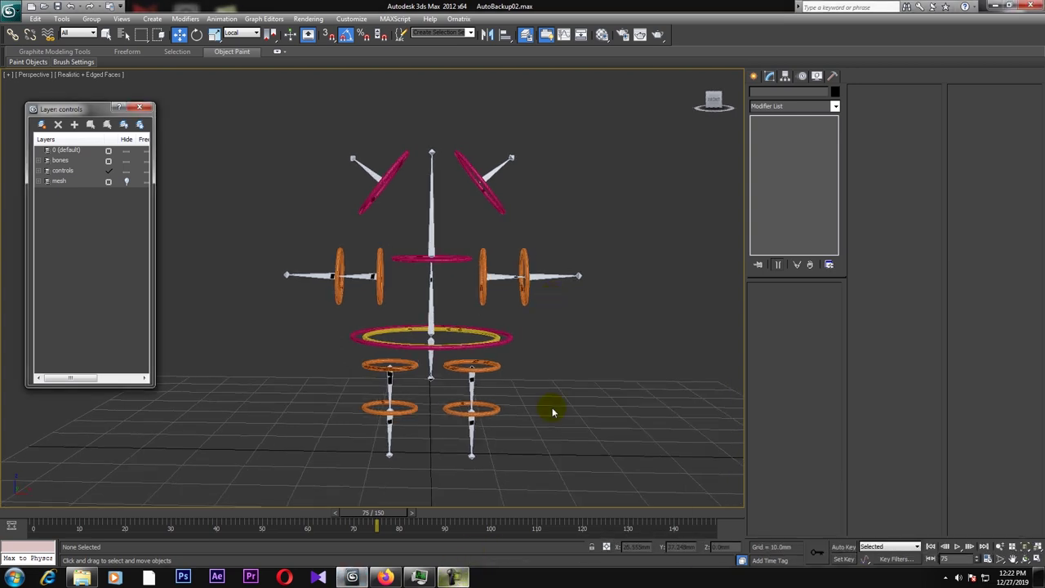
Add an Orientation constraint to upper leg bone Bone009, targeting the orange circle around the top of that leg
scroll(540, 379, up, 2)
alt+middle_drag(540, 379, 538, 331)
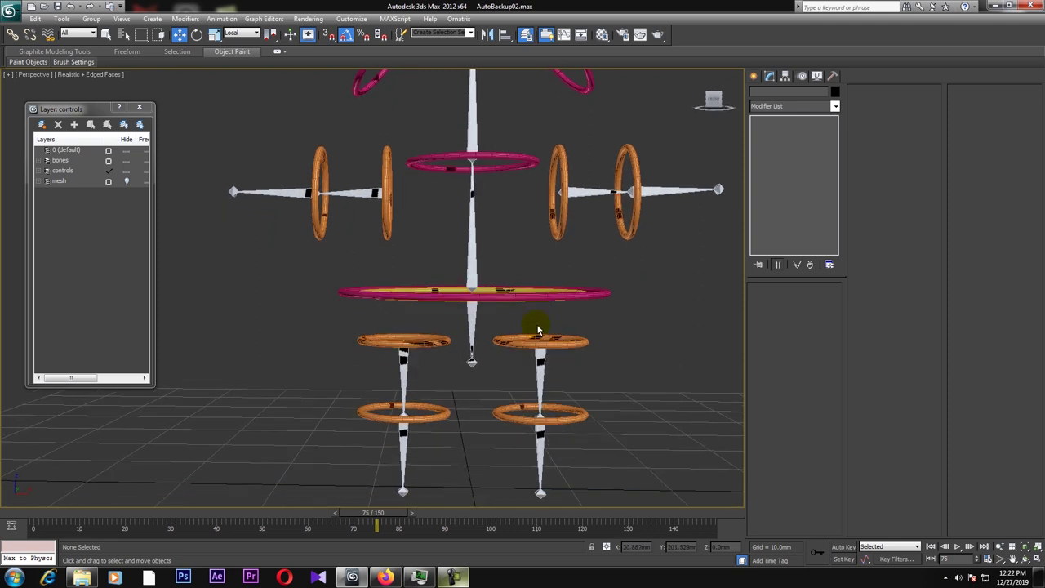
click(431, 344)
click(227, 20)
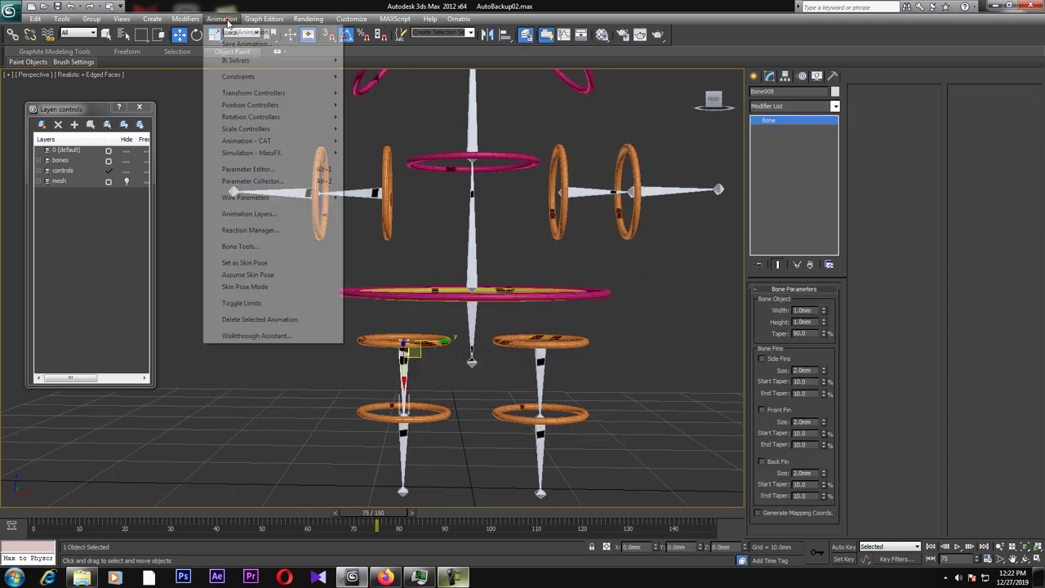
click(245, 76)
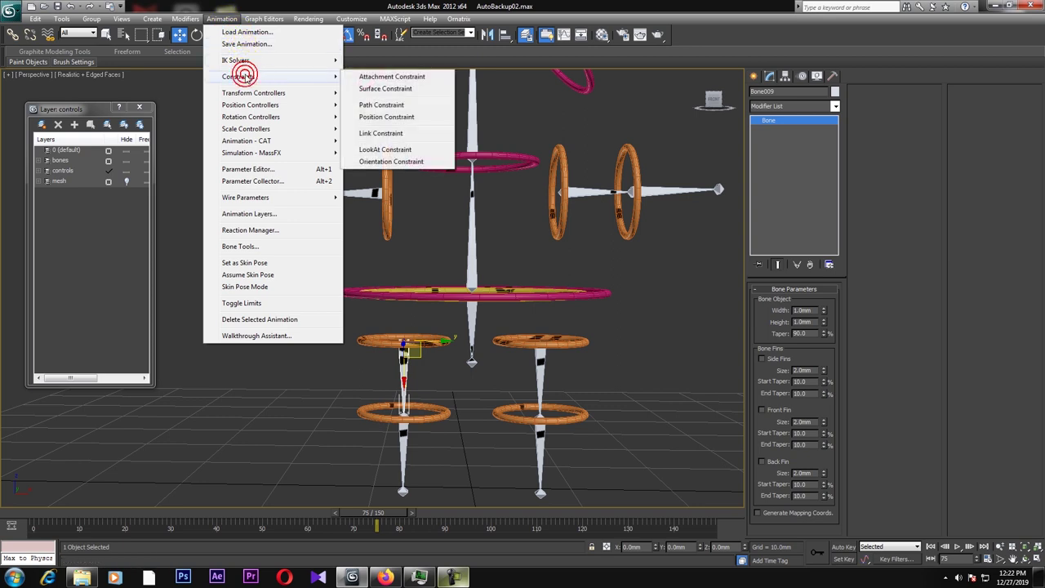
click(391, 161)
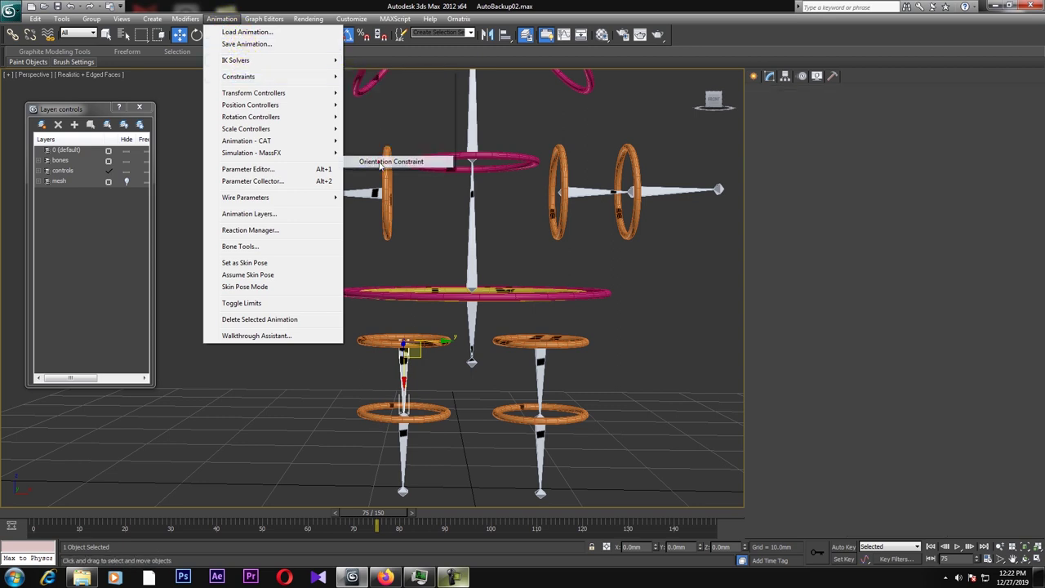
click(428, 344)
Constrain the orientation of lower leg bone Bone010 to the orange circle around its knee
click(408, 444)
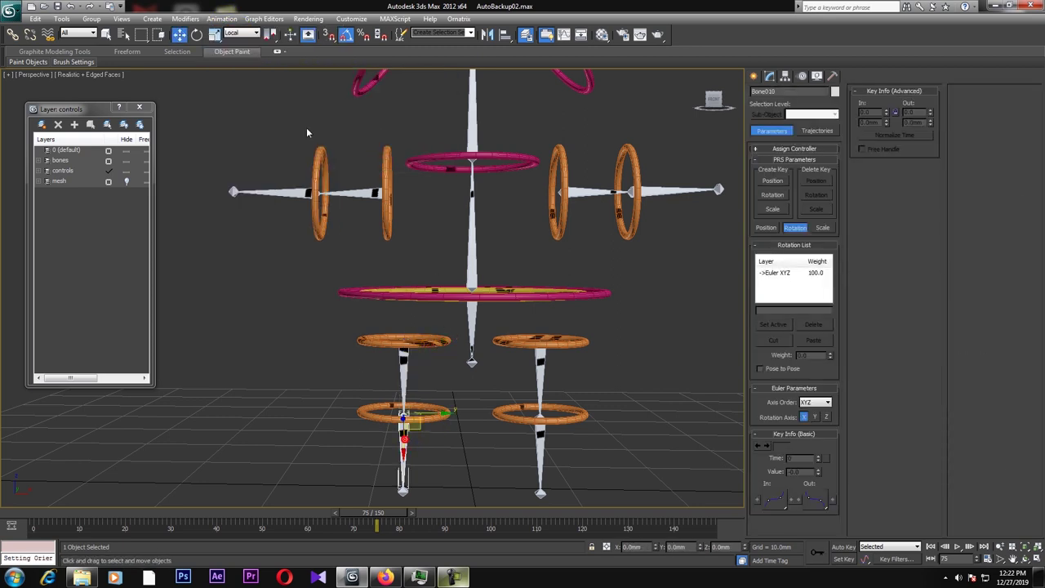
click(222, 19)
mouse_move(342, 81)
click(364, 162)
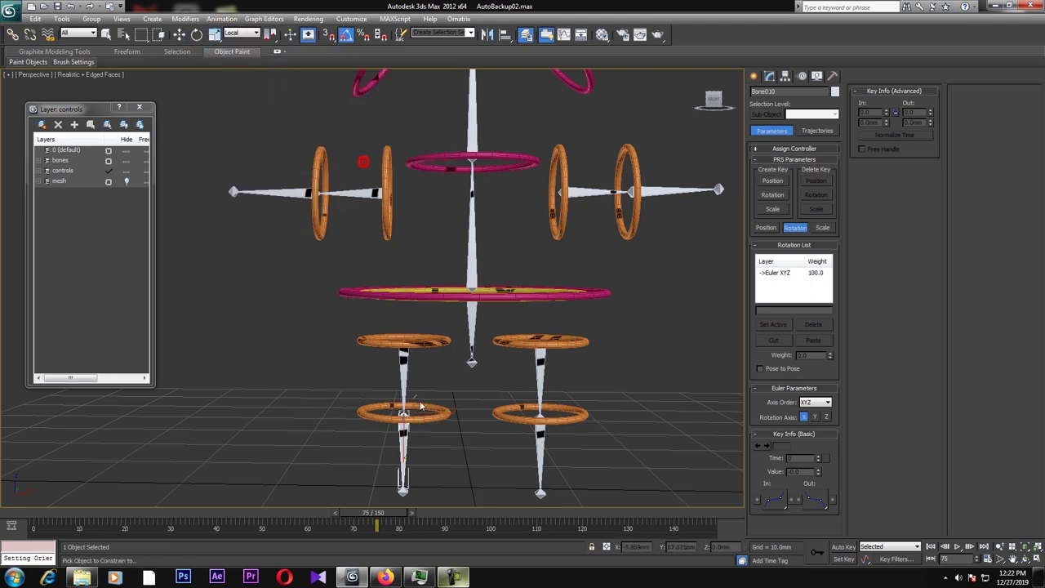
click(430, 418)
Constrain the orientation of the mirrored lower leg bone Bone010 to the knee circle on its own leg
click(541, 448)
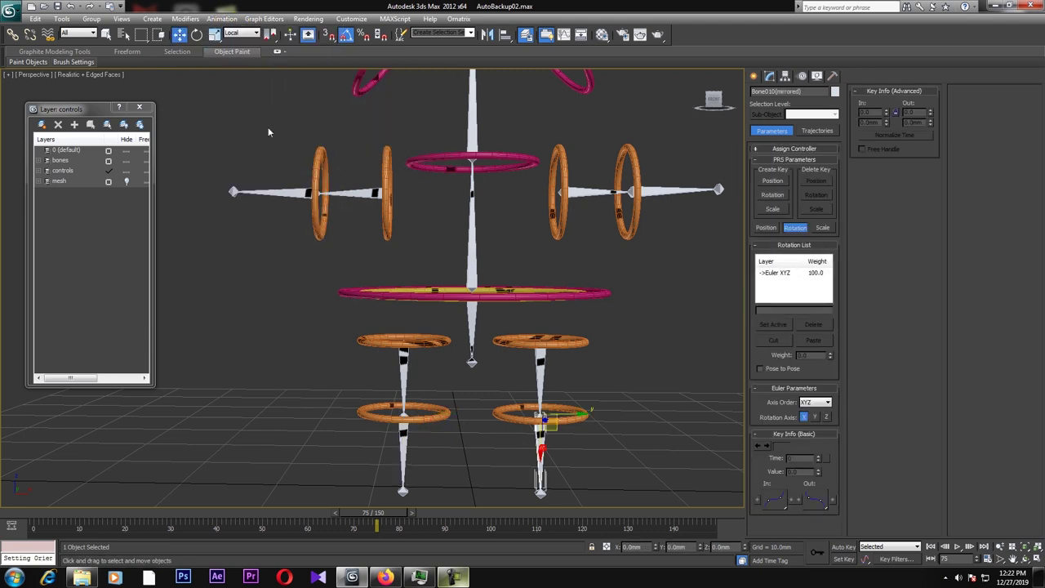
click(221, 18)
click(383, 161)
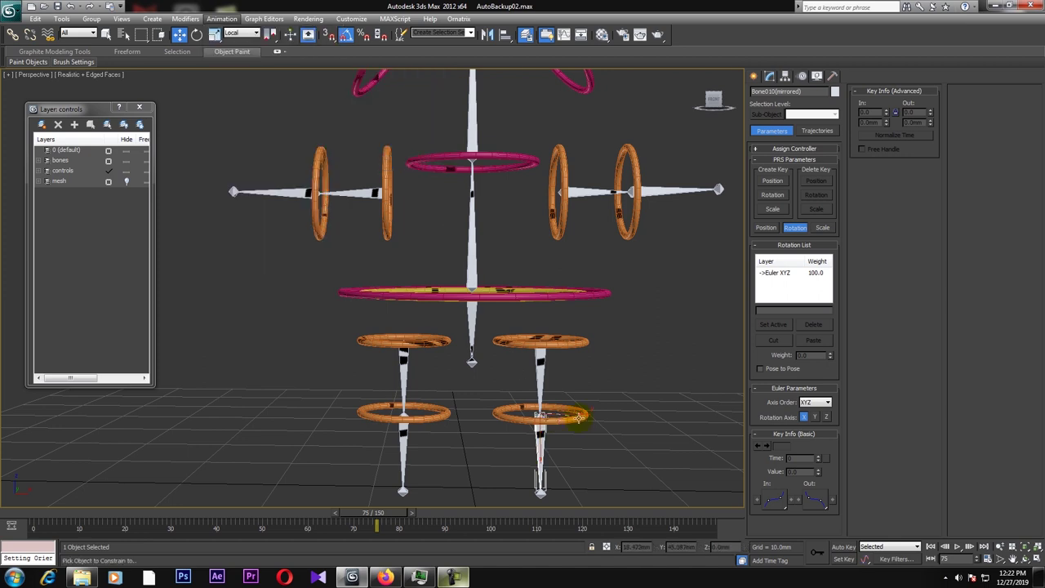
click(554, 402)
Constrain the orientation of the mirrored upper leg bone Bone009 to the circle around its top, Circle005
click(540, 371)
click(221, 18)
mouse_move(237, 77)
click(383, 161)
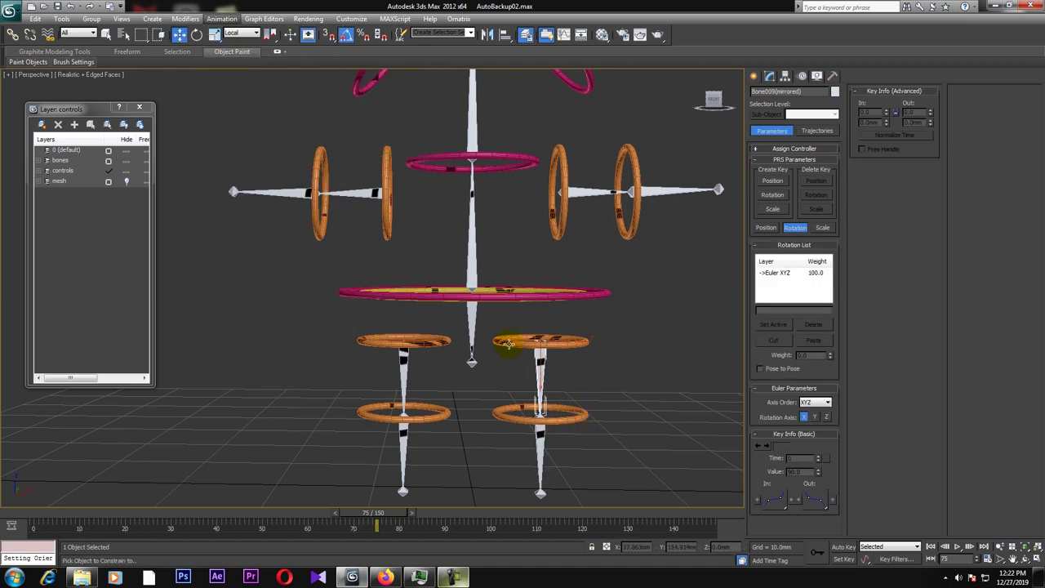
click(509, 341)
Constrain the orientation of pelvis bone Bone001 to the inner yellow hip circle, Circle001
middle_drag(432, 193, 446, 211)
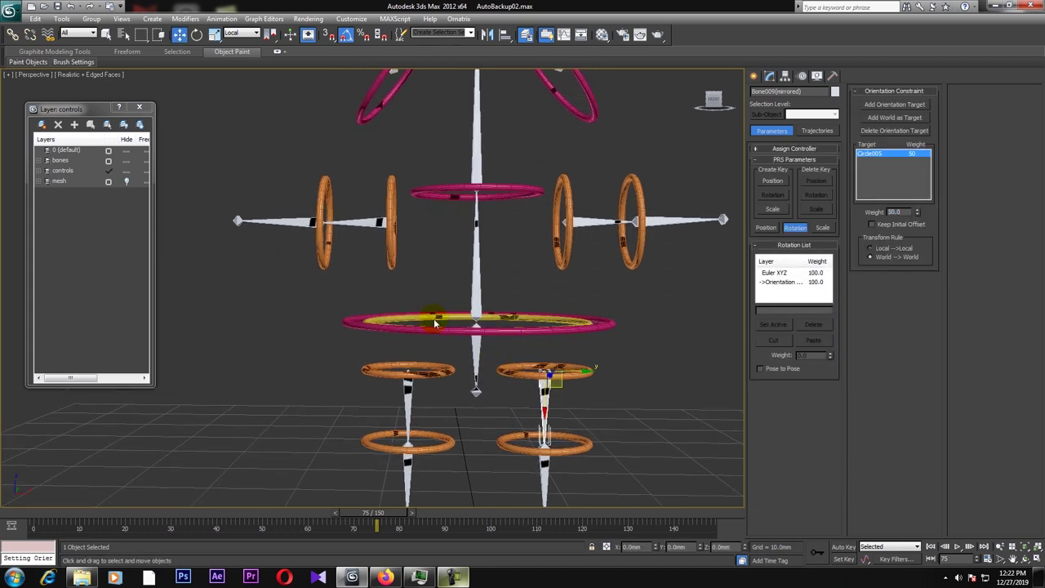
click(476, 347)
click(222, 18)
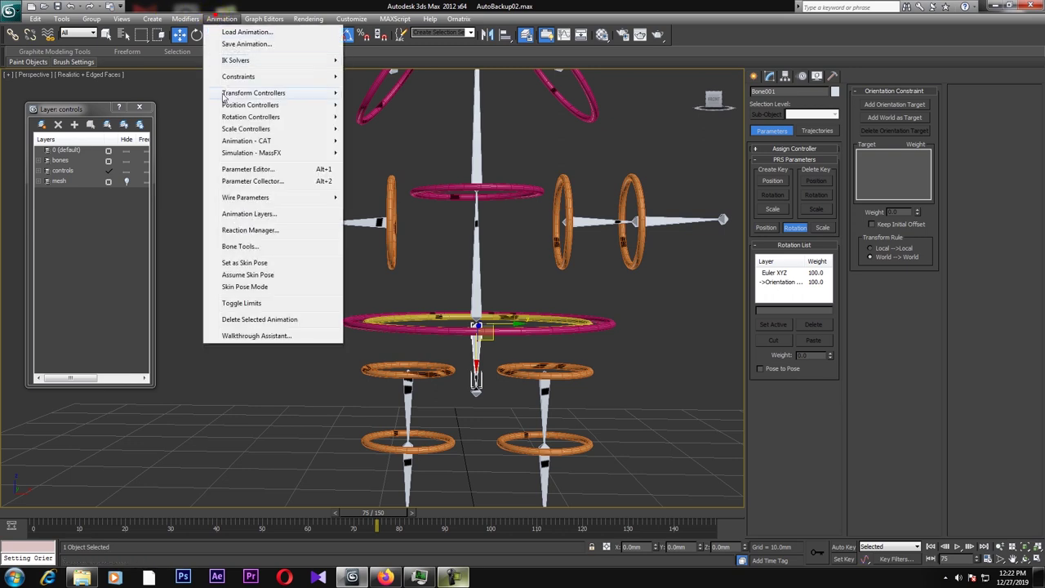
mouse_move(332, 79)
click(374, 161)
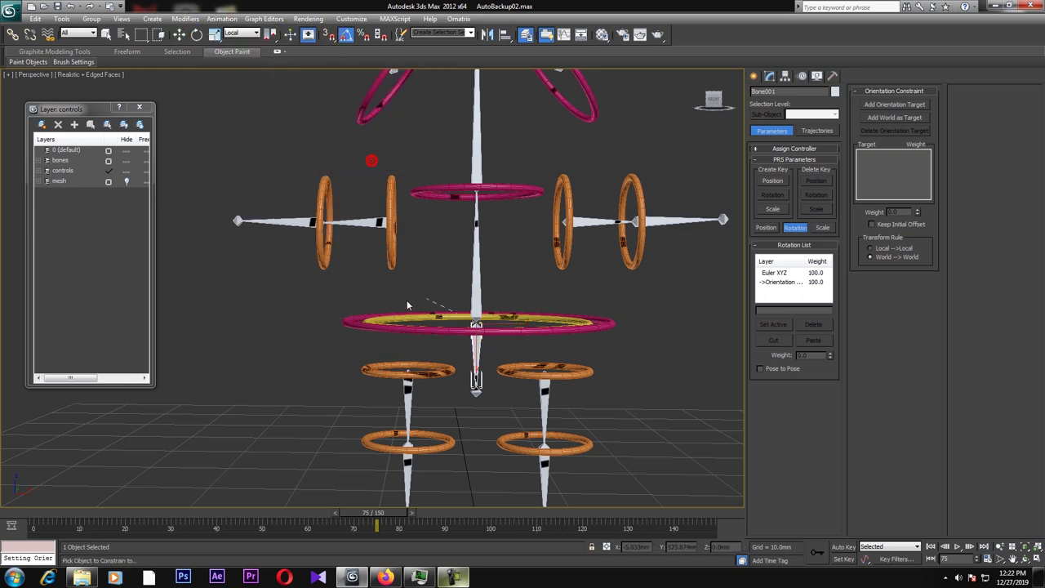
click(382, 321)
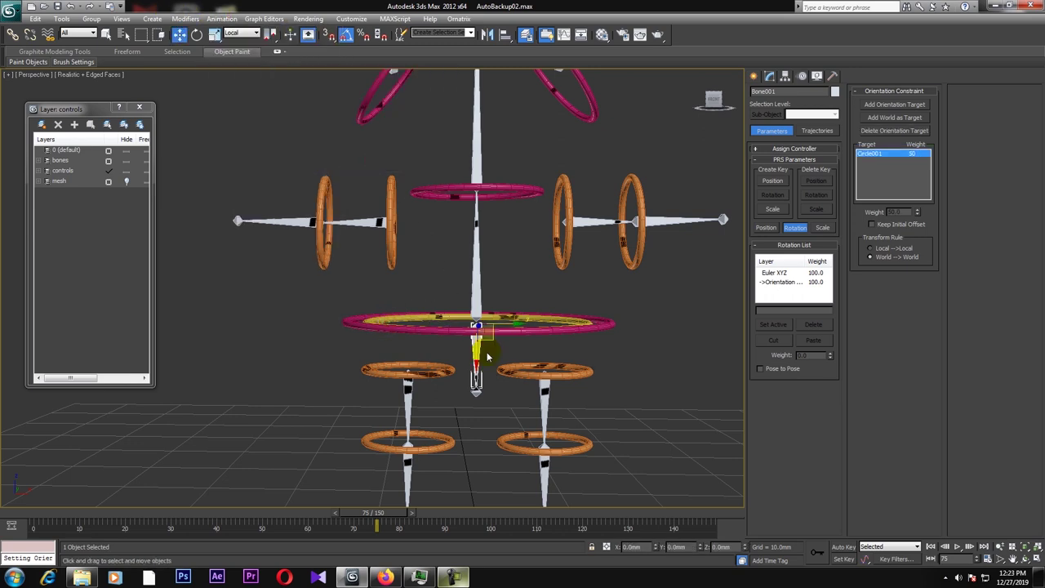
Constrain the orientation of spine bone Bone003 to the outer magenta hip circle, Circle002
click(475, 294)
click(222, 18)
mouse_move(310, 76)
click(373, 161)
click(348, 322)
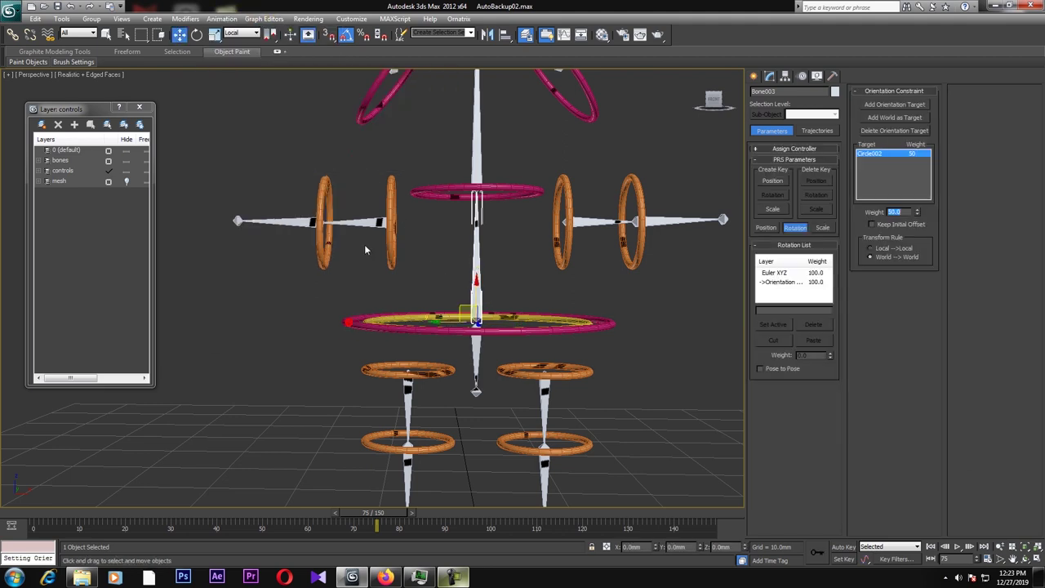
click(364, 244)
Constrain the orientation of upper arm bone Bone006 to the orange circle at its shoulder
click(356, 223)
click(221, 18)
mouse_move(238, 76)
click(363, 150)
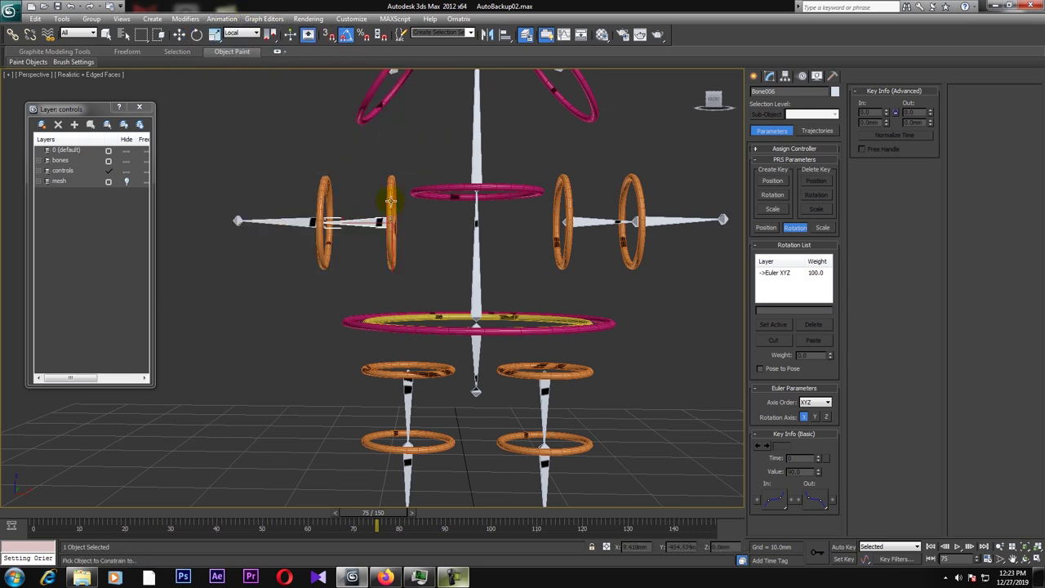
click(390, 200)
Constrain the orientation of forearm bone Bone007 to the orange circle at its elbow
click(291, 224)
click(221, 18)
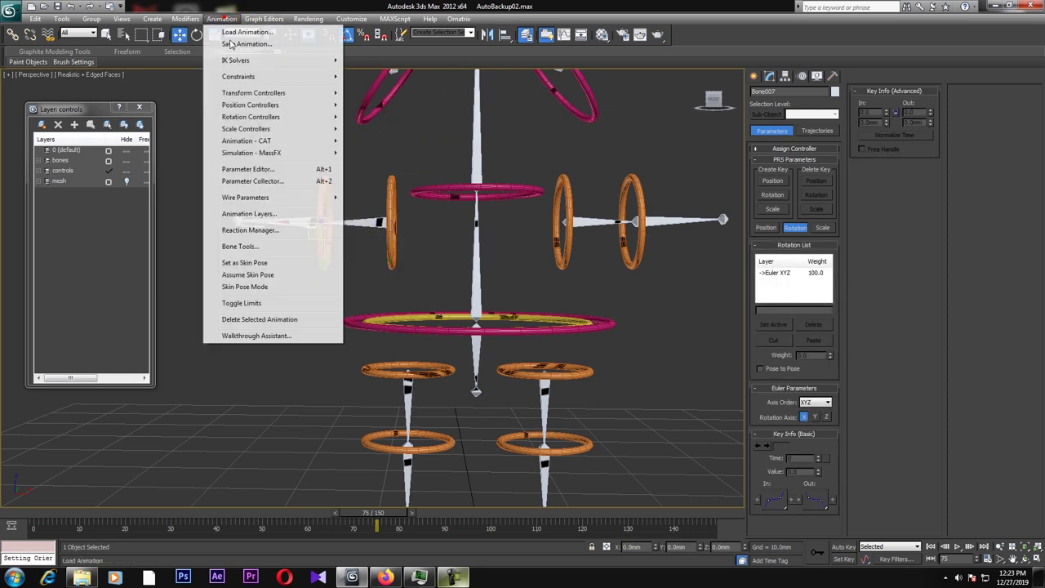
mouse_move(237, 77)
click(369, 160)
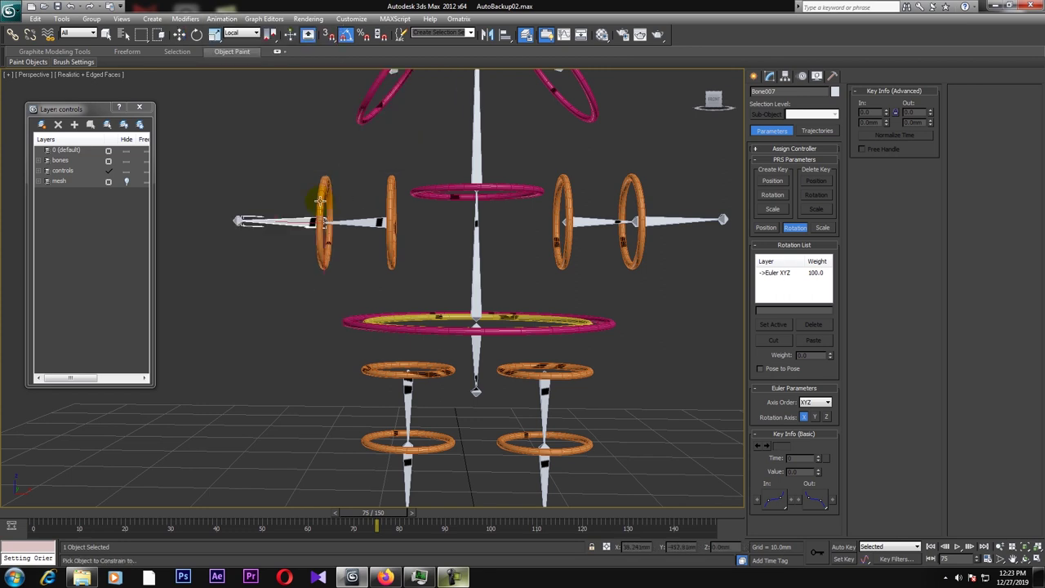
click(323, 209)
Constrain the orientation of the mirrored upper arm bone Bone006 to its shoulder circle, Circle009
click(618, 223)
click(221, 18)
mouse_move(231, 77)
click(369, 160)
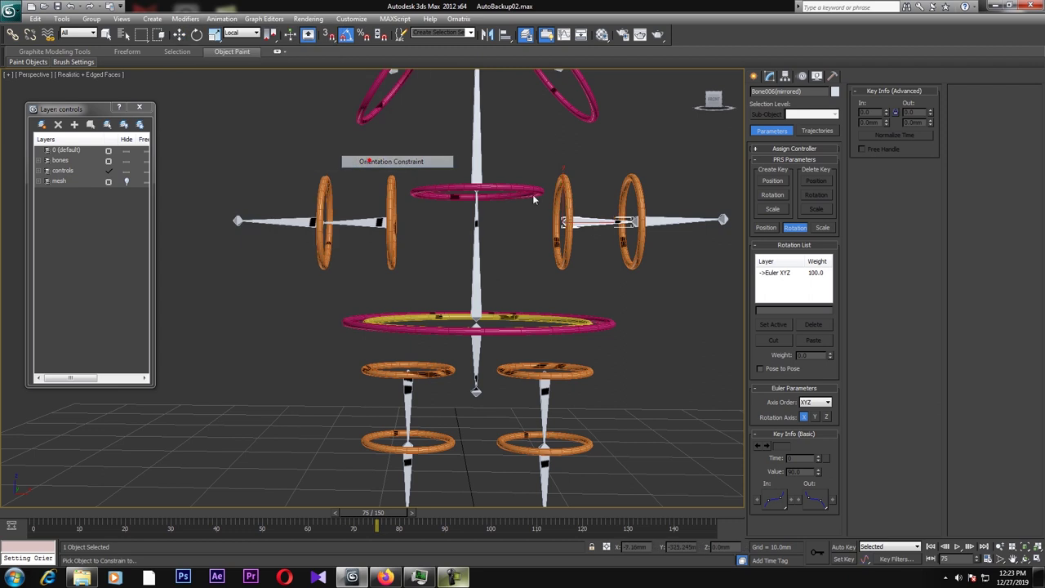
click(642, 223)
Constrain the orientation of the mirrored forearm bone Bone007 to the elbow circle on the same arm
click(682, 220)
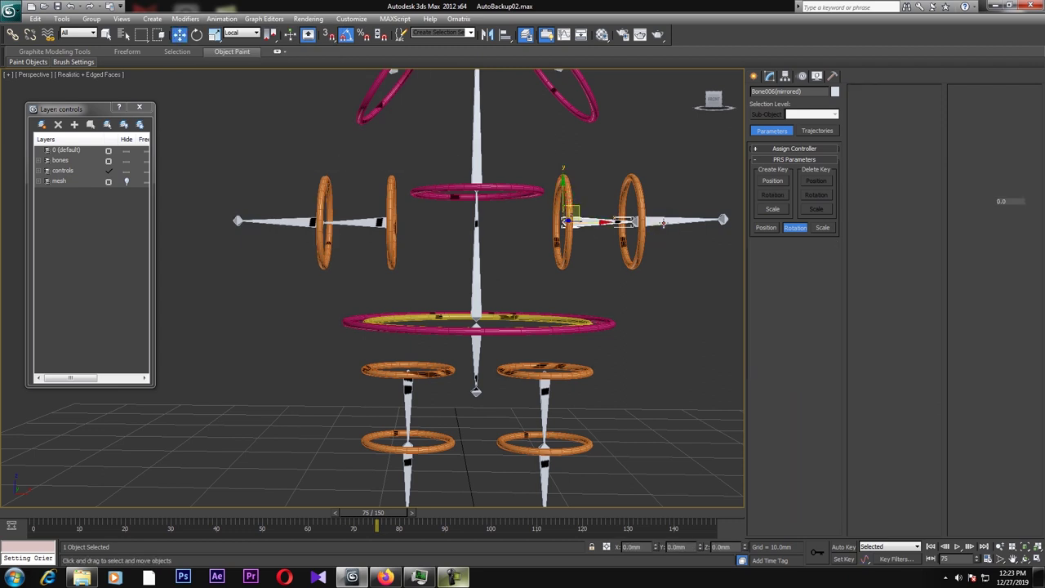
click(221, 18)
mouse_move(239, 76)
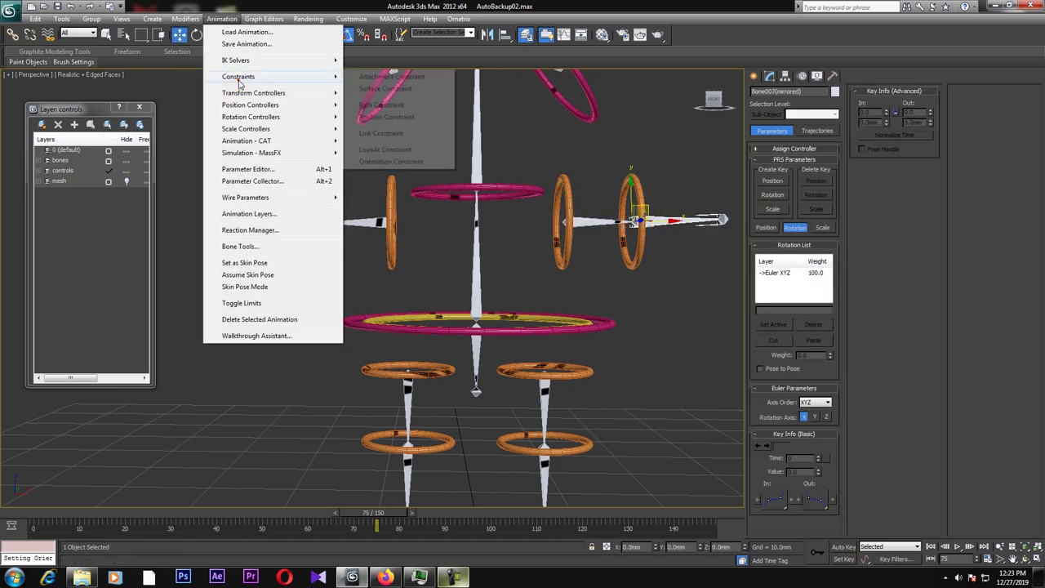
click(373, 162)
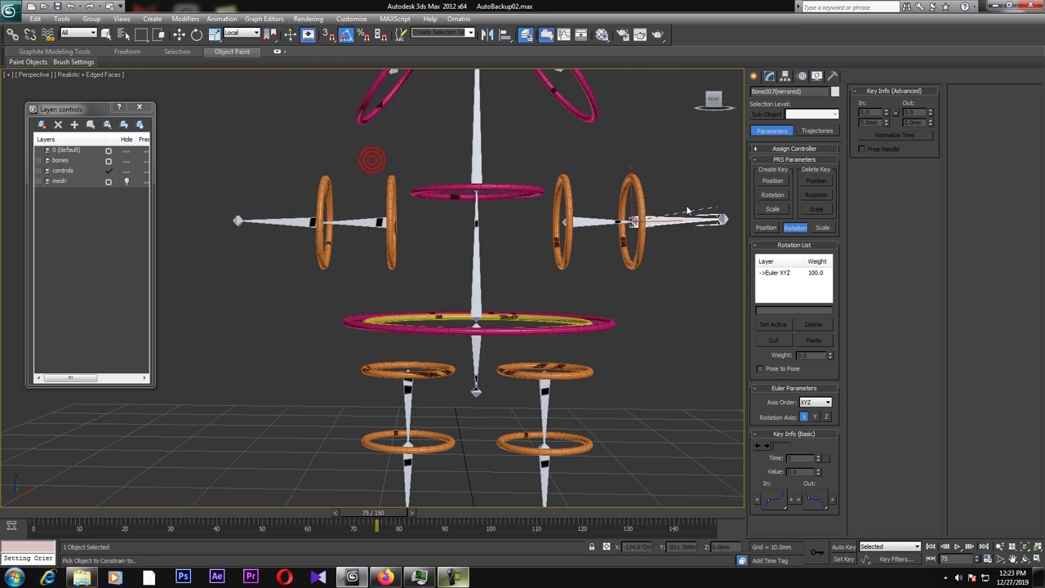
click(642, 199)
Add an Orientation constraint to head bone Bone004, picking Bone003 as its target
click(586, 220)
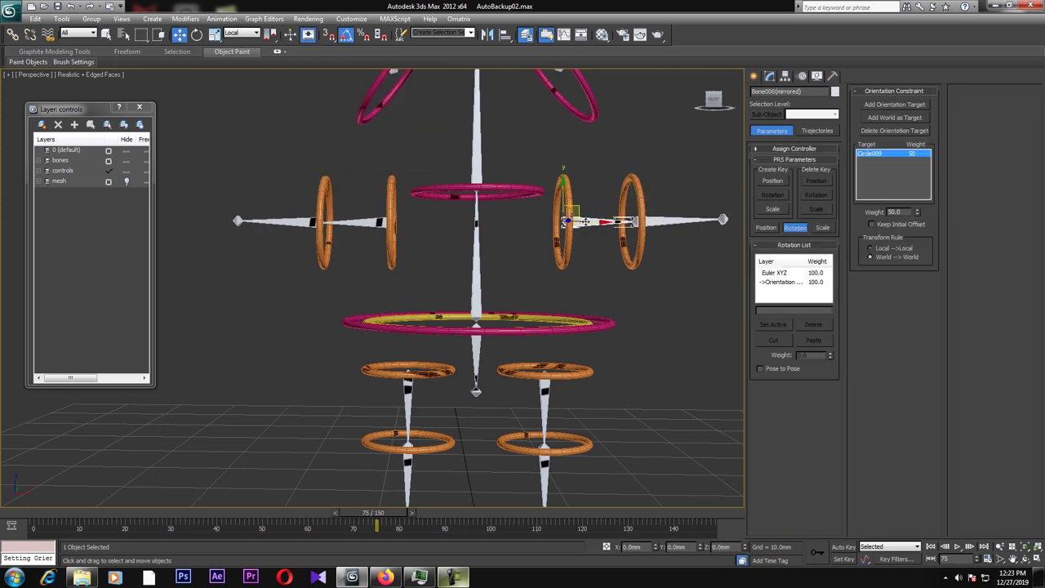
middle_drag(534, 133, 527, 214)
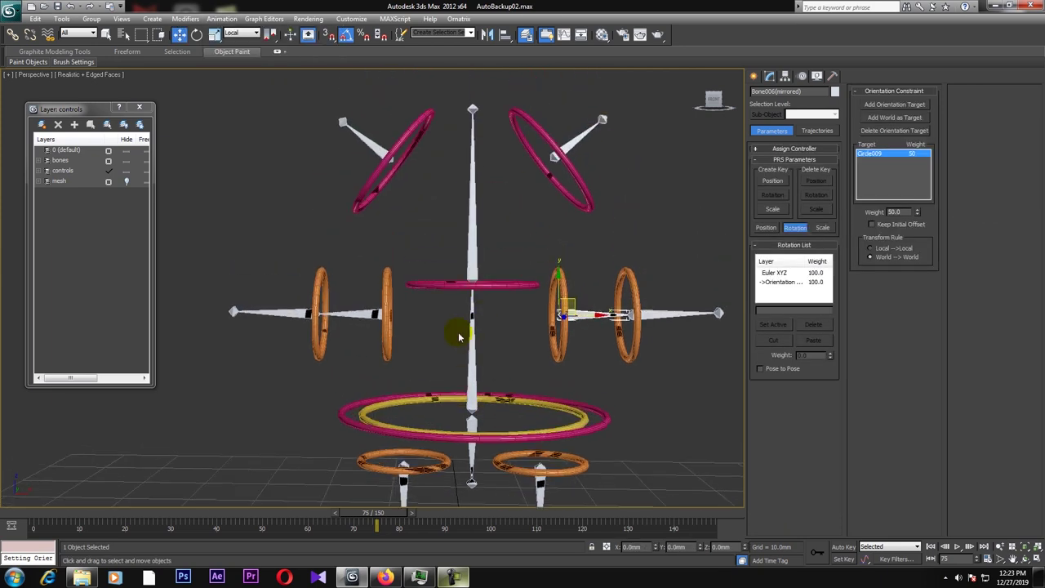
click(469, 264)
click(221, 17)
click(229, 76)
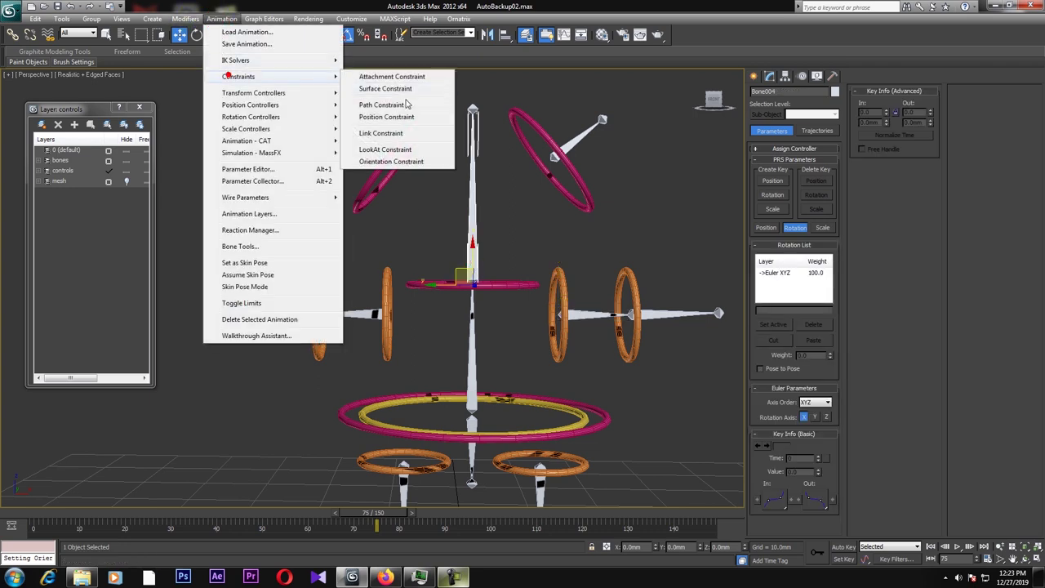
click(391, 161)
click(375, 172)
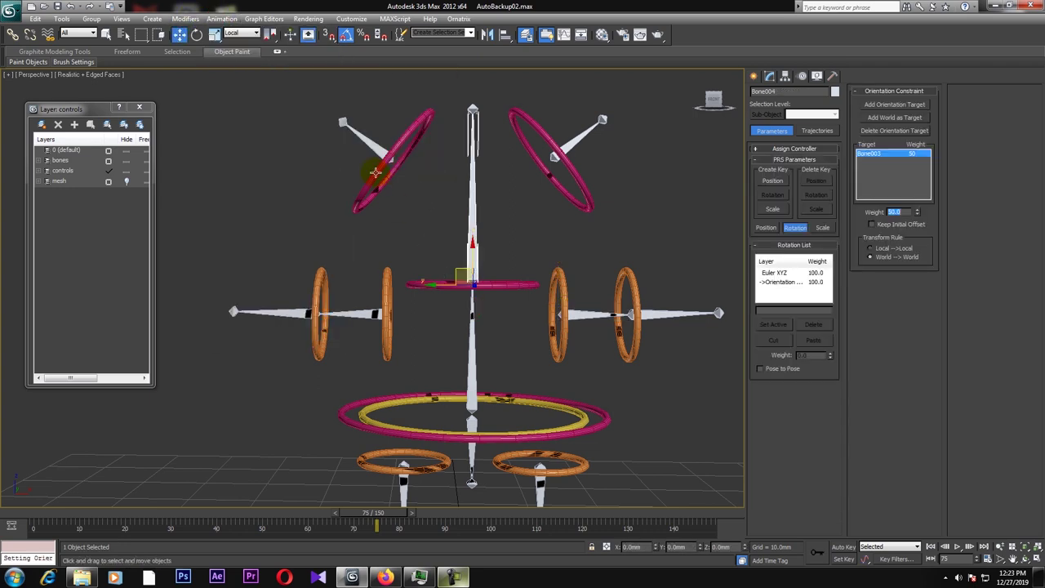
Constrain the orientation of ear bone Bone012 to the magenta circle around that ear
click(369, 147)
click(222, 18)
mouse_move(238, 75)
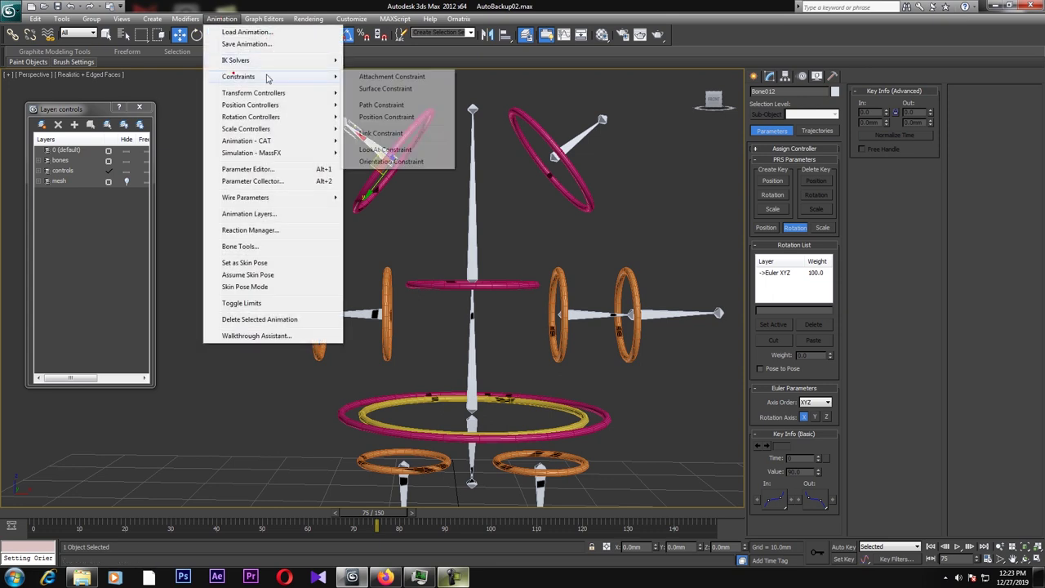
click(366, 163)
click(364, 193)
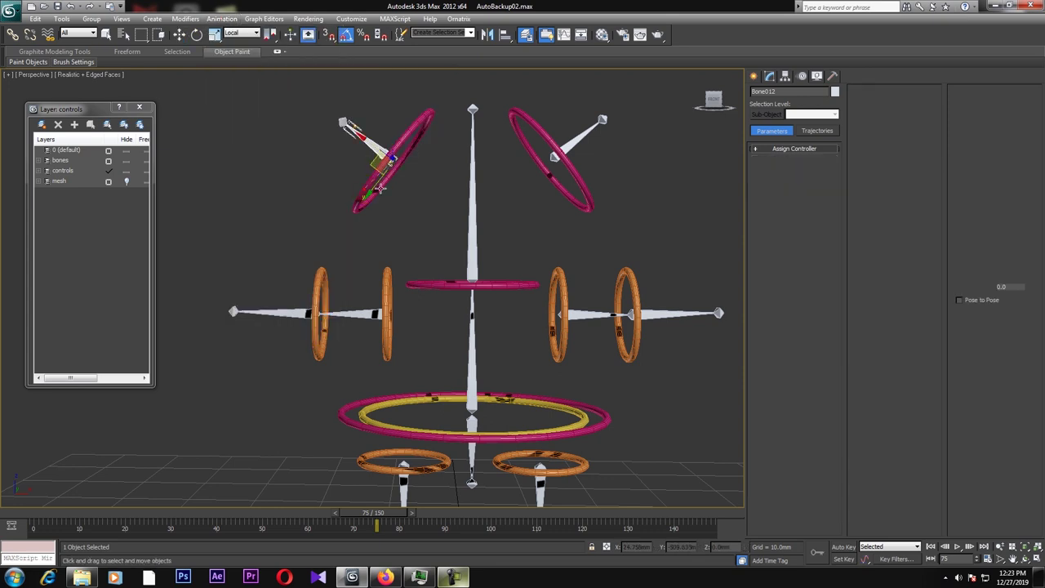
Constrain the orientation of the mirrored ear bone Bone012 to its magenta circle, Circle013, and clear the selection
click(578, 141)
click(222, 18)
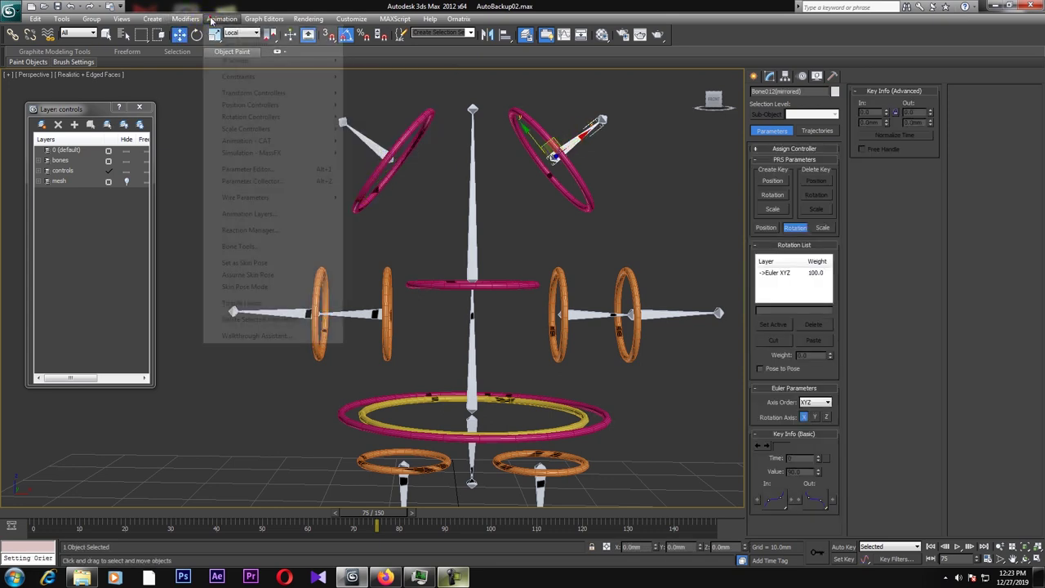
mouse_move(228, 76)
click(372, 161)
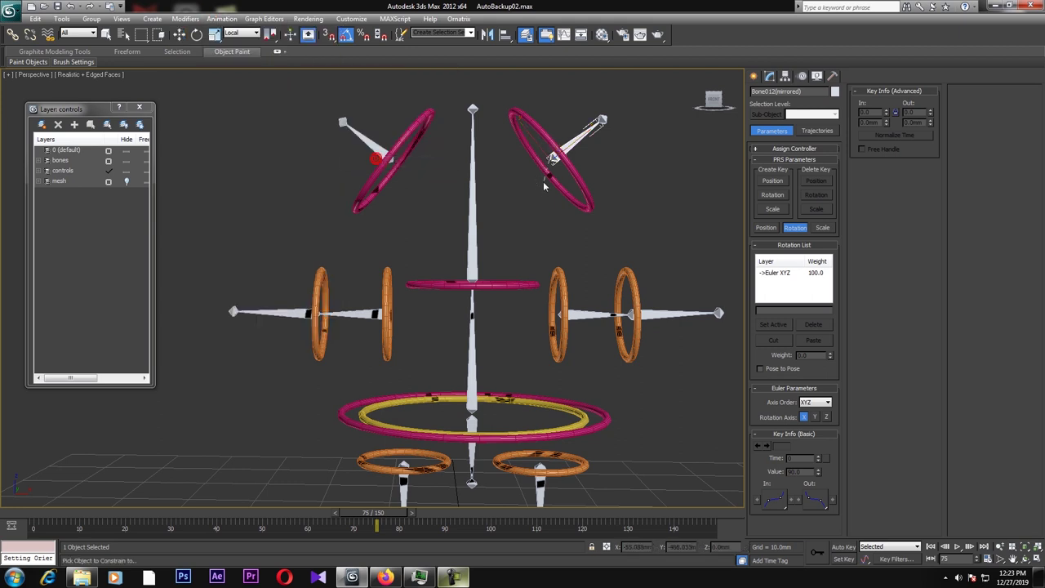
click(547, 176)
scroll(620, 247, down, 3)
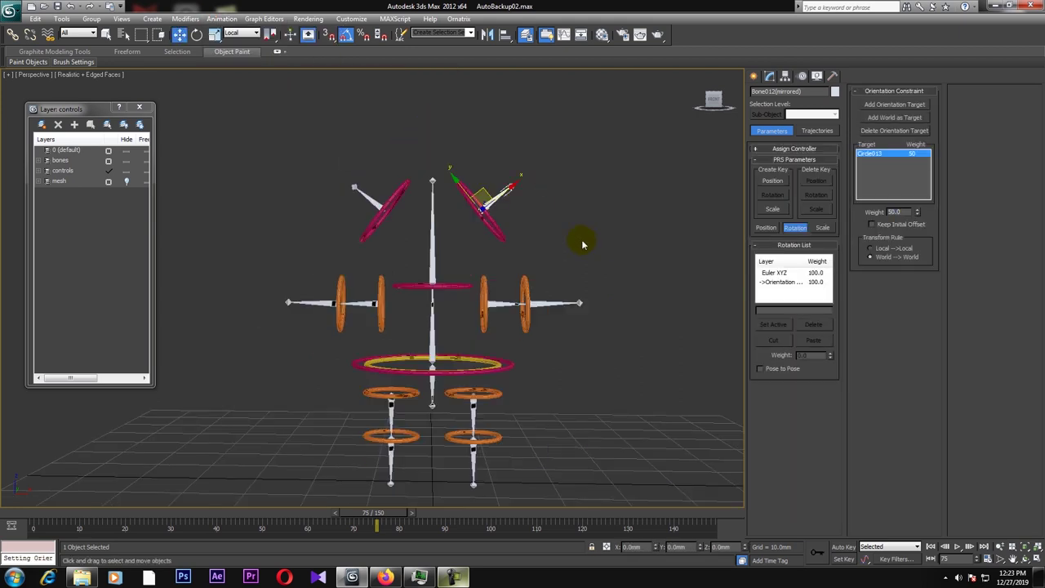
alt+middle_drag(583, 240, 592, 211)
alt+middle_drag(562, 347, 564, 324)
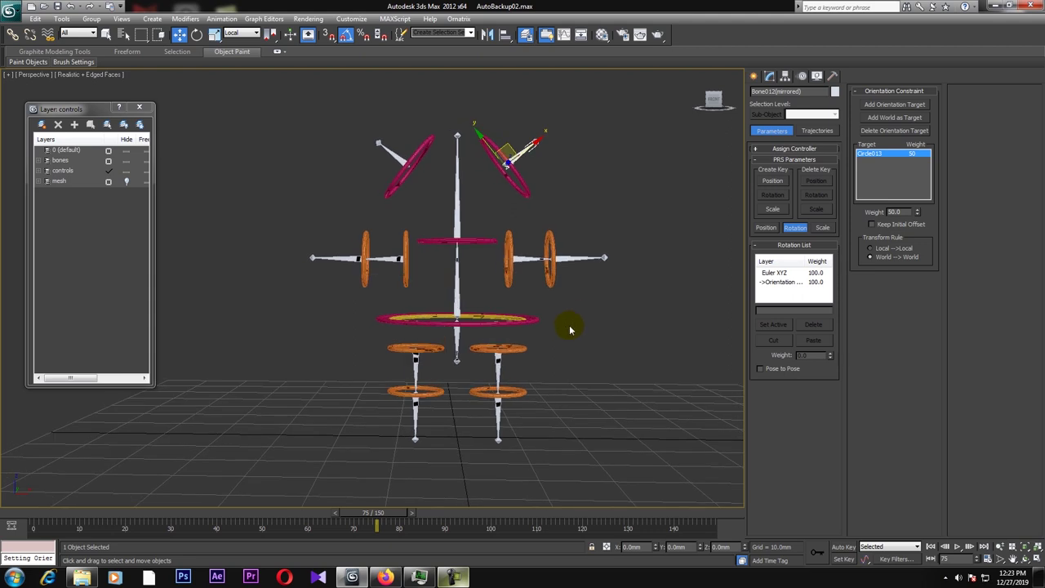
click(571, 313)
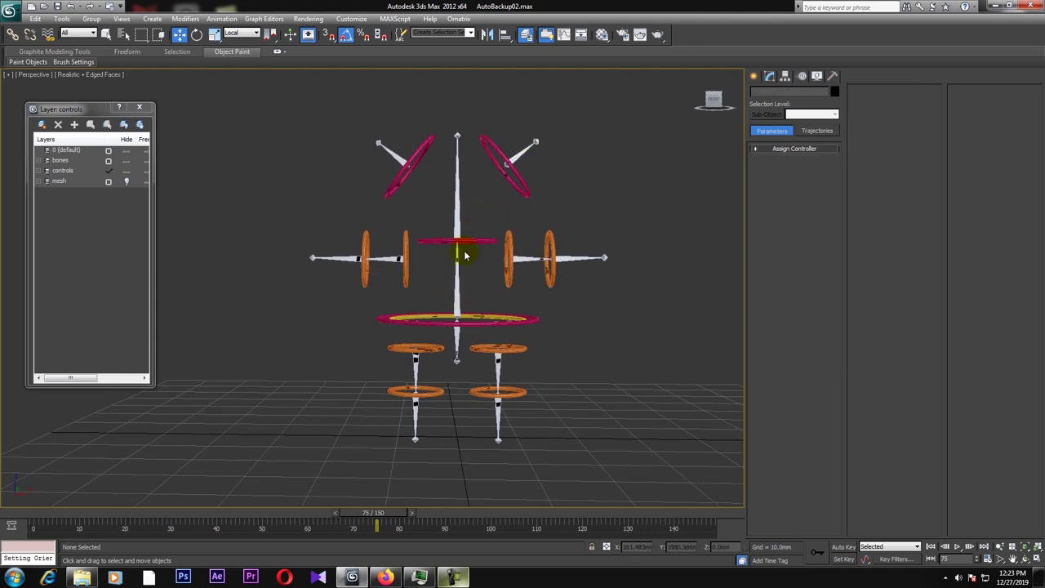
Link the elbow circle of each arm to the shoulder circle of the same arm as its parent
scroll(464, 255, up, 2)
middle_drag(465, 213, 453, 222)
click(13, 34)
click(347, 222)
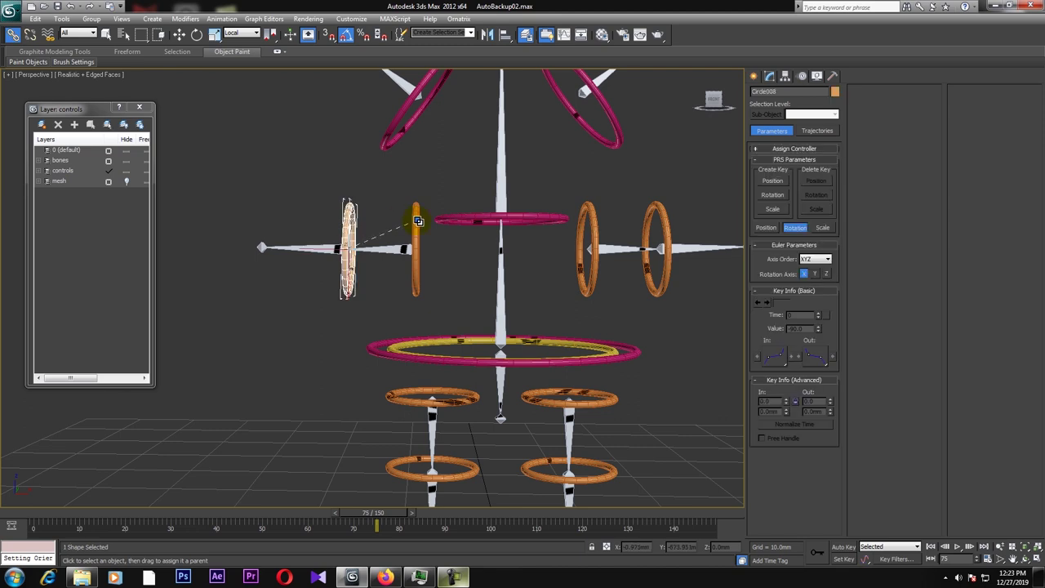
click(661, 219)
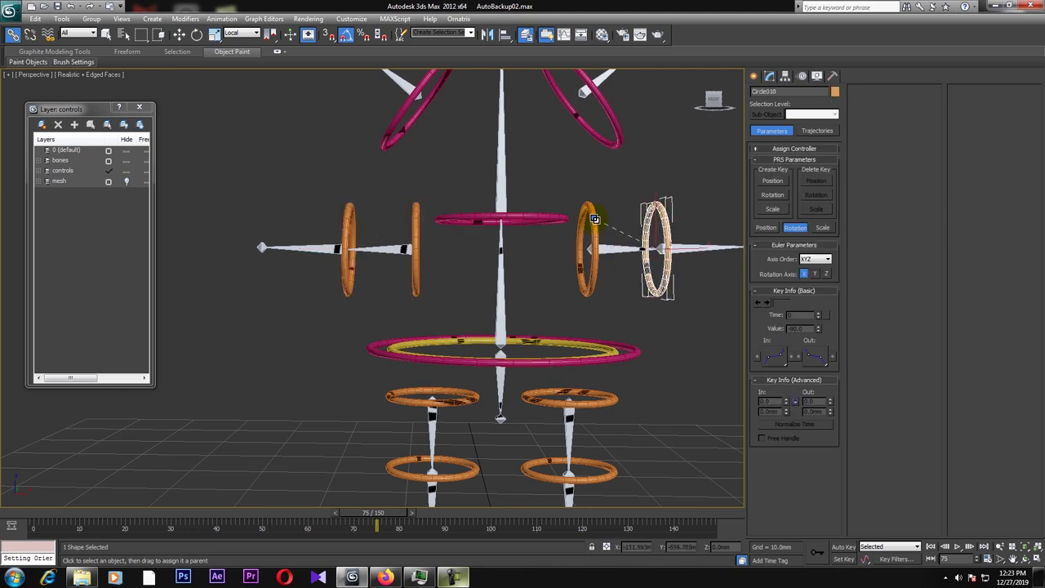
Link the knee circle of each leg to the upper leg circle above it as its parent
middle_drag(533, 316, 532, 267)
drag(446, 428, 453, 349)
drag(541, 425, 545, 349)
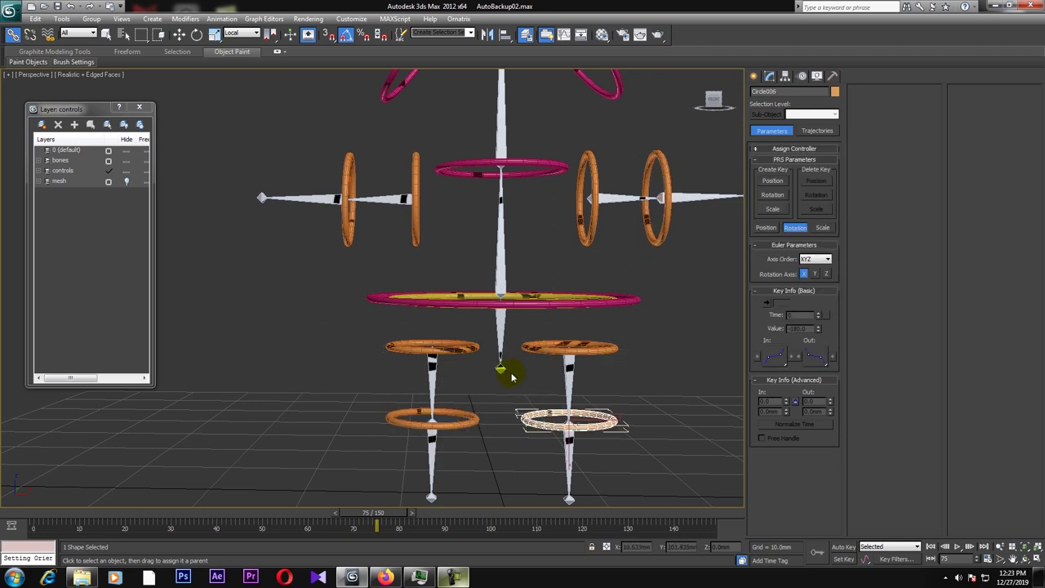
Link the head circle, Circle011, to the large magenta waist circle as its parent and clear the selection
scroll(512, 377, down, 3)
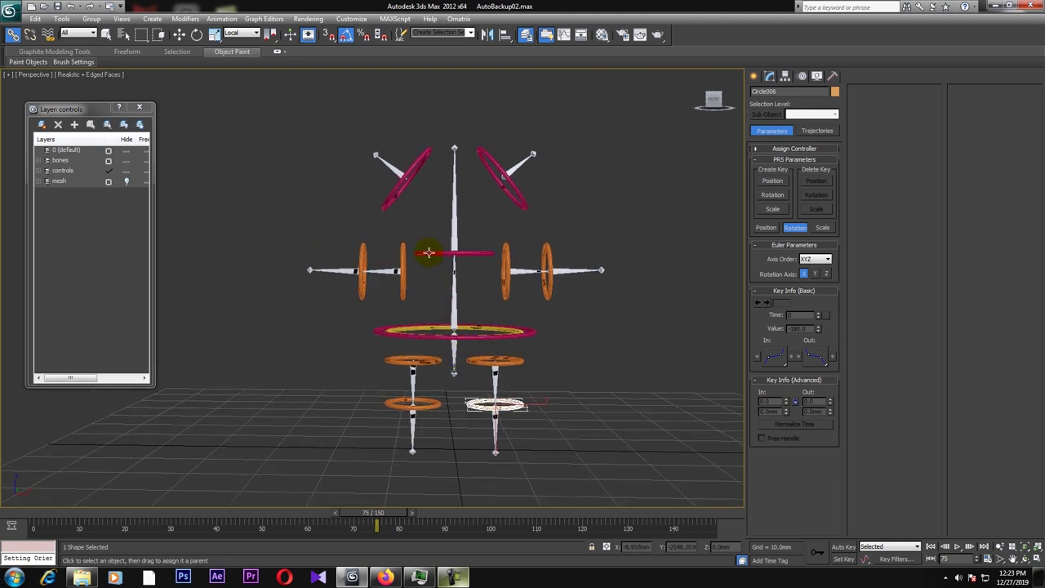
drag(428, 252, 422, 268)
drag(377, 328, 377, 328)
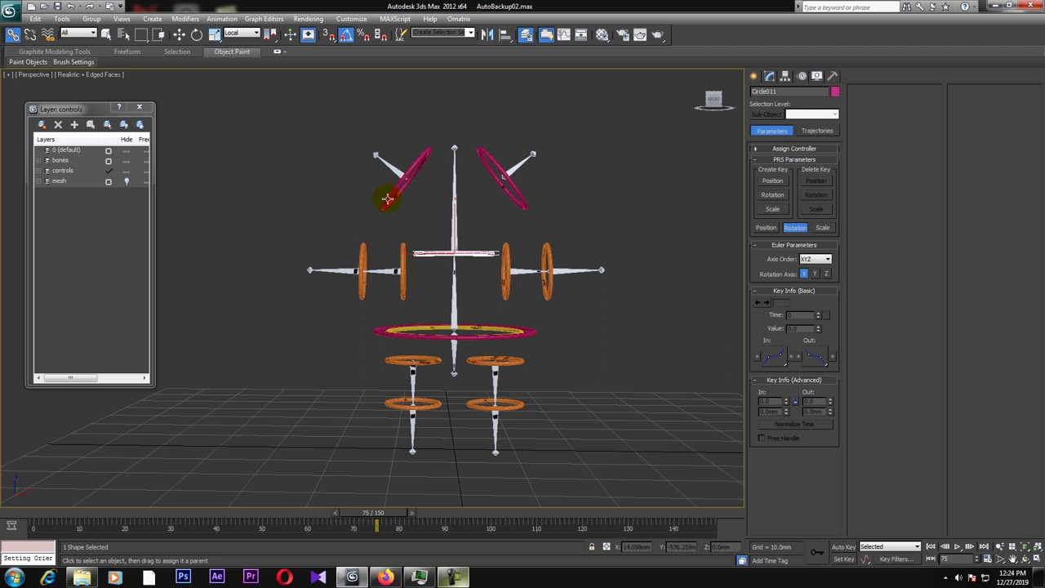
click(179, 34)
click(630, 160)
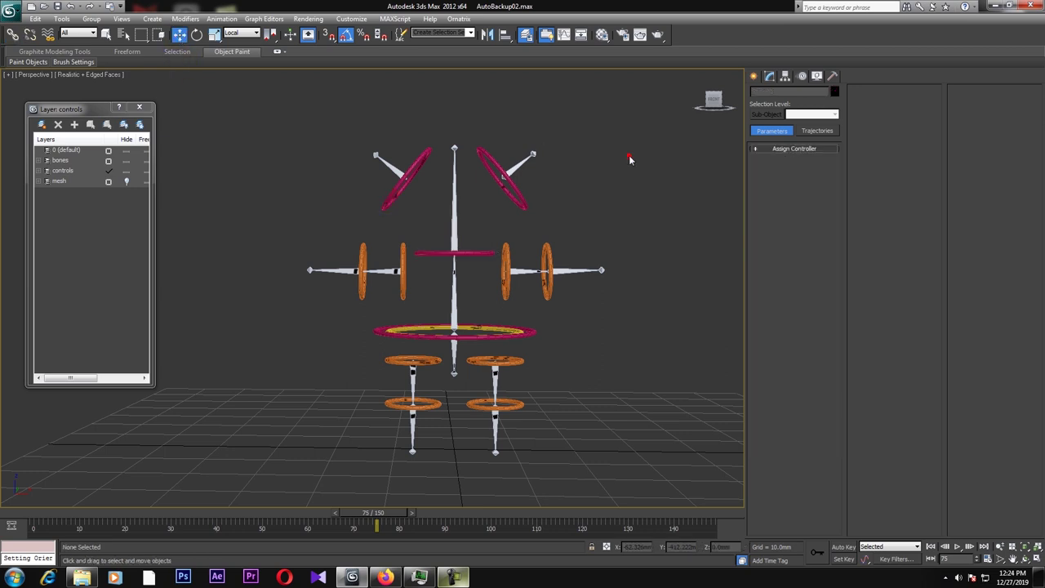
Create a small dummy helper on the ground grid beside the leg bones
click(755, 76)
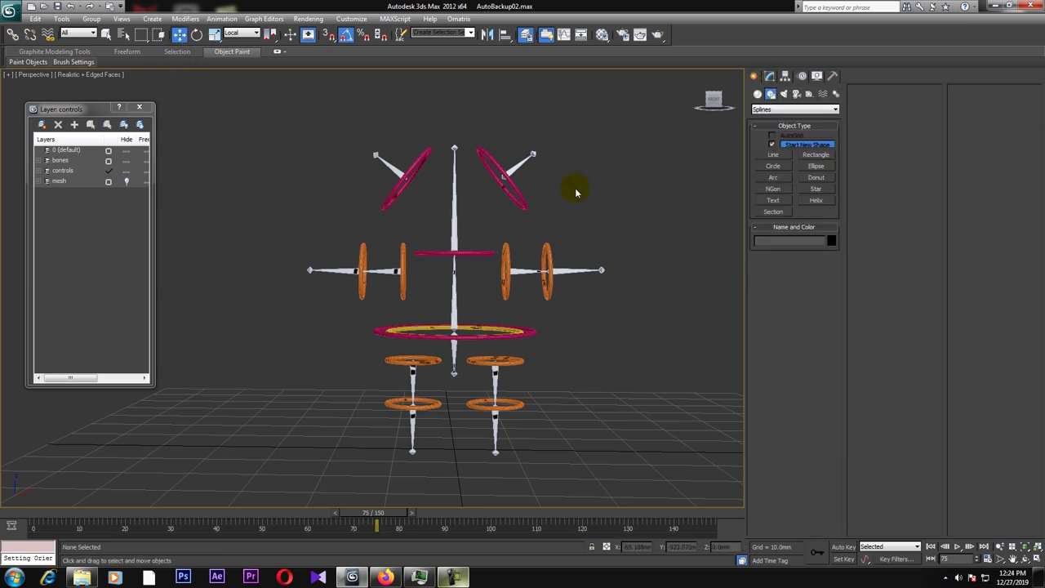
scroll(575, 188, up, 3)
middle_drag(560, 147, 519, 207)
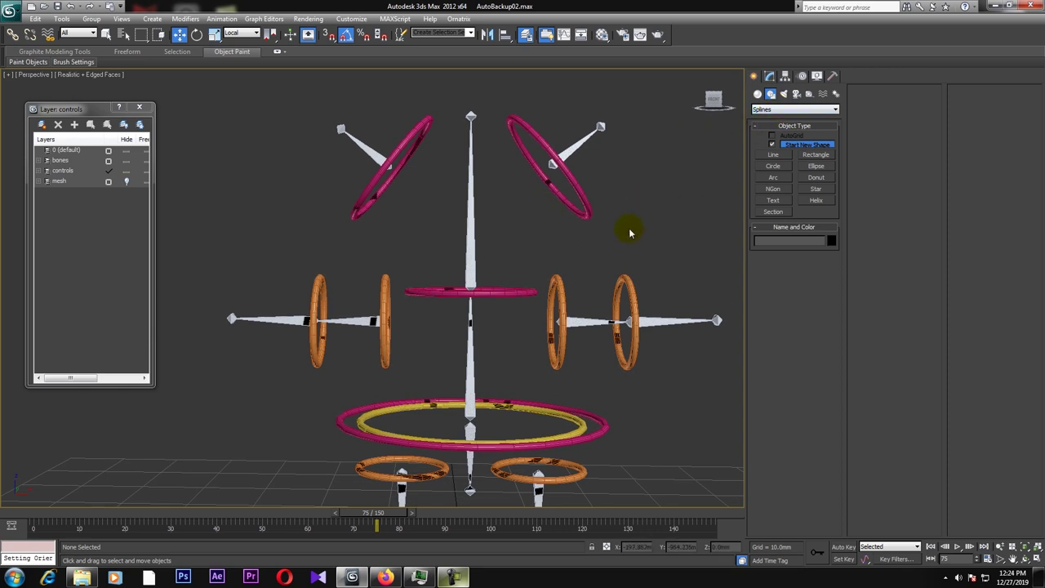
scroll(629, 233, down, 4)
middle_drag(577, 261, 598, 247)
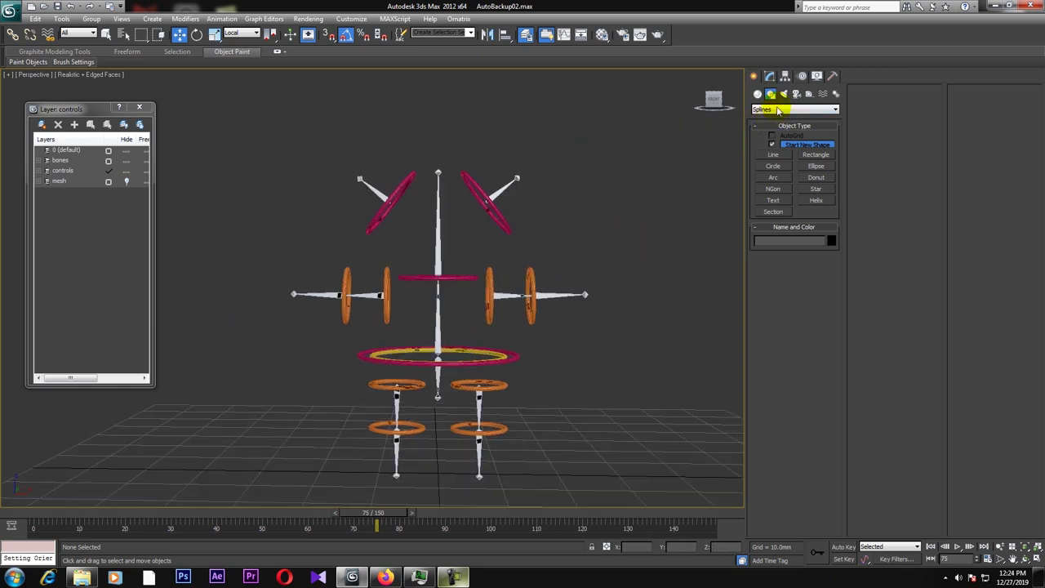
click(809, 94)
click(771, 147)
drag(582, 450, 593, 456)
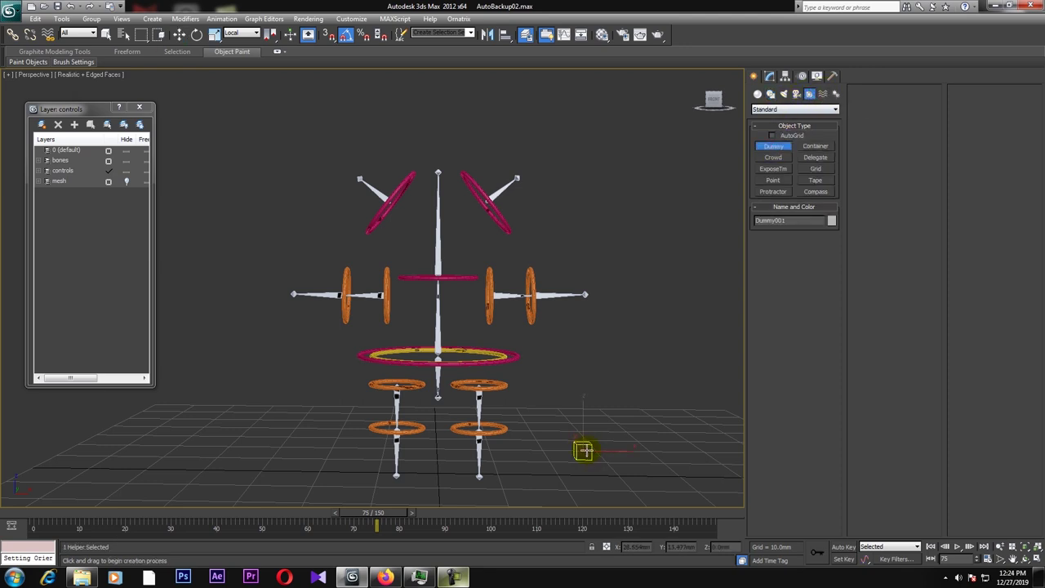
Align the new dummy to the pelvis bone inside the magenta and yellow waist circles
click(177, 39)
scroll(372, 290, up, 4)
key(alt+a)
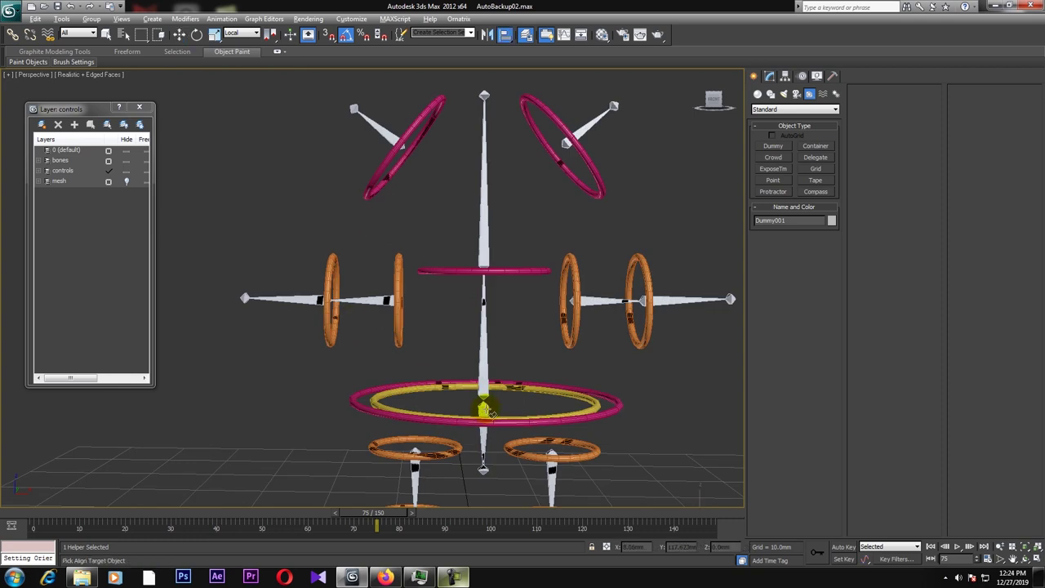
click(484, 408)
click(626, 375)
Clone the pelvis dummy and align the copy to ear bone Bone012
shift+drag(481, 432, 482, 364)
click(518, 334)
key(alt+a)
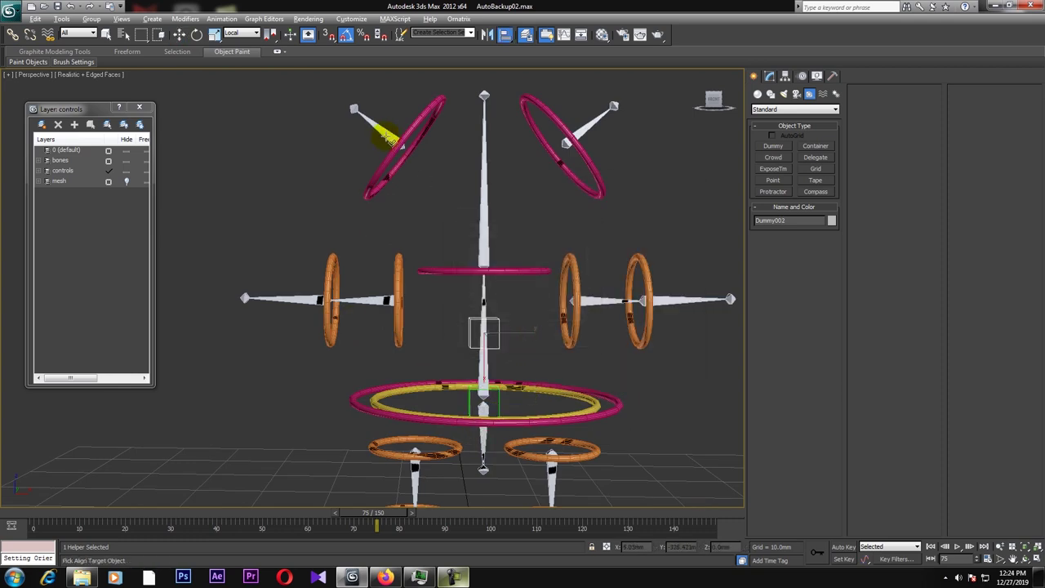
click(385, 136)
click(622, 377)
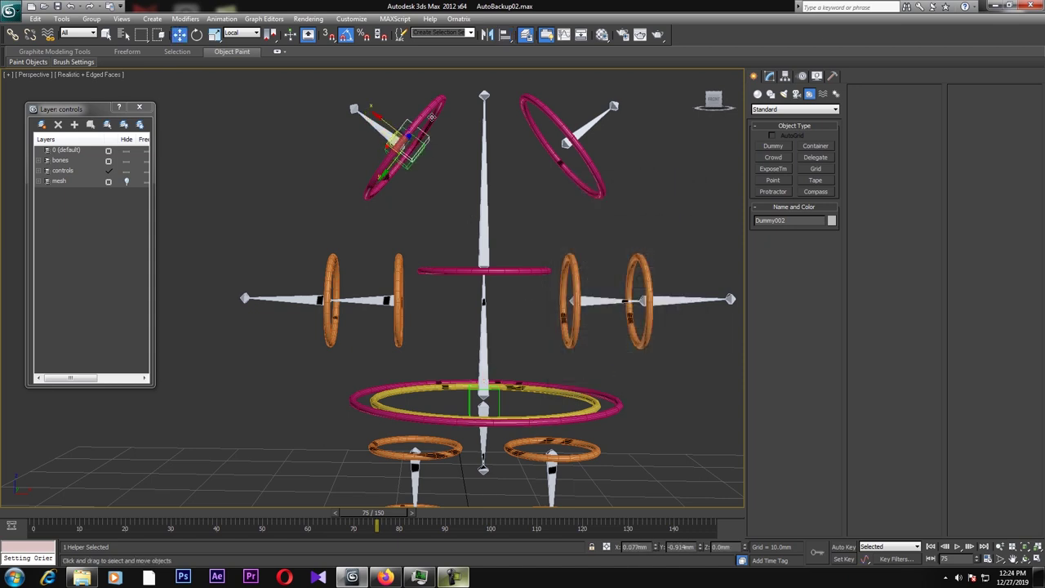
Clone the ear dummy and align the copy to the mirrored ear bone in position and orientation, pivot to pivot on all axes
shift+drag(403, 145, 447, 116)
click(524, 333)
key(alt+a)
click(581, 130)
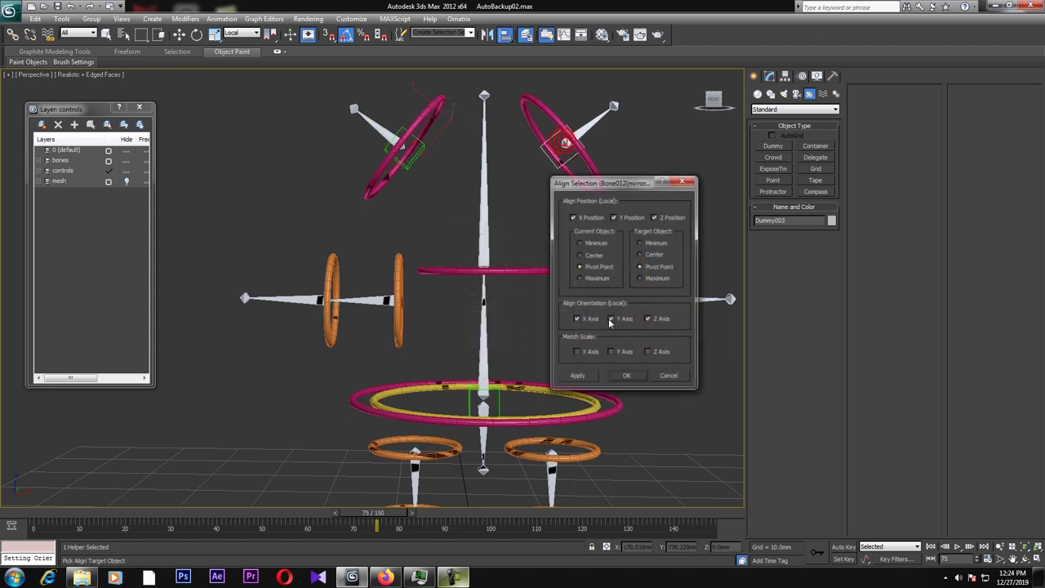
click(621, 375)
Clone the pelvis dummy again and align the copy to upper arm bone Bone006
click(471, 393)
shift+drag(497, 403, 485, 347)
click(521, 335)
key(alt+a)
click(386, 302)
click(627, 376)
Clone the shoulder dummy and align the copy to the mirrored upper arm bone Bone006
shift+drag(398, 300, 448, 299)
click(521, 334)
key(alt+a)
click(594, 302)
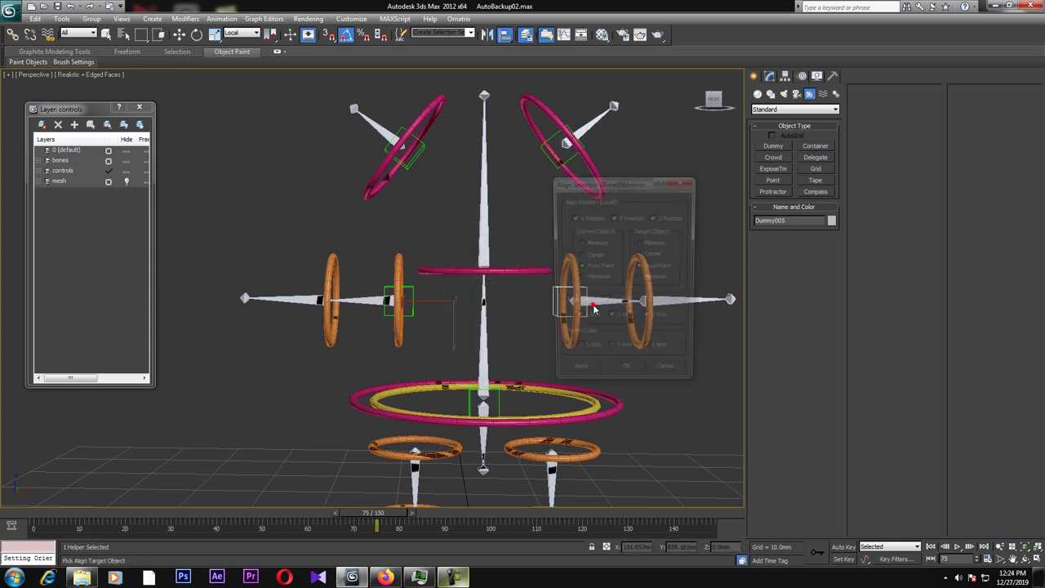
click(626, 376)
Clone a dummy down toward the legs and align the copy to upper leg bone Bone009
middle_drag(553, 409, 556, 315)
mouse_move(588, 190)
shift+mouse_down()
mouse_move(519, 237)
mouse_move(537, 365)
shift+mouse_up()
click(524, 335)
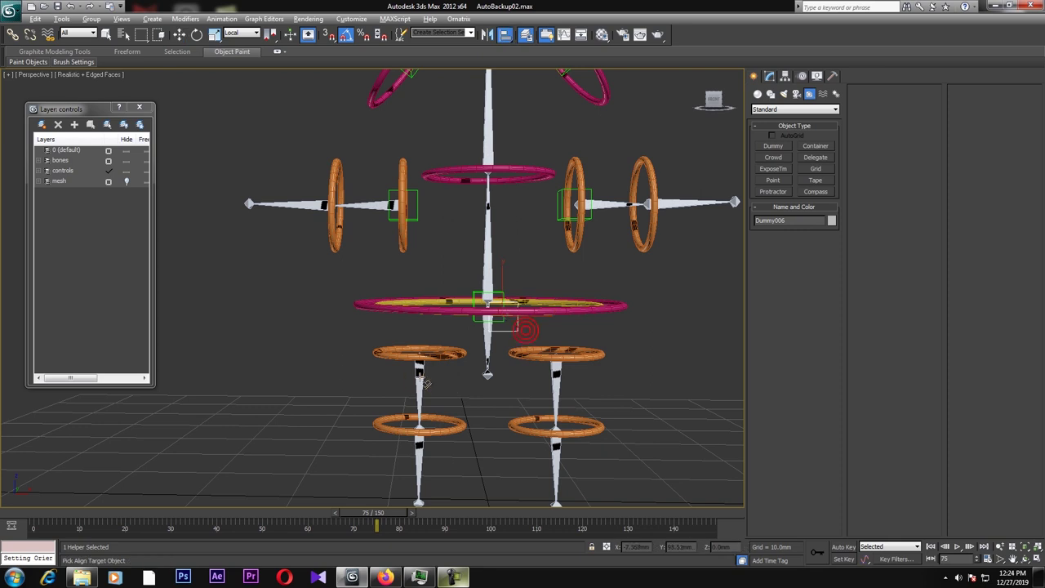
key(alt+a)
click(418, 364)
click(623, 375)
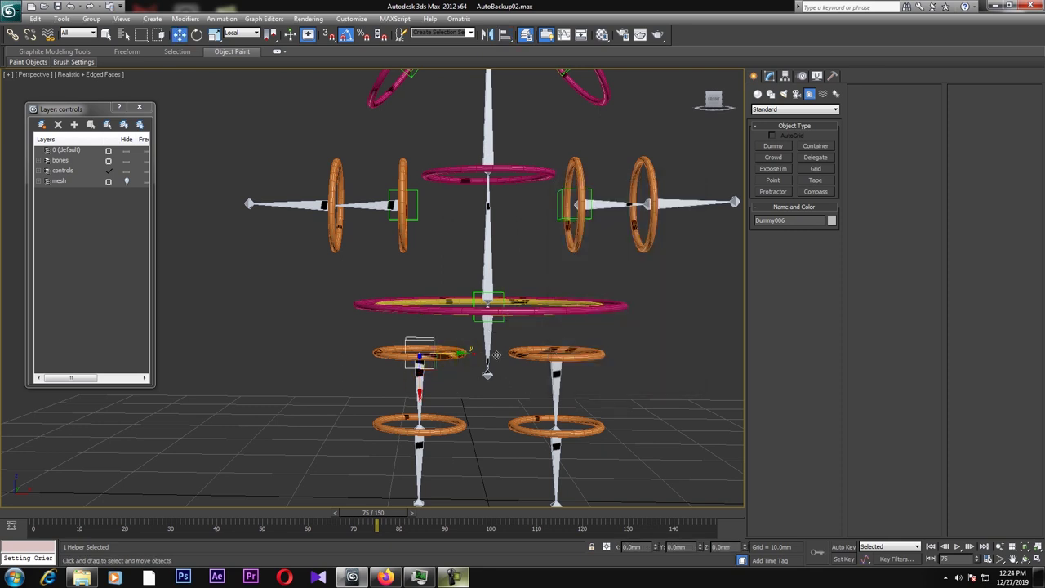
Clone the upper leg dummy, align the copy to the mirrored upper leg bone Bone009, and clear the selection
shift+drag(496, 355, 513, 355)
click(524, 335)
key(alt+a)
click(556, 374)
click(626, 376)
scroll(607, 395, down, 4)
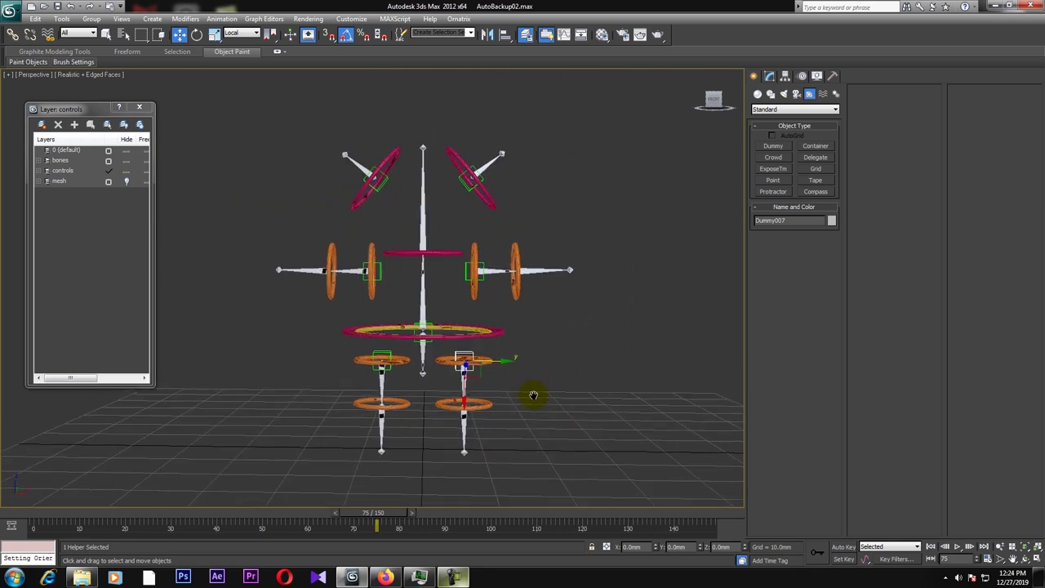
click(524, 360)
Constrain the position of upper leg bone Bone009 to the dummy at its top joint
middle_drag(527, 348, 530, 323)
scroll(399, 443, up, 3)
middle_drag(399, 443, 401, 391)
scroll(400, 394, up, 4)
click(372, 372)
click(221, 17)
mouse_move(245, 76)
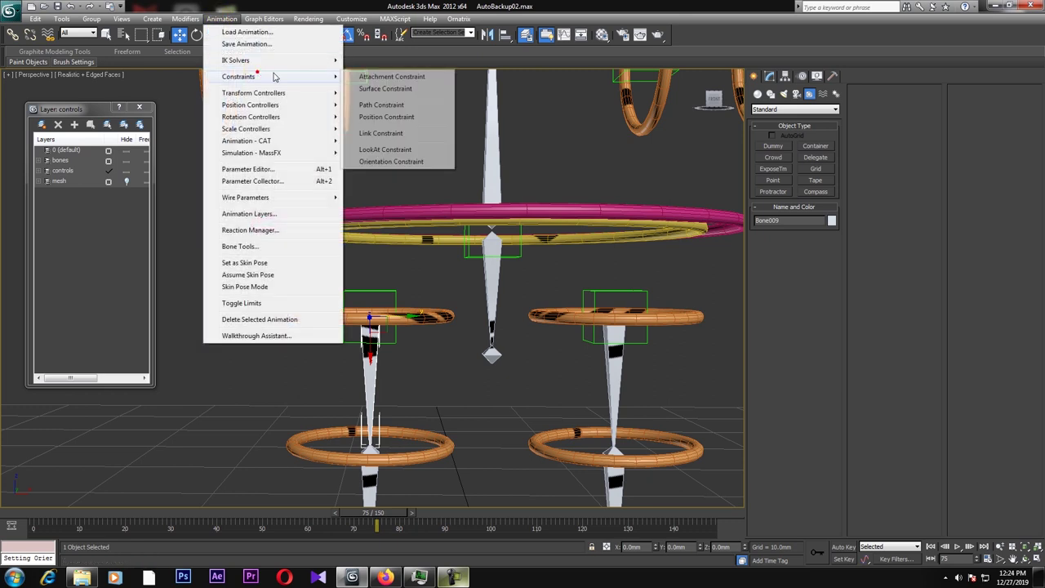
click(391, 161)
click(391, 347)
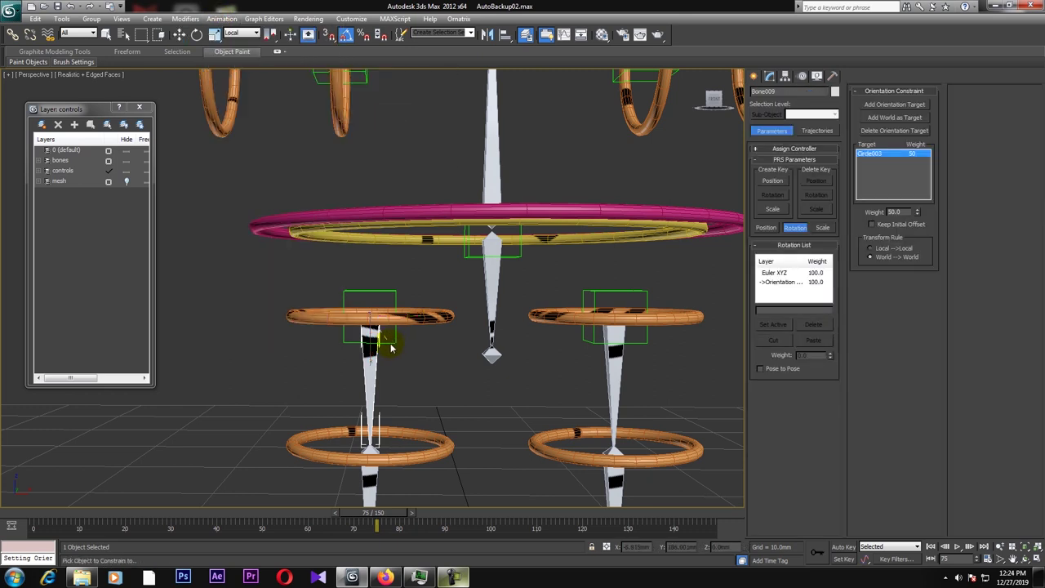
Constrain the position of the mirrored upper leg bone Bone009 to the dummy at its top joint
click(614, 359)
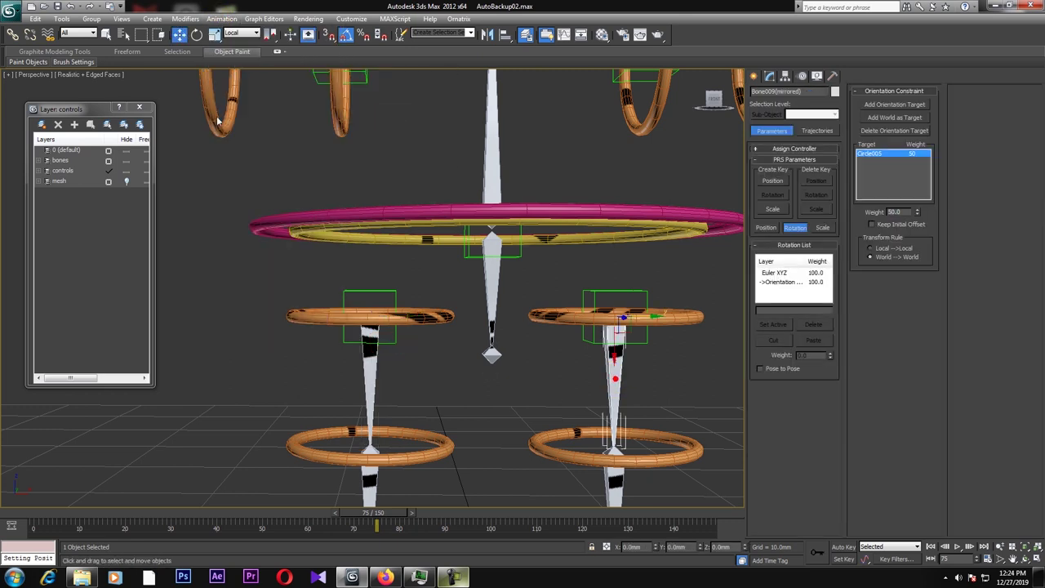
click(222, 18)
mouse_move(238, 76)
click(383, 118)
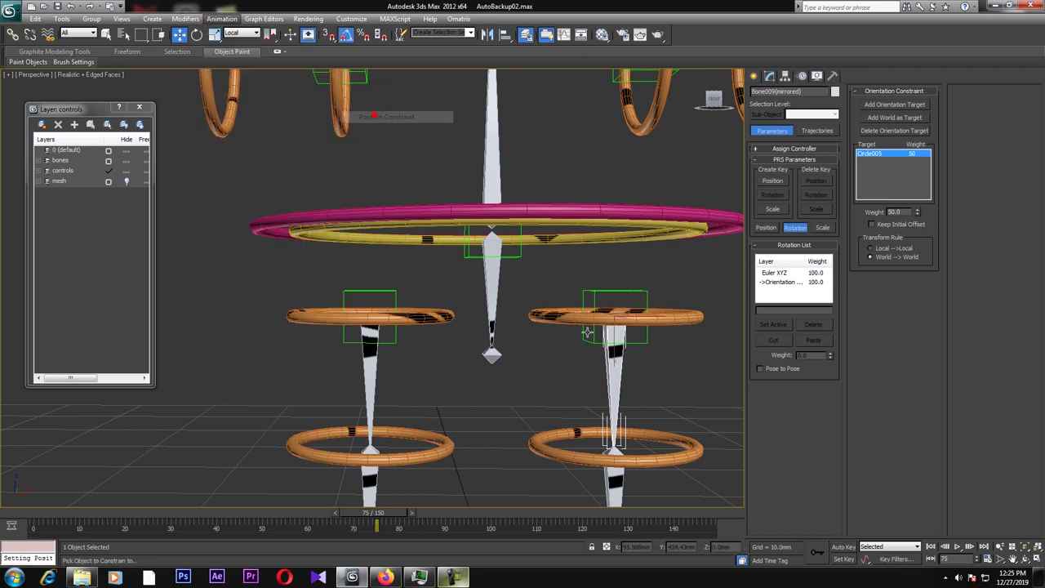
click(591, 343)
Constrain the position of upper arm bone Bone006 to the dummy at its shoulder joint
alt+middle_drag(458, 264, 381, 254)
click(347, 200)
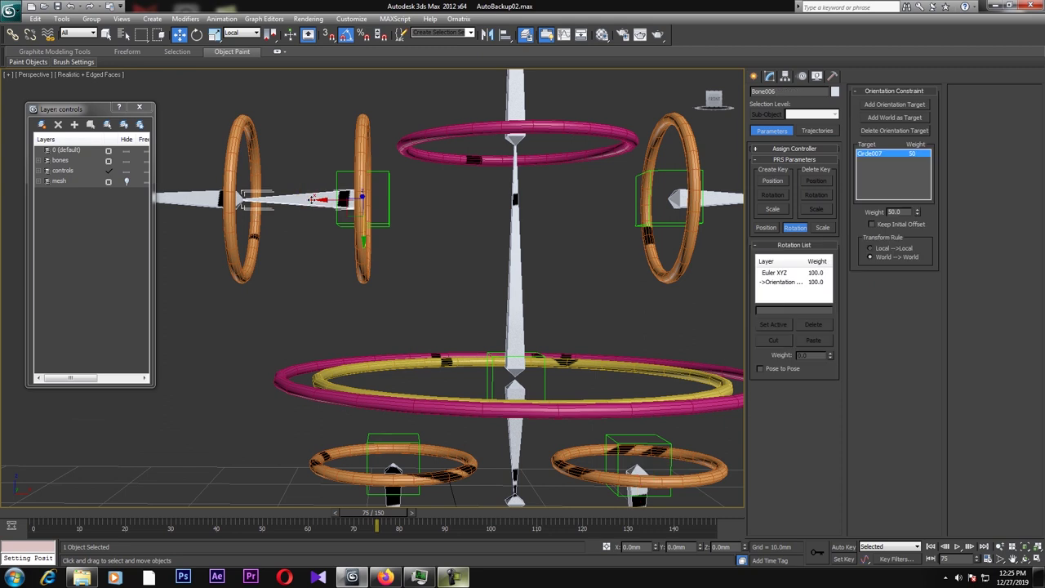
click(221, 18)
click(233, 75)
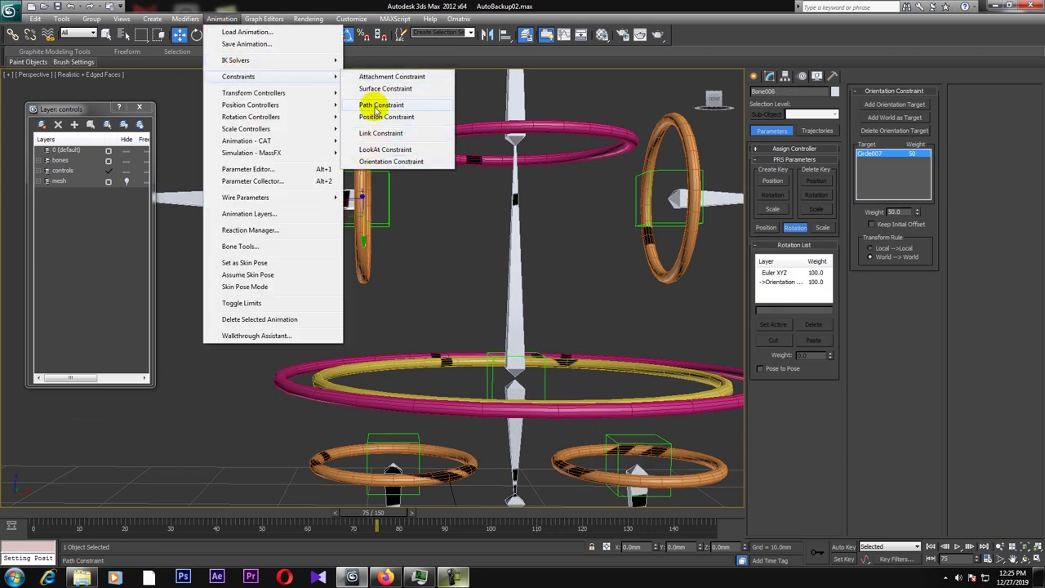
click(379, 117)
click(389, 201)
Constrain the position of the mirrored upper arm bone Bone006 to the dummy at its shoulder joint
click(677, 199)
click(221, 18)
click(238, 76)
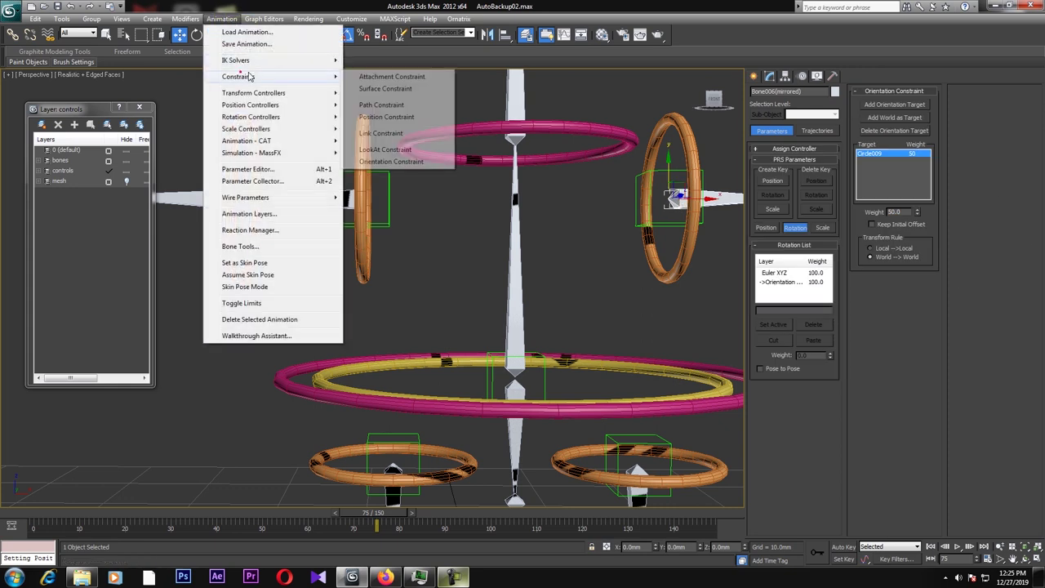
click(377, 132)
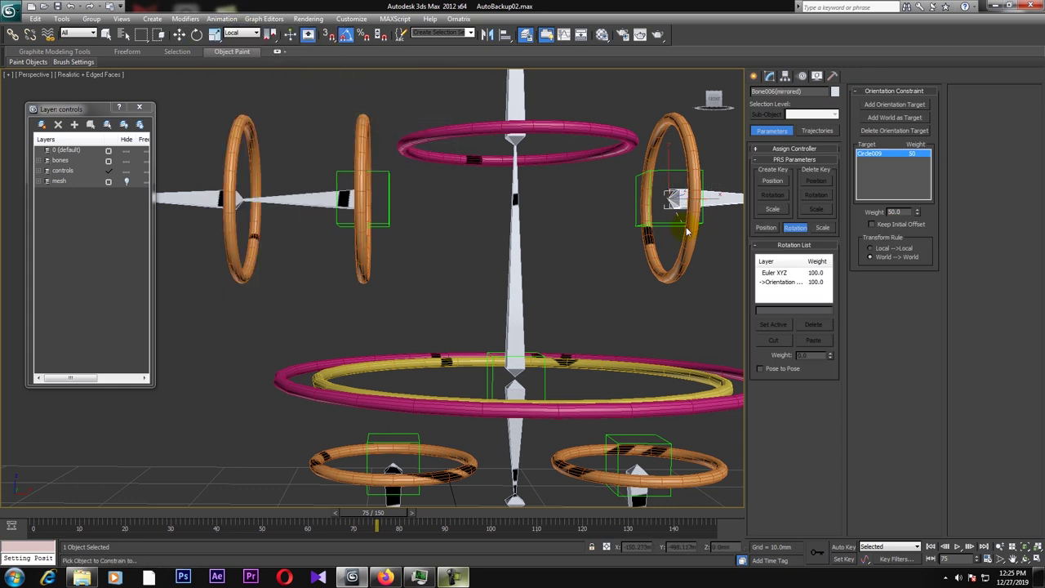
click(664, 223)
Constrain the position of ear bone Bone012 to the dummy at the base of that ear
scroll(482, 196, down, 3)
middle_drag(451, 142, 454, 248)
click(345, 179)
click(221, 18)
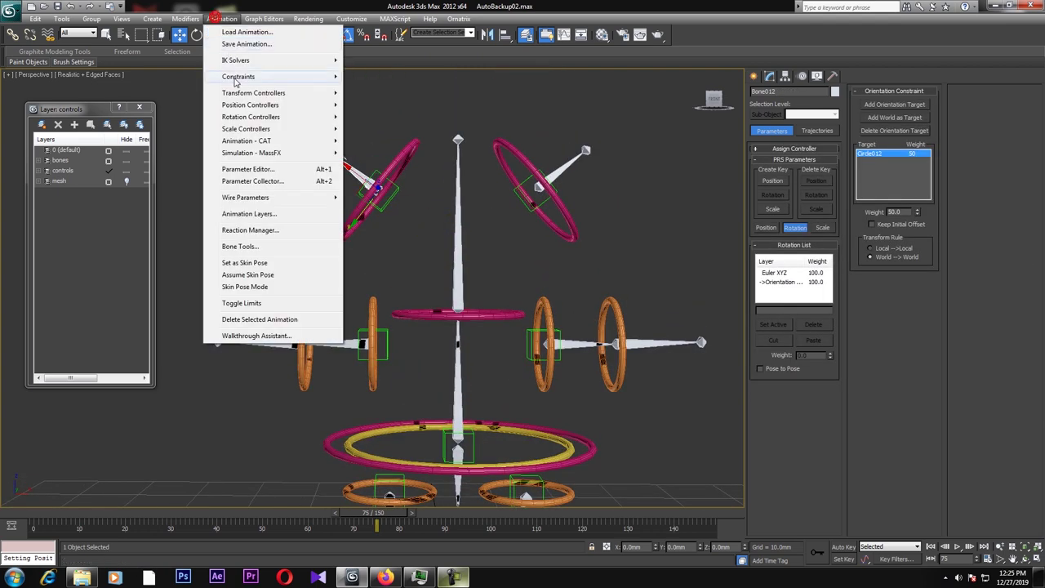
click(234, 77)
click(372, 116)
right_click(392, 196)
Constrain the position of the mirrored ear bone Bone012 to the dummy at its base and clear the selection
click(569, 164)
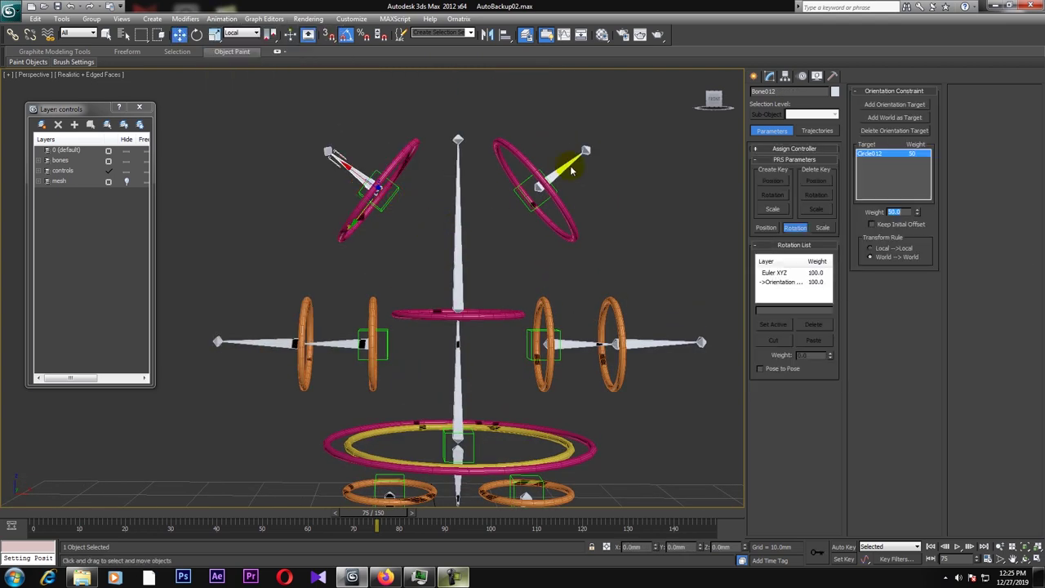
click(221, 18)
mouse_move(236, 75)
click(381, 120)
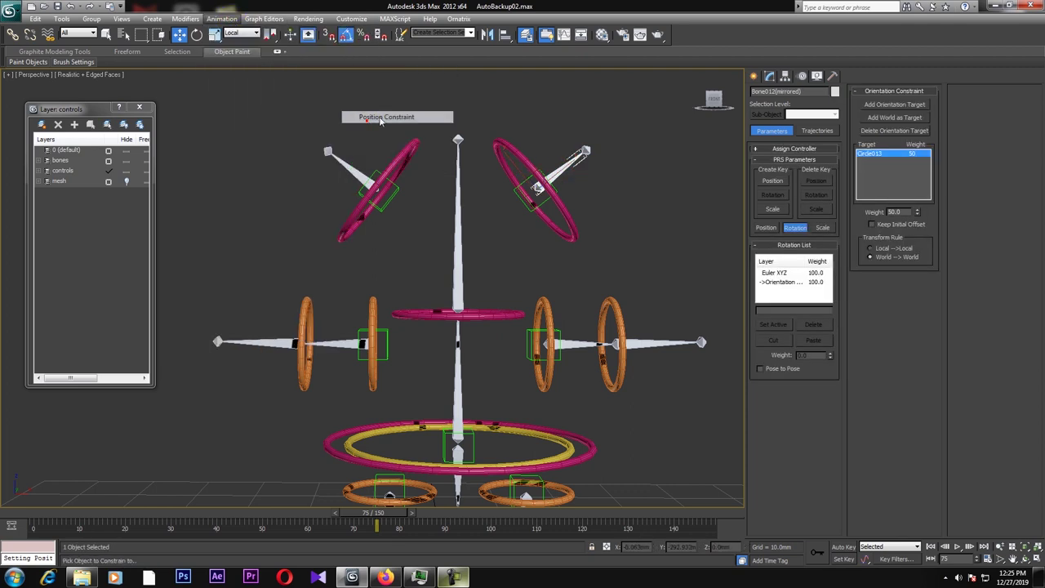
click(542, 210)
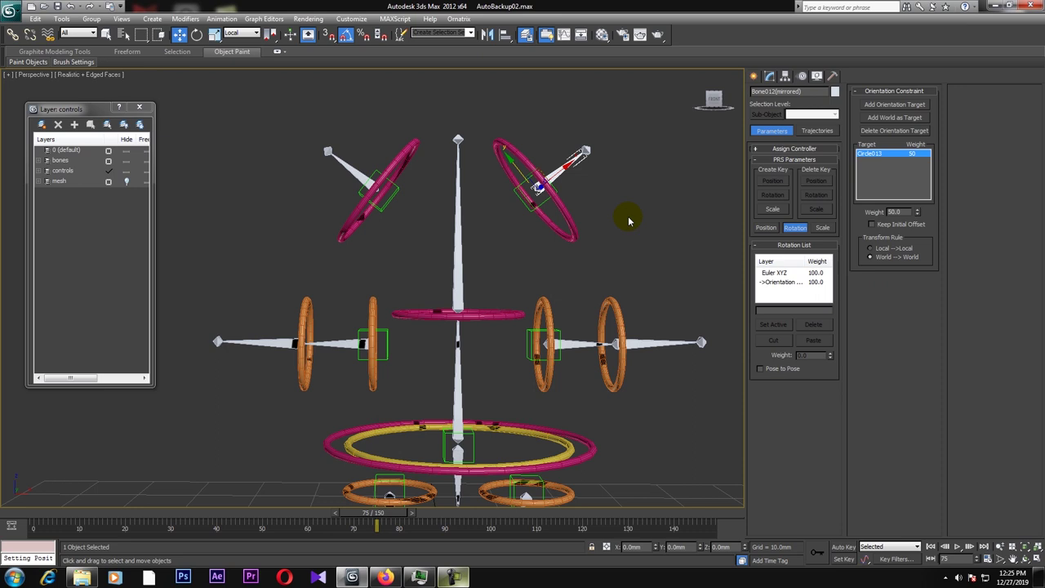
scroll(550, 247, down, 4)
middle_drag(547, 273, 547, 237)
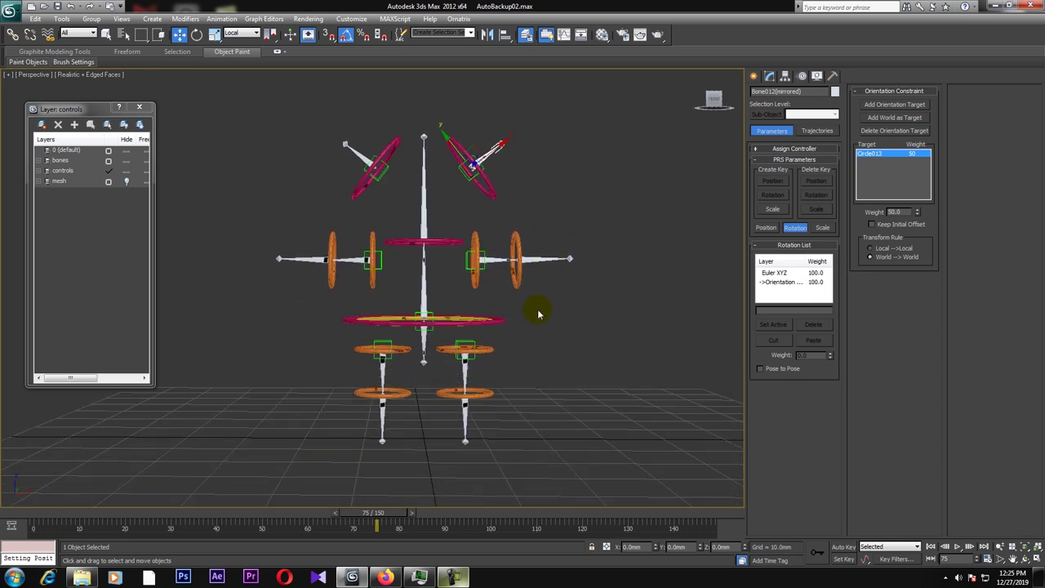
right_click(537, 309)
click(557, 177)
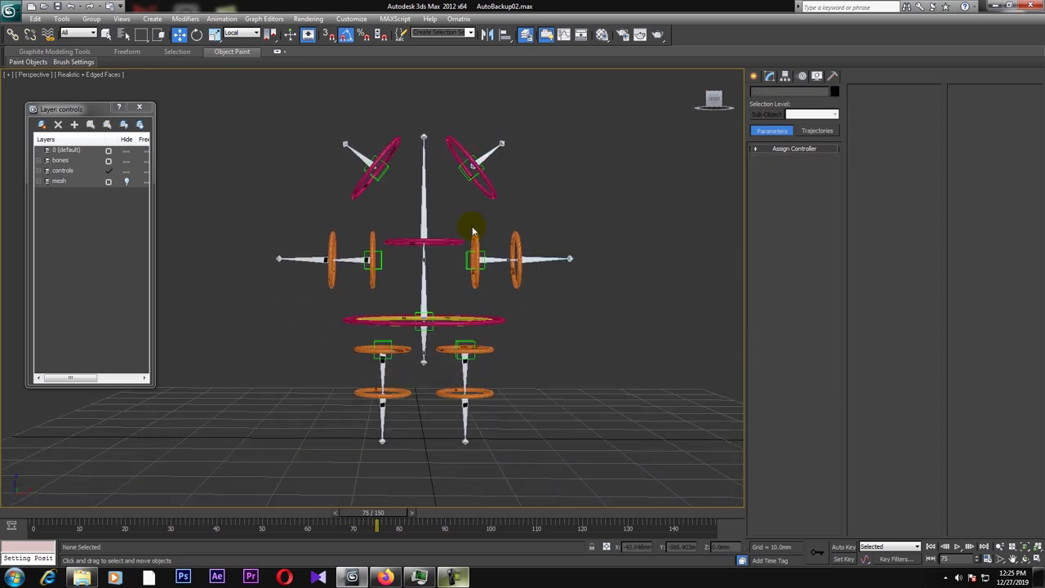
Link the two ear dummies to the head circle as their parent
scroll(468, 214, up, 3)
middle_drag(466, 201, 457, 236)
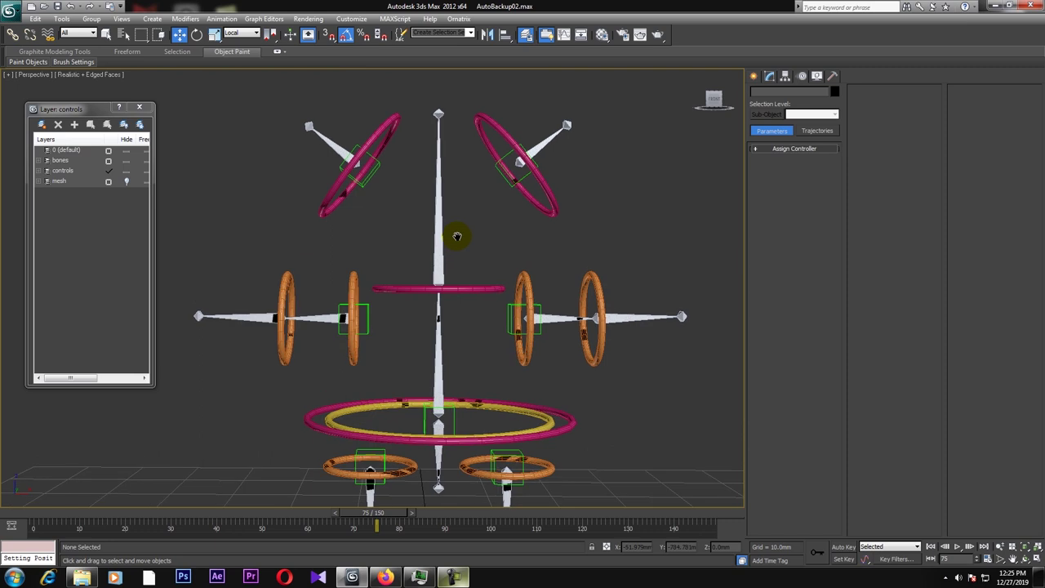
click(367, 182)
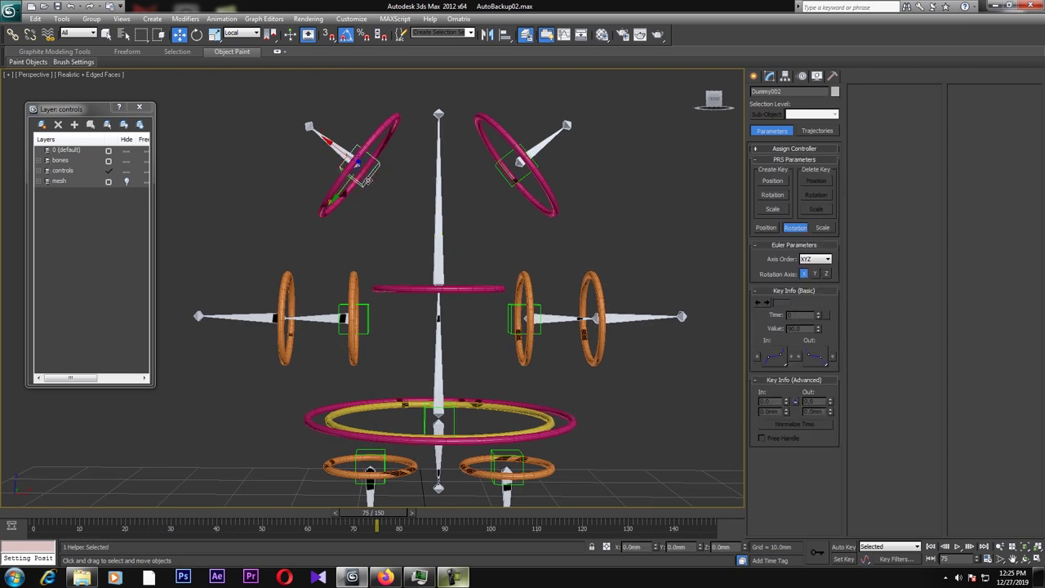
ctrl+click(509, 182)
click(12, 34)
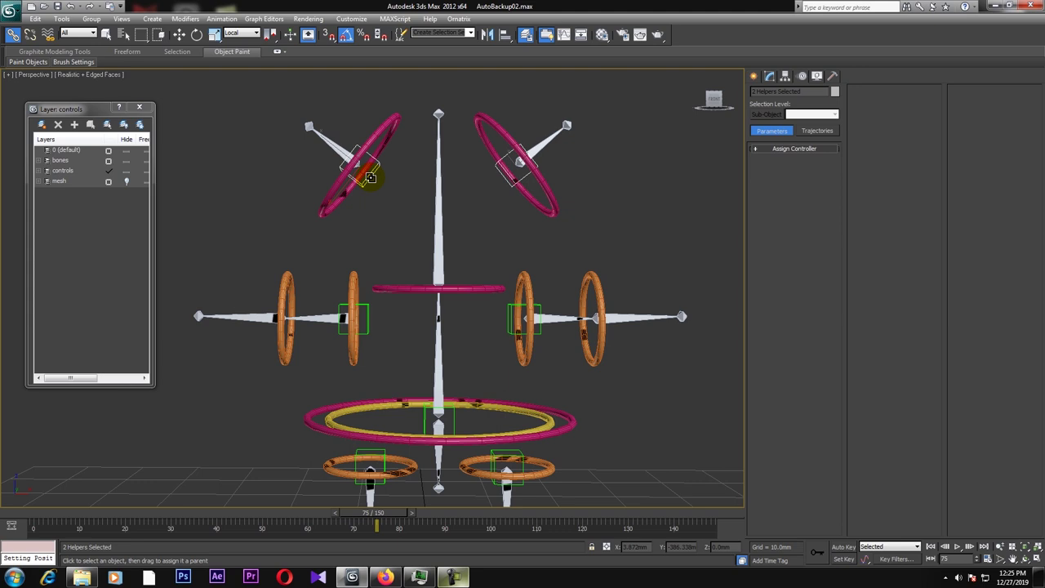
middle_drag(457, 256, 438, 208)
Link the two upper leg dummies to the hip control circle around the pelvis as their parent
click(378, 331)
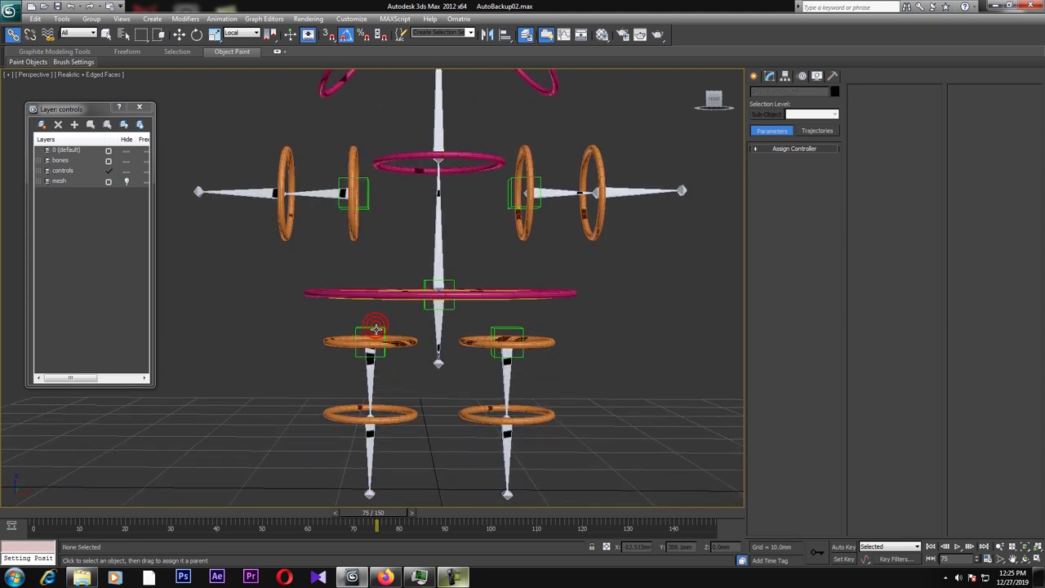
ctrl+click(495, 330)
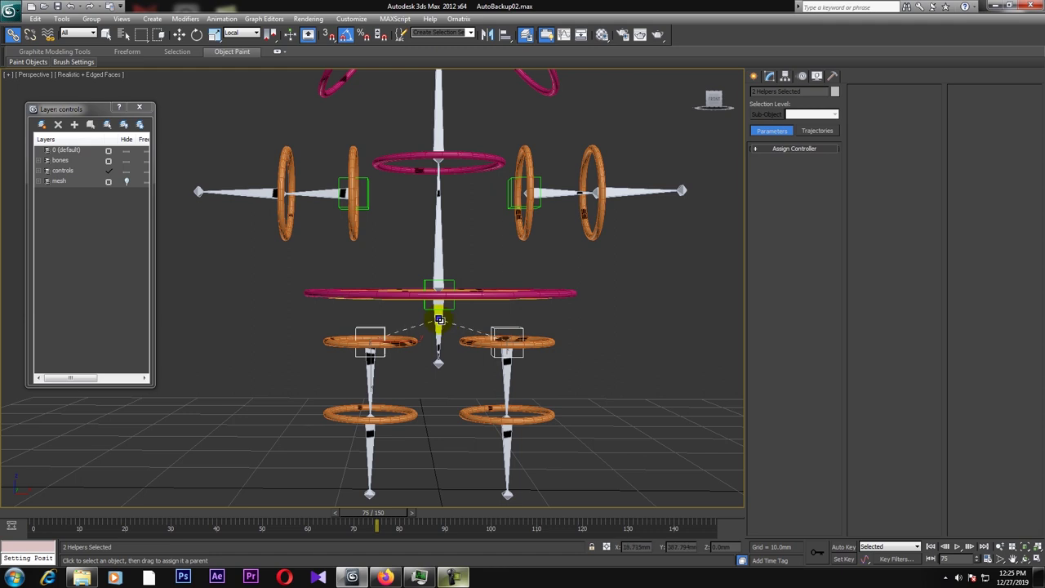
drag(464, 331, 401, 294)
middle_drag(390, 256, 385, 275)
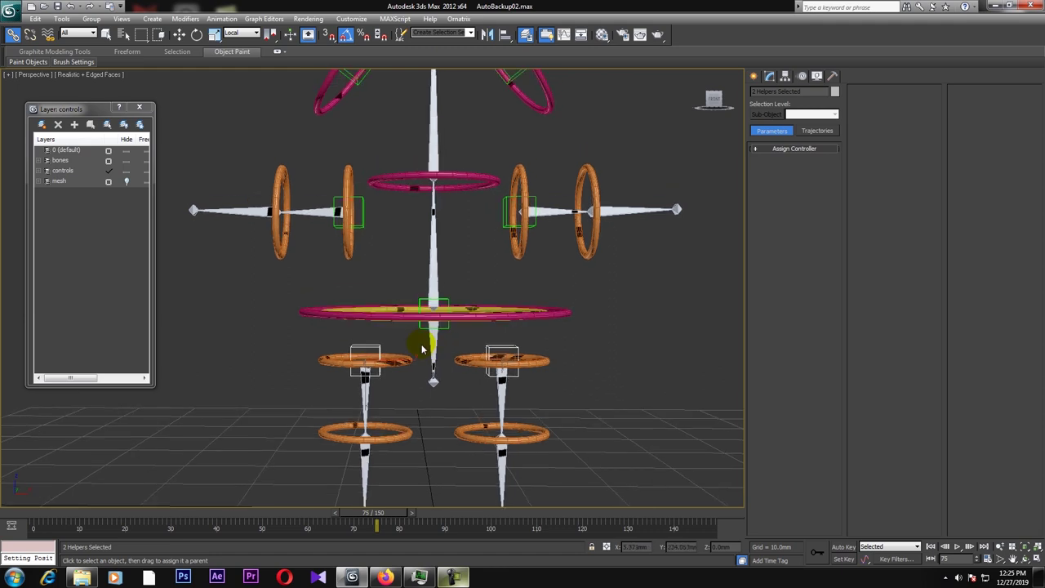
click(436, 282)
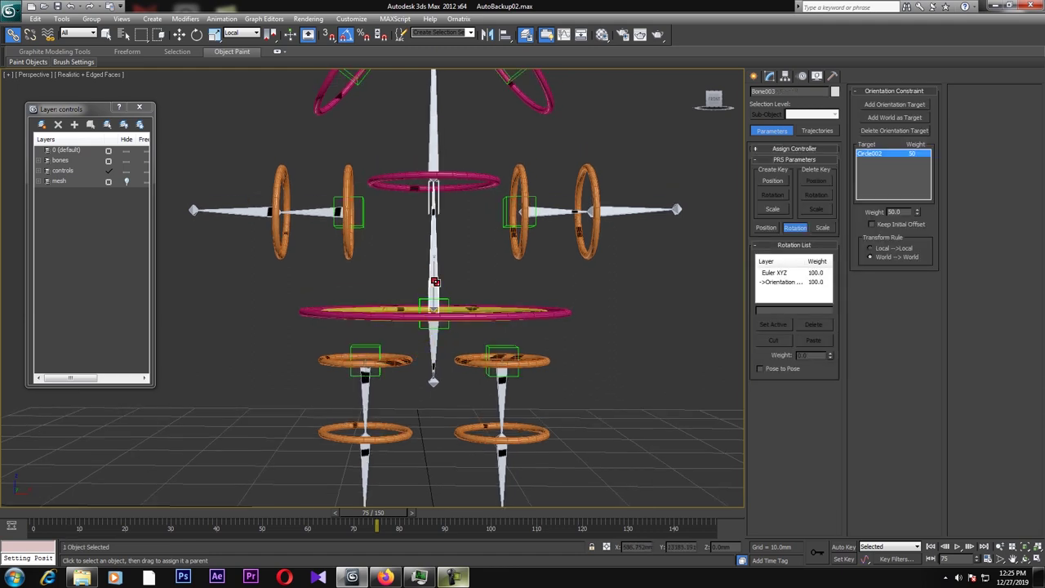
ctrl+click(432, 341)
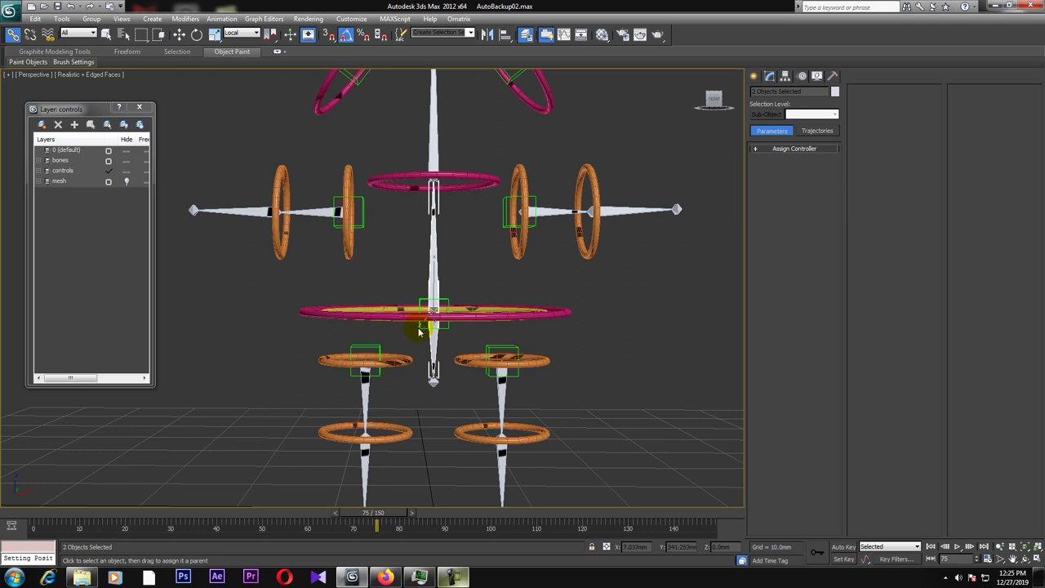
alt+middle_drag(412, 366, 402, 263)
click(391, 274)
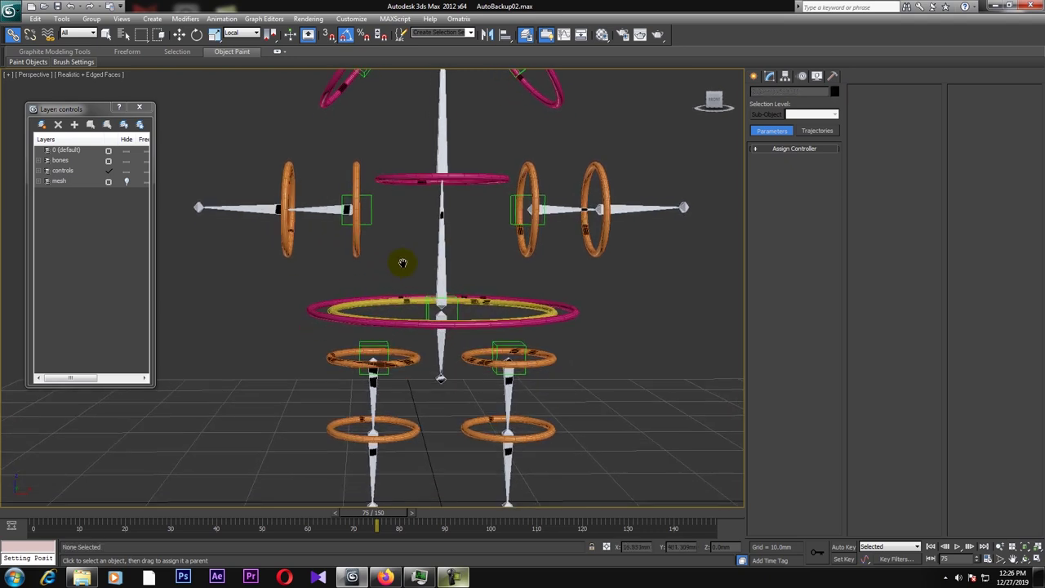
click(335, 308)
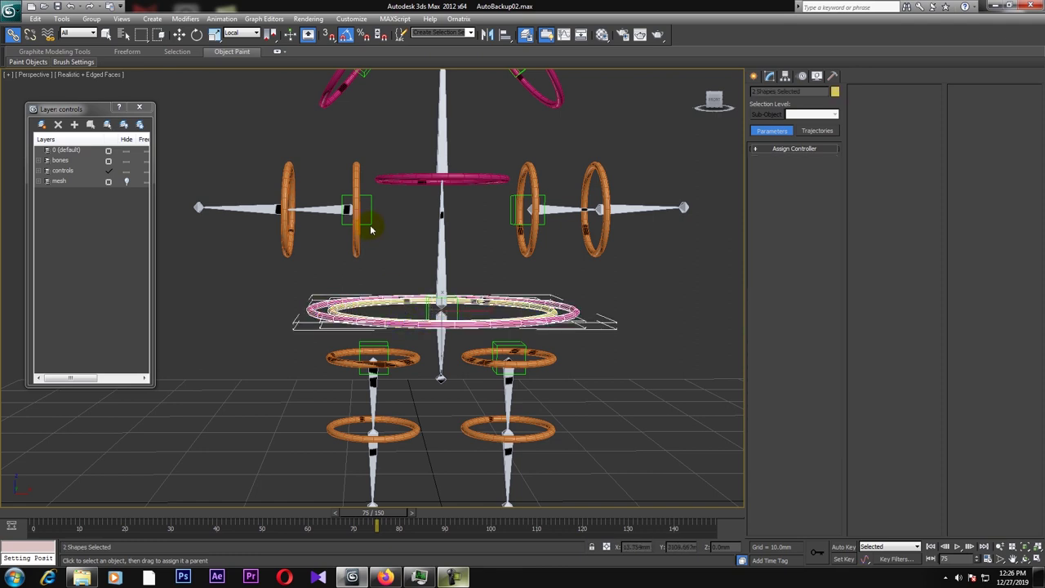
click(398, 228)
middle_drag(397, 227, 354, 247)
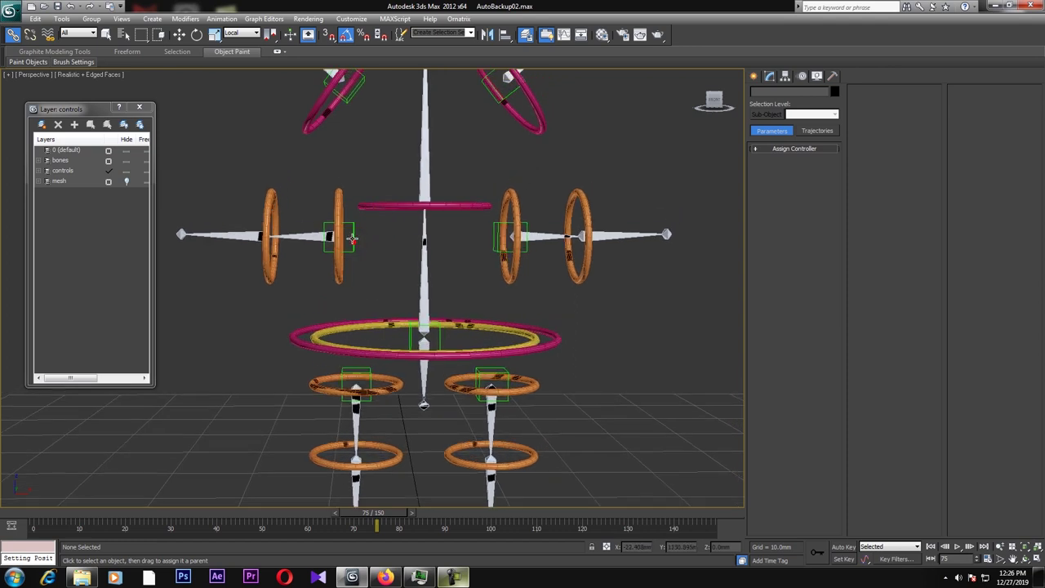
Link the two shoulder dummies to the spine bone as their parent
click(353, 239)
ctrl+click(497, 238)
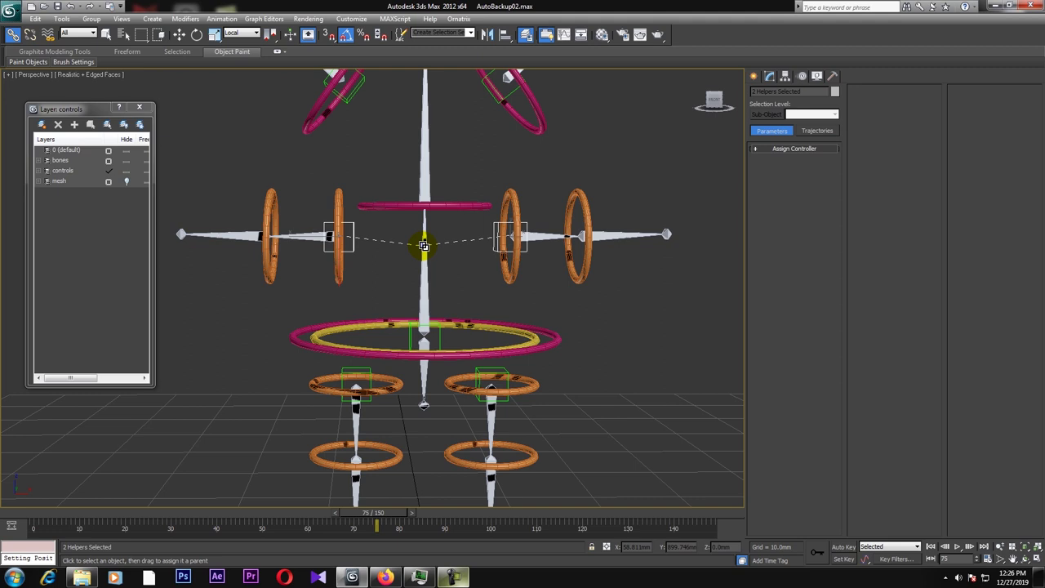
drag(424, 245, 424, 245)
scroll(375, 204, down, 3)
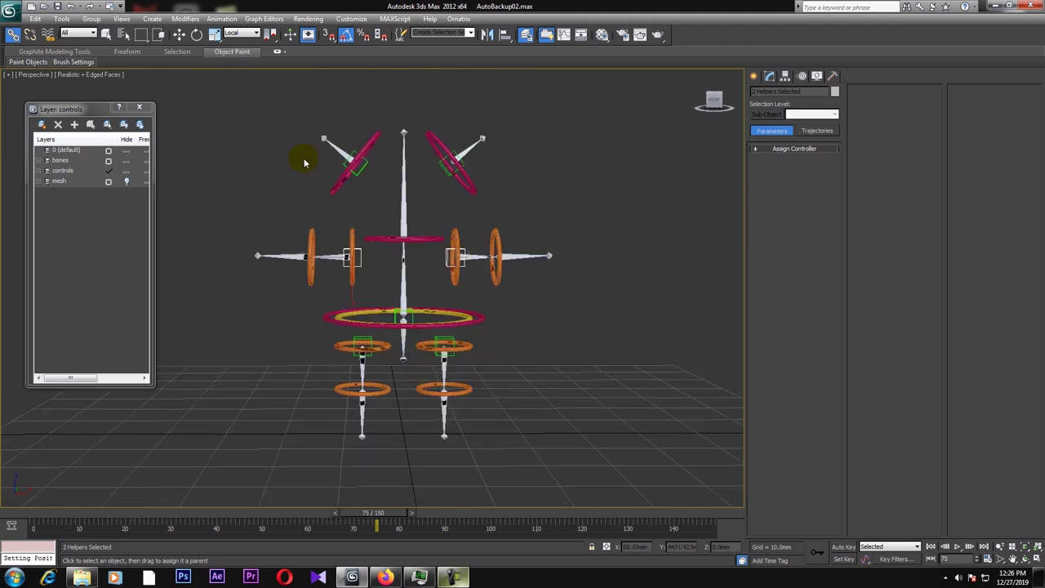
Test the hierarchy by moving the hip dummy Dummy001, and undo the move
click(198, 35)
click(397, 318)
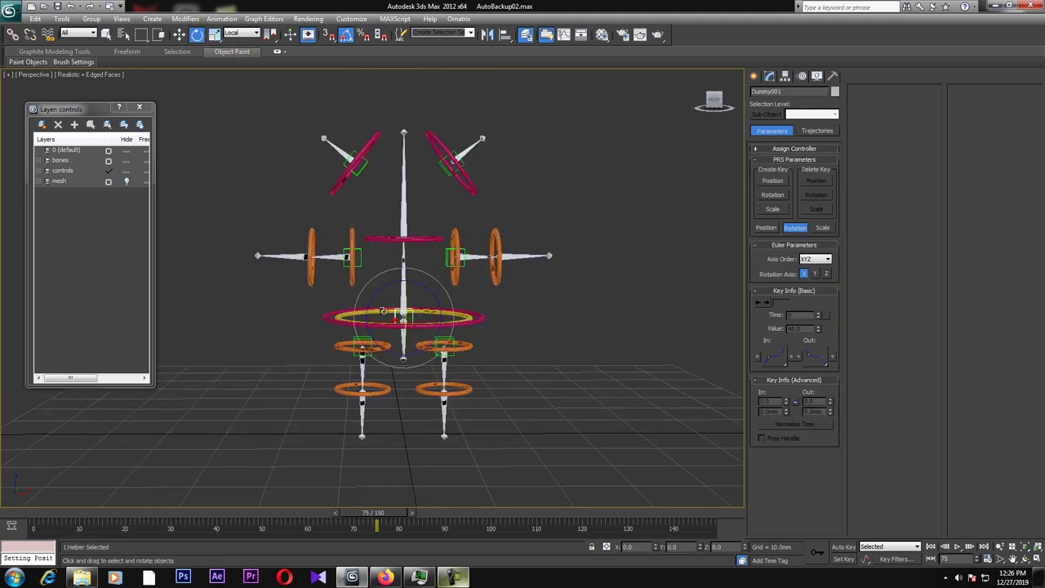
click(184, 33)
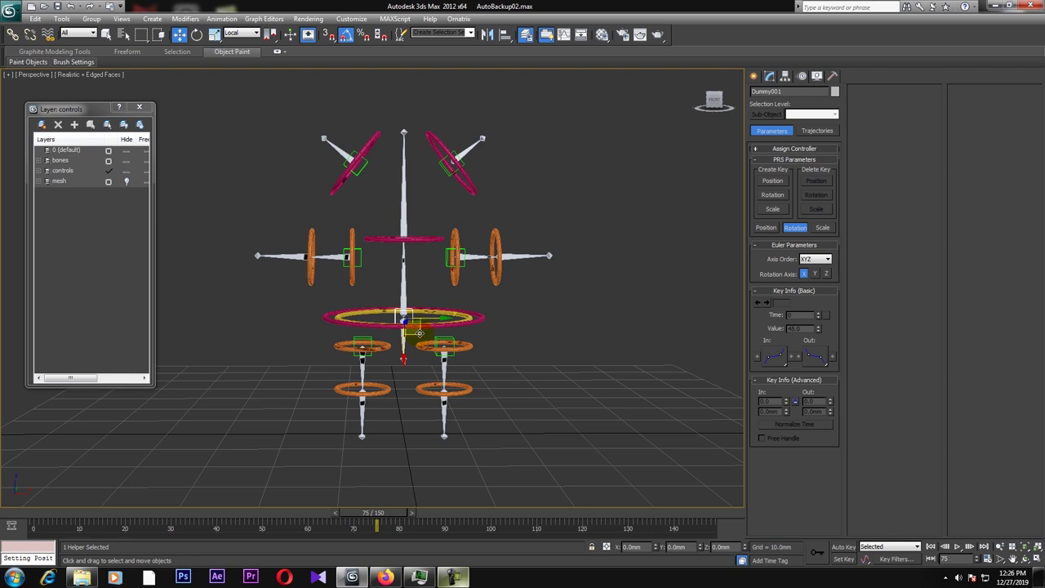
drag(418, 333, 425, 299)
key(ctrl+z)
middle_drag(479, 334, 492, 292)
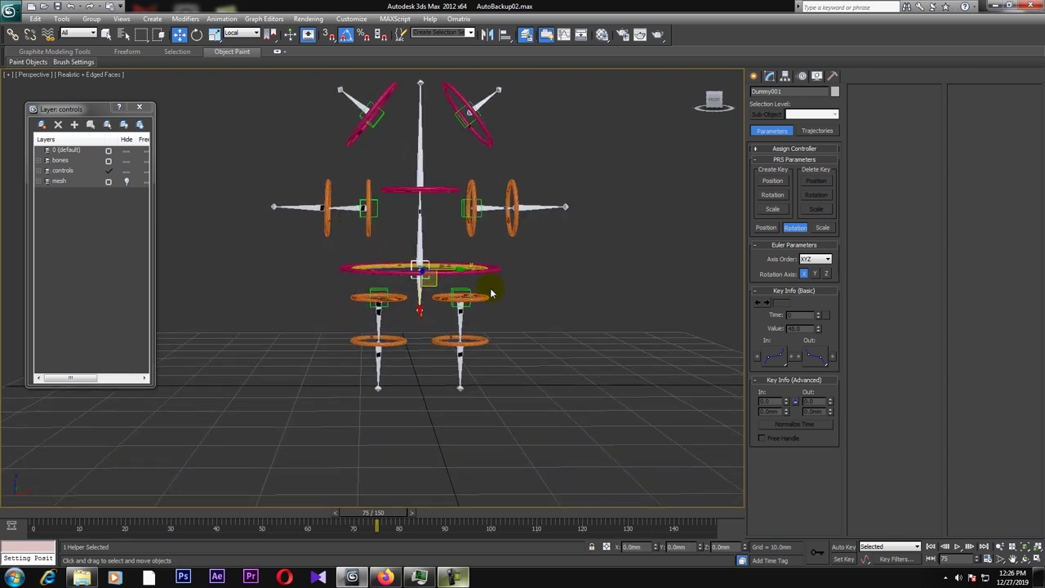
Link the upper leg circles Circle003 and Circle005 each to the dummy at its own hip joint
scroll(431, 310, up, 3)
click(408, 307)
click(13, 33)
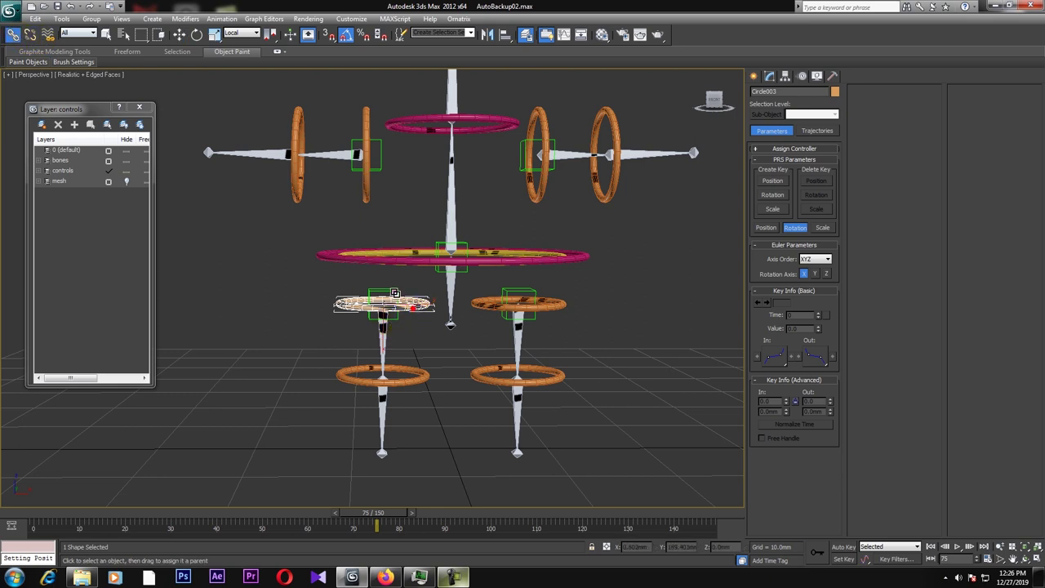
click(502, 297)
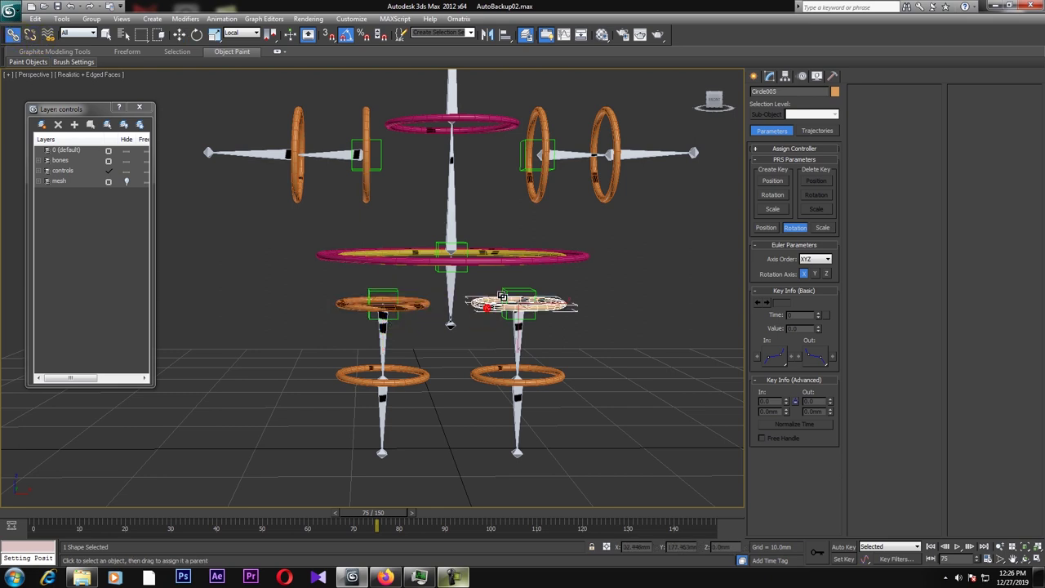
Link the upper arm circles Circle007 and Circle009 each to the dummy at its own shoulder
middle_drag(388, 147, 369, 190)
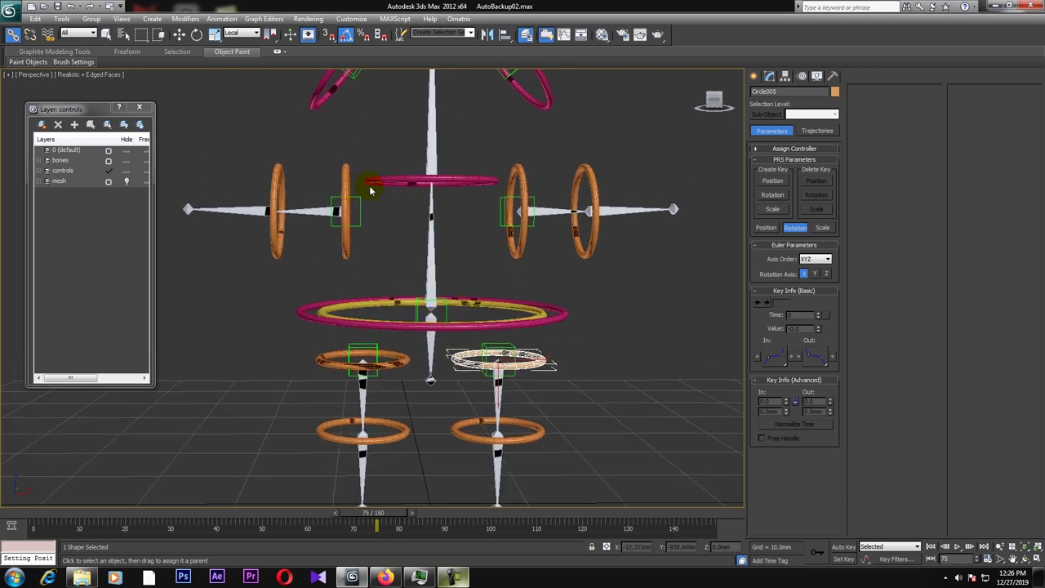
drag(345, 182, 542, 191)
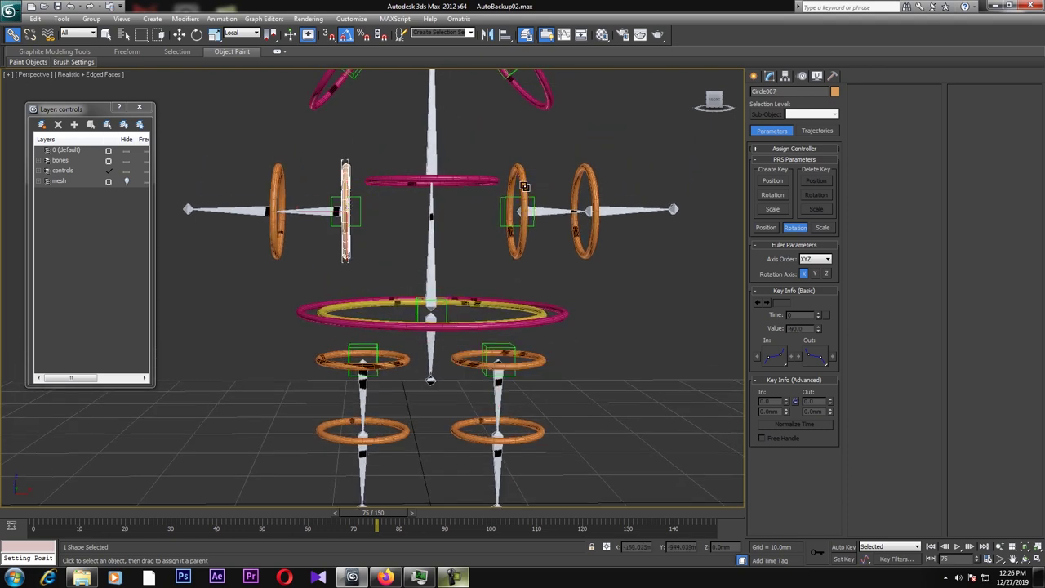
click(498, 209)
Link the ear circles Circle012 and Circle013 each to the dummy at its ear's base and clear the selection
scroll(400, 163, down, 5)
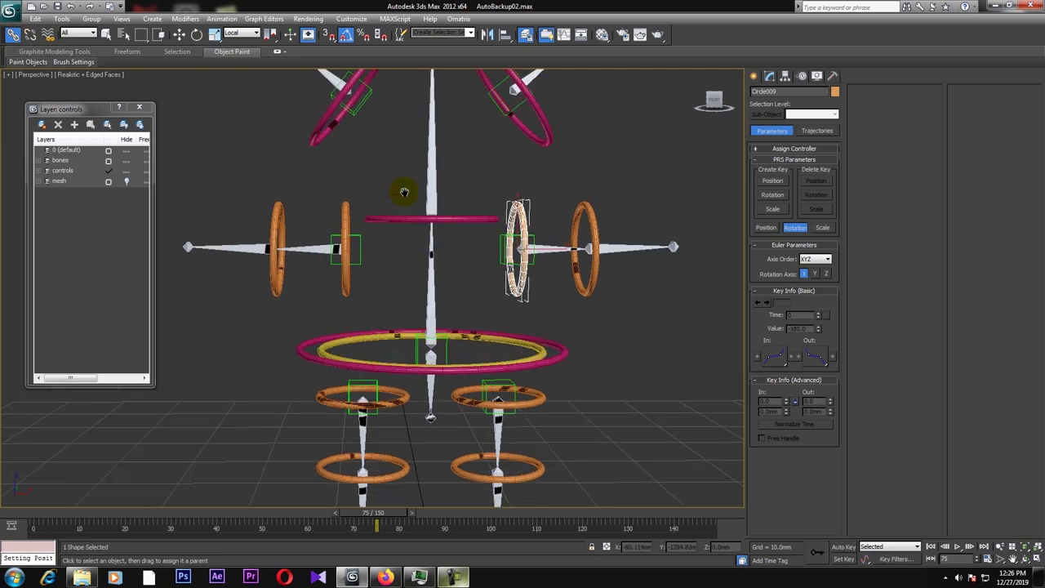
scroll(370, 200, up, 5)
click(370, 122)
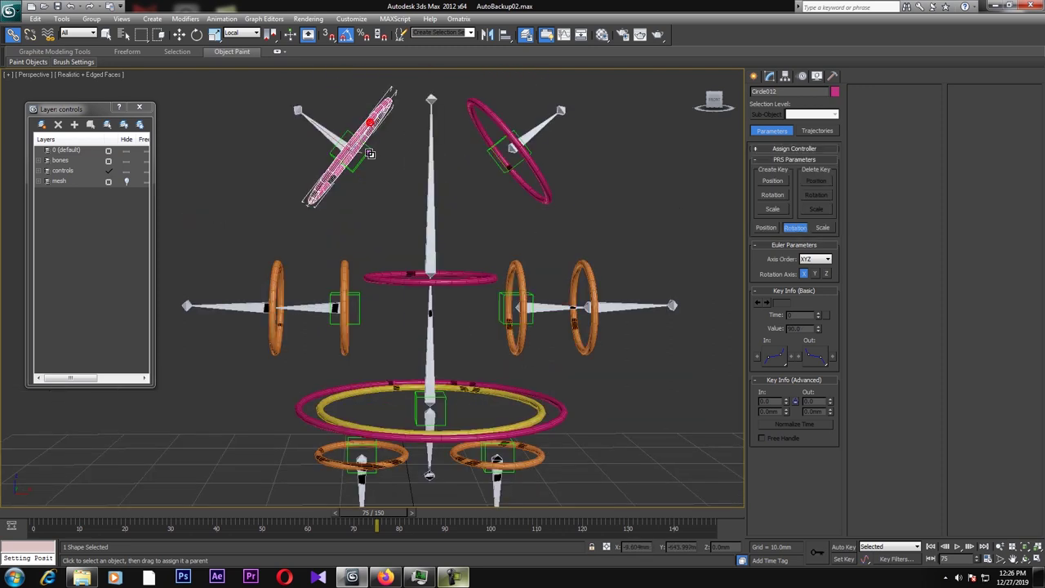
click(532, 137)
drag(501, 124, 495, 160)
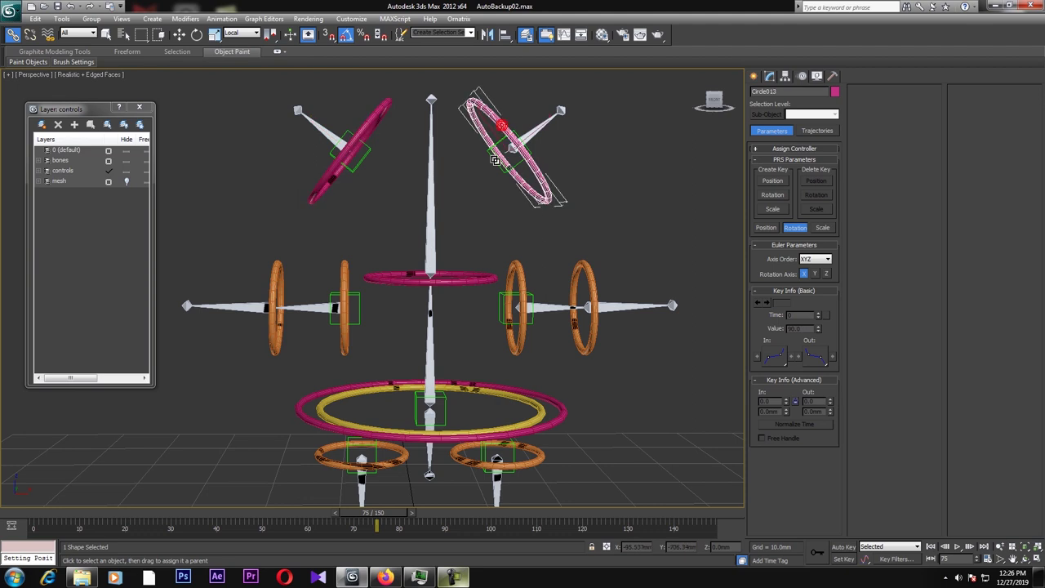
click(179, 34)
click(240, 203)
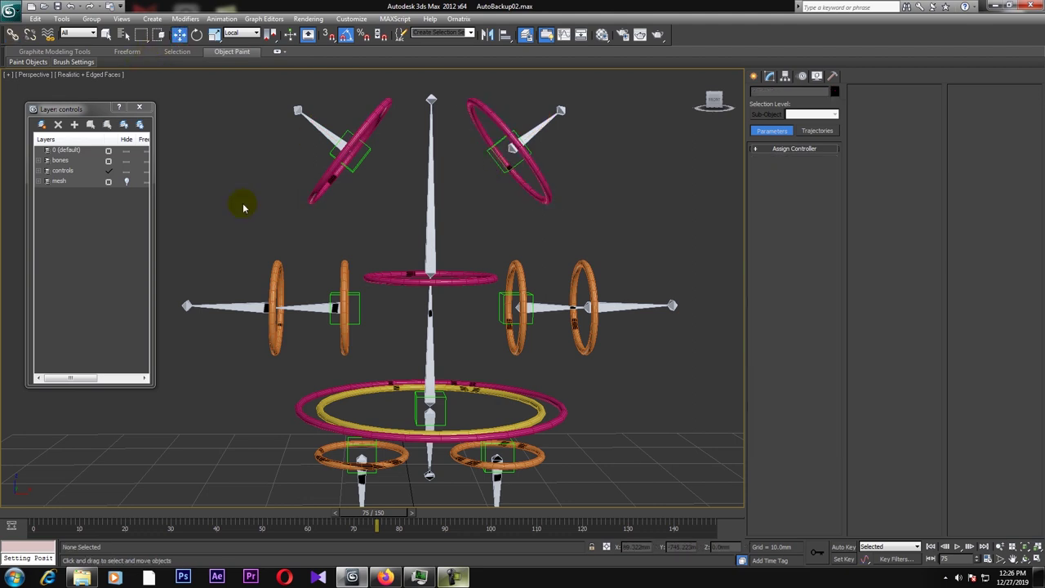
Test how the head follows its circle Circle011 by rotating that circle, and undo the rotation
scroll(262, 232, down, 3)
drag(398, 357, 408, 321)
right_click(409, 321)
click(528, 341)
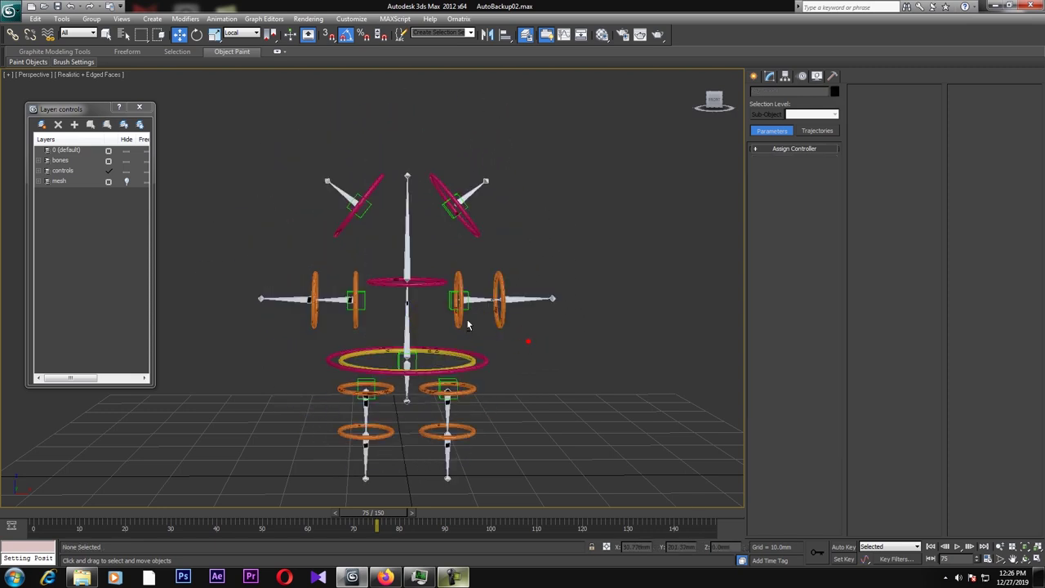
alt+middle_drag(468, 325, 458, 305)
click(390, 282)
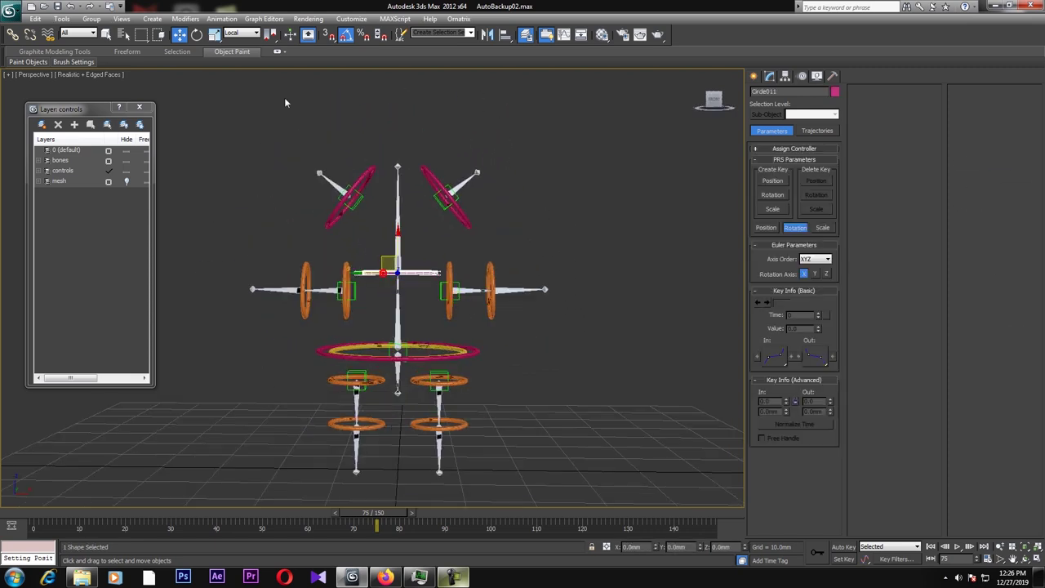
click(197, 35)
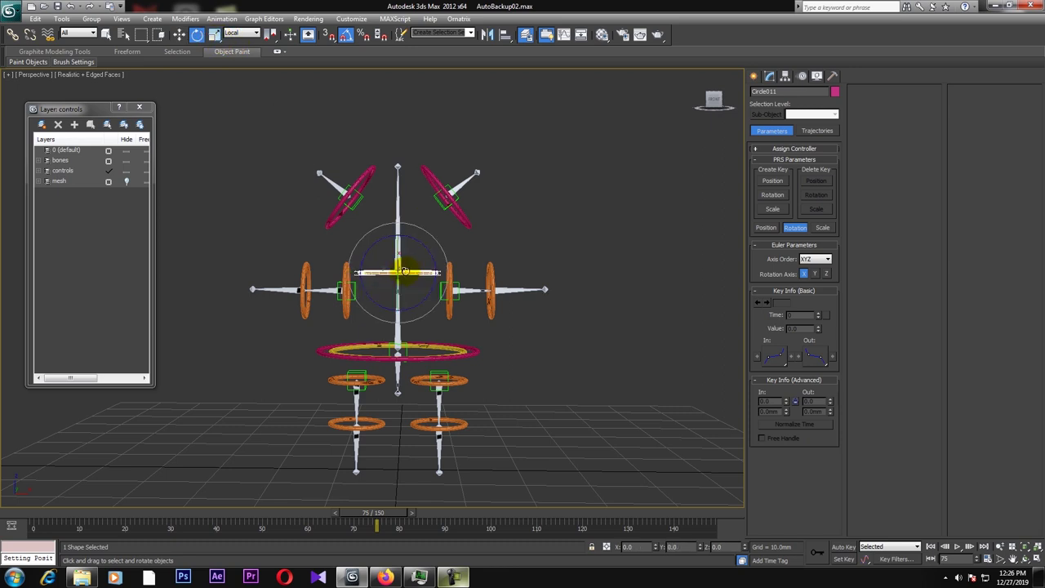
alt+middle_drag(407, 252, 415, 269)
drag(415, 269, 406, 252)
key(ctrl+z)
alt+middle_drag(414, 269, 408, 281)
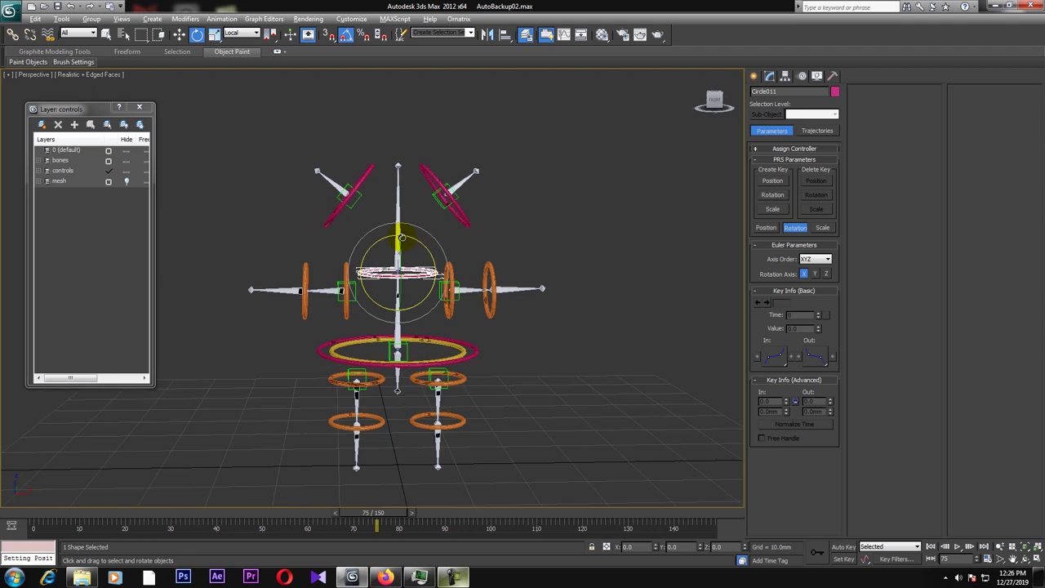
Add the head circle Circle011 as an orientation constraint target for the head bone Bone004
click(395, 365)
scroll(406, 248, up, 3)
click(410, 245)
click(221, 18)
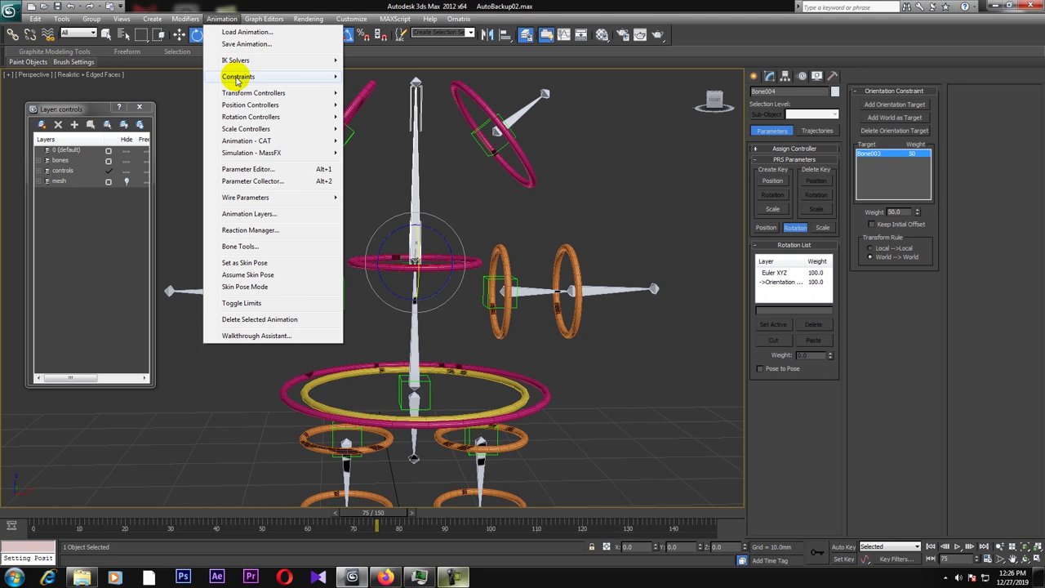
mouse_move(238, 79)
click(378, 160)
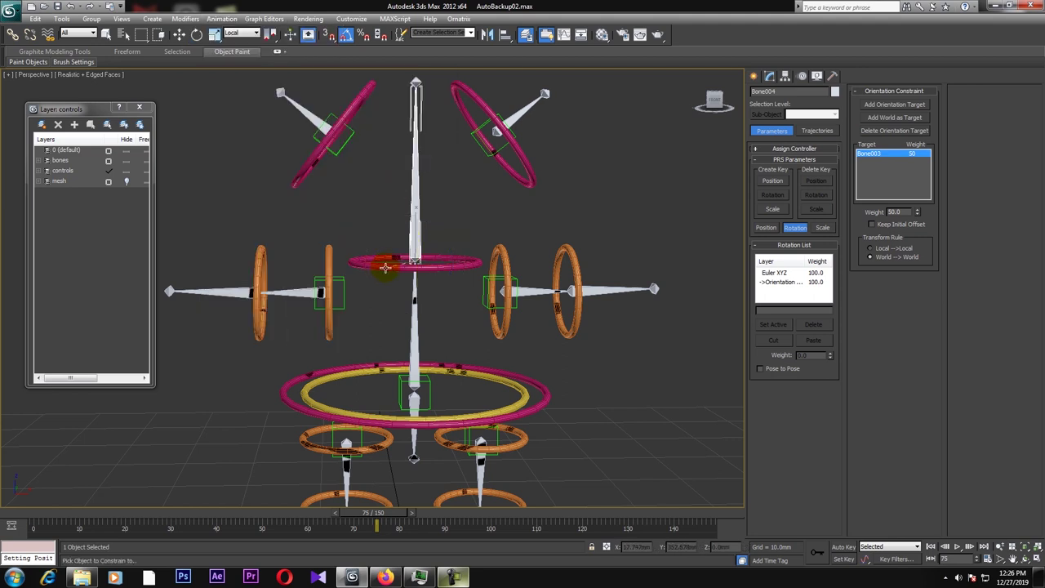
click(384, 267)
Test the rig by rotating the inner hip circle Circle001, cancelling the rotation
click(197, 35)
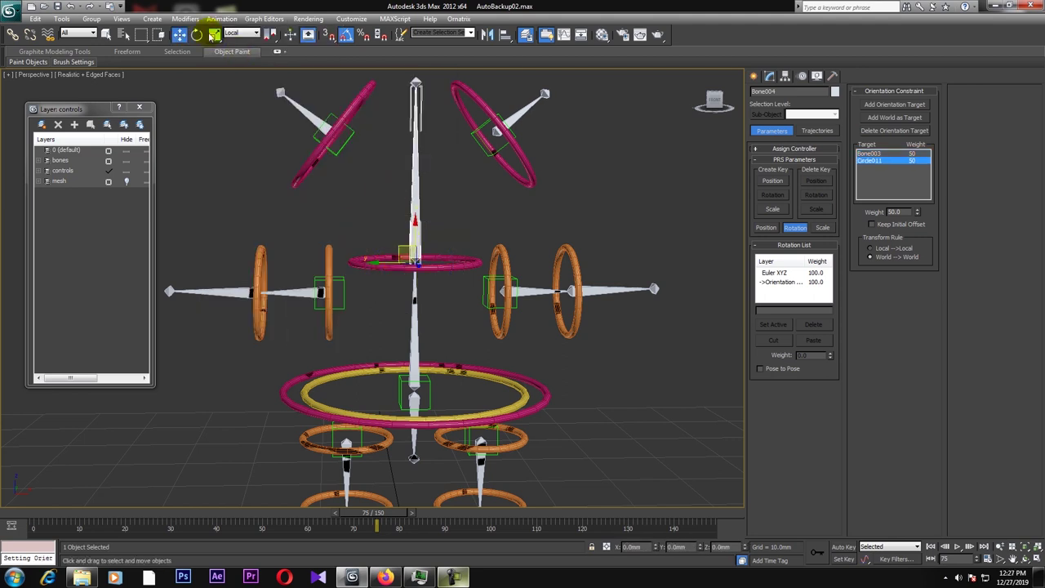
click(409, 423)
mouse_move(414, 376)
mouse_down()
mouse_move(415, 391)
mouse_move(423, 372)
mouse_move(413, 408)
mouse_move(417, 338)
mouse_move(415, 402)
mouse_move(412, 360)
mouse_up()
right_click(413, 408)
click(400, 418)
right_click(412, 359)
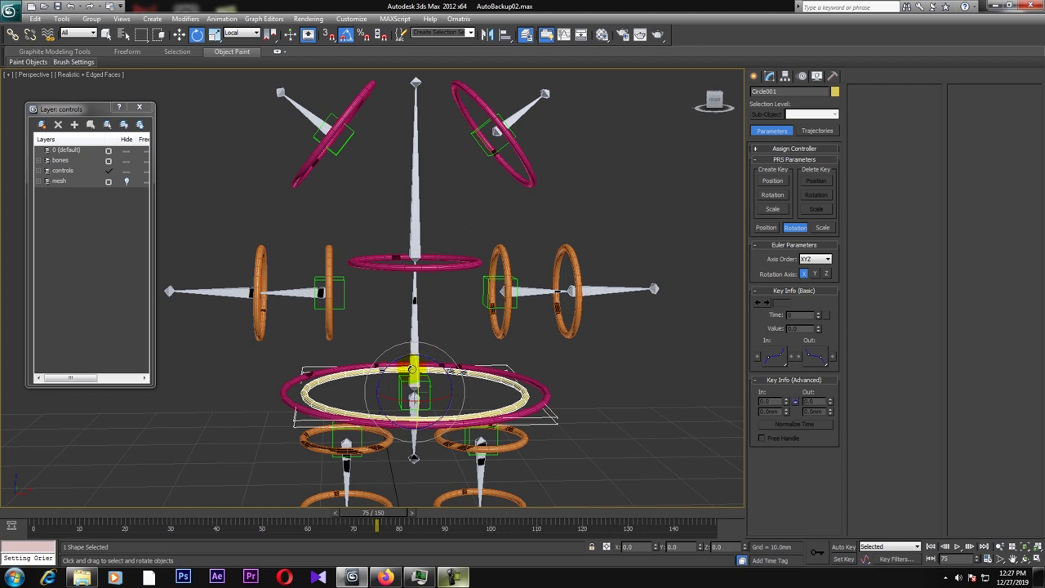
Test-rotate the head circle and the outer hip circle Circle002, cancelling each rotation
click(396, 263)
drag(414, 260, 416, 386)
right_click(414, 377)
click(394, 422)
right_click(415, 385)
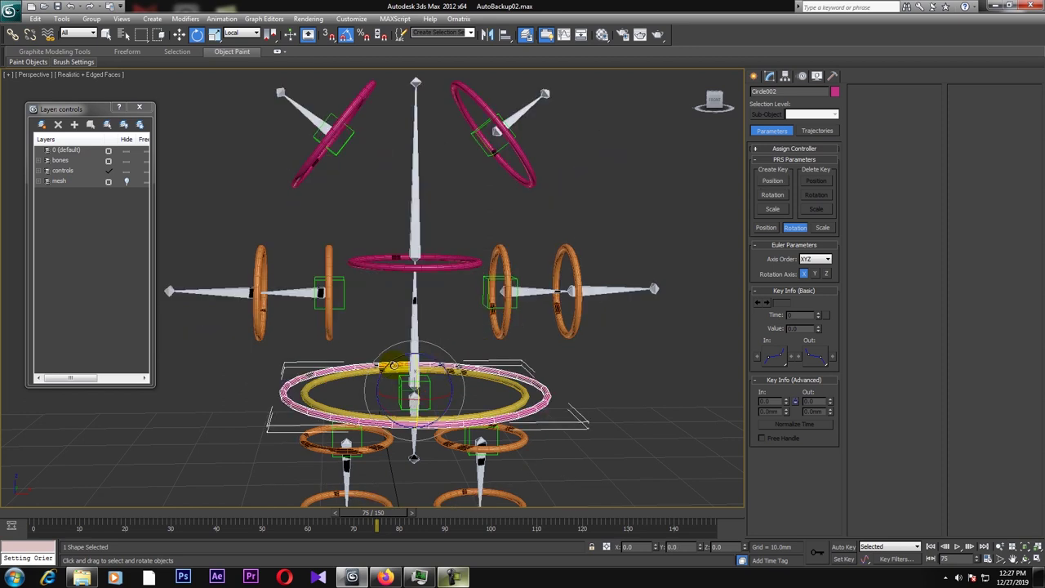
Test-rotate the upper arm circles on both sides, cancelling each rotation
click(333, 275)
drag(351, 298, 348, 295)
right_click(348, 295)
click(493, 299)
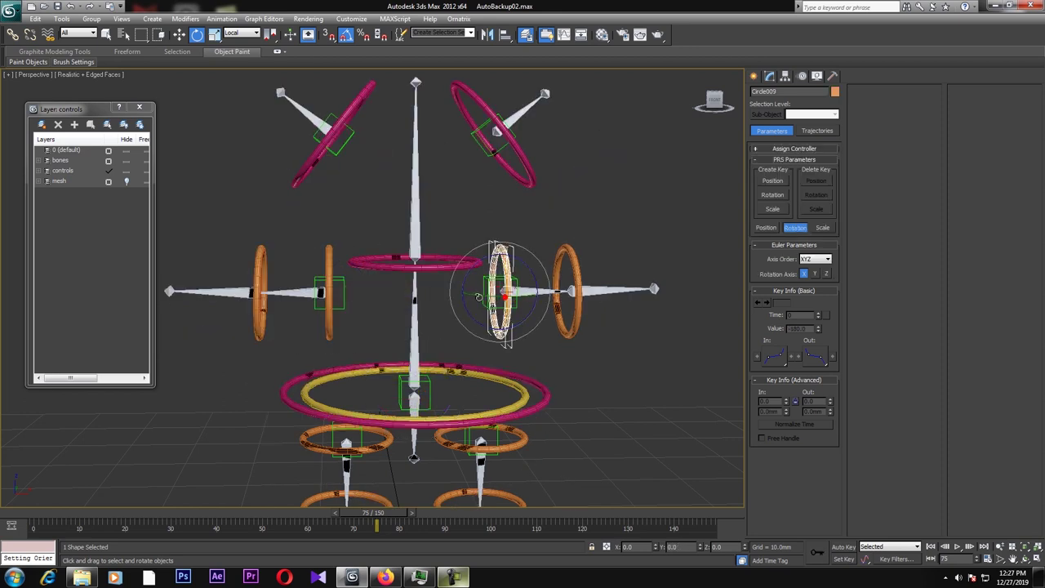
drag(478, 297, 445, 271)
right_click(444, 271)
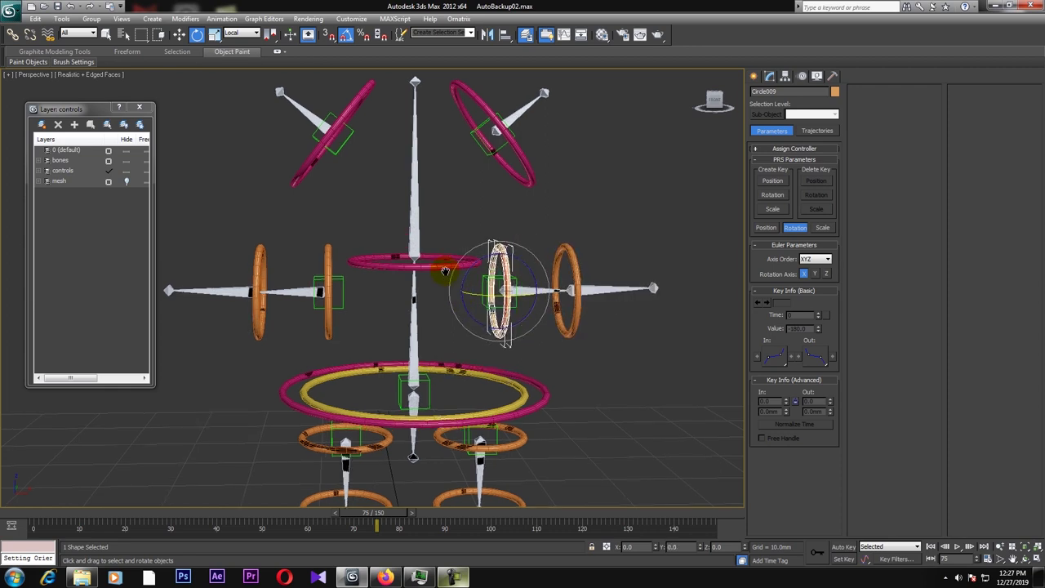
Draw a rectangle spline about 27 mm long and 23 mm wide on the ground beside the legs
scroll(445, 271, down, 3)
click(754, 75)
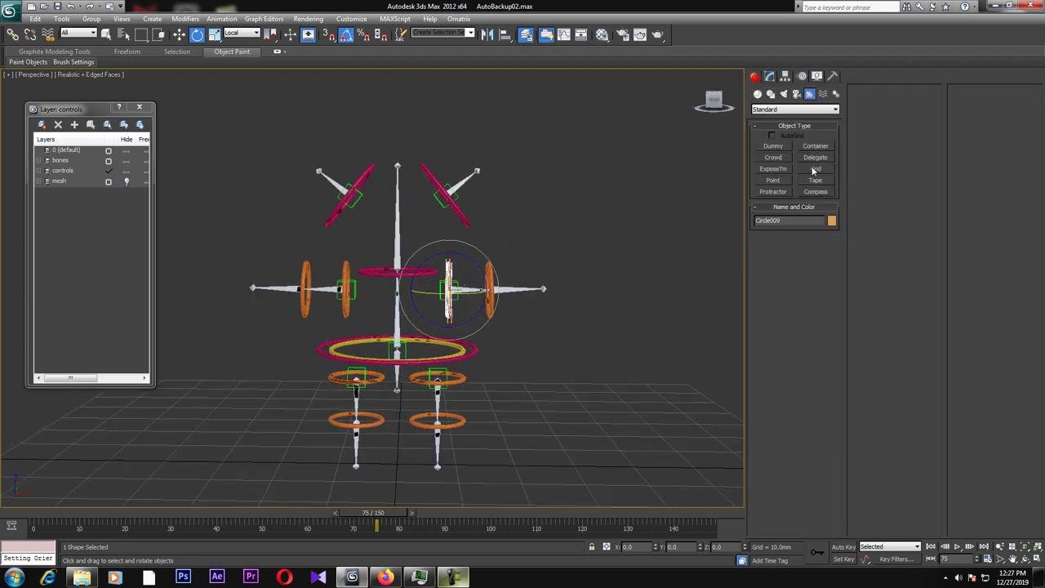
click(770, 93)
click(814, 154)
drag(539, 430, 708, 475)
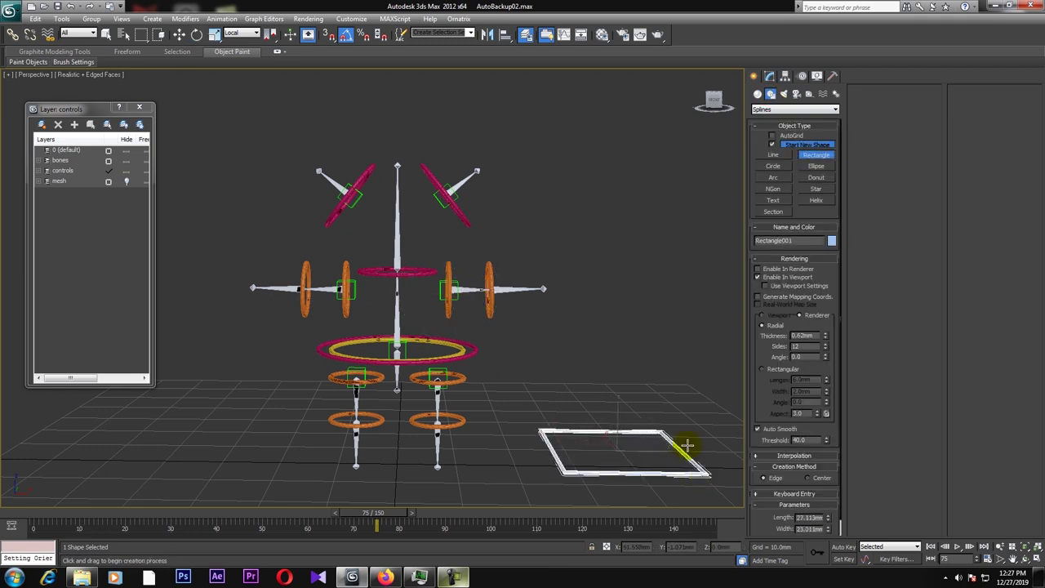
Switch the reference coordinate system to View and centre the rectangle beneath the skeleton at X 0 and Y 0
click(179, 34)
middle_drag(498, 426, 511, 398)
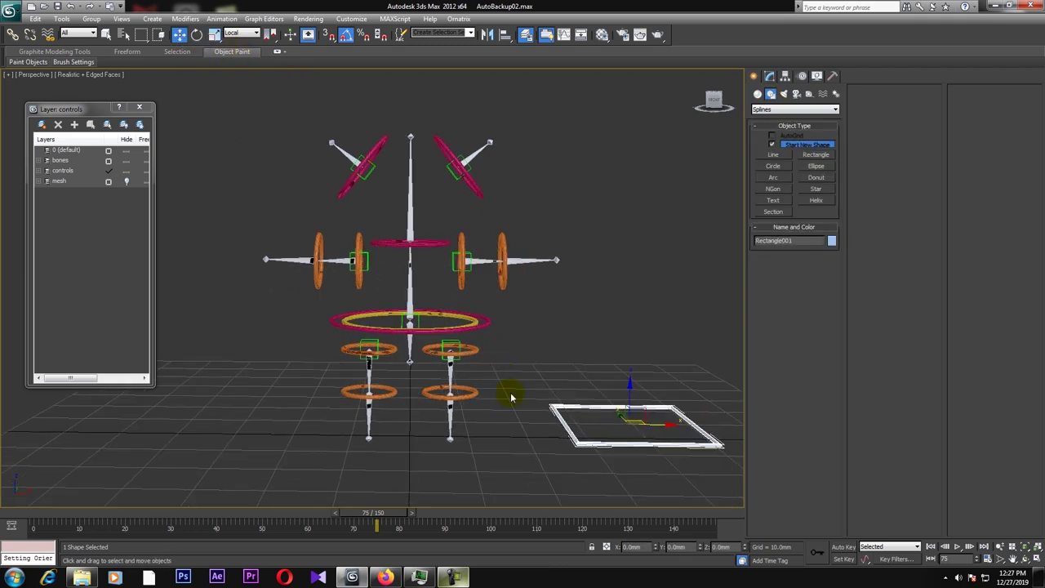
click(242, 34)
click(243, 45)
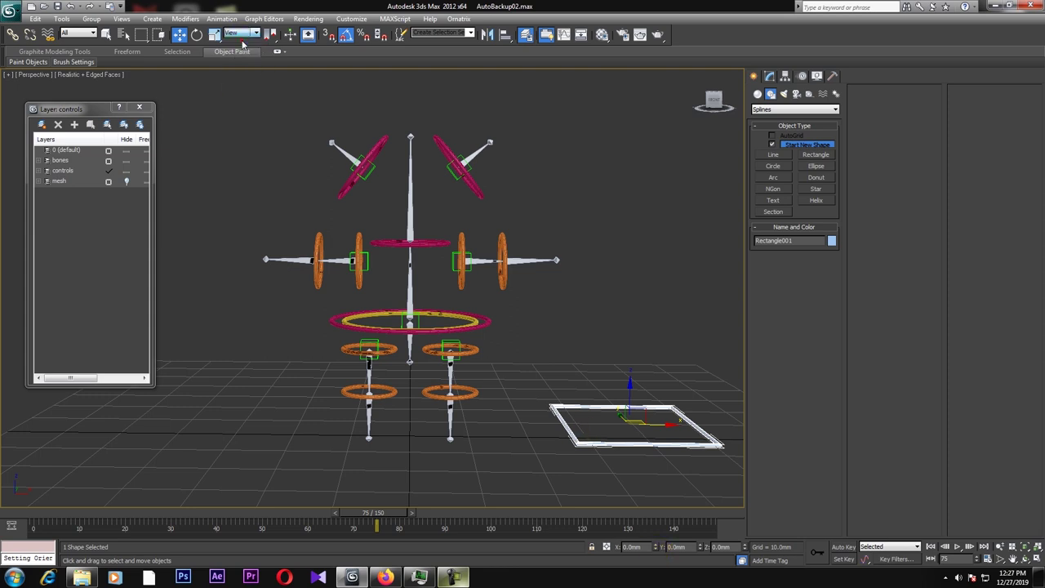
right_click(657, 549)
right_click(701, 548)
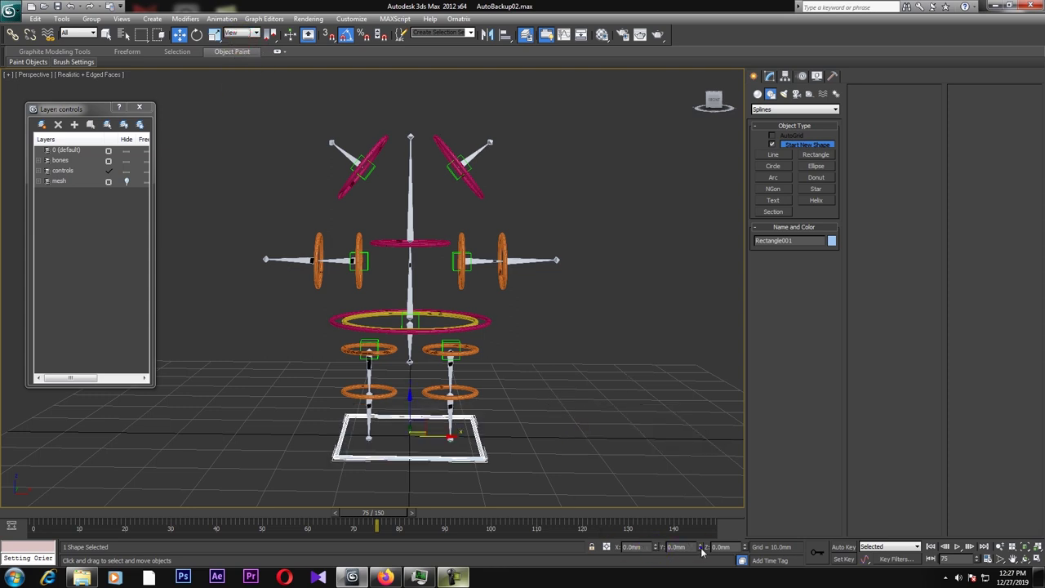
middle_drag(539, 383, 504, 343)
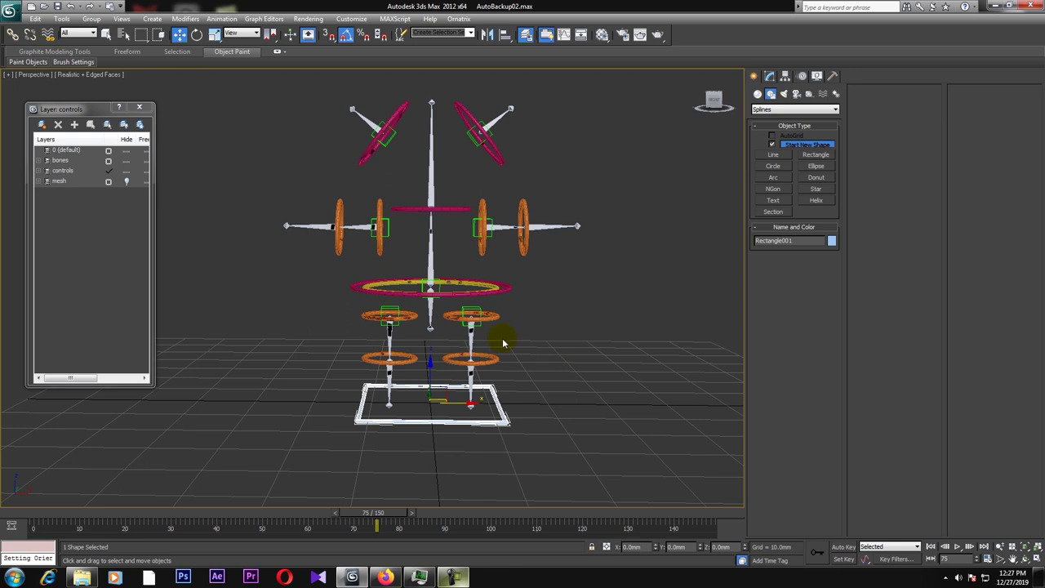
Link the hip dummy Dummy001 to the rectangle control on the ground as its parent, leaving nothing selected
click(425, 285)
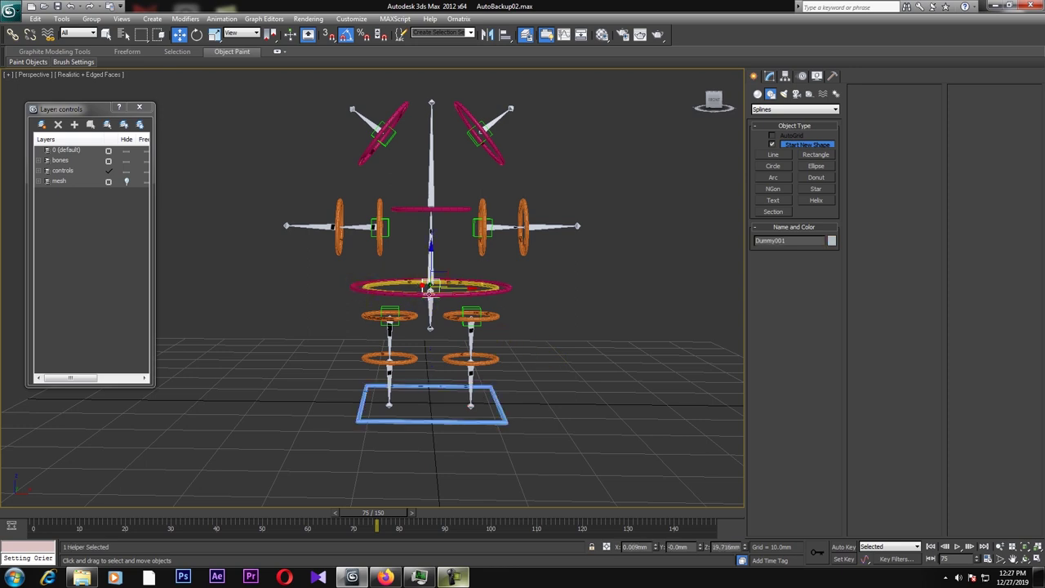
click(13, 34)
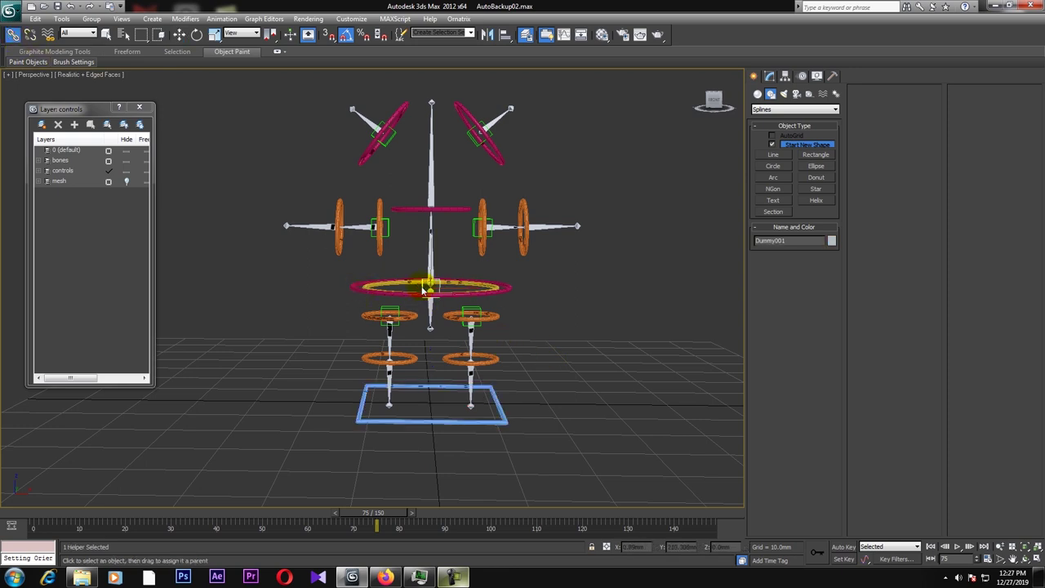
drag(430, 428, 430, 426)
click(179, 34)
click(234, 155)
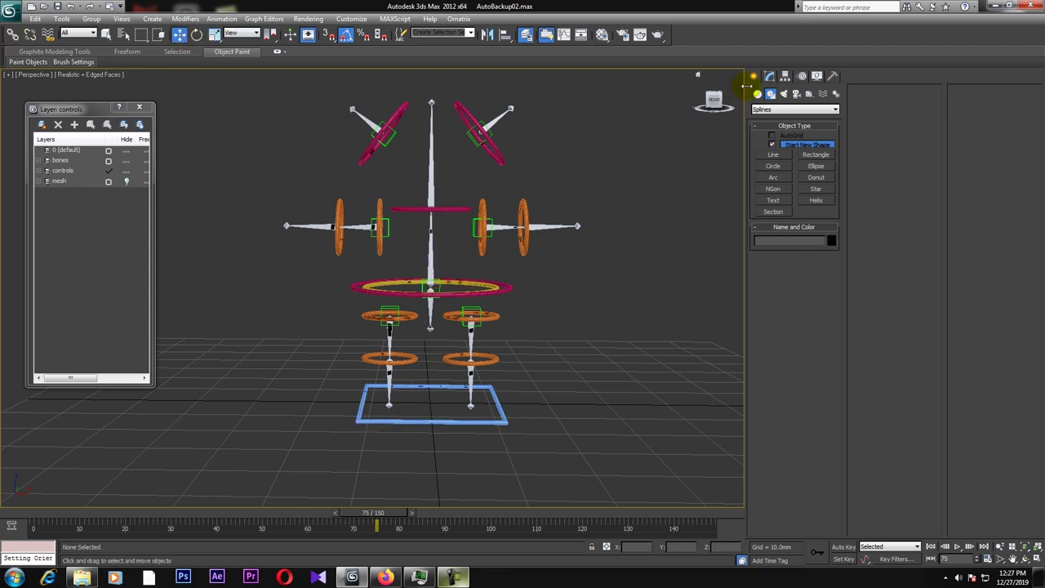
Restrict selection to Shapes, select all the control splines and apply Freeze Transform to them
click(78, 33)
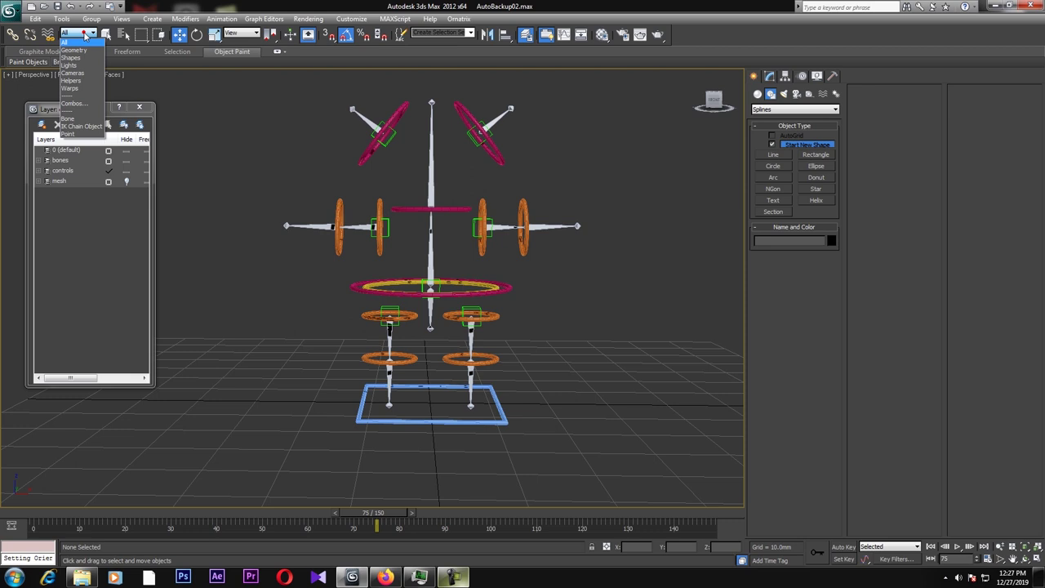
click(70, 58)
key(ctrl+a)
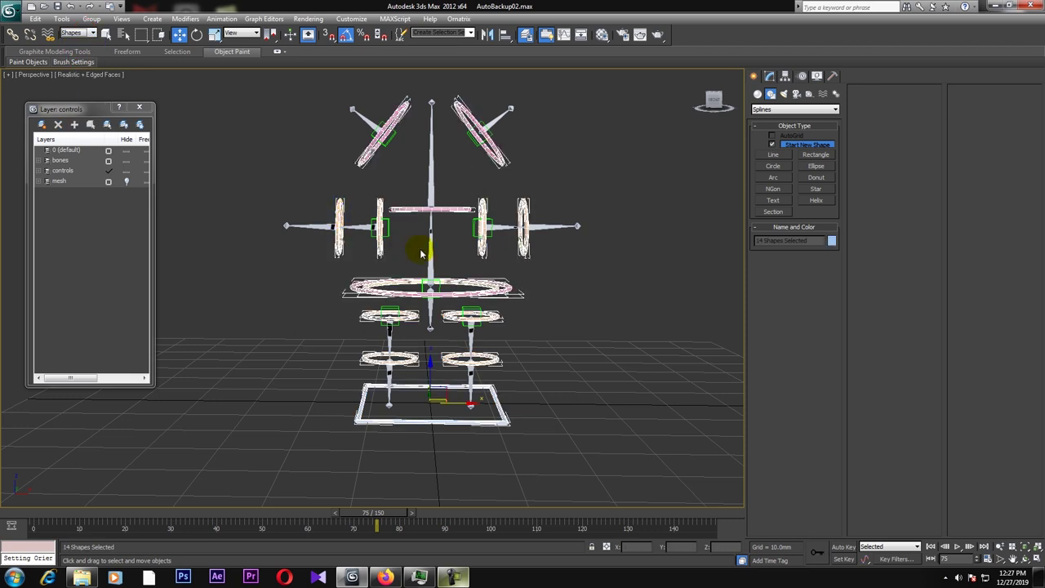
right_click(422, 204)
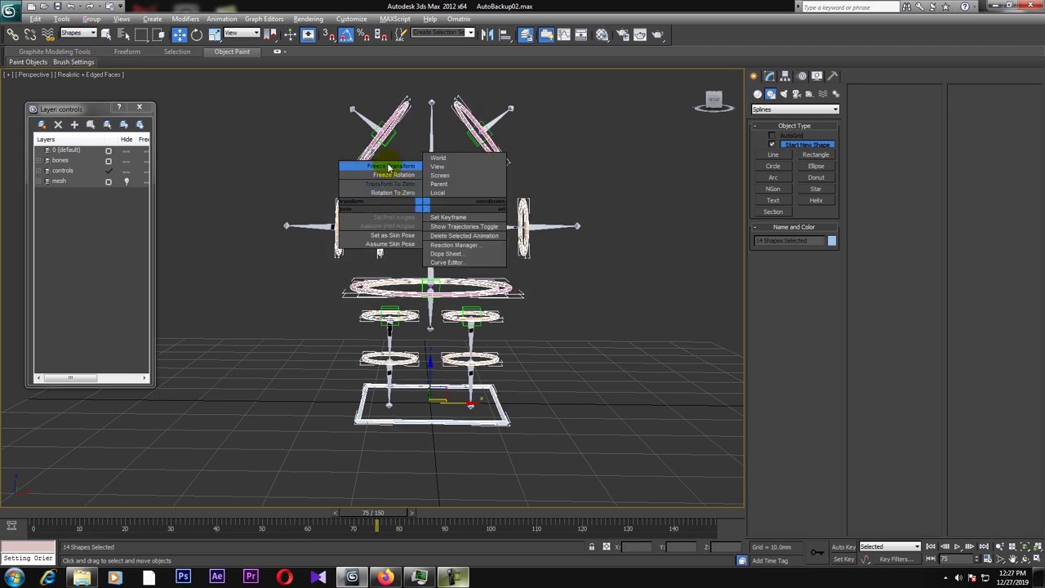
click(392, 183)
click(567, 349)
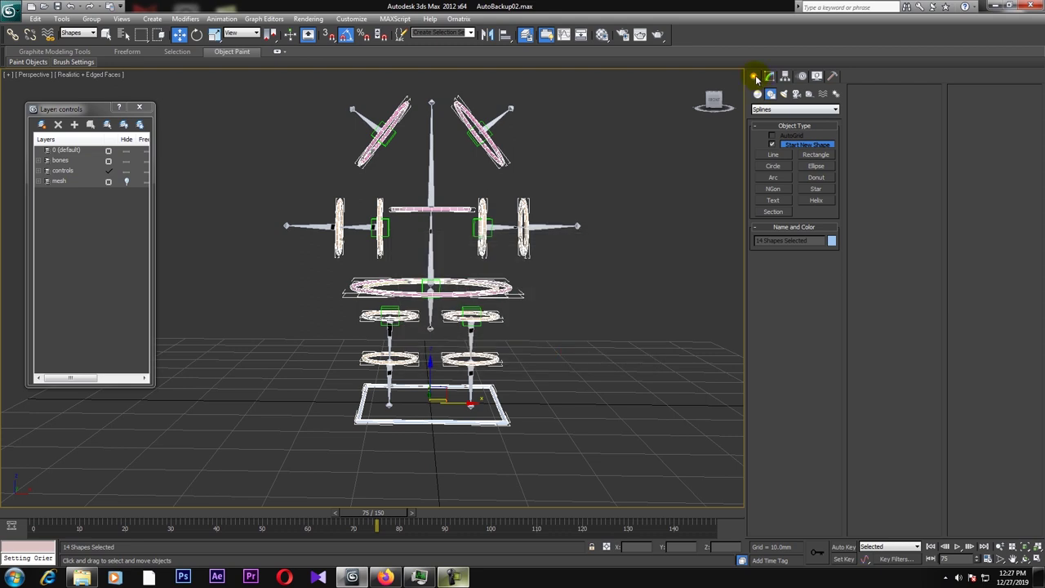
Clear the selection and unhide the mesh layer to show the teddy bear over its rig
click(769, 76)
click(630, 227)
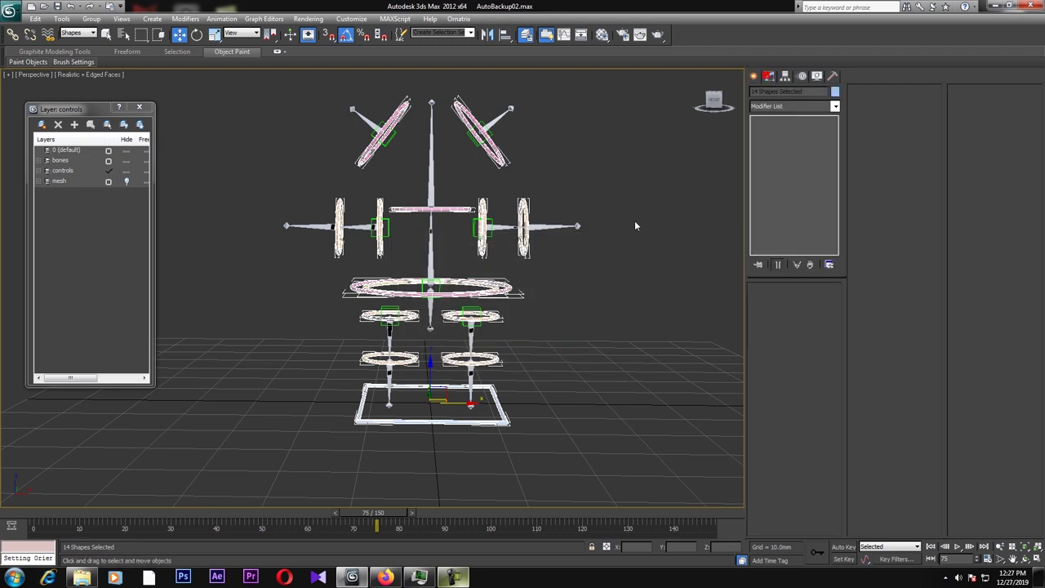
click(127, 182)
middle_drag(321, 316, 317, 337)
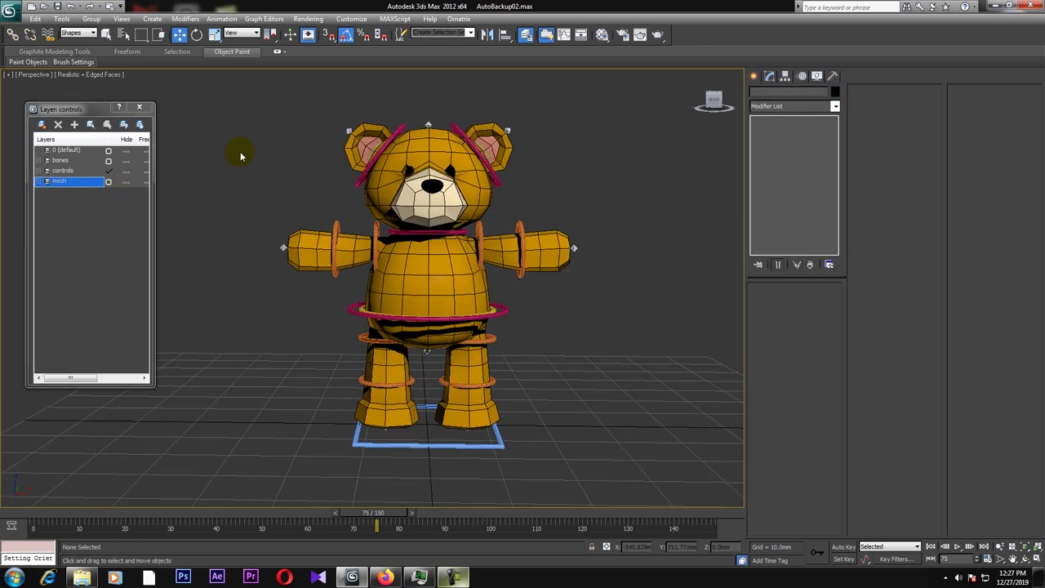
Test-rotate the upper arm circles on both sides with the bear mesh visible, undoing each rotation
click(197, 34)
click(375, 241)
mouse_move(356, 217)
mouse_down()
mouse_move(344, 225)
mouse_move(348, 215)
mouse_up()
key(ctrl+z)
click(483, 223)
click(478, 227)
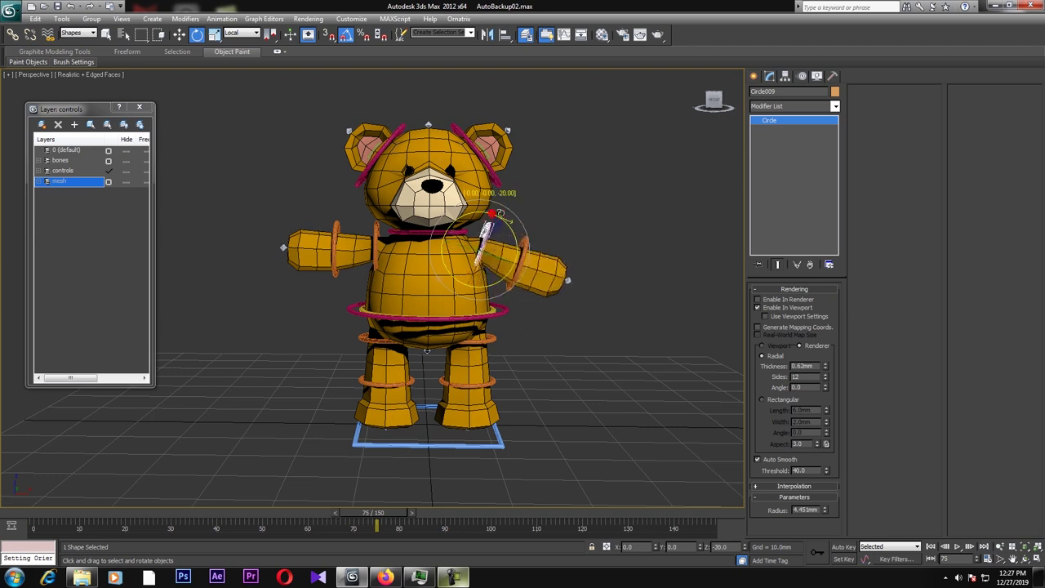
Test-rotate the ear circle Circle013 and undo the rotation
click(492, 148)
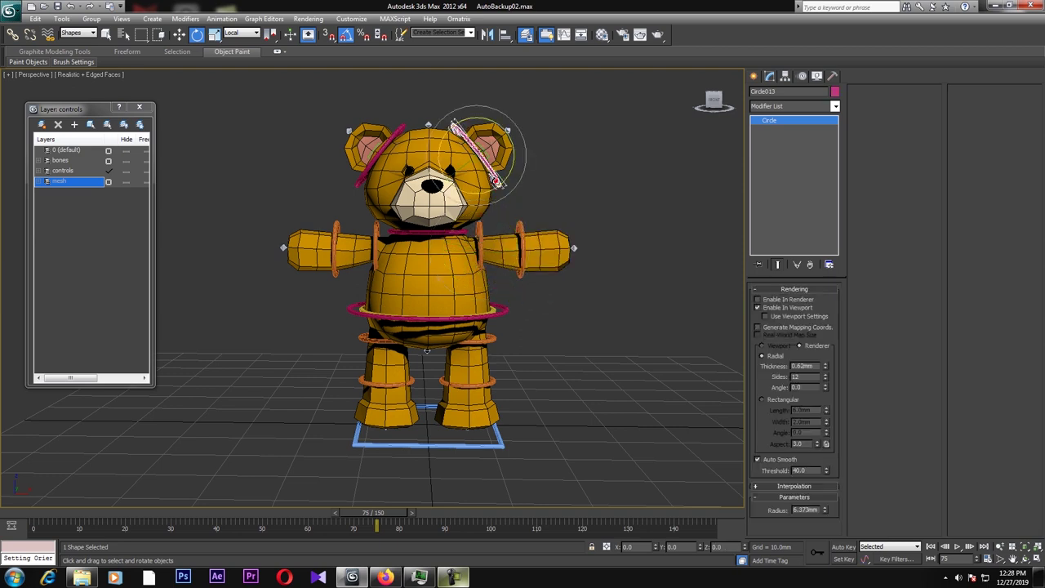
mouse_move(493, 144)
mouse_down()
mouse_move(482, 134)
mouse_move(489, 148)
mouse_up()
key(ctrl+z)
Test-rotate the neck circle Circle011 and the outer hip circle Circle002, reverting each rotation
click(410, 232)
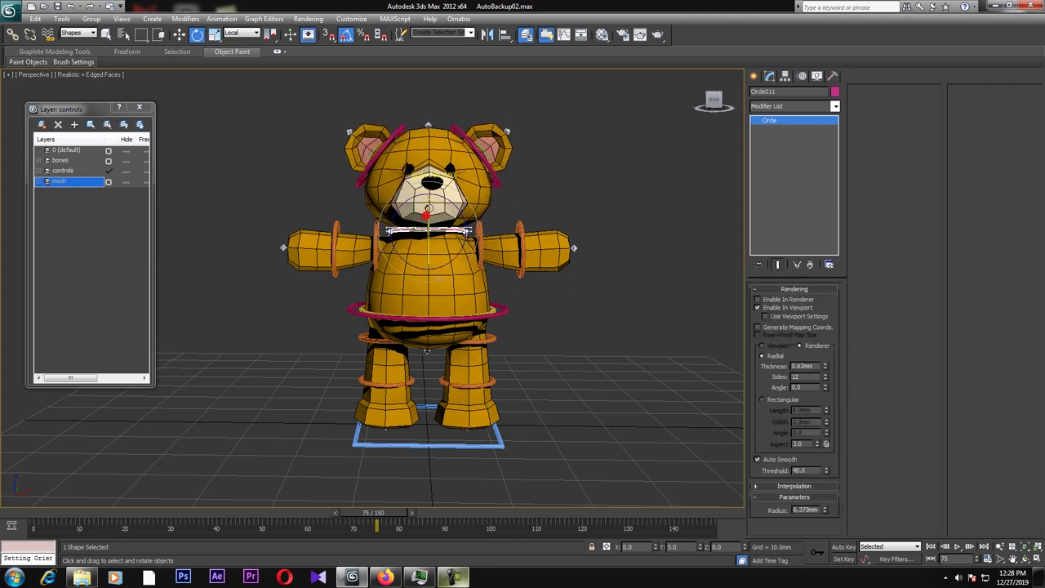
click(417, 320)
mouse_move(424, 320)
mouse_down()
mouse_move(428, 349)
mouse_move(431, 287)
mouse_move(426, 320)
mouse_up()
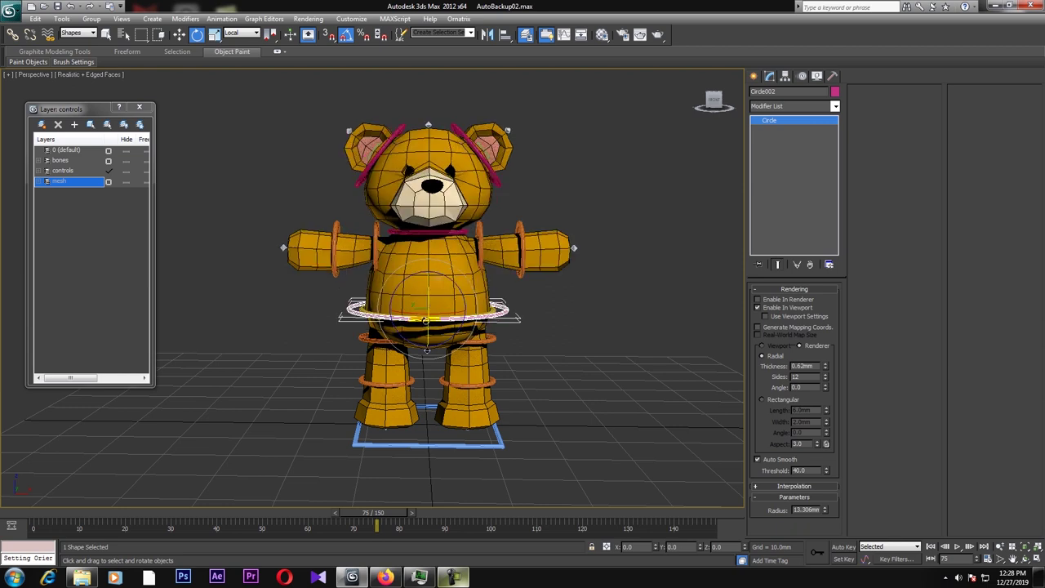
Test-rotate the upper leg circles Circle003 and Circle005, reverting each rotation
click(369, 341)
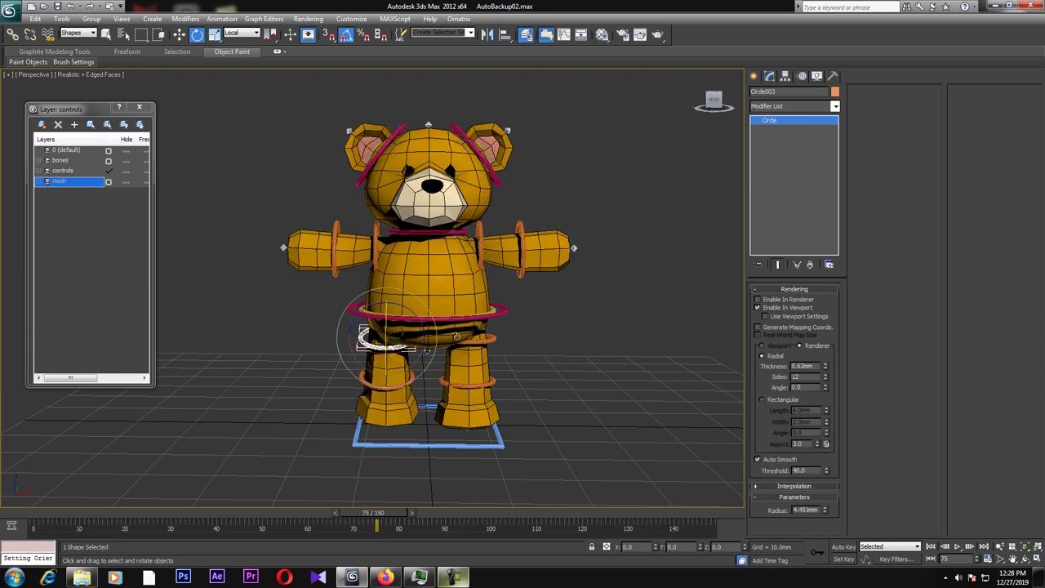
click(485, 338)
drag(484, 336, 471, 324)
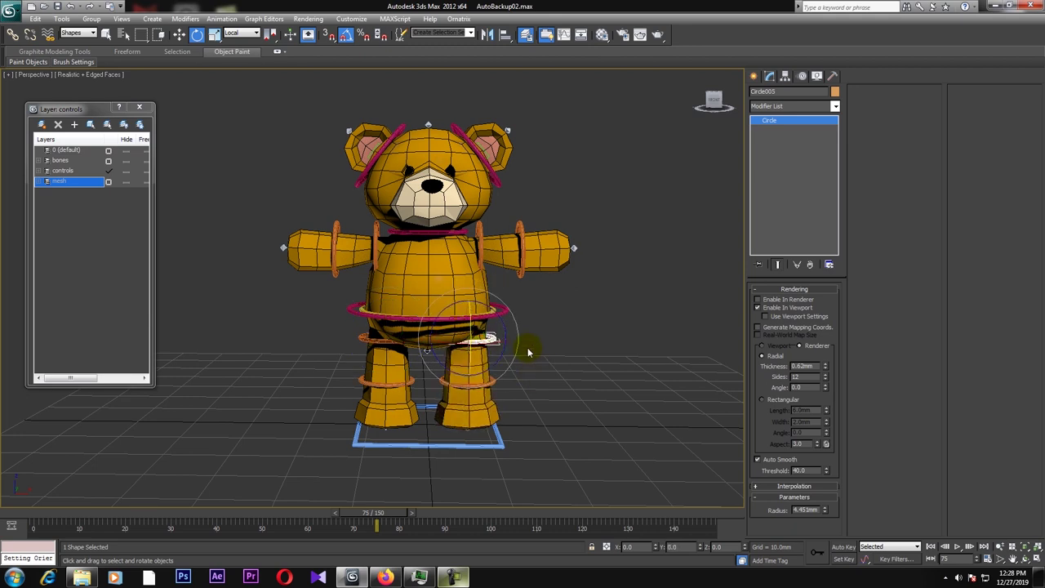